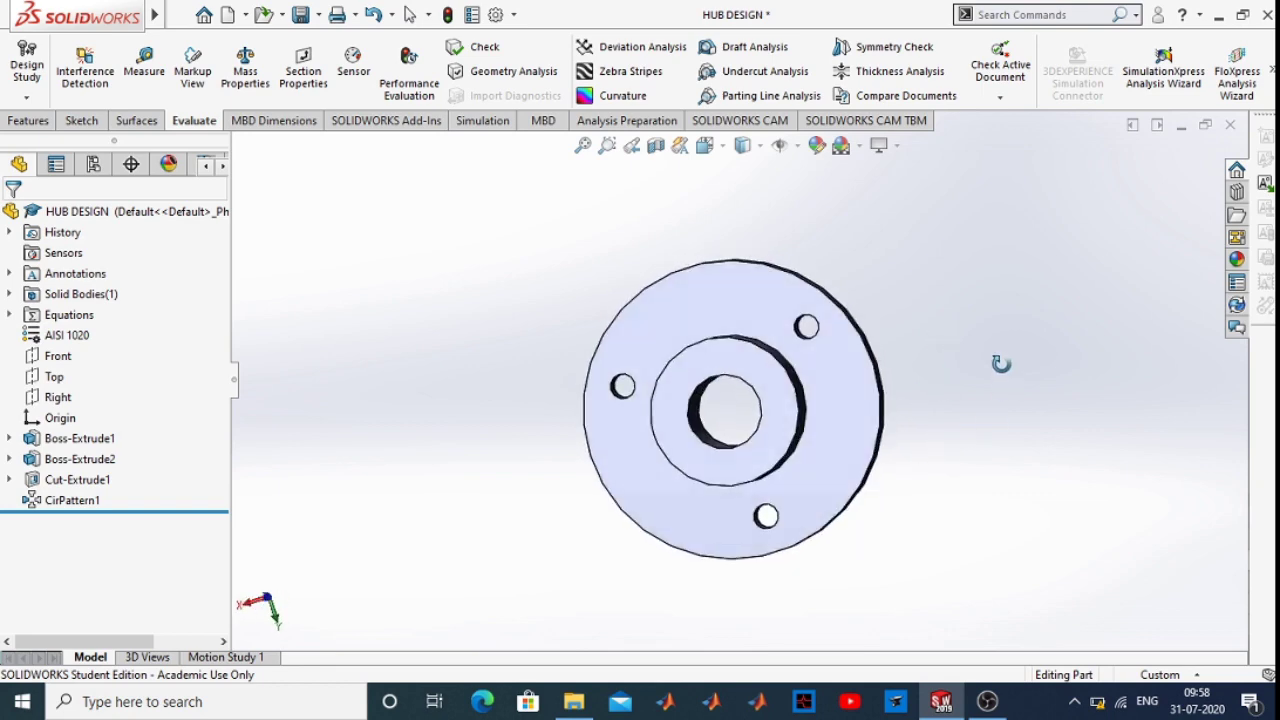
Orbit the HUB DESIGN model to inspect it, then bring up the Equations options
{"action": "middle_click_drag", "start_coordinate": [954, 387], "coordinate": [987, 365]}
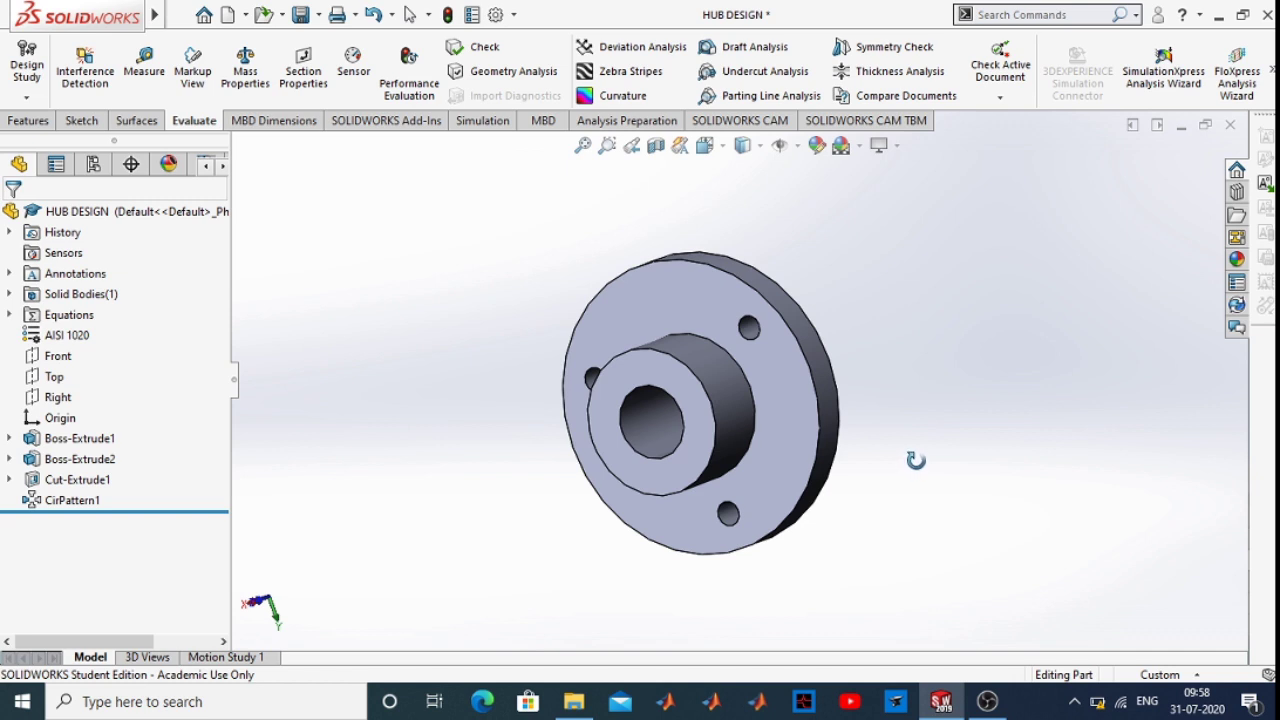
{"action": "middle_click_drag", "start_coordinate": [916, 458], "coordinate": [819, 417]}
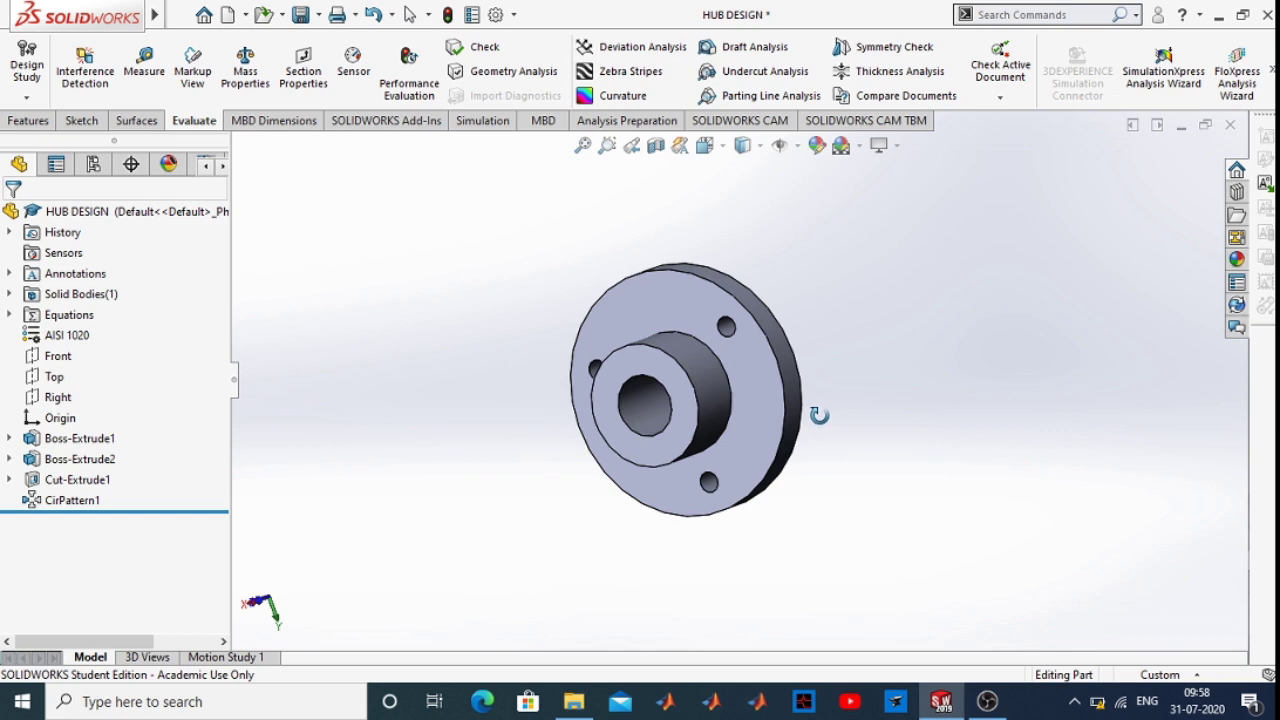
{"action": "middle_click_drag", "start_coordinate": [819, 413], "coordinate": [690, 378]}
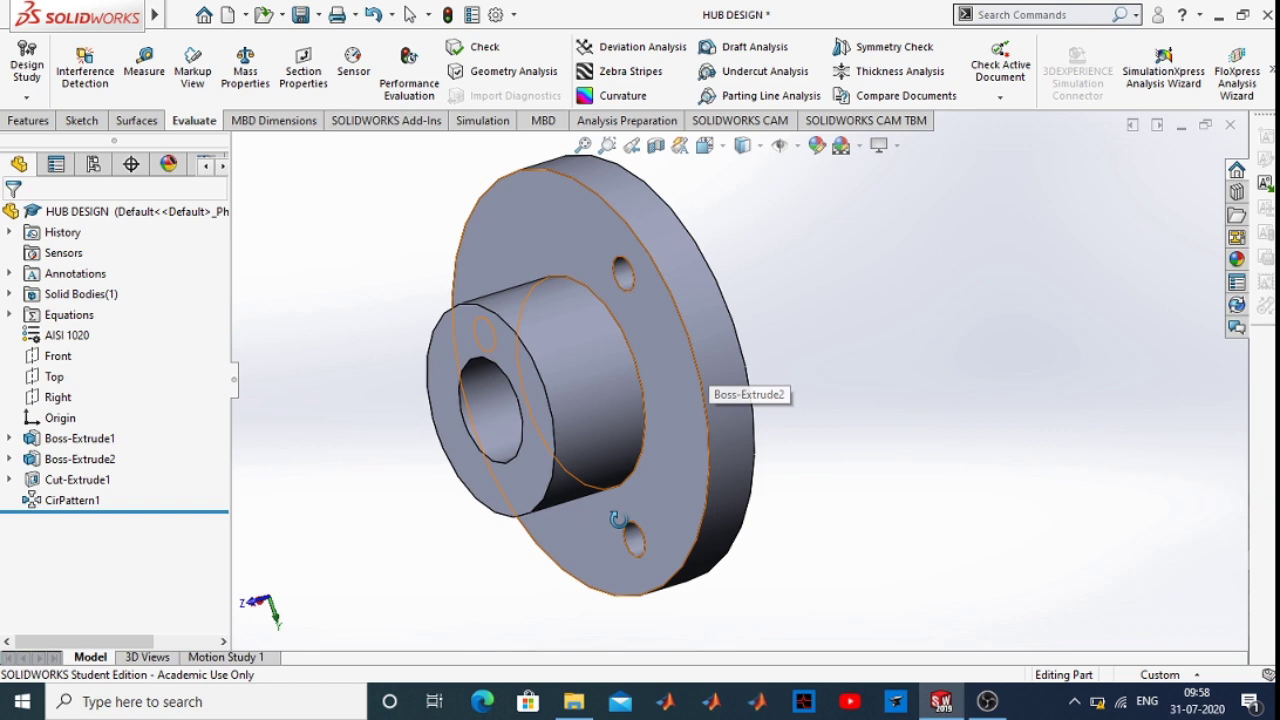
{"action": "middle_click_drag", "start_coordinate": [615, 530], "coordinate": [651, 451]}
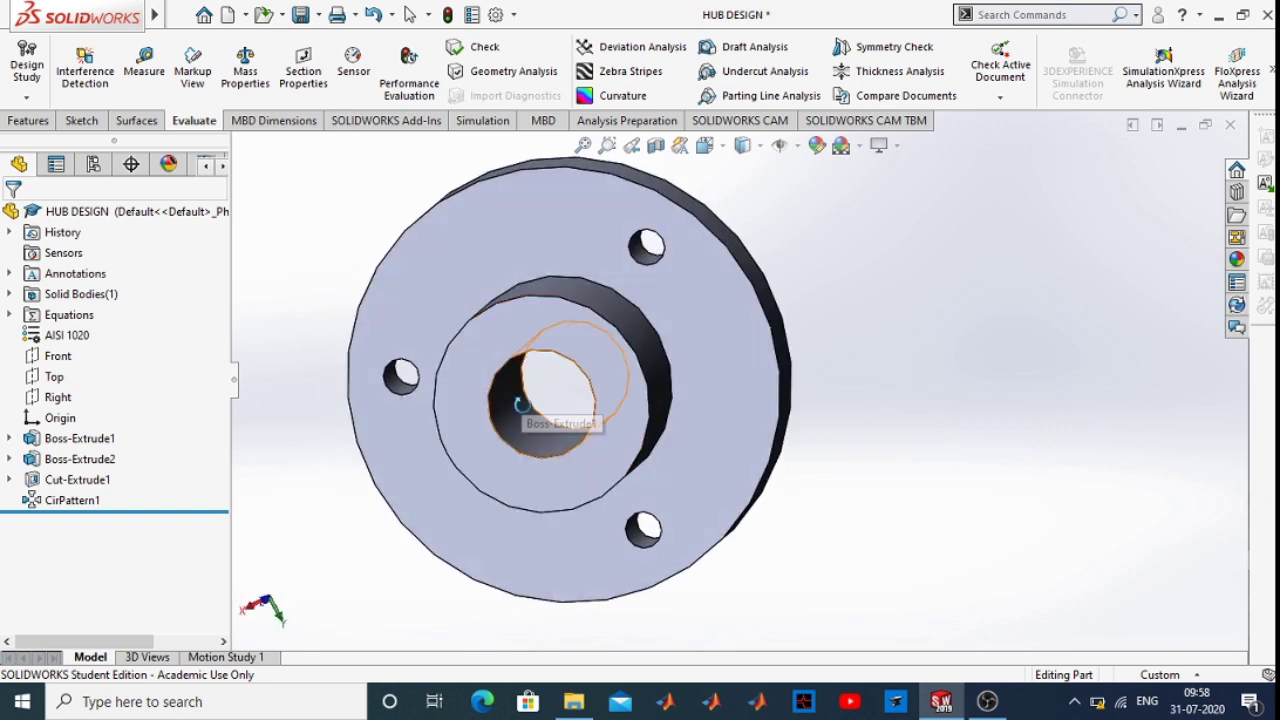
{"action": "middle_click_drag", "start_coordinate": [500, 471], "coordinate": [660, 450]}
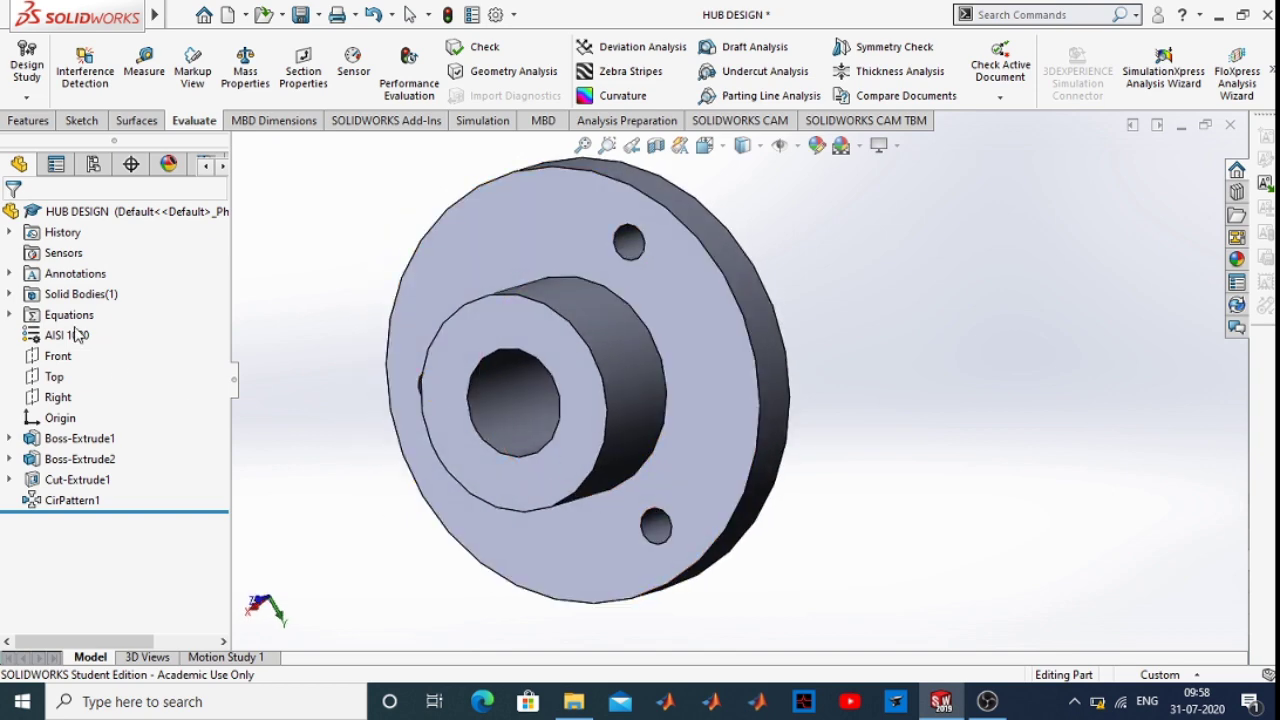
{"action": "right_click", "coordinate": [73, 318]}
Review global variables d = 10mm and t = d/2 in Manage Equations, then accept
{"action": "left_click", "coordinate": [150, 325]}
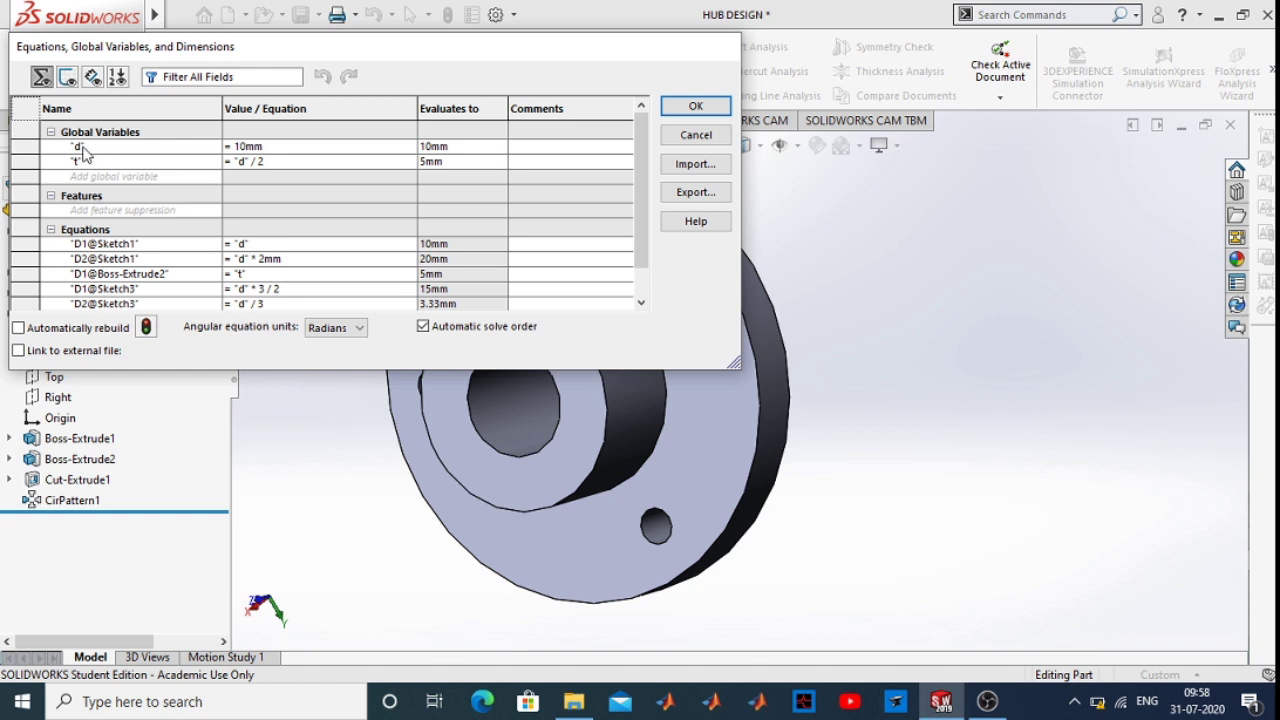
{"action": "scroll", "coordinate": [127, 194], "scroll_direction": "down", "scroll_amount": 2}
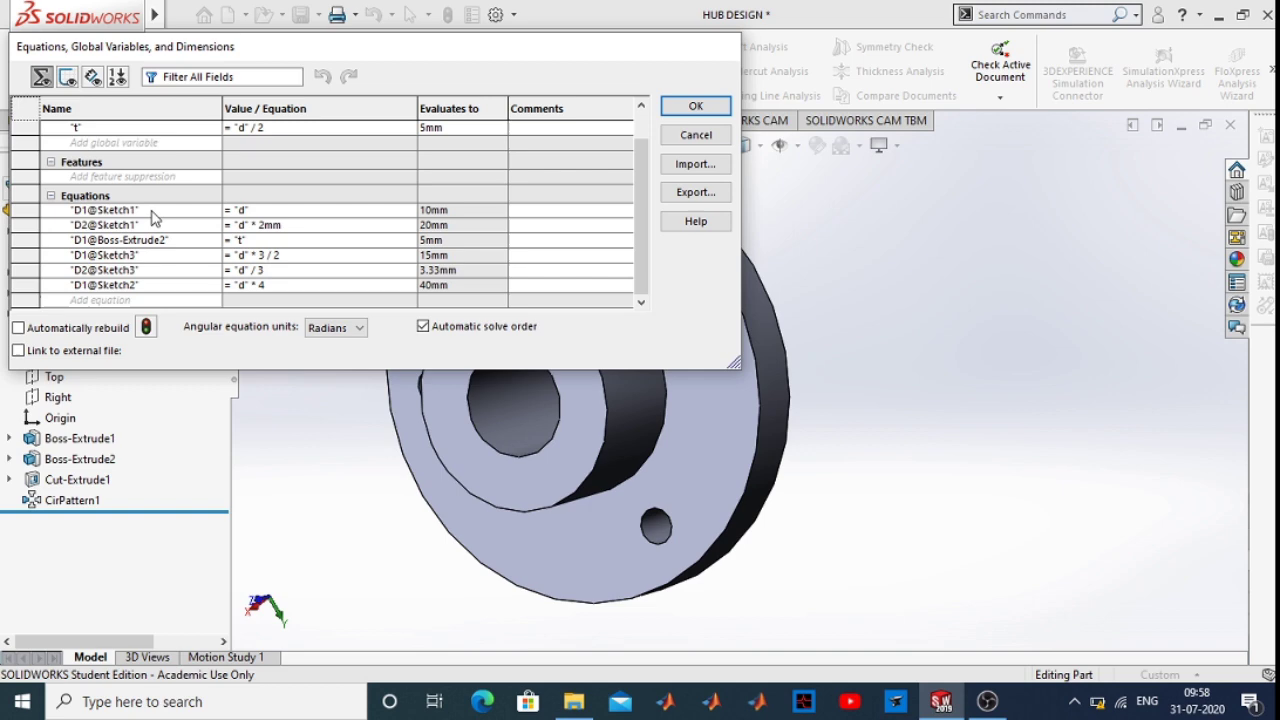
{"action": "left_click", "coordinate": [694, 108]}
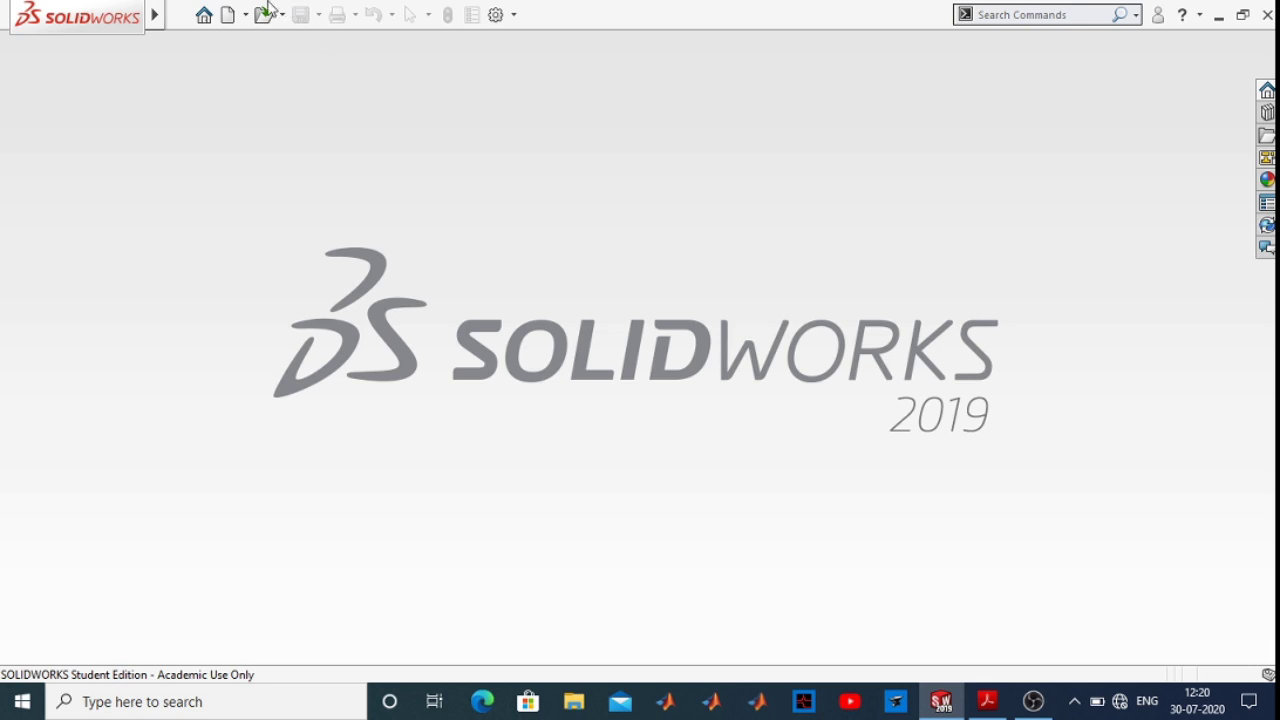
Create a new part document, Part2, from the Tutorial part template
{"action": "left_click", "coordinate": [180, 14]}
{"action": "left_click", "coordinate": [195, 45]}
{"action": "left_click", "coordinate": [180, 14]}
{"action": "left_click", "coordinate": [195, 45]}
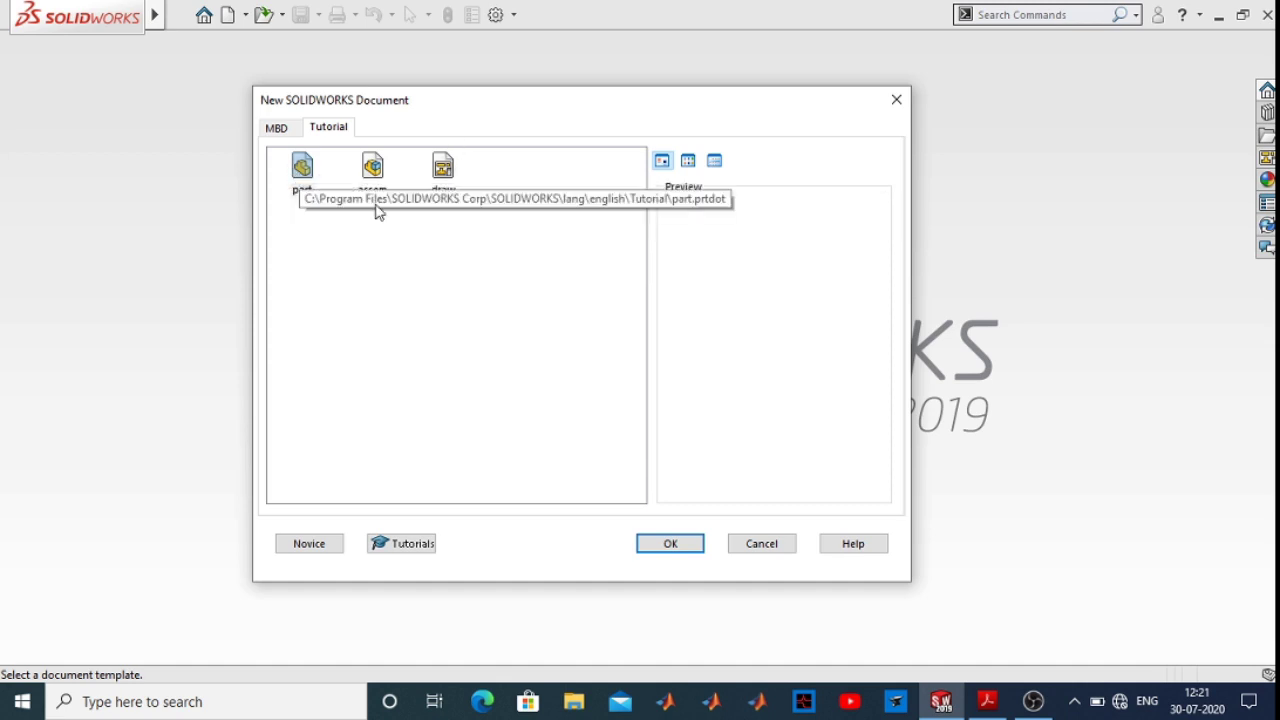
{"action": "left_click", "coordinate": [680, 545]}
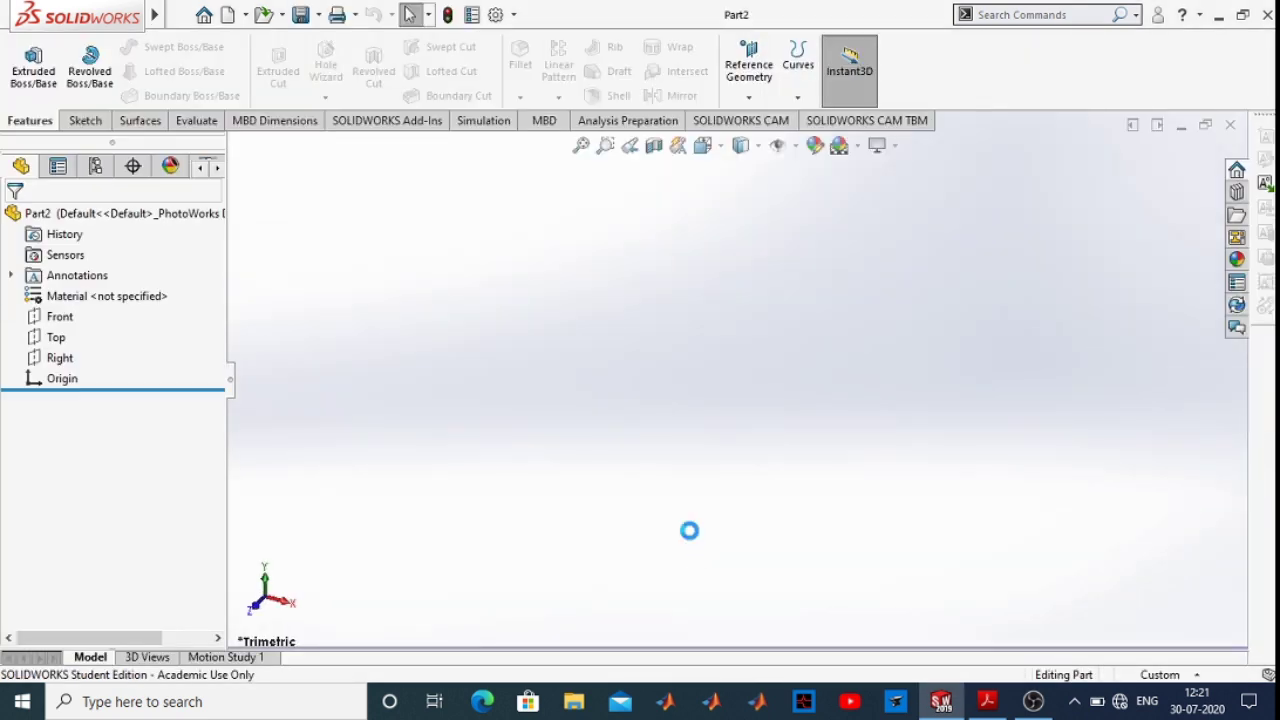
Start a new sketch on the Front plane
{"action": "left_click", "coordinate": [57, 317]}
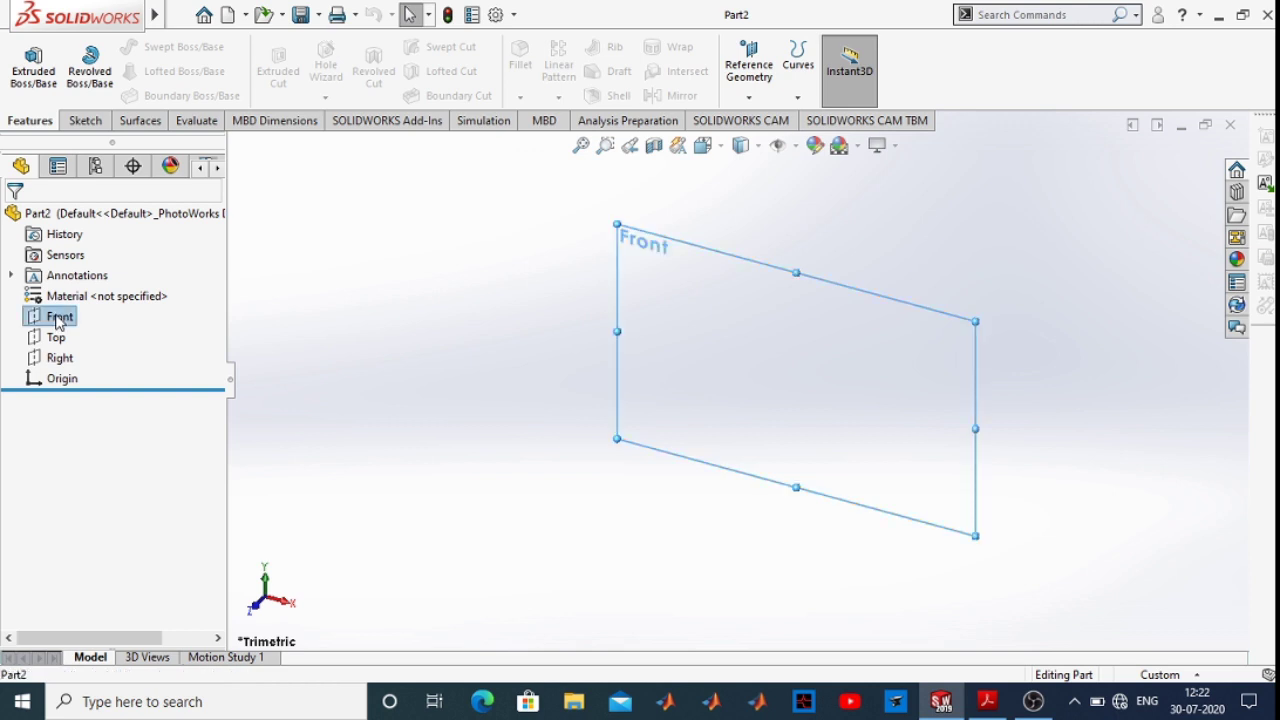
{"action": "left_click", "coordinate": [56, 338], "text": "ctrl"}
{"action": "left_click", "coordinate": [59, 357], "text": "ctrl"}
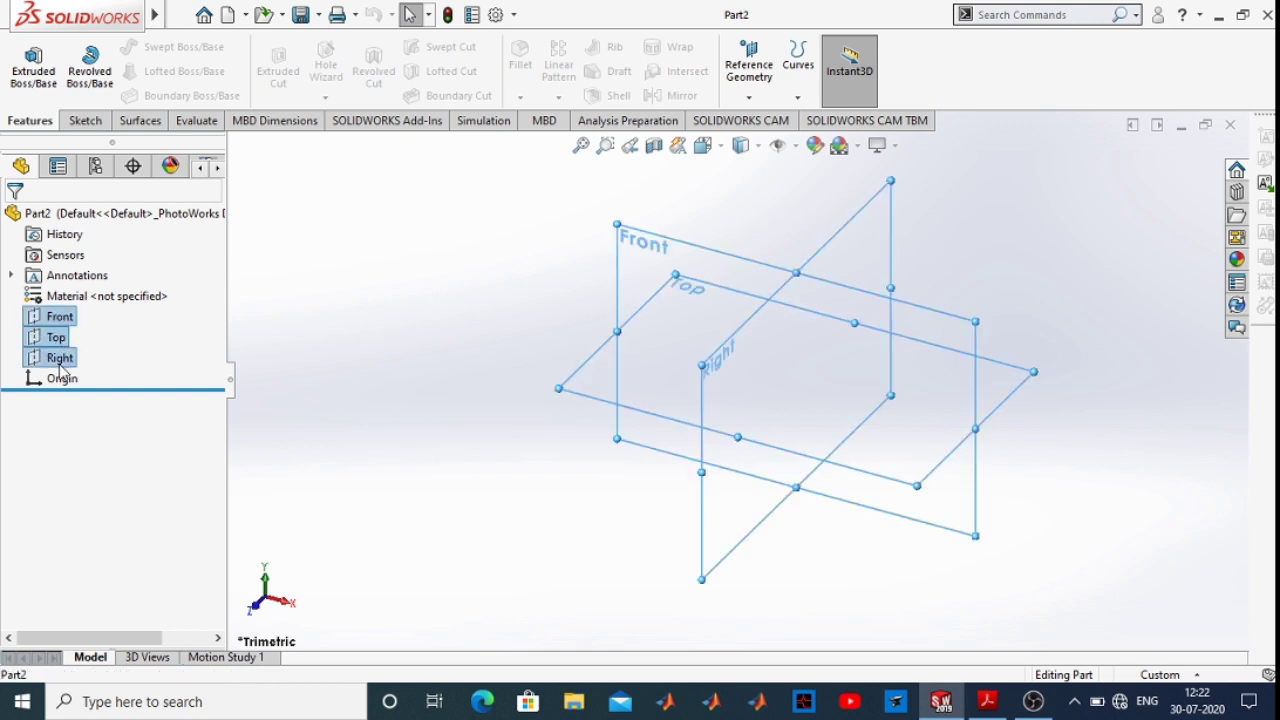
{"action": "left_click", "coordinate": [346, 289]}
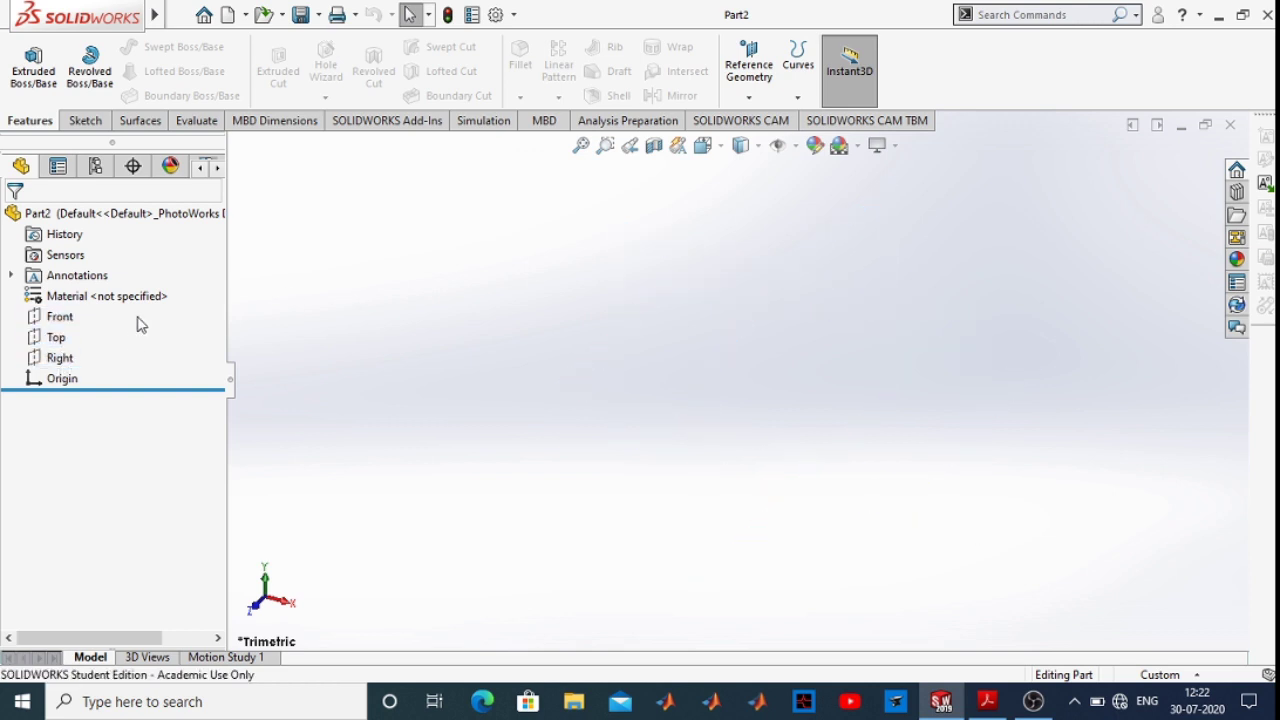
{"action": "left_click", "coordinate": [76, 317]}
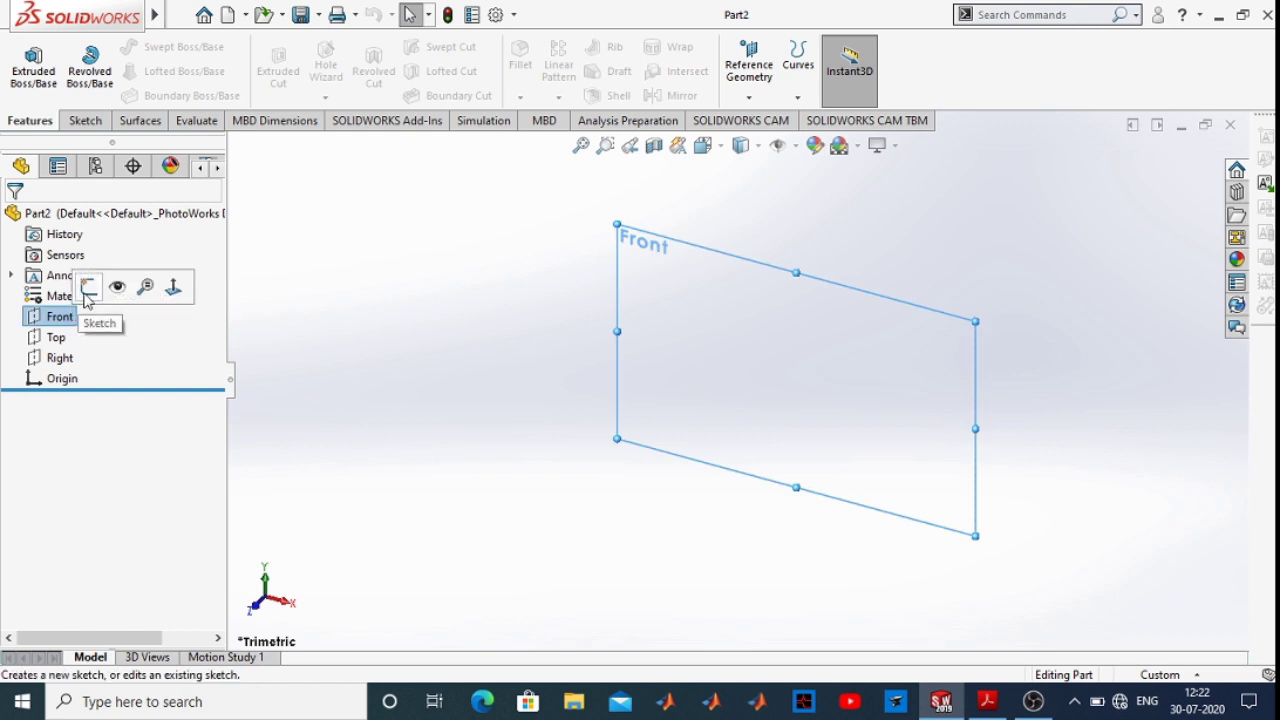
{"action": "left_click", "coordinate": [88, 289]}
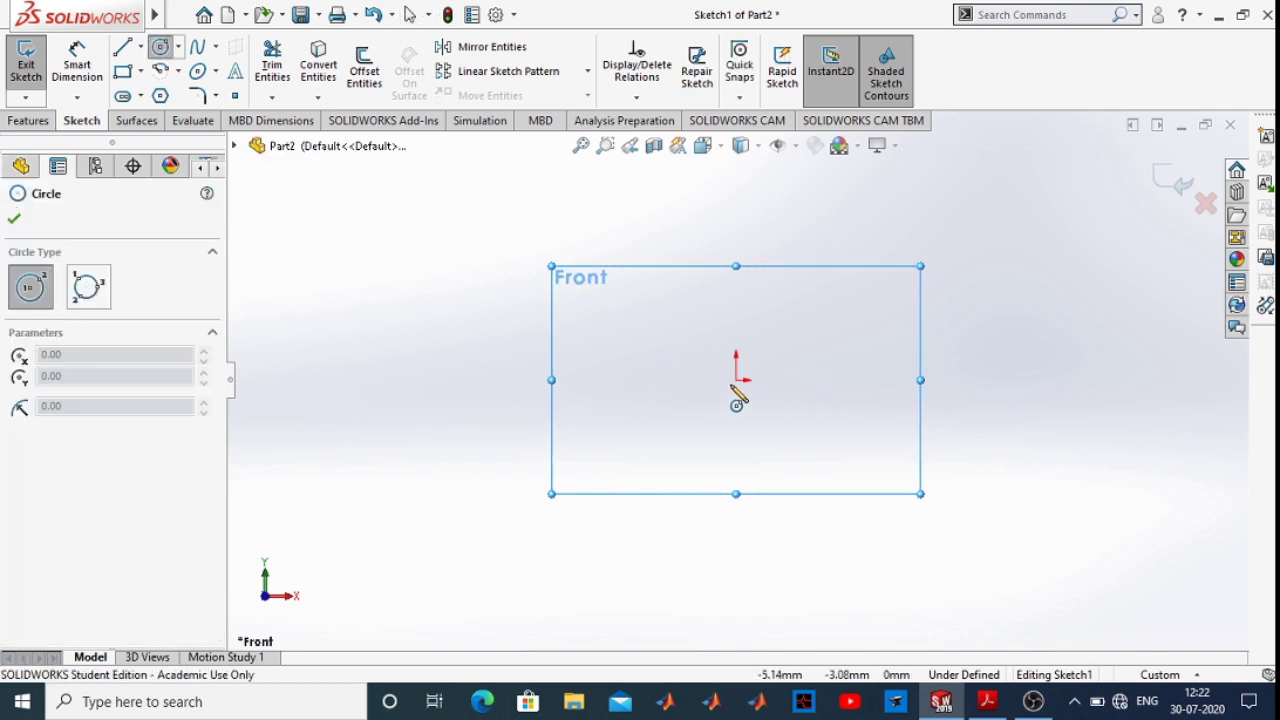
Draw an outer and an inner circle centred on the origin, then exit the sketch
{"action": "left_click_drag", "start_coordinate": [738, 381], "coordinate": [958, 464]}
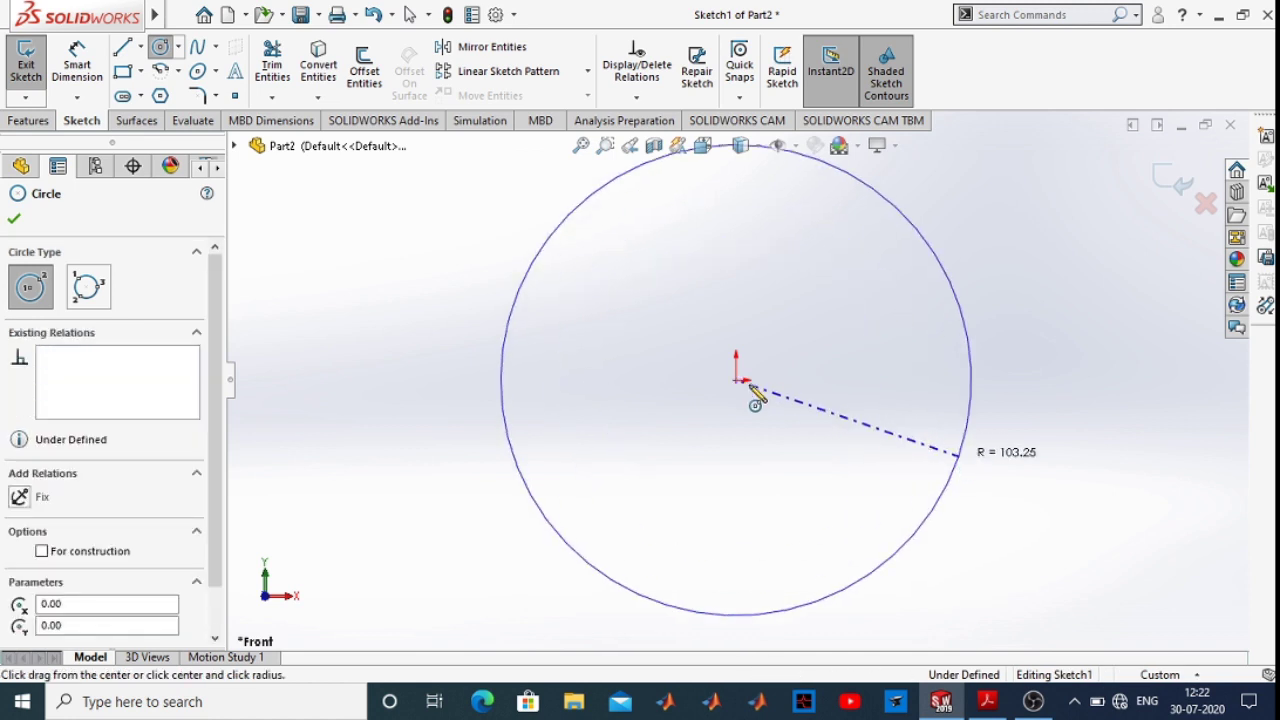
{"action": "mouse_move", "coordinate": [737, 381]}
{"action": "left_mouse_down"}
{"action": "mouse_move", "coordinate": [903, 484]}
{"action": "mouse_move", "coordinate": [889, 478]}
{"action": "left_mouse_up"}
{"action": "key", "text": "Escape"}
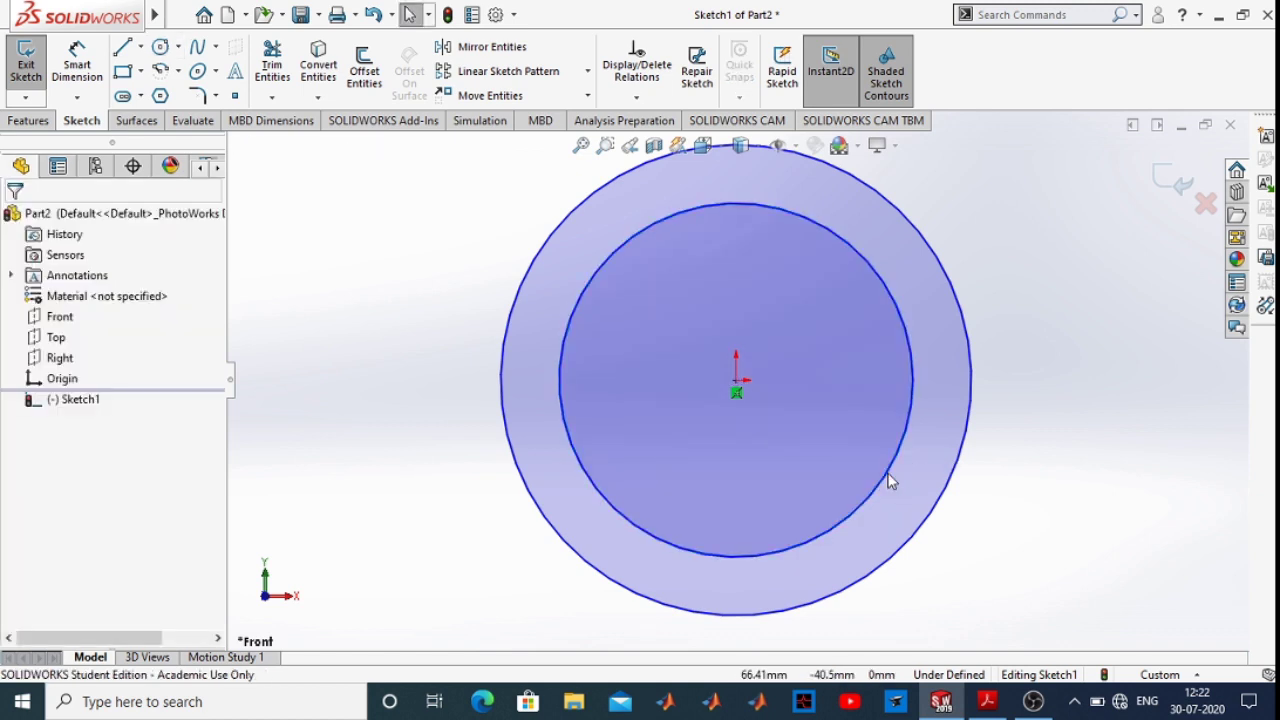
{"action": "key", "text": "f"}
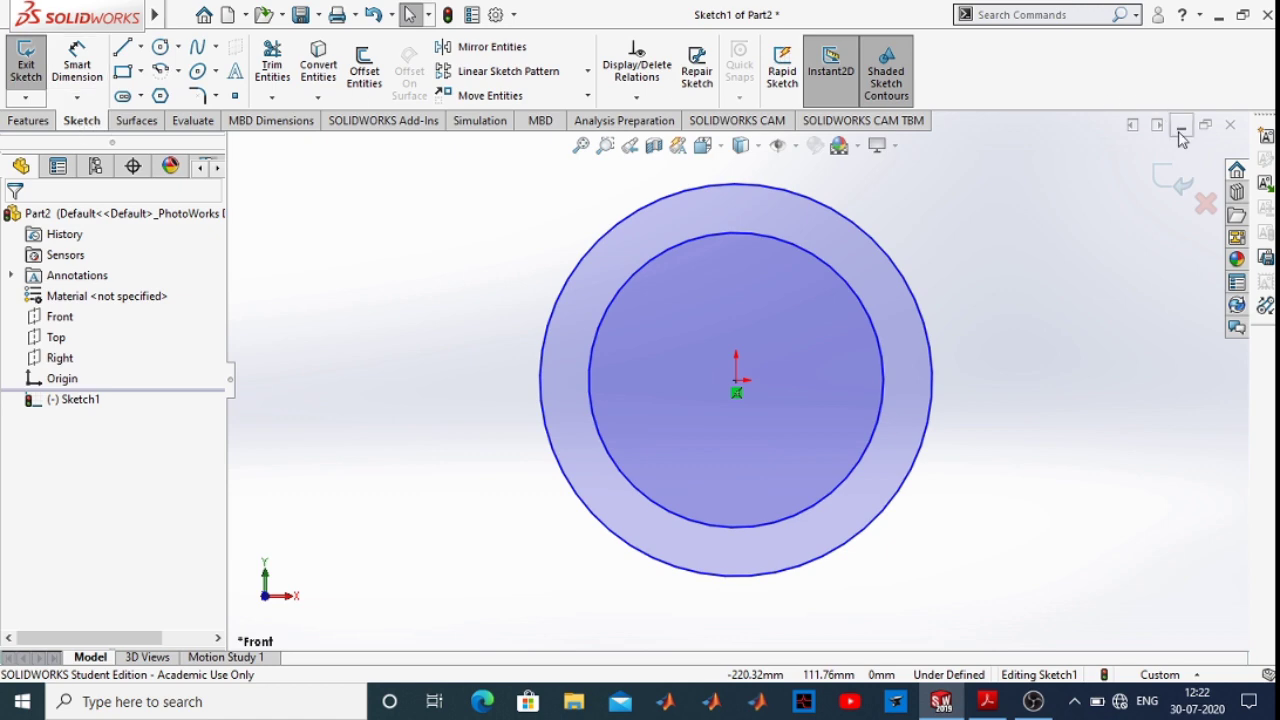
{"action": "left_click", "coordinate": [1178, 184]}
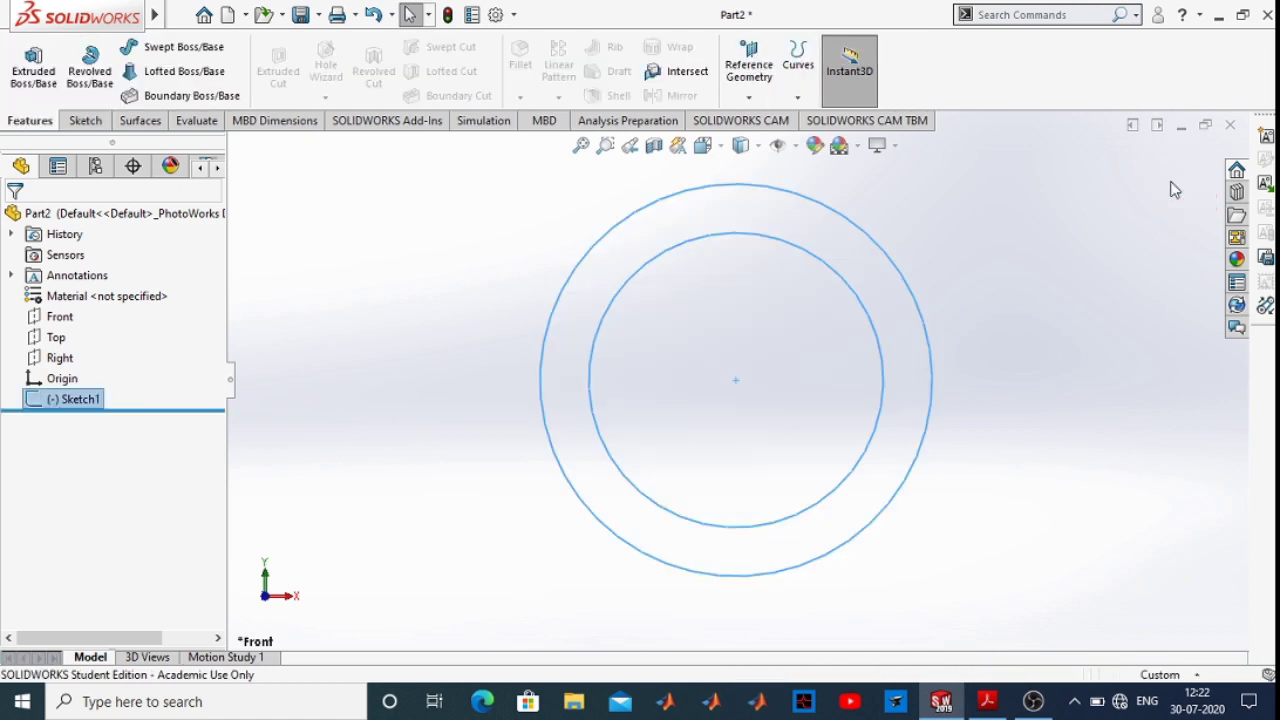
Open the Equations manager from the Tools menu
{"action": "mouse_move", "coordinate": [72, 8]}
{"action": "left_click", "coordinate": [181, 15]}
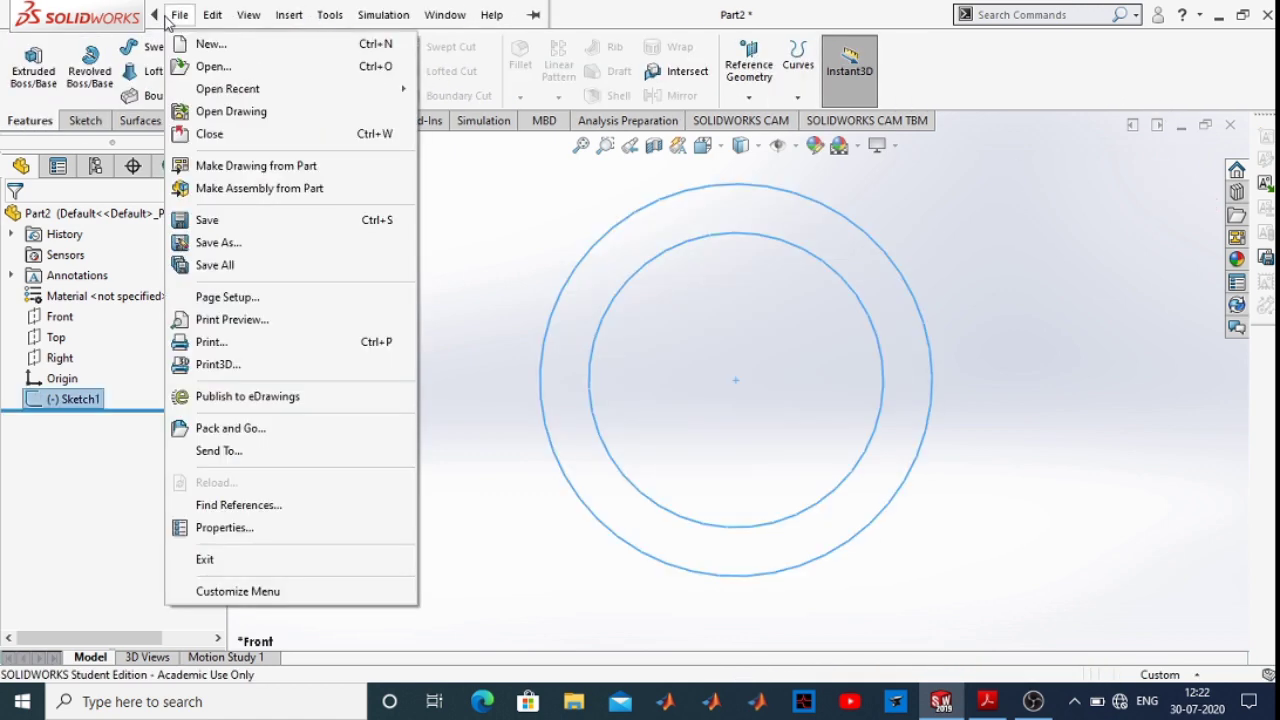
{"action": "left_click", "coordinate": [330, 15]}
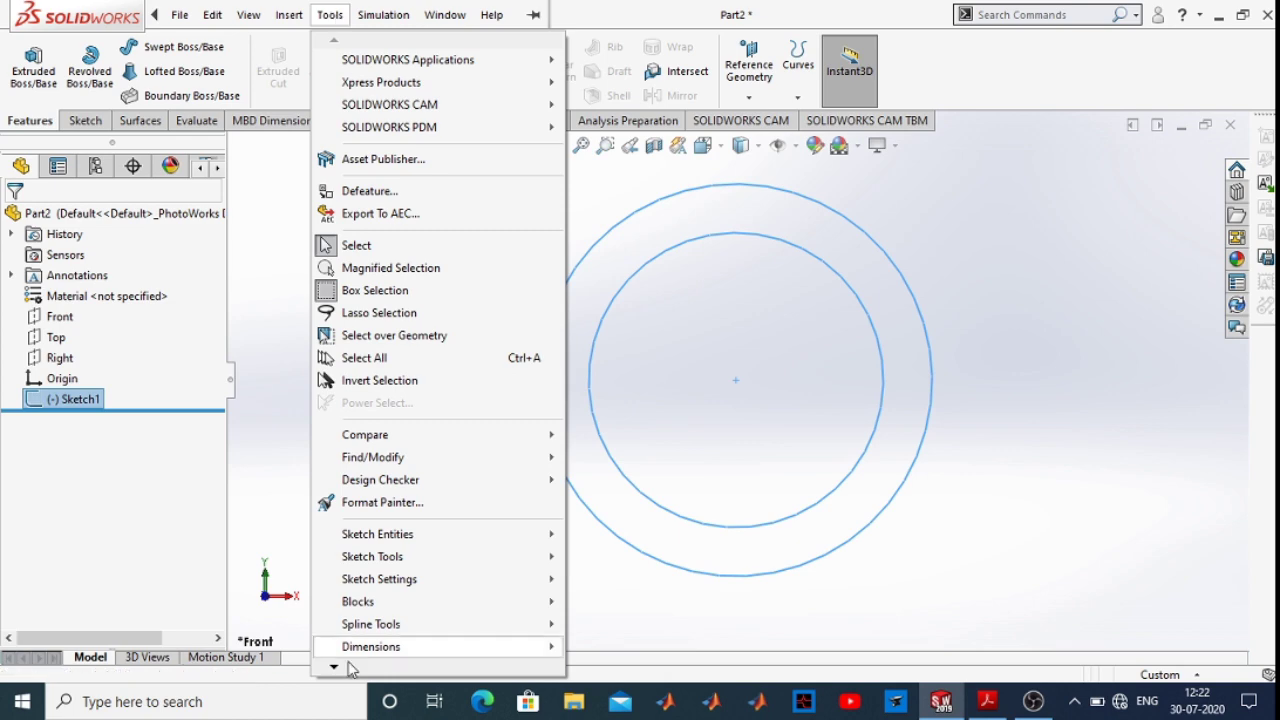
{"action": "mouse_move", "coordinate": [345, 672]}
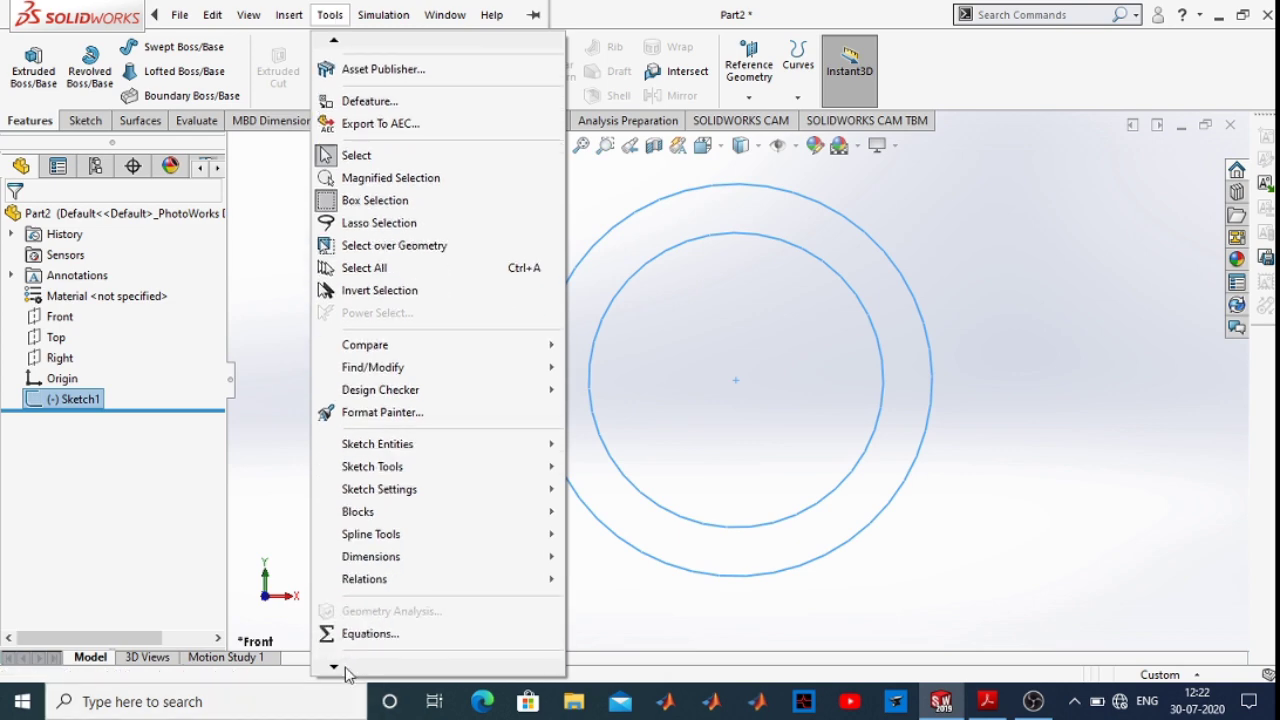
{"action": "left_click", "coordinate": [350, 602]}
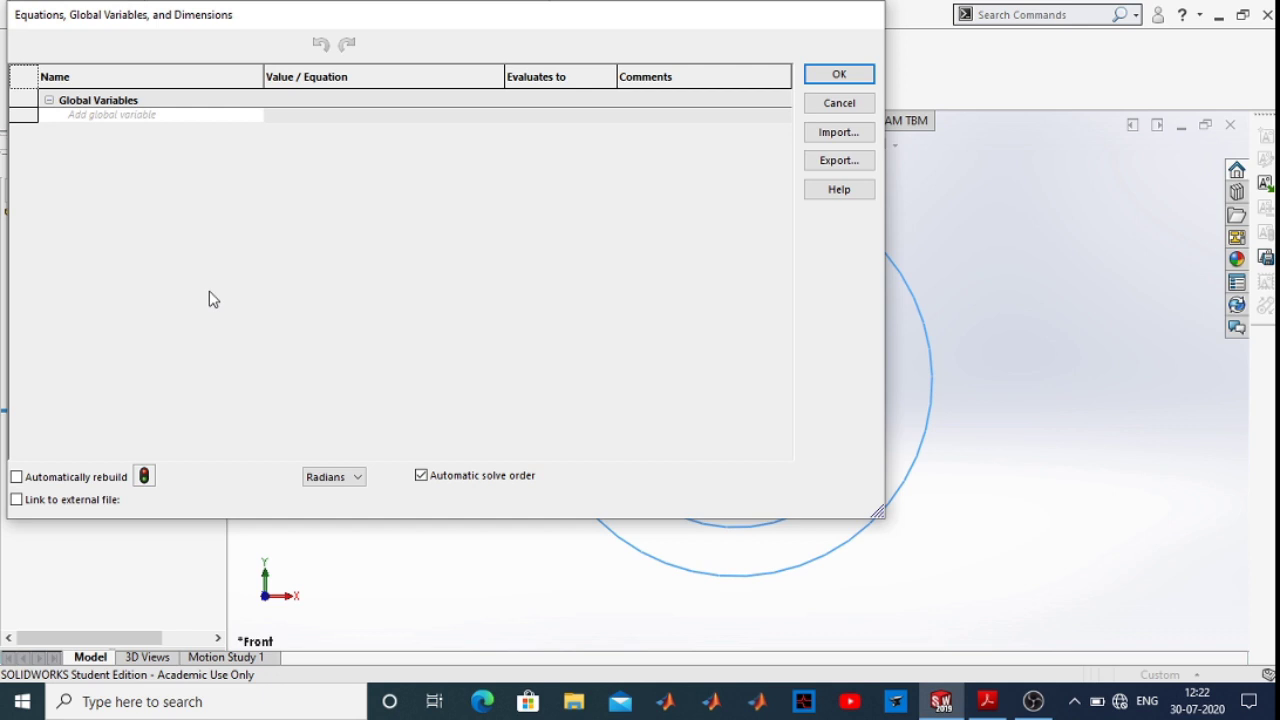
Add global variable d with a value of 10mm
{"action": "left_click", "coordinate": [130, 114]}
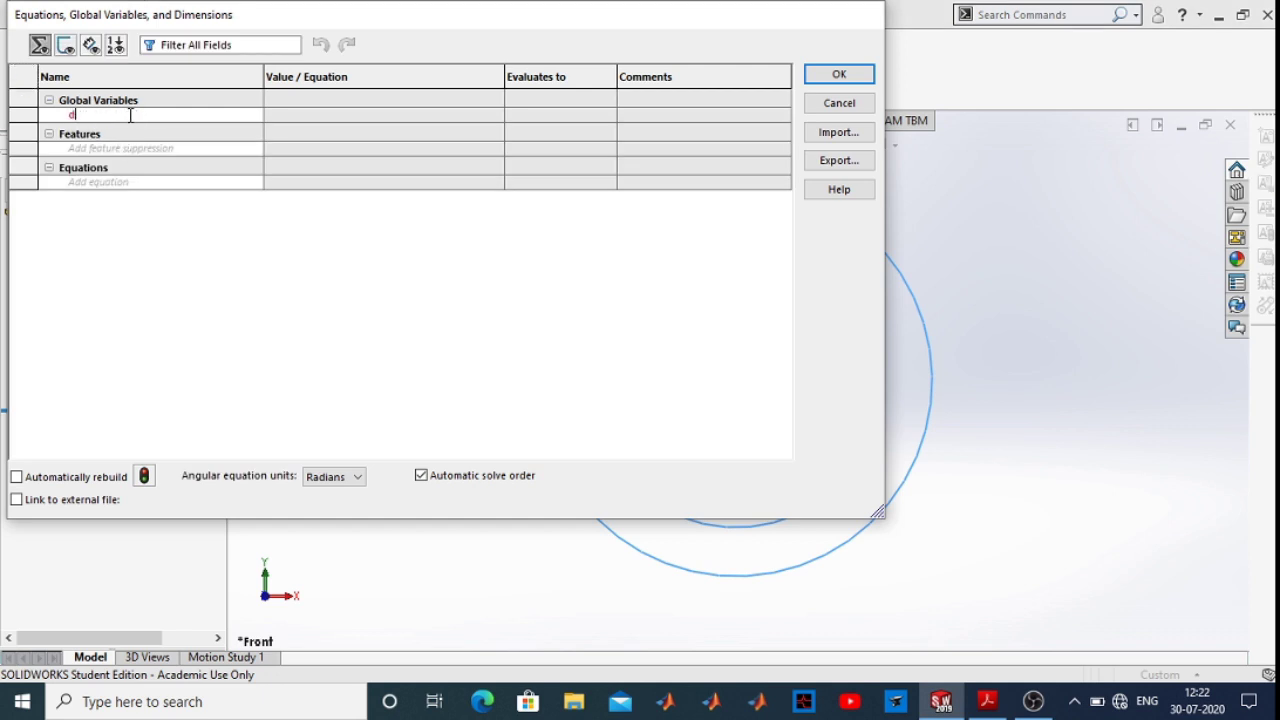
{"action": "left_click", "coordinate": [318, 114]}
{"action": "type", "text": "==1"}
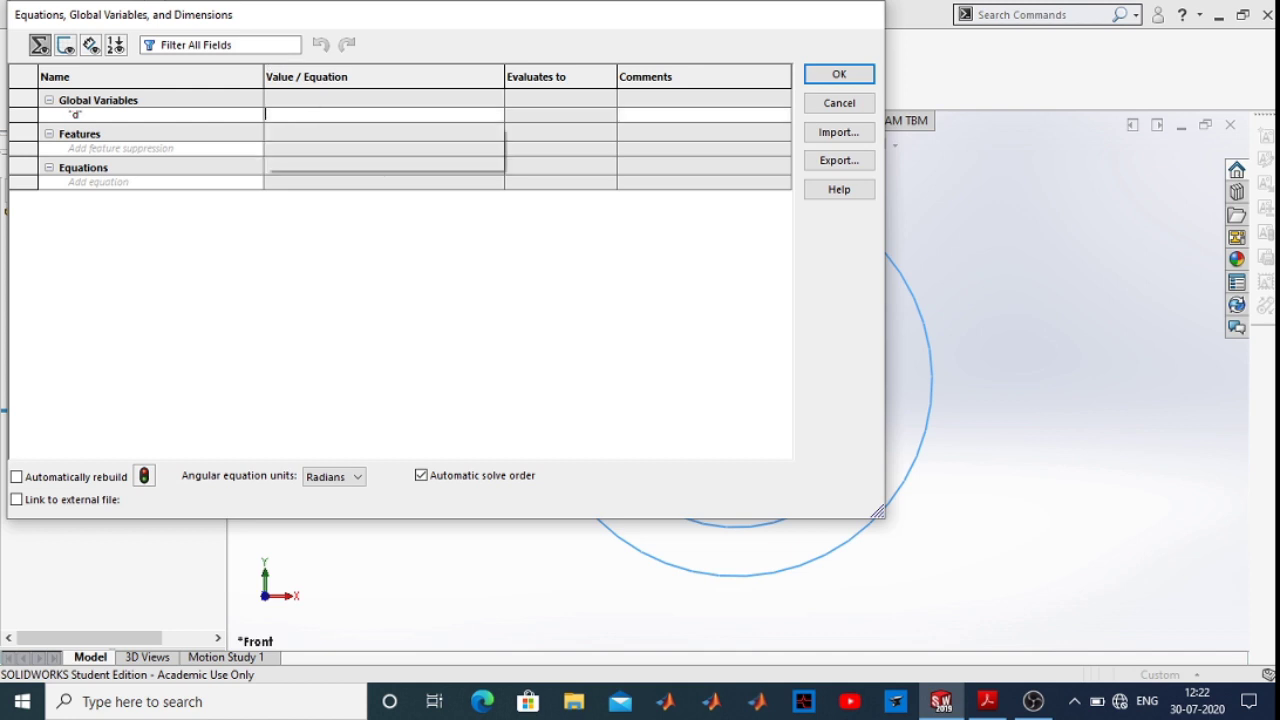
{"action": "type", "text": "0"}
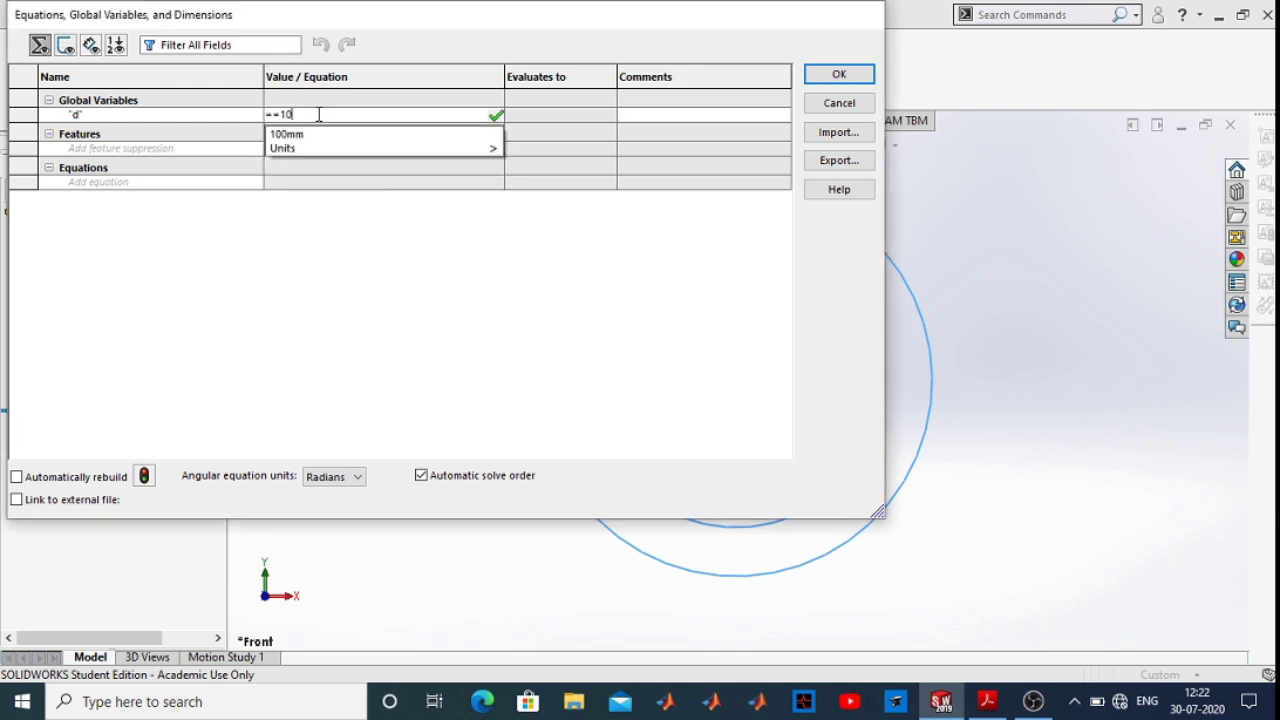
{"action": "key", "text": "BackSpace"}
{"action": "key", "text": "BackSpace"}
{"action": "key", "text": "BackSpace"}
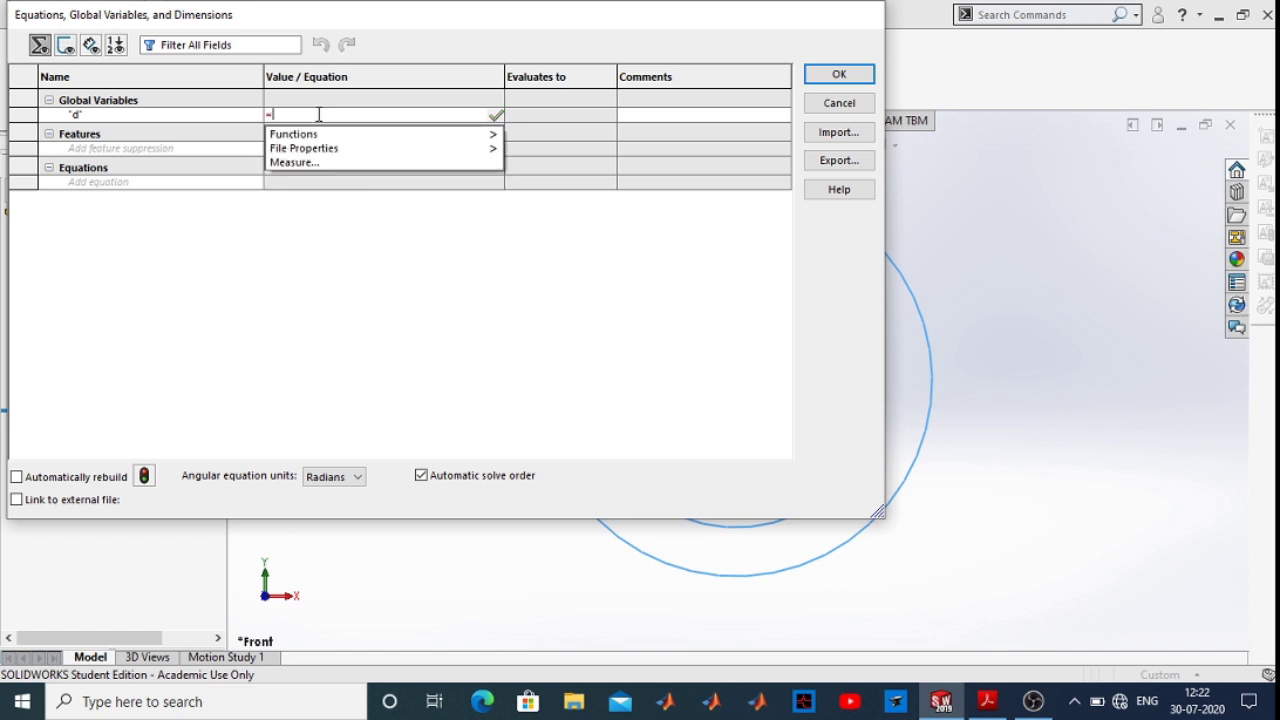
{"action": "type", "text": "10"}
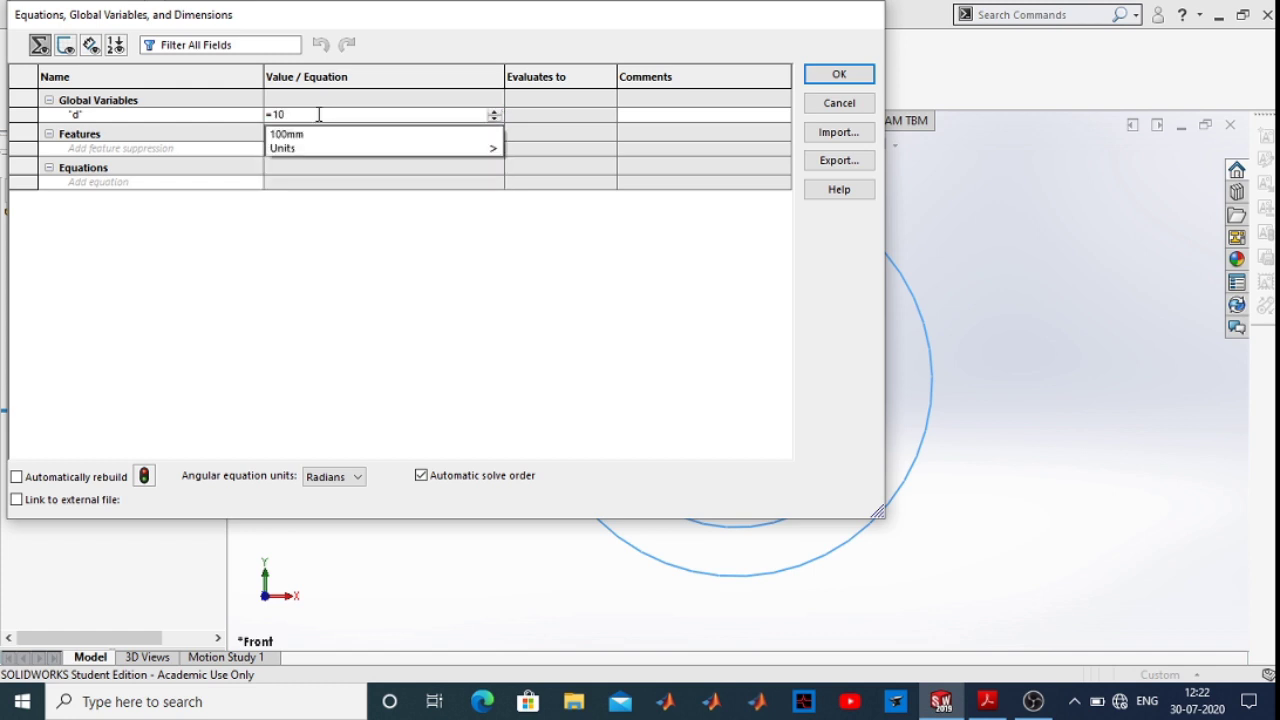
{"action": "mouse_move", "coordinate": [320, 148]}
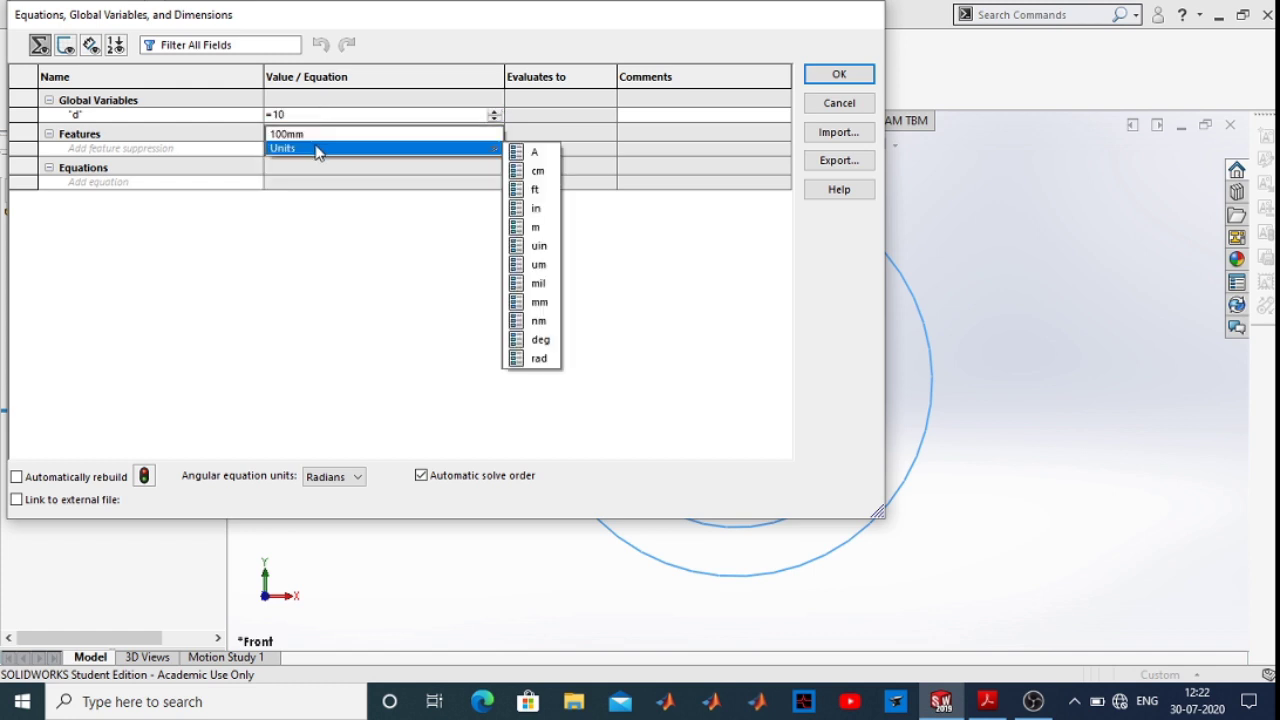
{"action": "left_click", "coordinate": [539, 302]}
{"action": "left_click", "coordinate": [140, 122]}
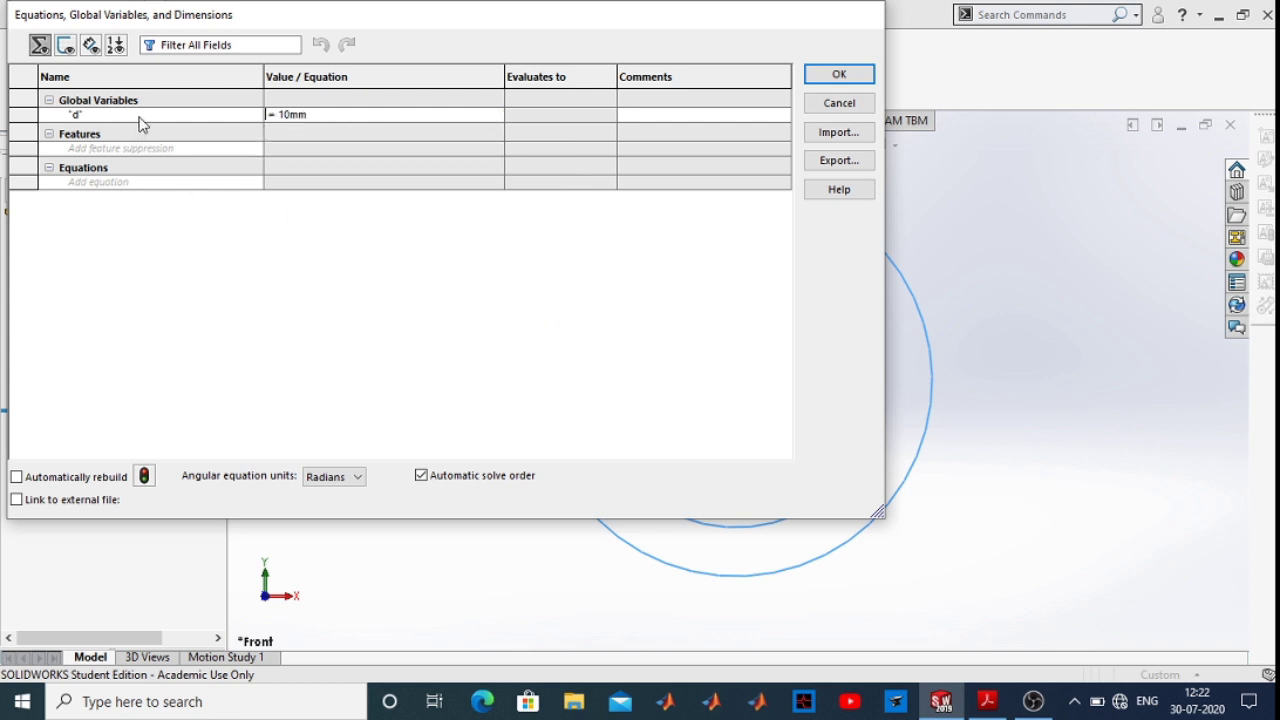
Add global variable t = "d"/2, evaluating to 5mm, and confirm the equations
{"action": "left_click", "coordinate": [140, 129]}
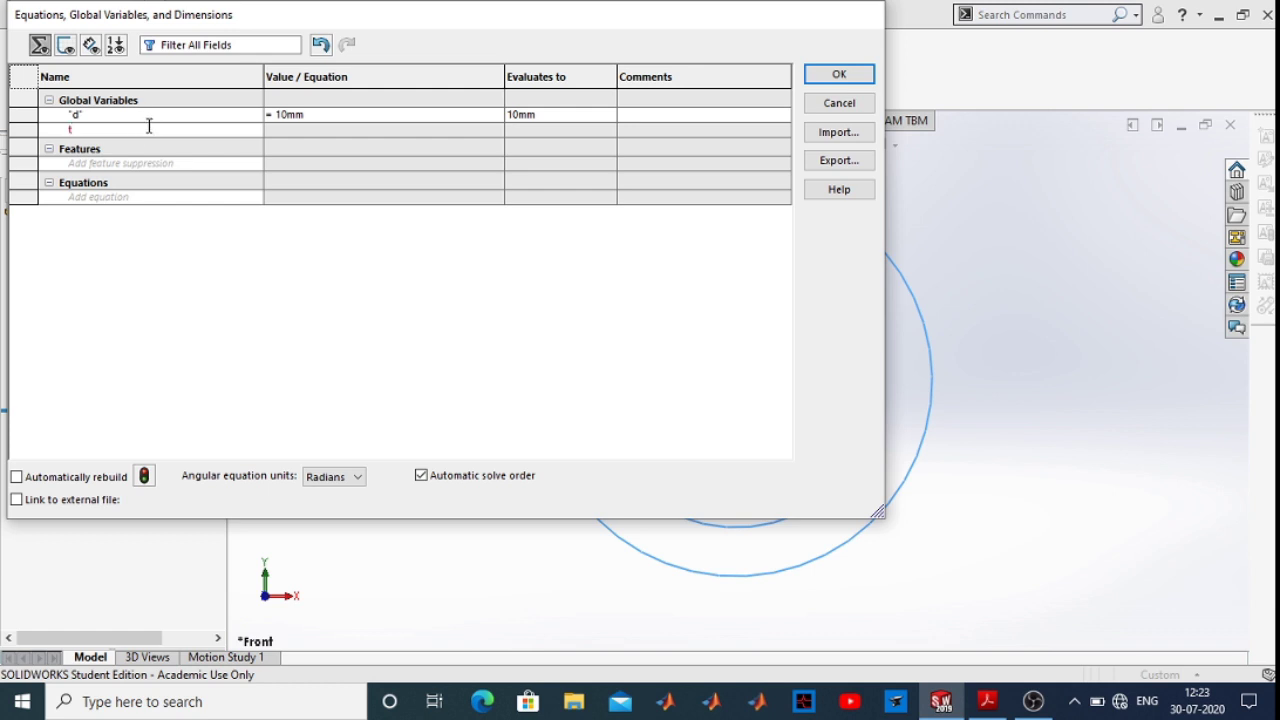
{"action": "left_click", "coordinate": [275, 128]}
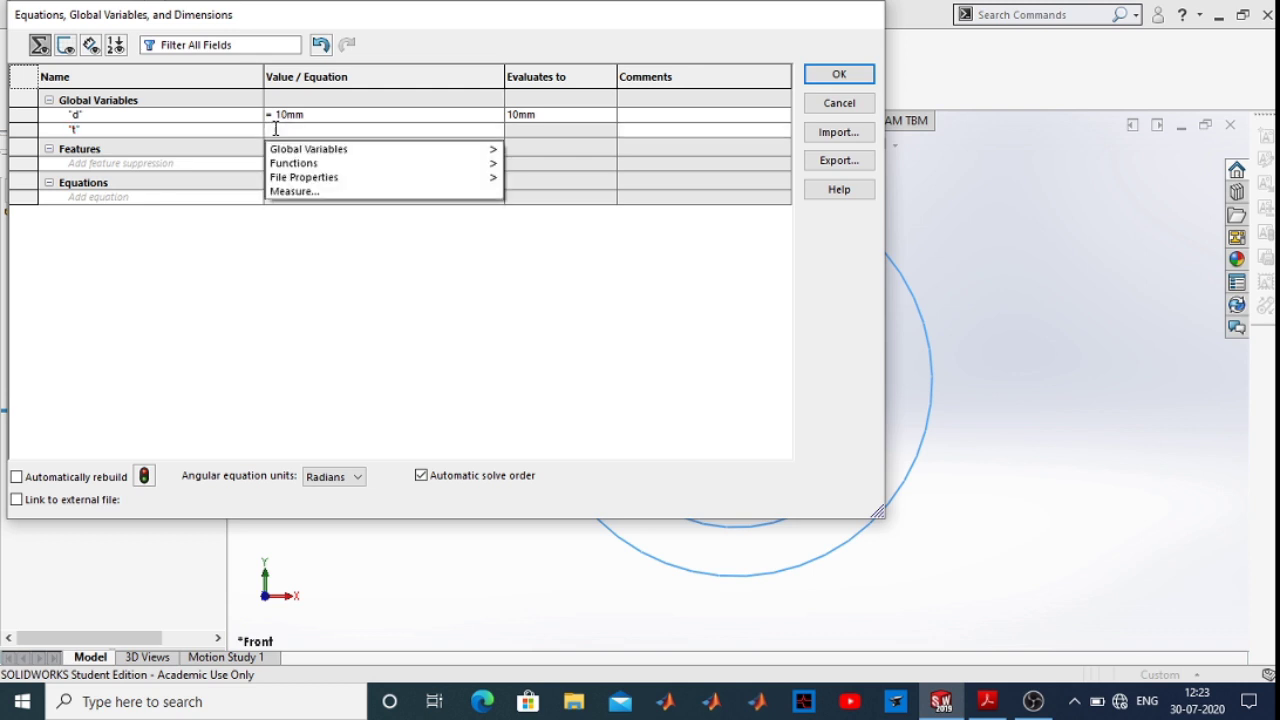
{"action": "type", "text": "1"}
{"action": "type", "text": "d"}
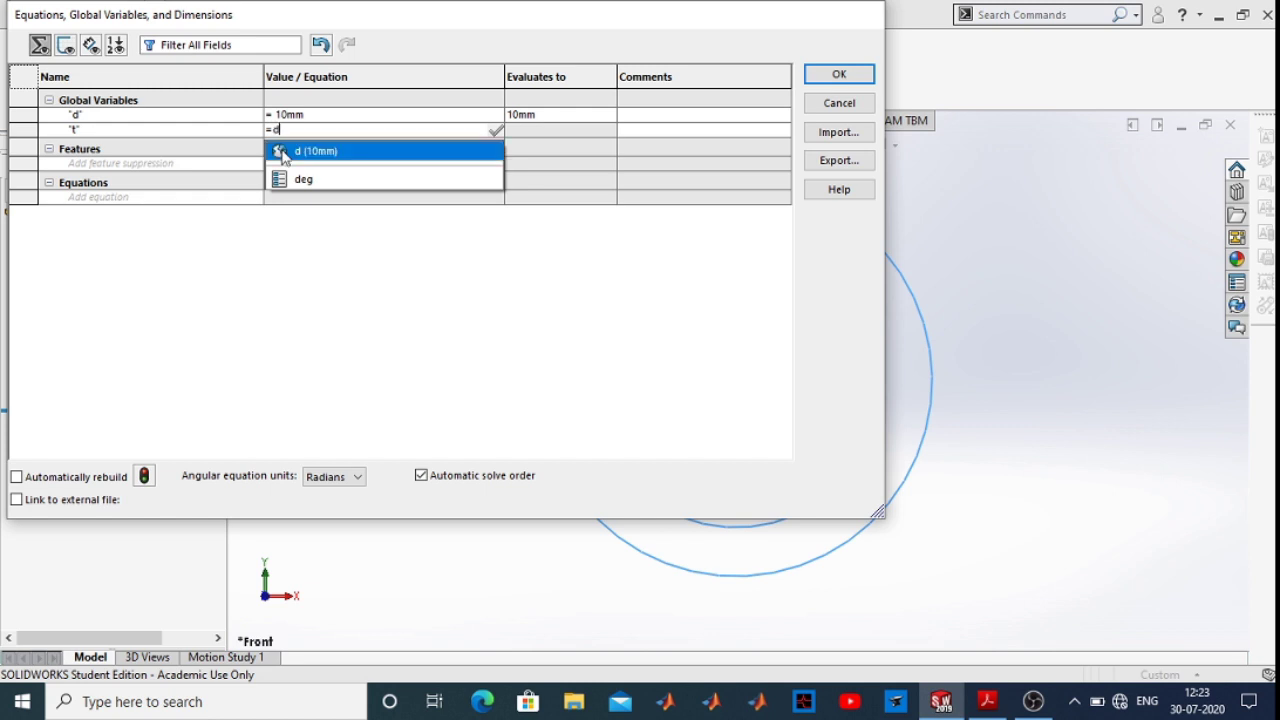
{"action": "left_click", "coordinate": [284, 153]}
{"action": "type", "text": "/2"}
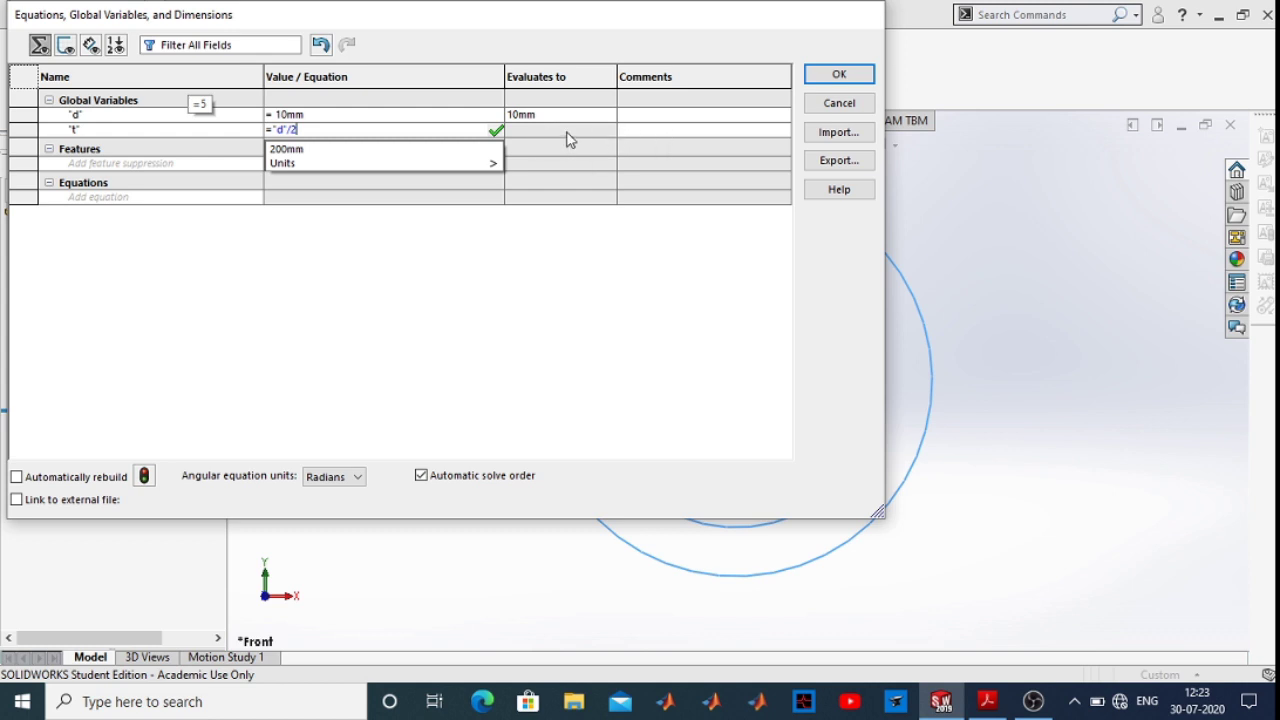
{"action": "left_click", "coordinate": [155, 130]}
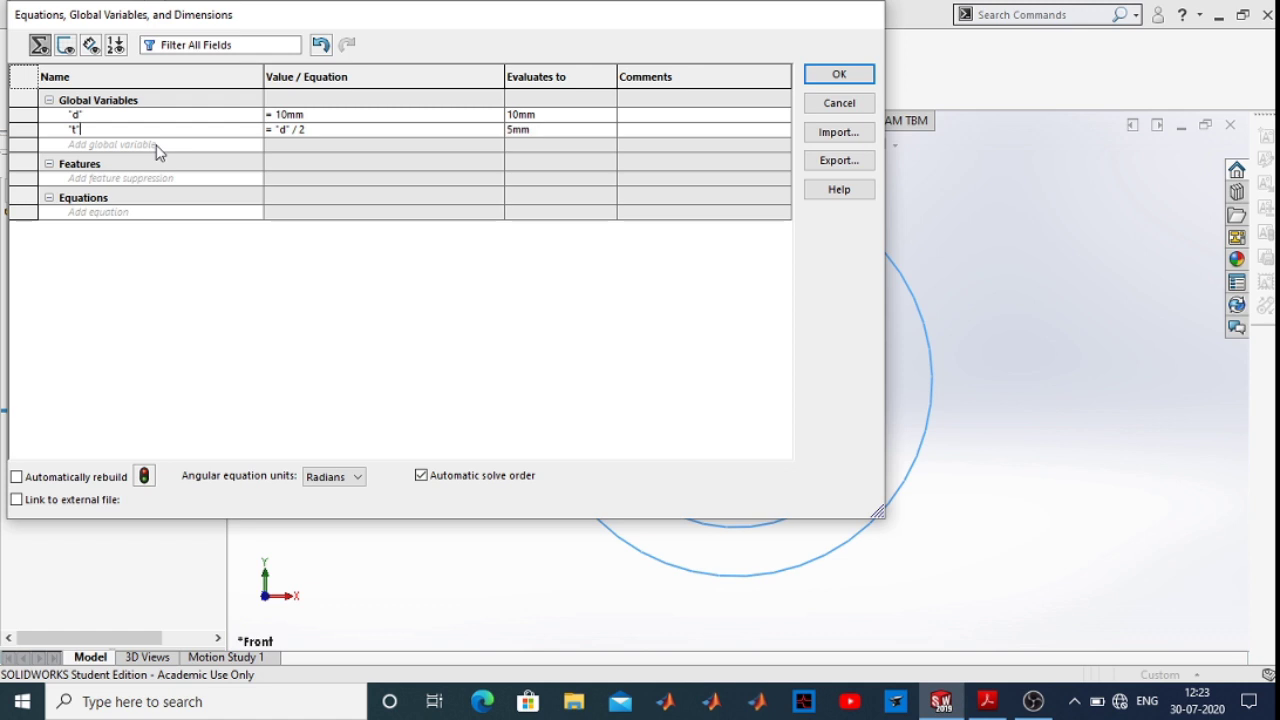
{"action": "left_click", "coordinate": [822, 75]}
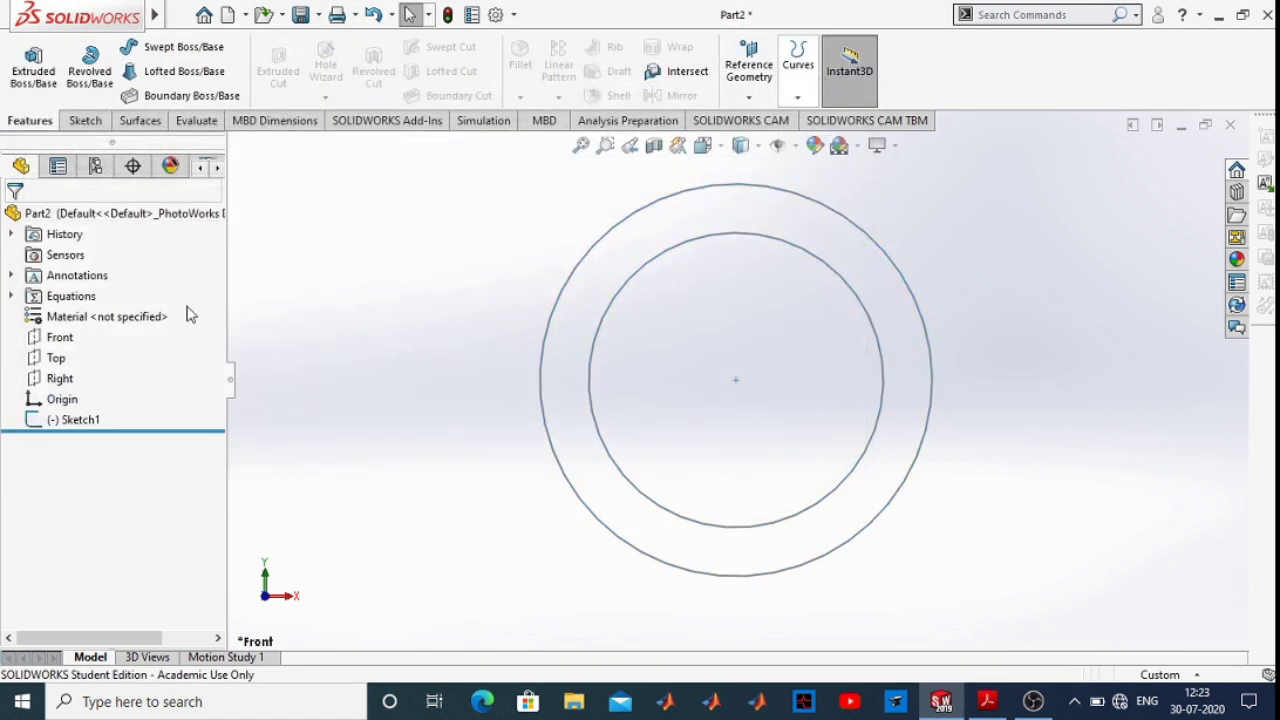
Edit Sketch1 and set the inner circle's diameter to "d" (10 mm)
{"action": "left_click", "coordinate": [803, 197]}
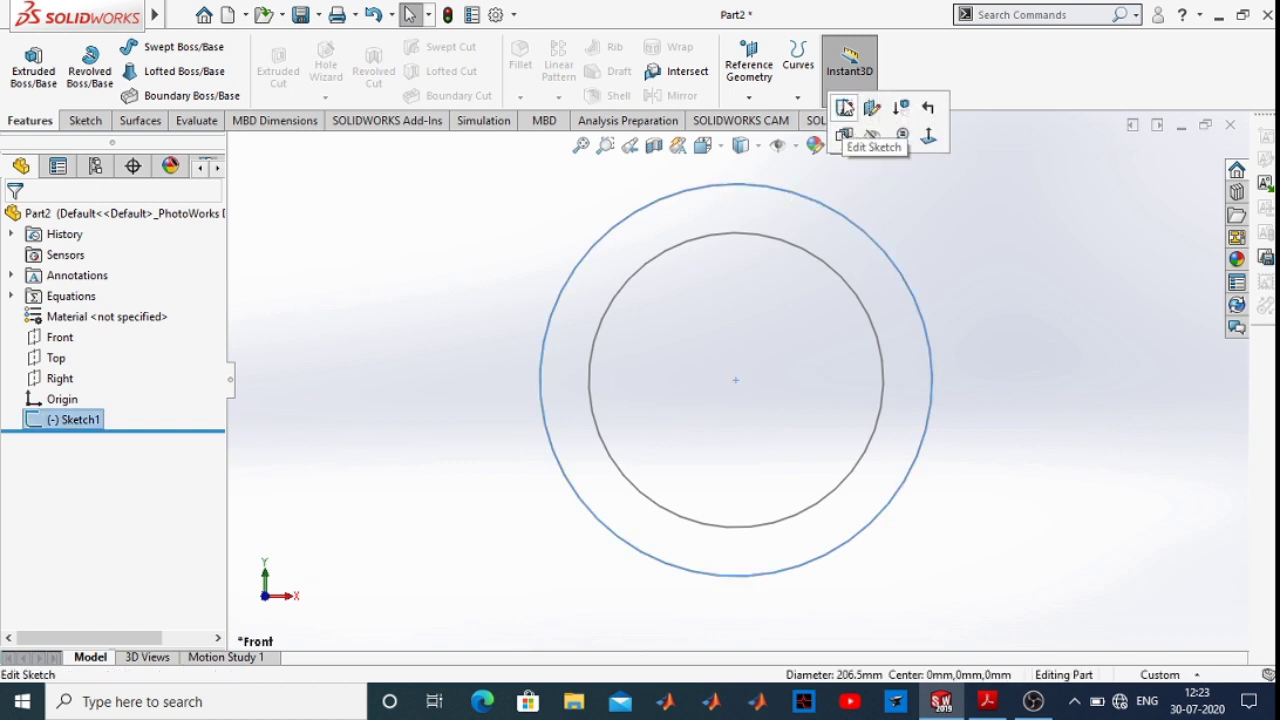
{"action": "left_click", "coordinate": [845, 109]}
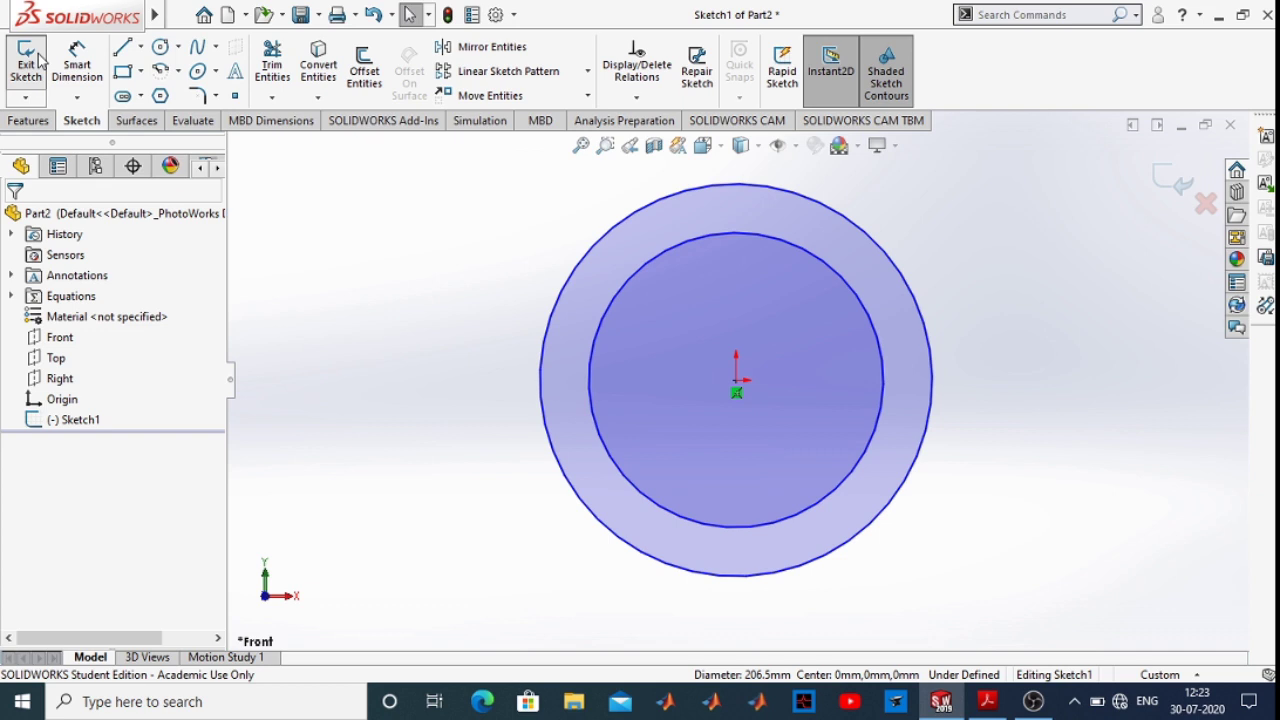
{"action": "left_click", "coordinate": [80, 55]}
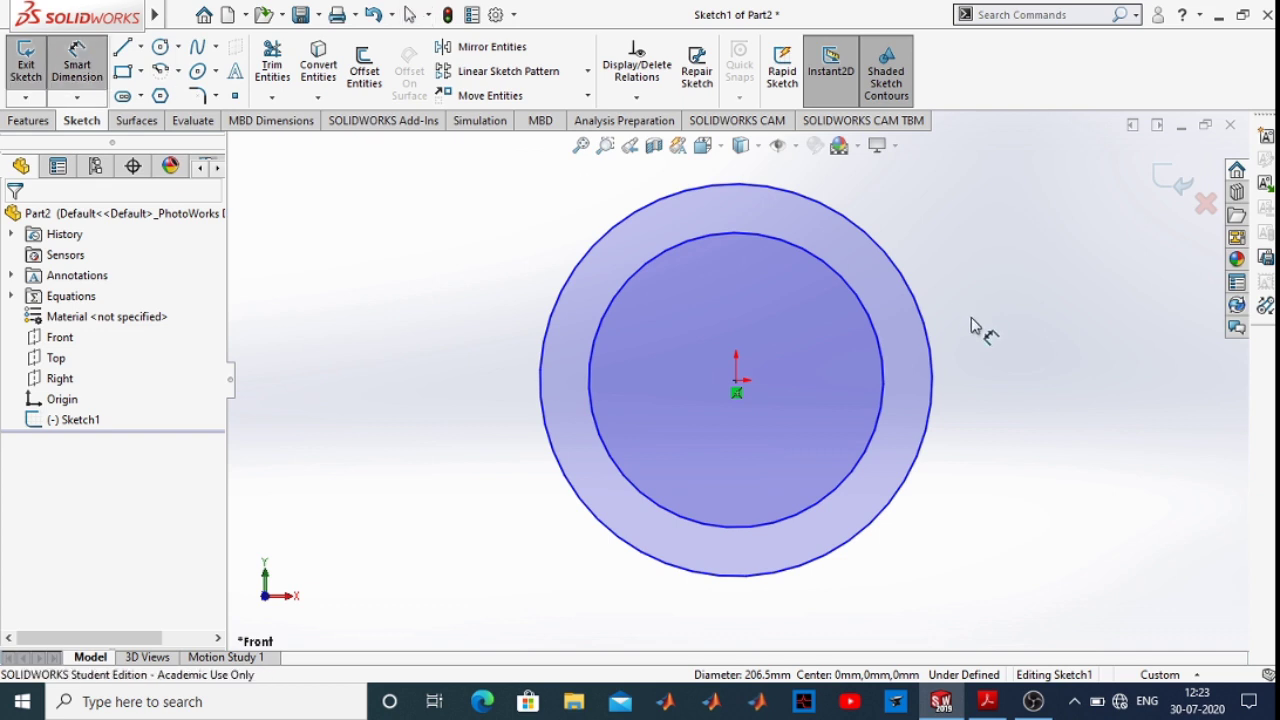
{"action": "left_click", "coordinate": [882, 348]}
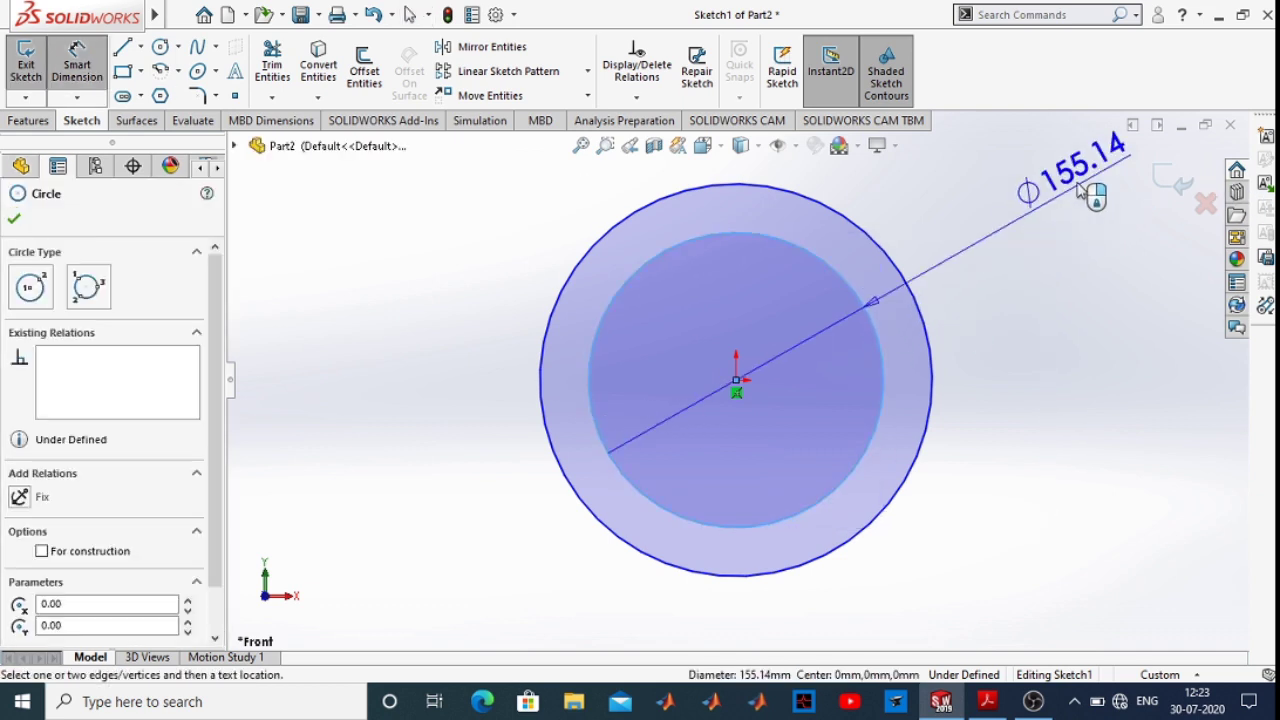
{"action": "left_click", "coordinate": [1072, 200]}
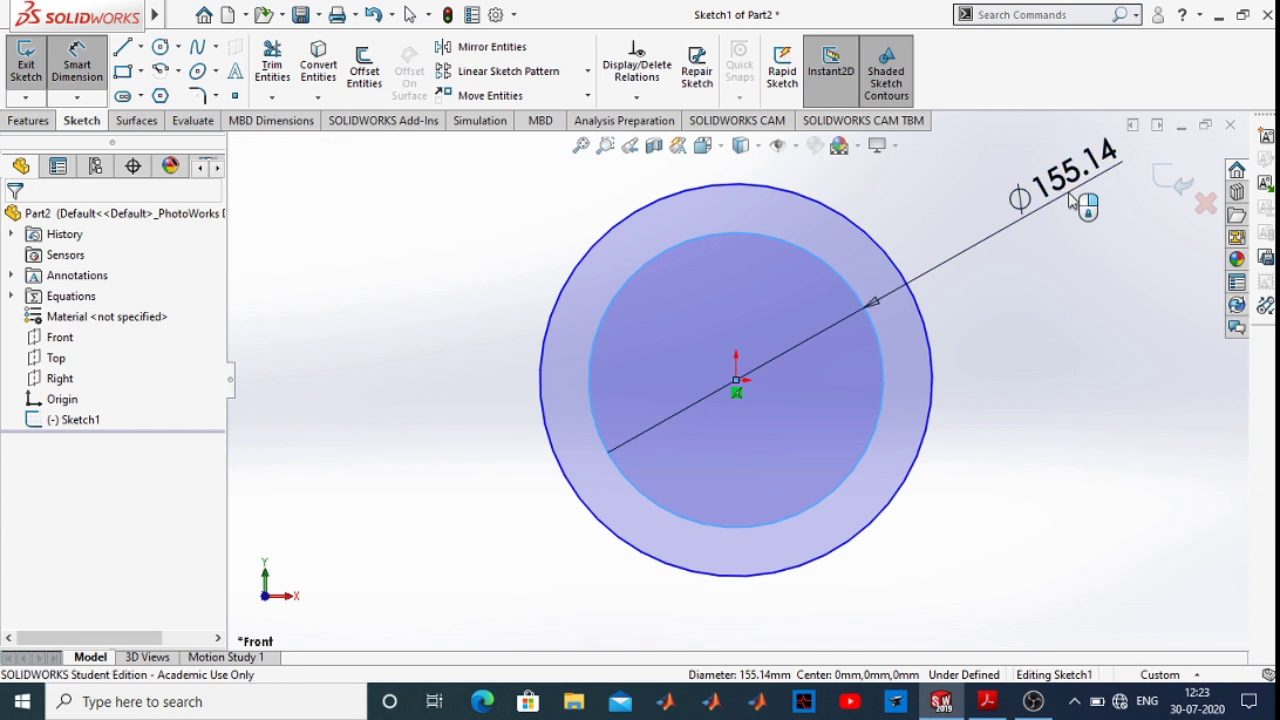
{"action": "double_click", "coordinate": [1069, 200]}
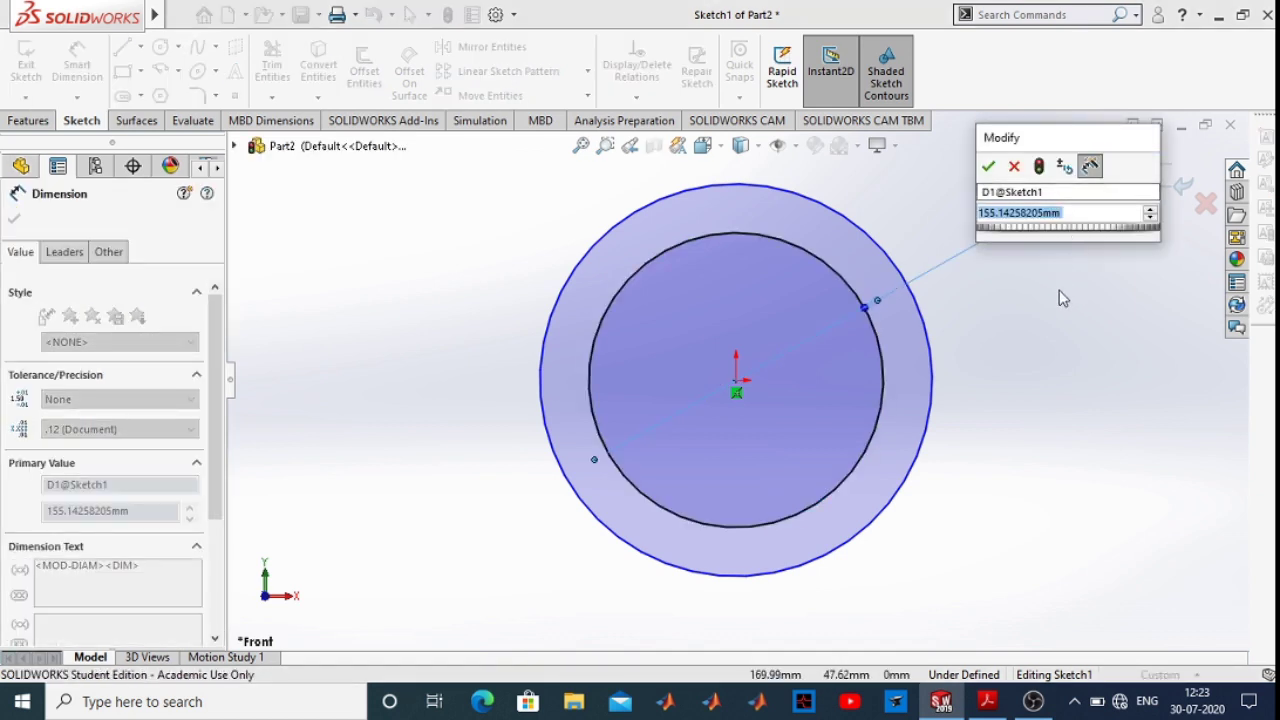
{"action": "type", "text": "="}
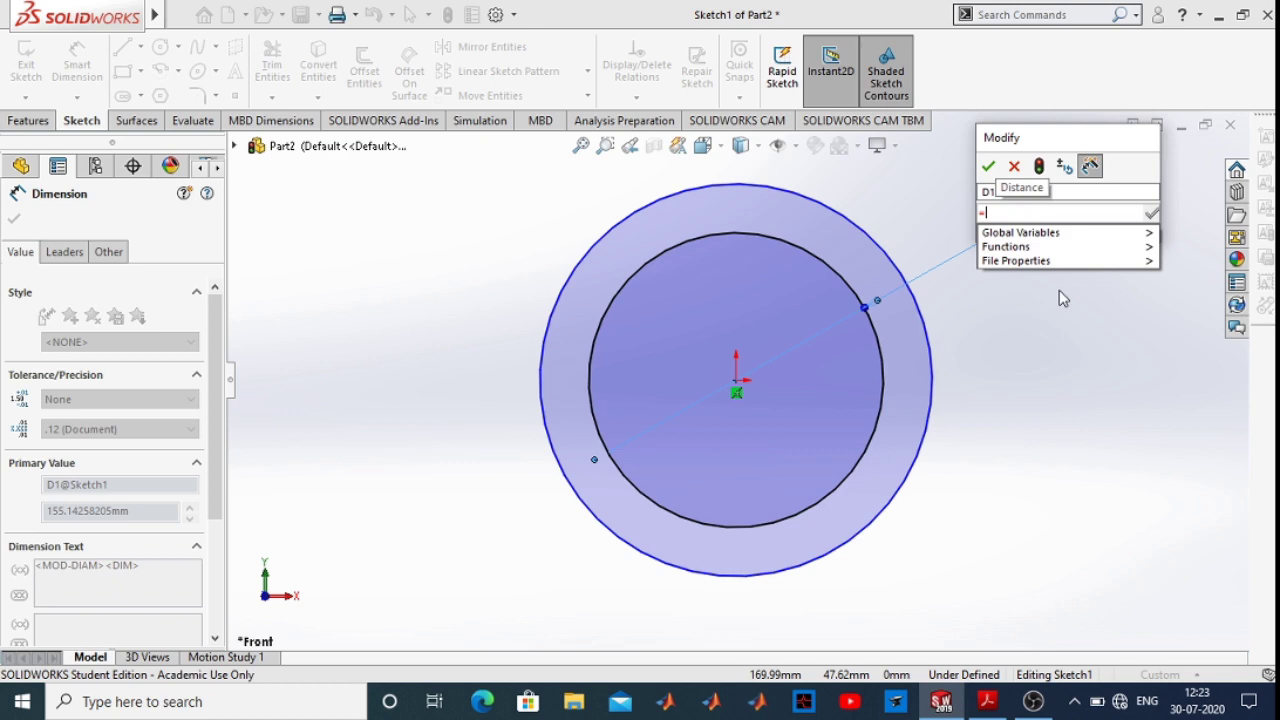
{"action": "mouse_move", "coordinate": [1081, 236]}
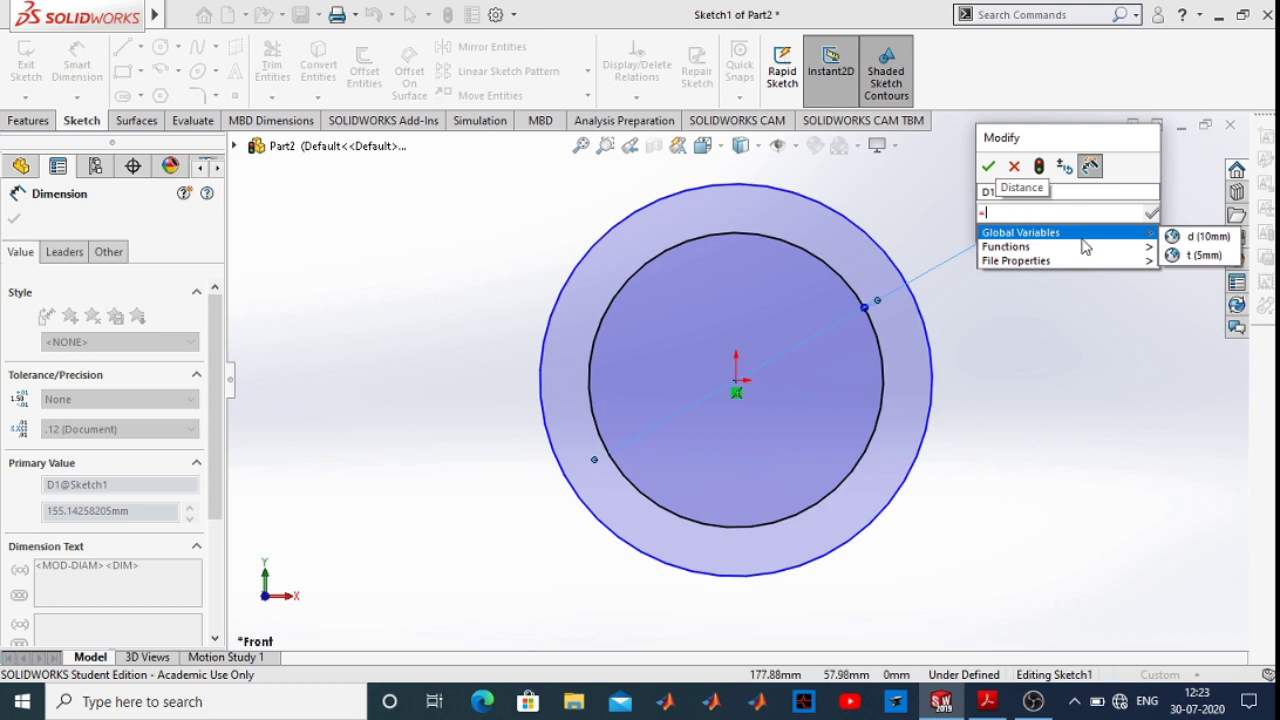
{"action": "left_click", "coordinate": [1195, 236]}
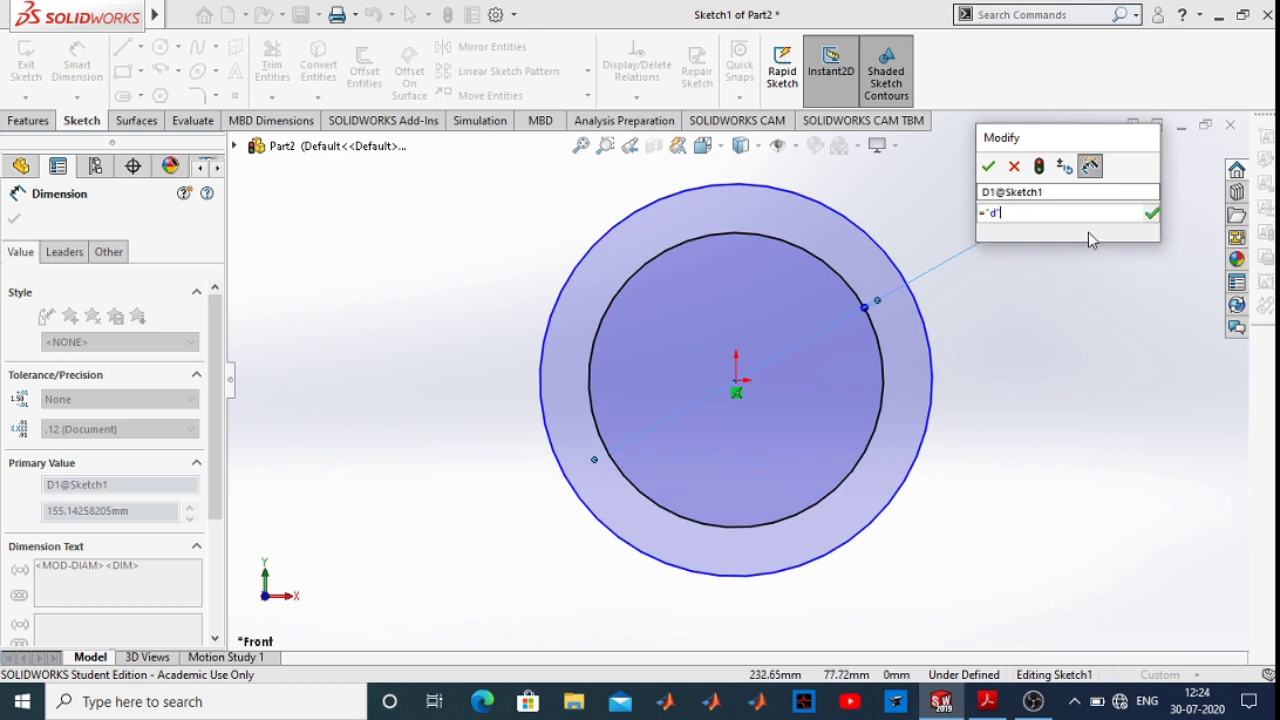
{"action": "left_click", "coordinate": [988, 168]}
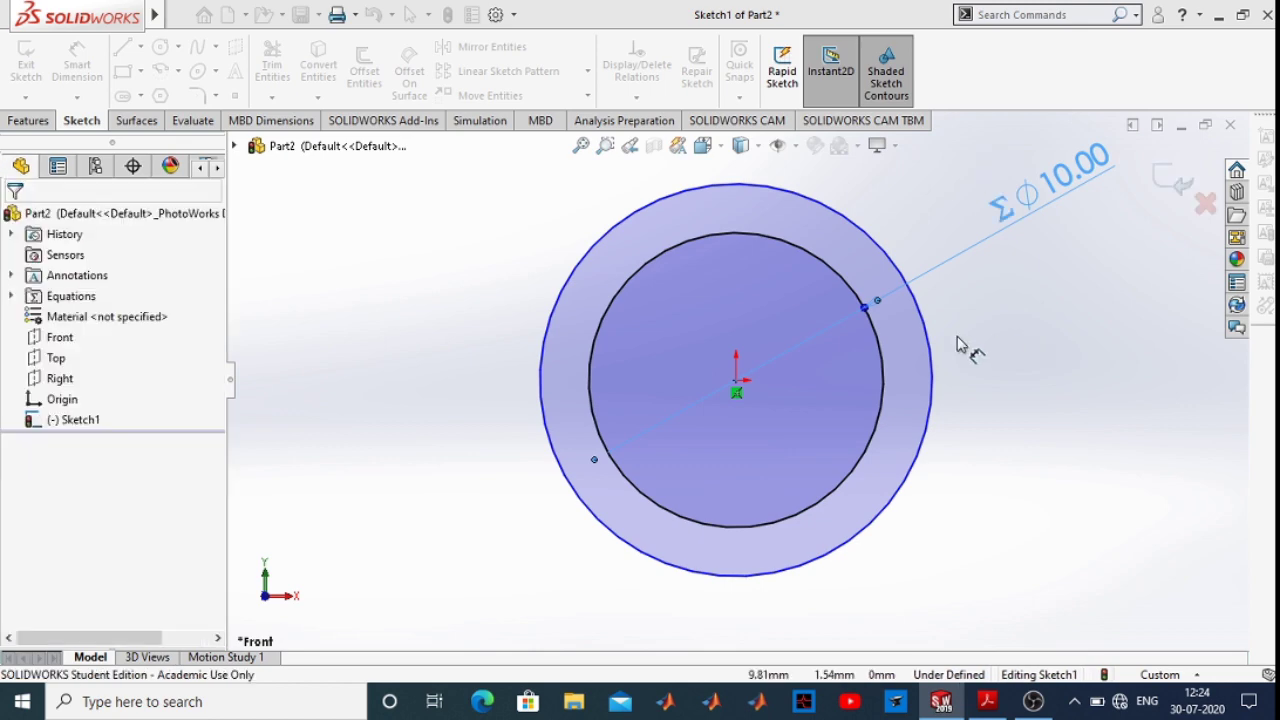
Set the outer circle's diameter to "d"*2mm (20 mm), fully defining the sketch
{"action": "left_click", "coordinate": [930, 358]}
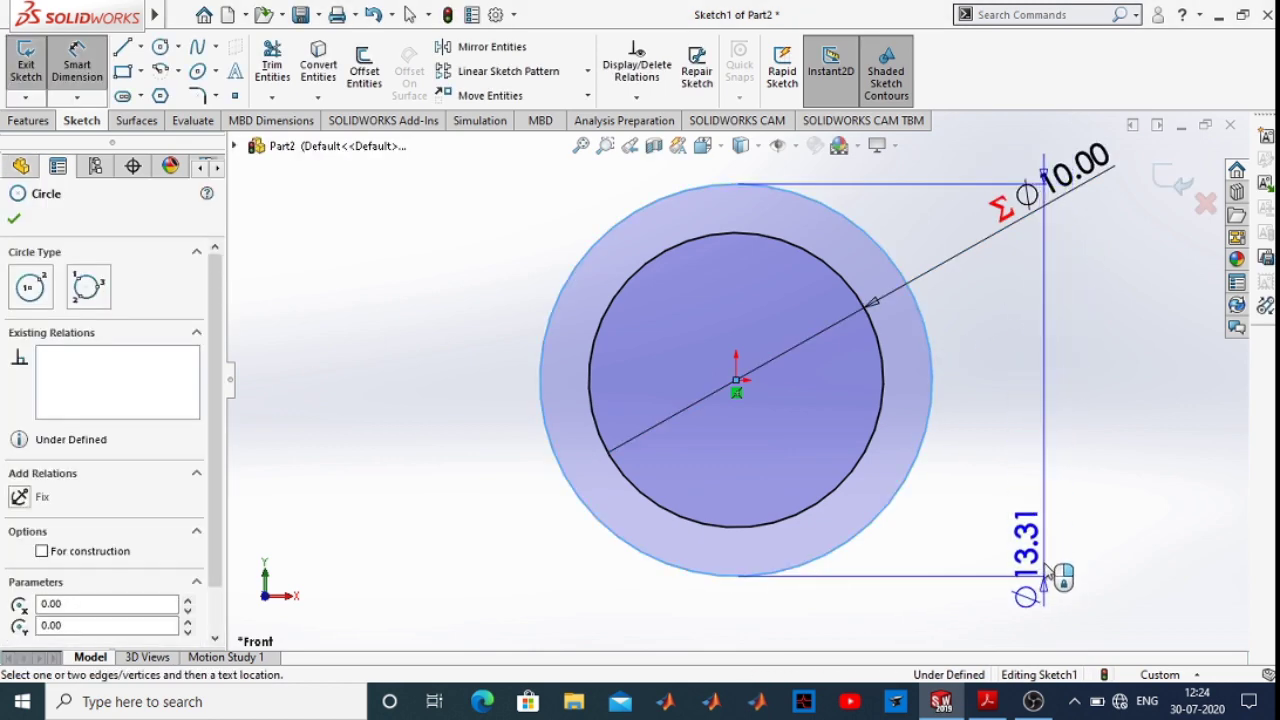
{"action": "left_click", "coordinate": [966, 618]}
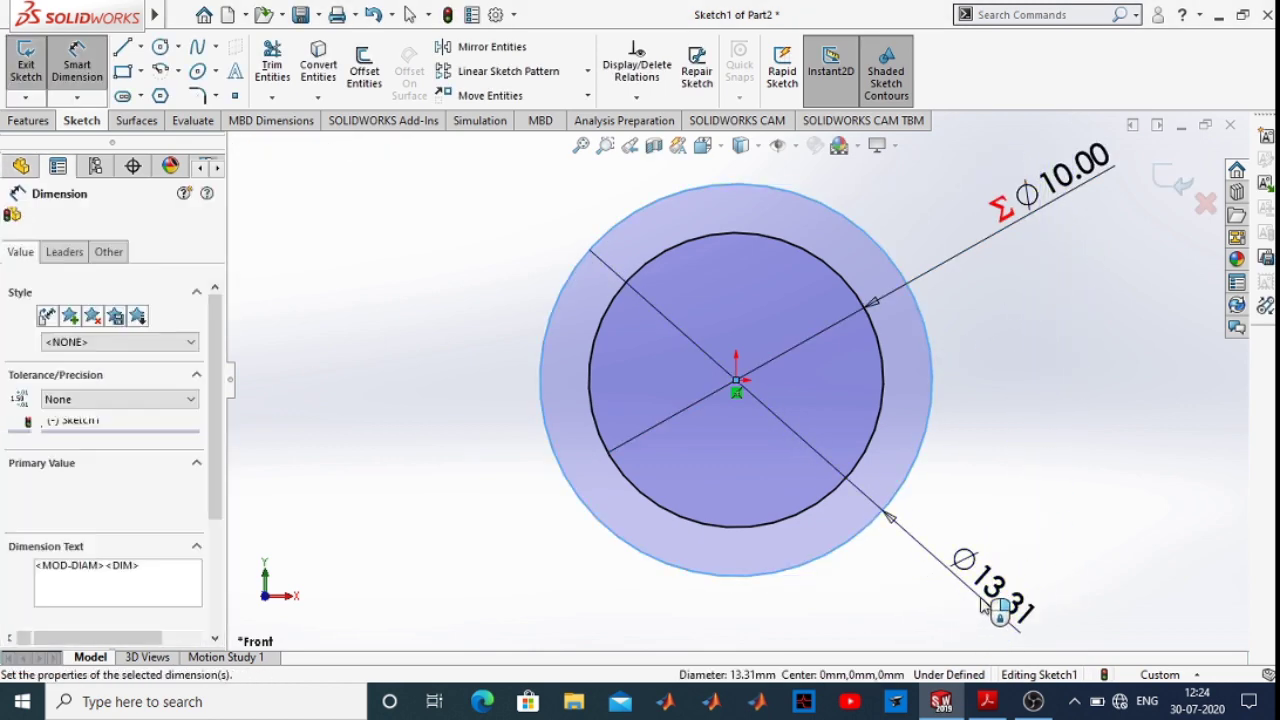
{"action": "type", "text": "=\""}
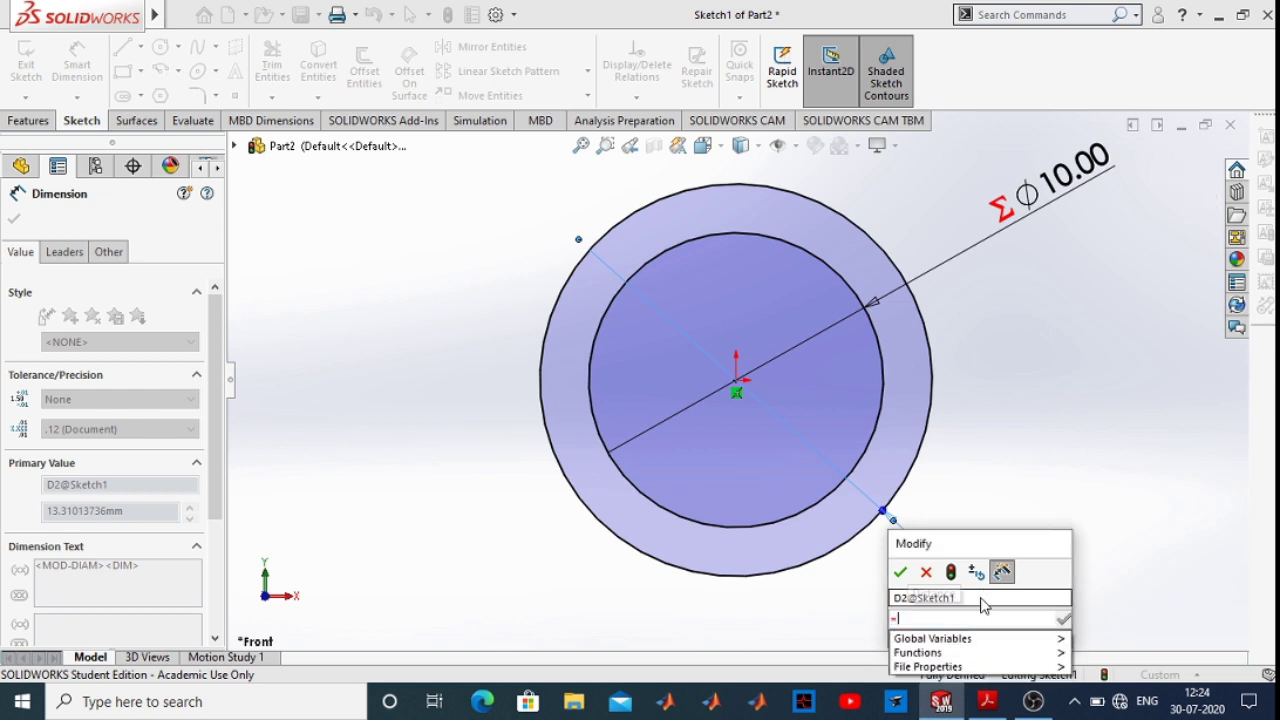
{"action": "type", "text": "d"}
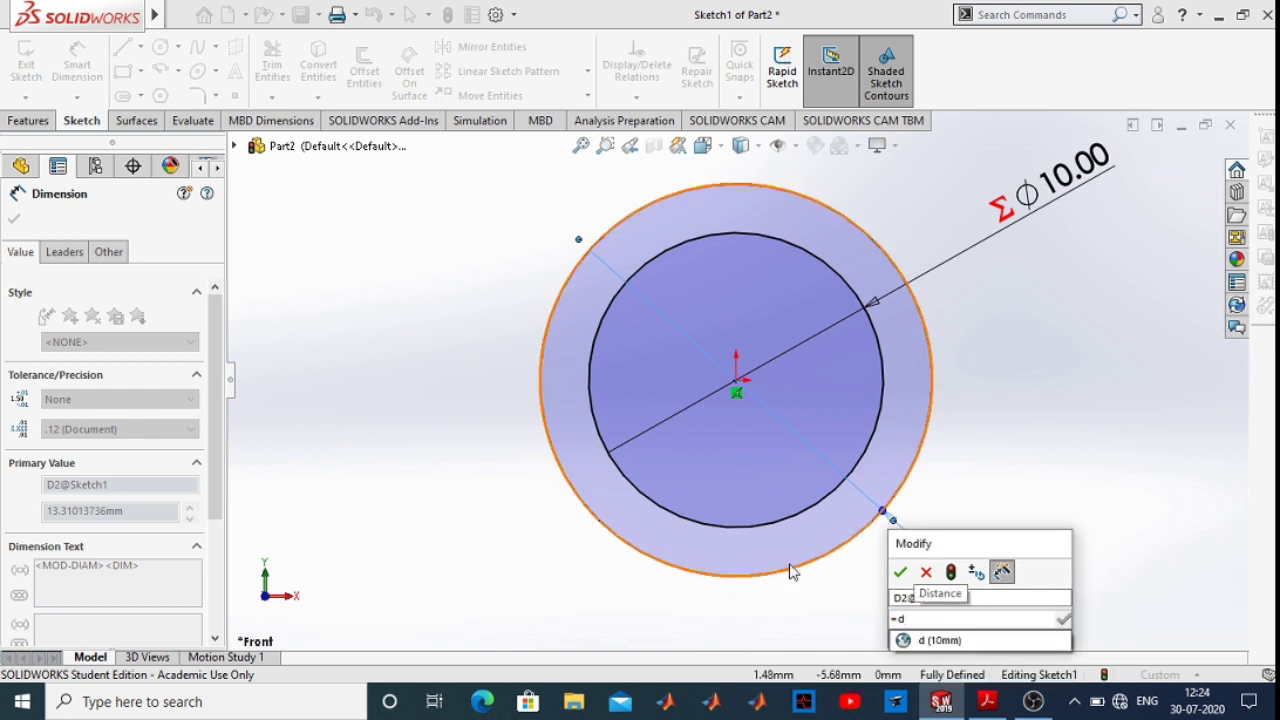
{"action": "left_click", "coordinate": [940, 639]}
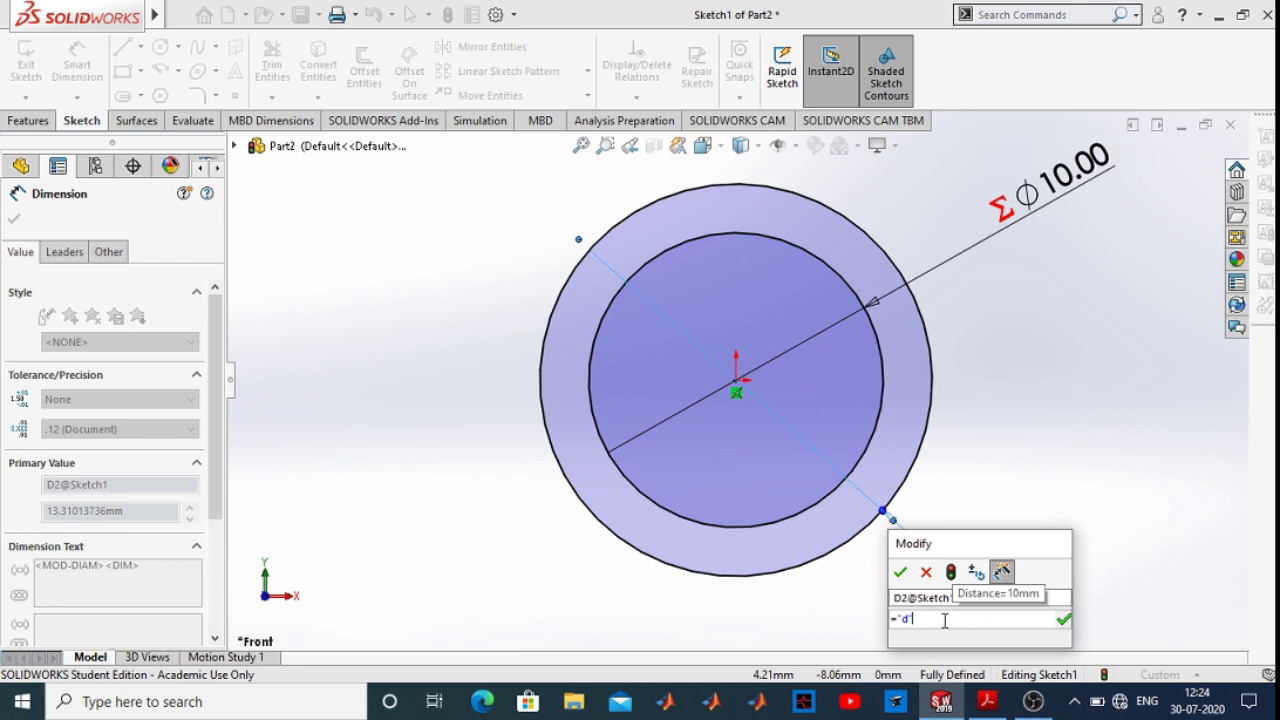
{"action": "type", "text": "*"}
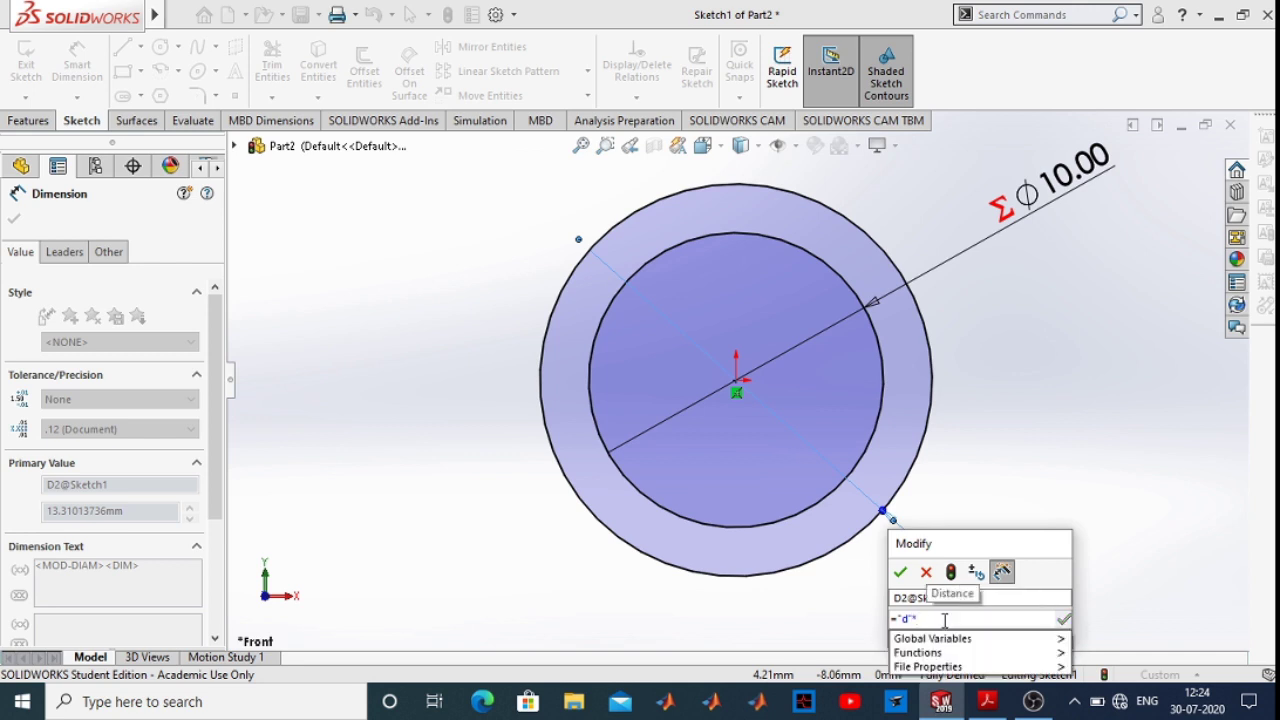
{"action": "type", "text": "2"}
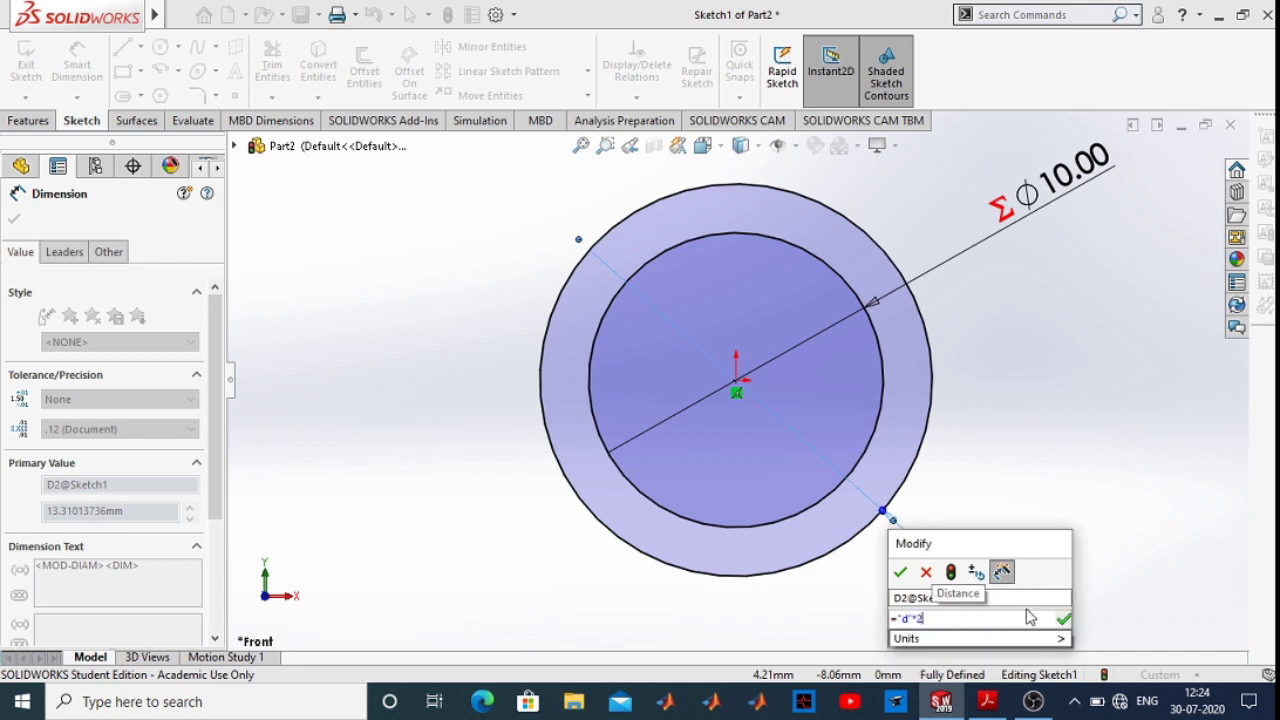
{"action": "mouse_move", "coordinate": [1058, 638]}
{"action": "left_click", "coordinate": [1097, 680]}
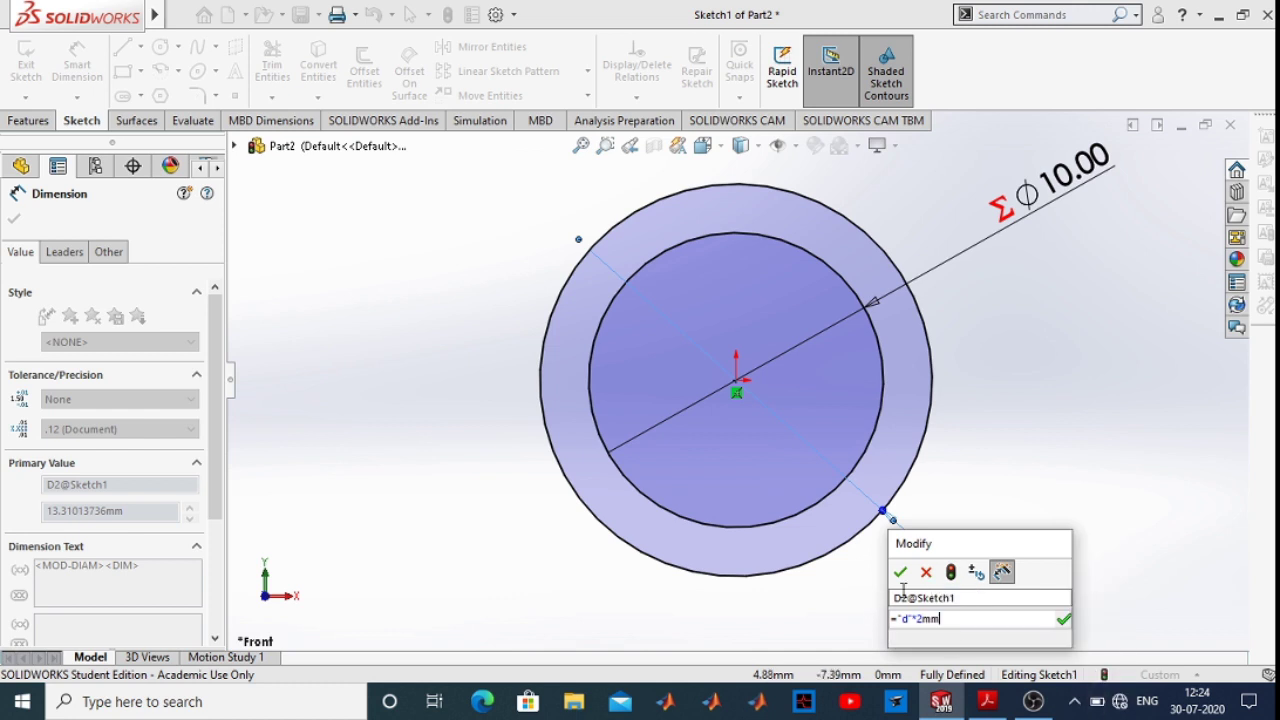
{"action": "left_click", "coordinate": [900, 571]}
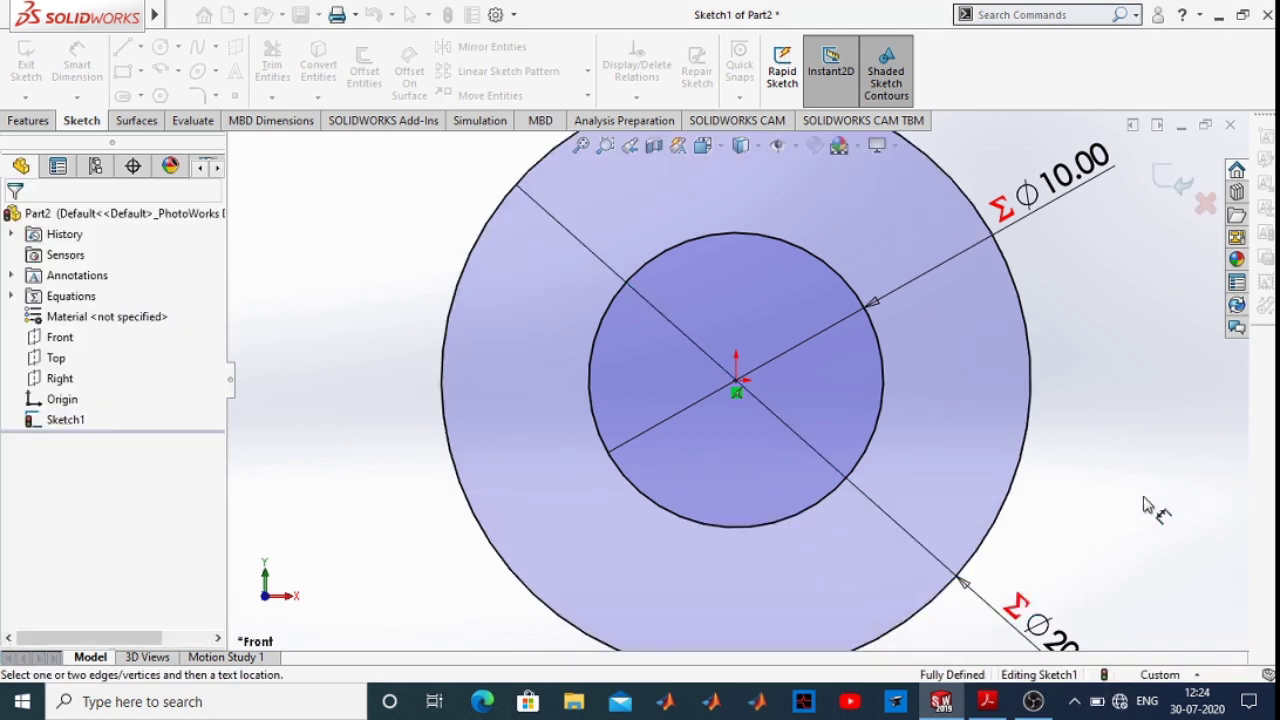
{"action": "key", "text": "f"}
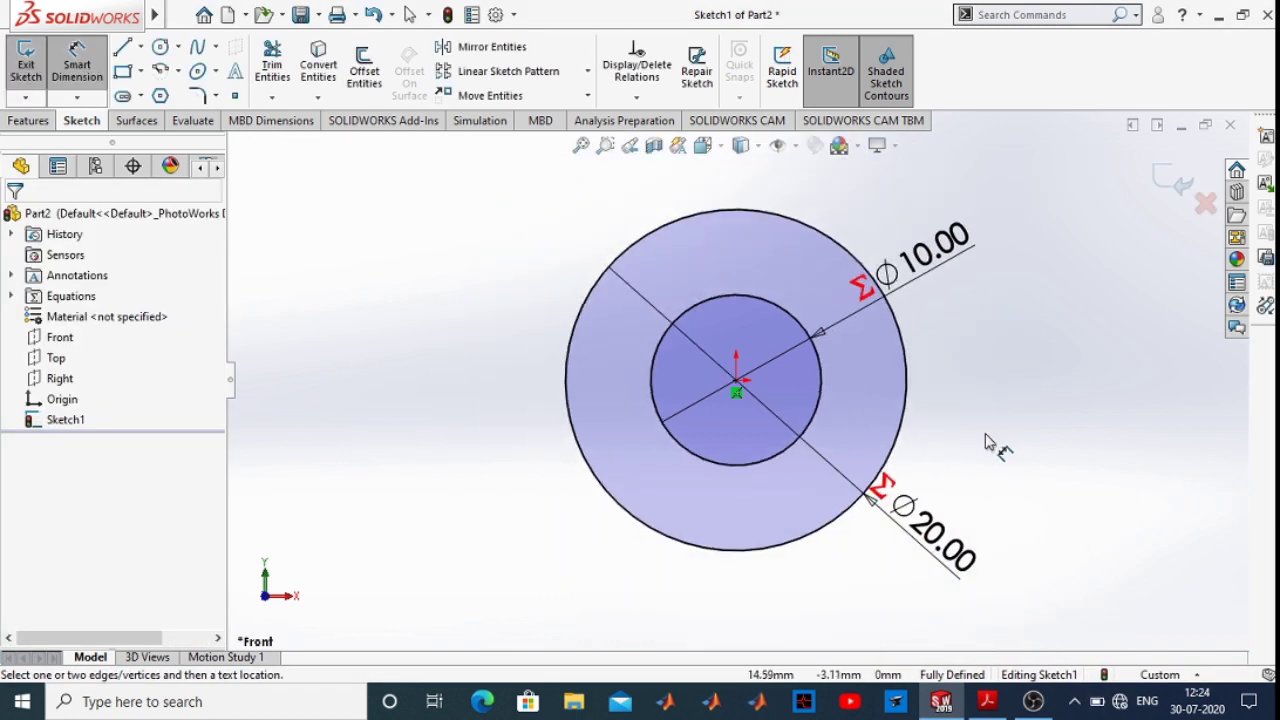
{"action": "key", "text": "z"}
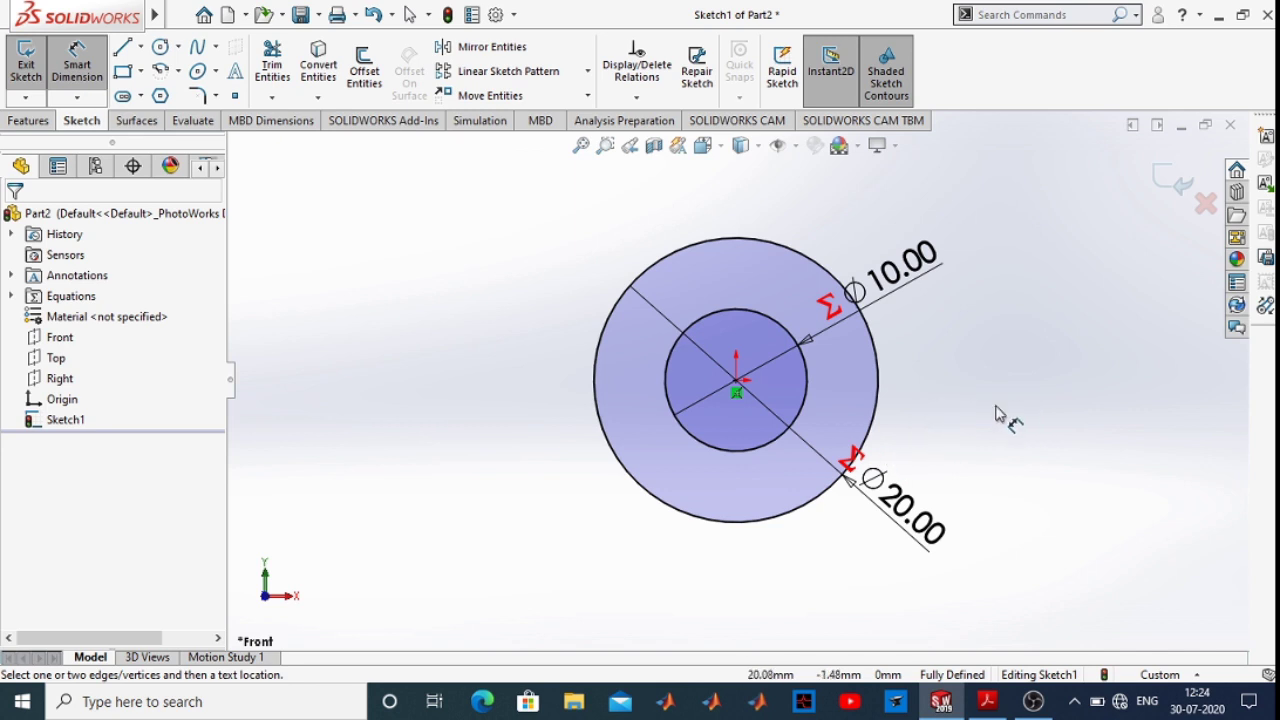
{"action": "left_click", "coordinate": [27, 120]}
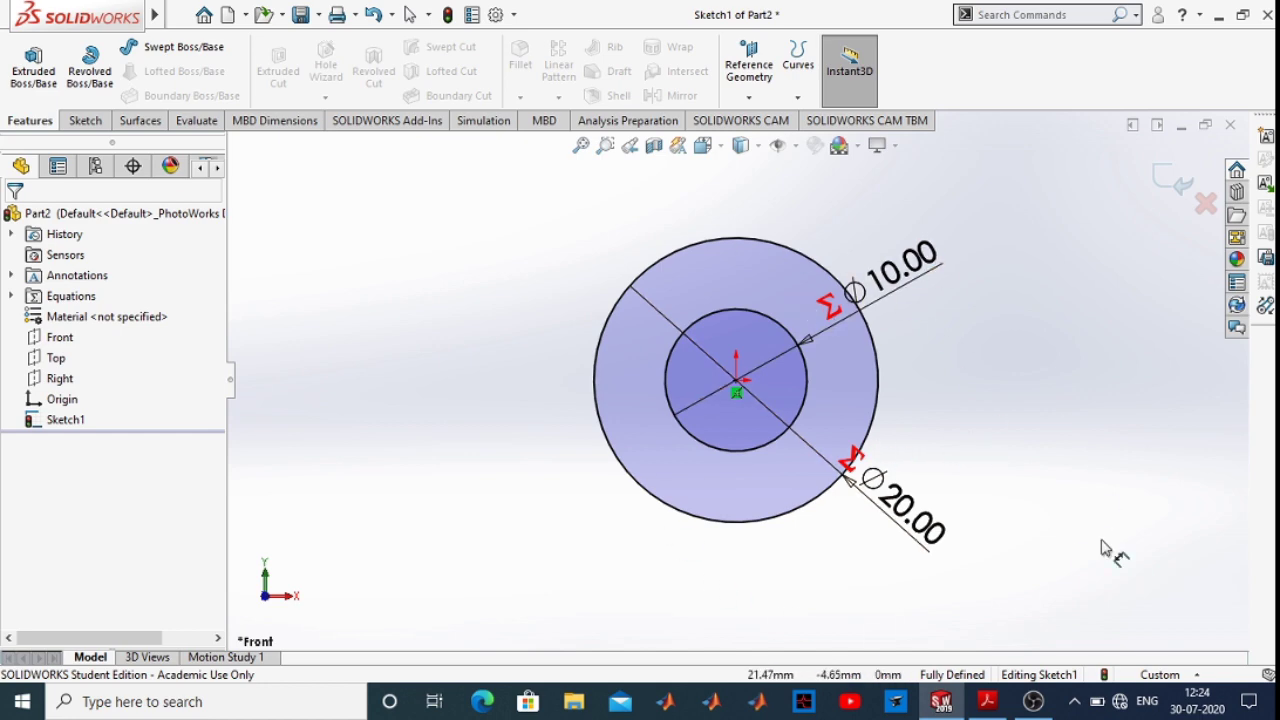
{"action": "left_click", "coordinate": [978, 644]}
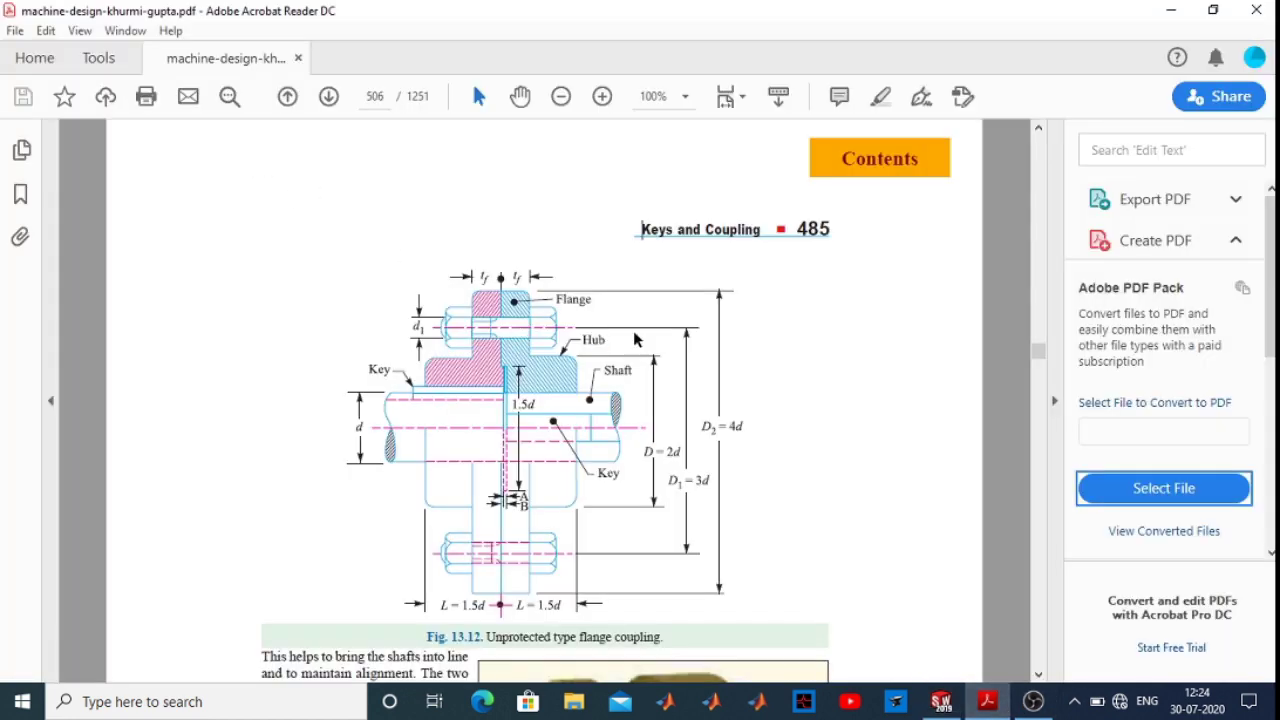
{"action": "scroll", "coordinate": [560, 531], "scroll_direction": "up", "scroll_amount": 1}
{"action": "scroll", "coordinate": [519, 300], "scroll_direction": "down", "scroll_amount": 1}
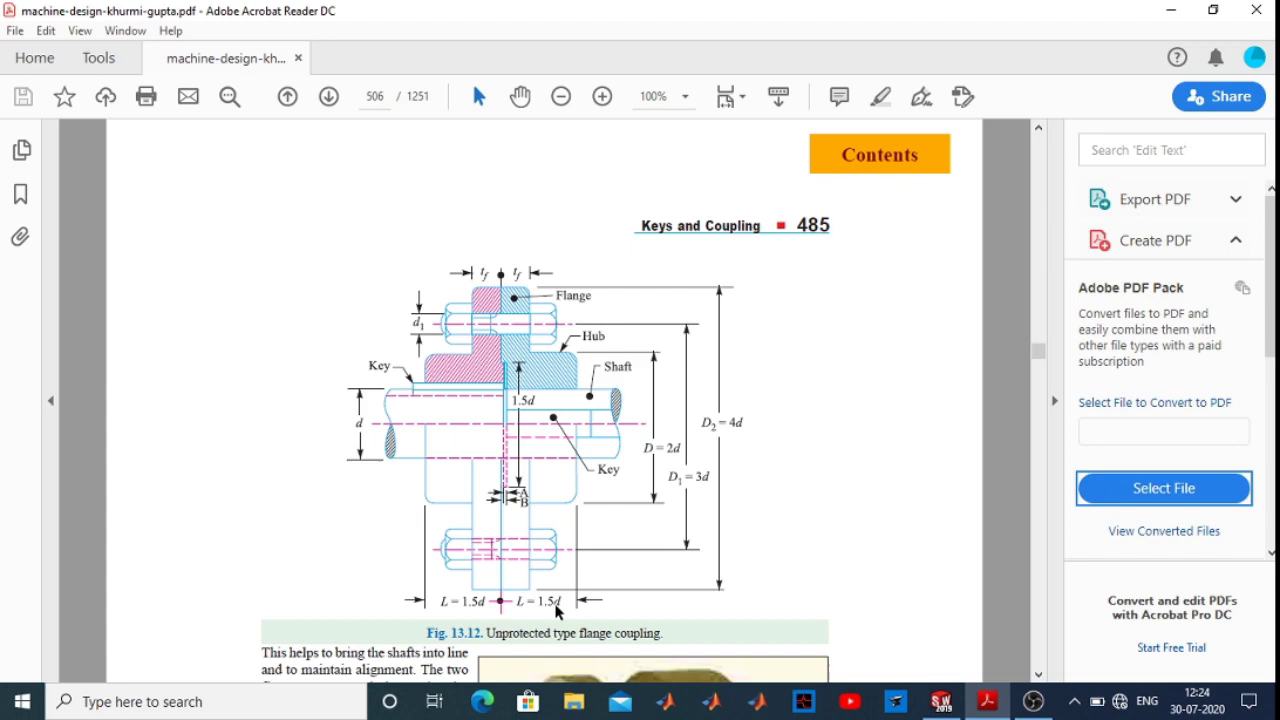
{"action": "left_click", "coordinate": [940, 701]}
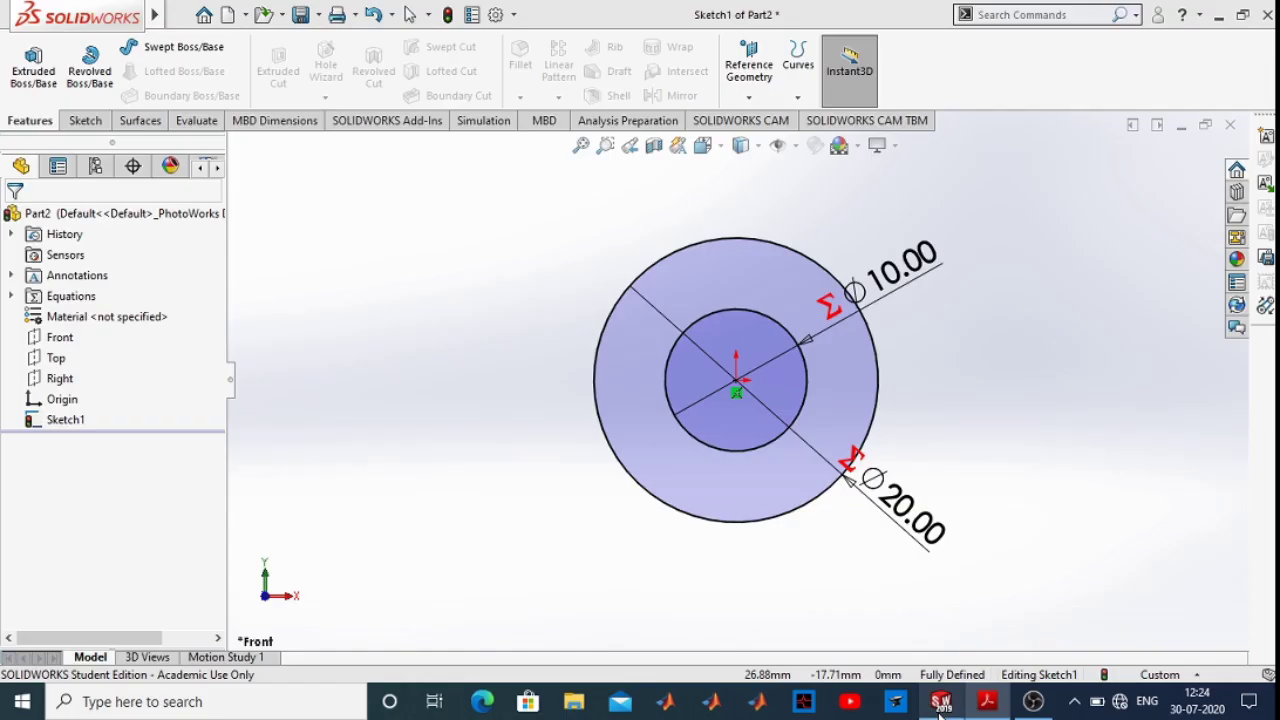
Extrude the ring sketch blind to a depth of "d"*1.5 (15 mm)
{"action": "left_click", "coordinate": [35, 65]}
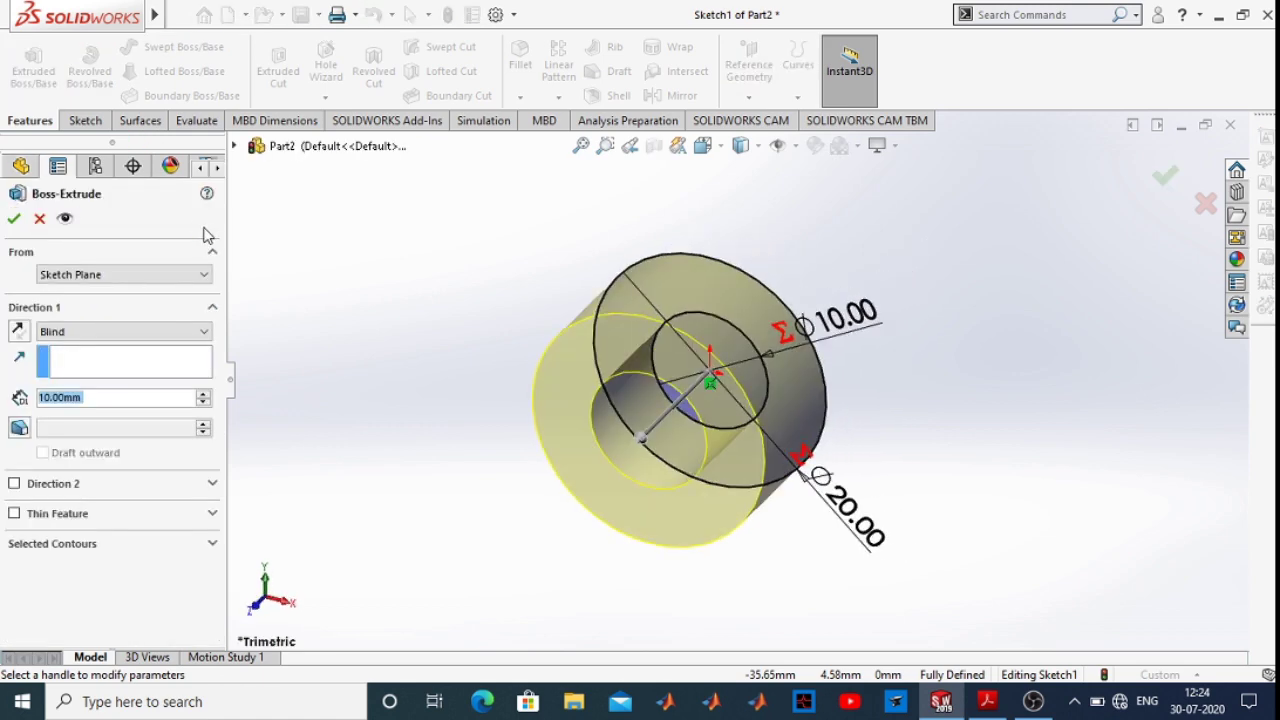
{"action": "type", "text": "d"}
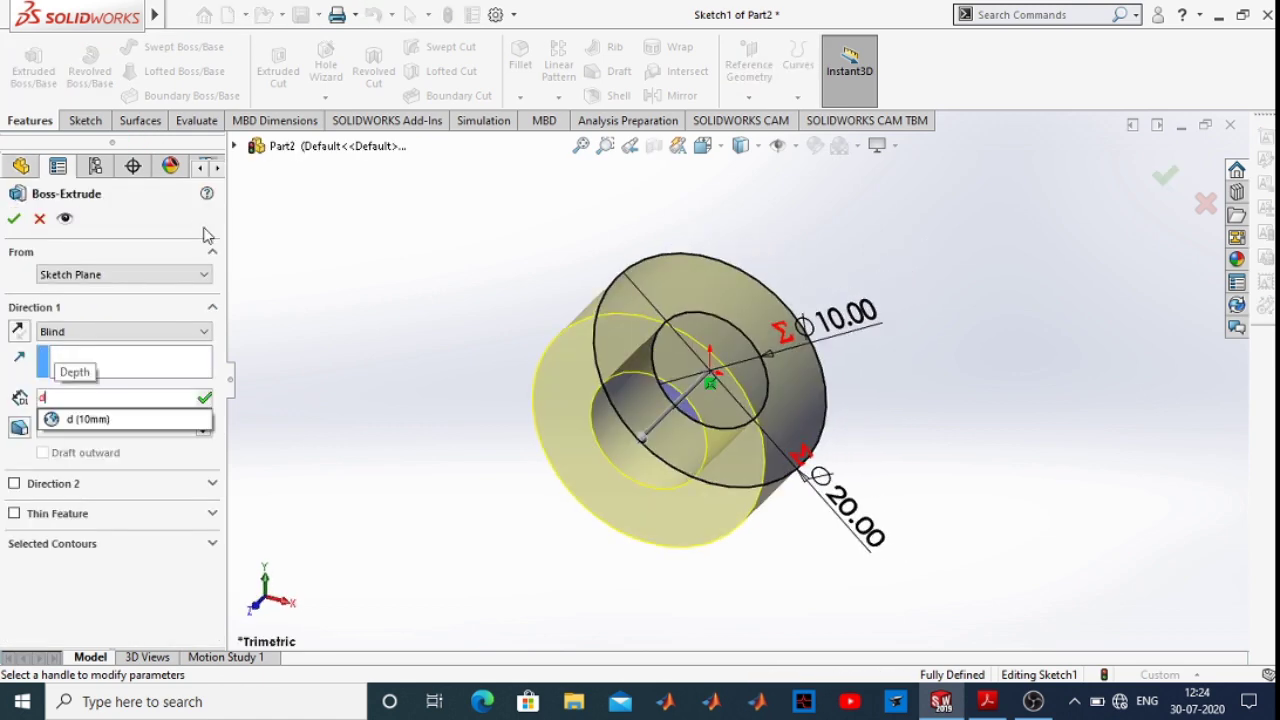
{"action": "left_click", "coordinate": [95, 421]}
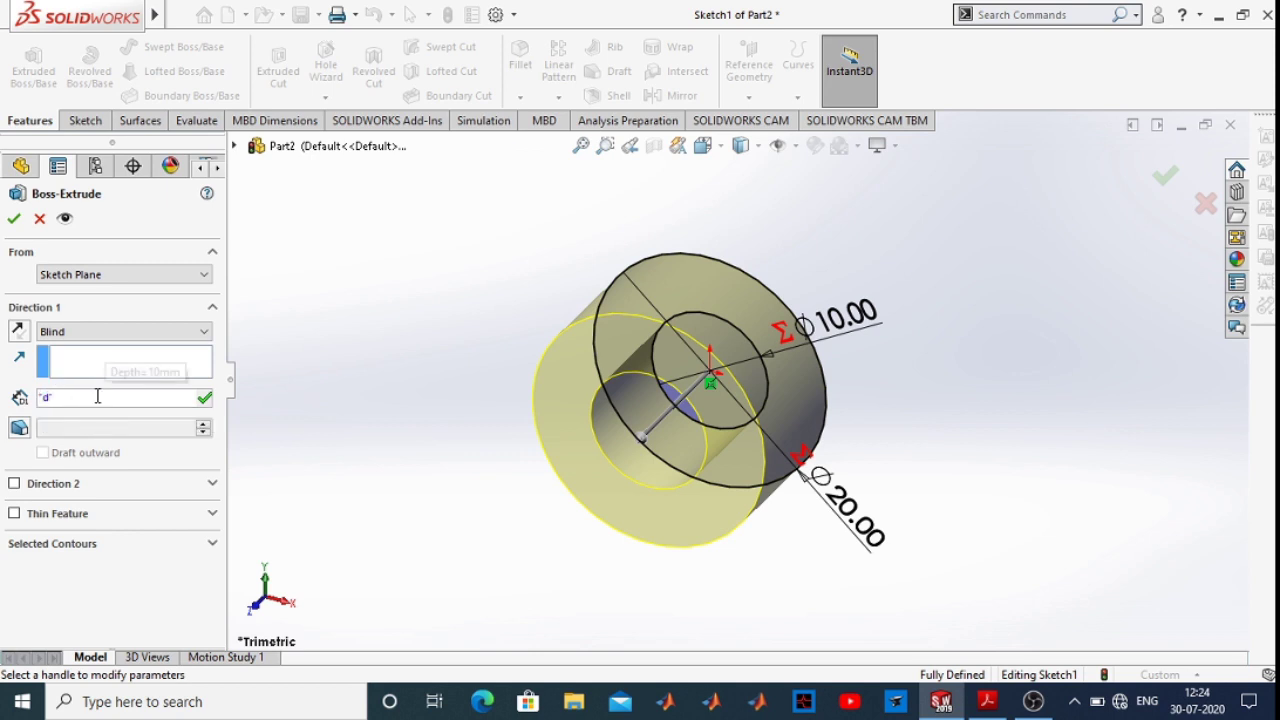
{"action": "type", "text": "*"}
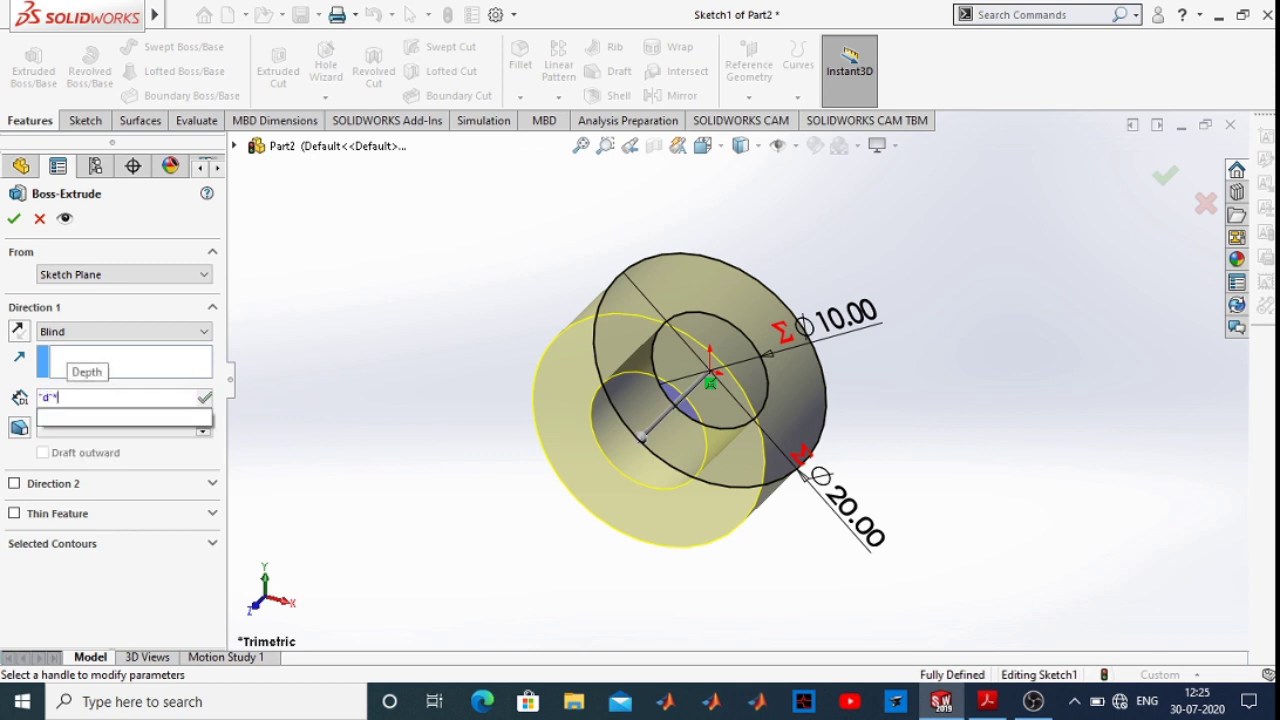
{"action": "type", "text": "1.5"}
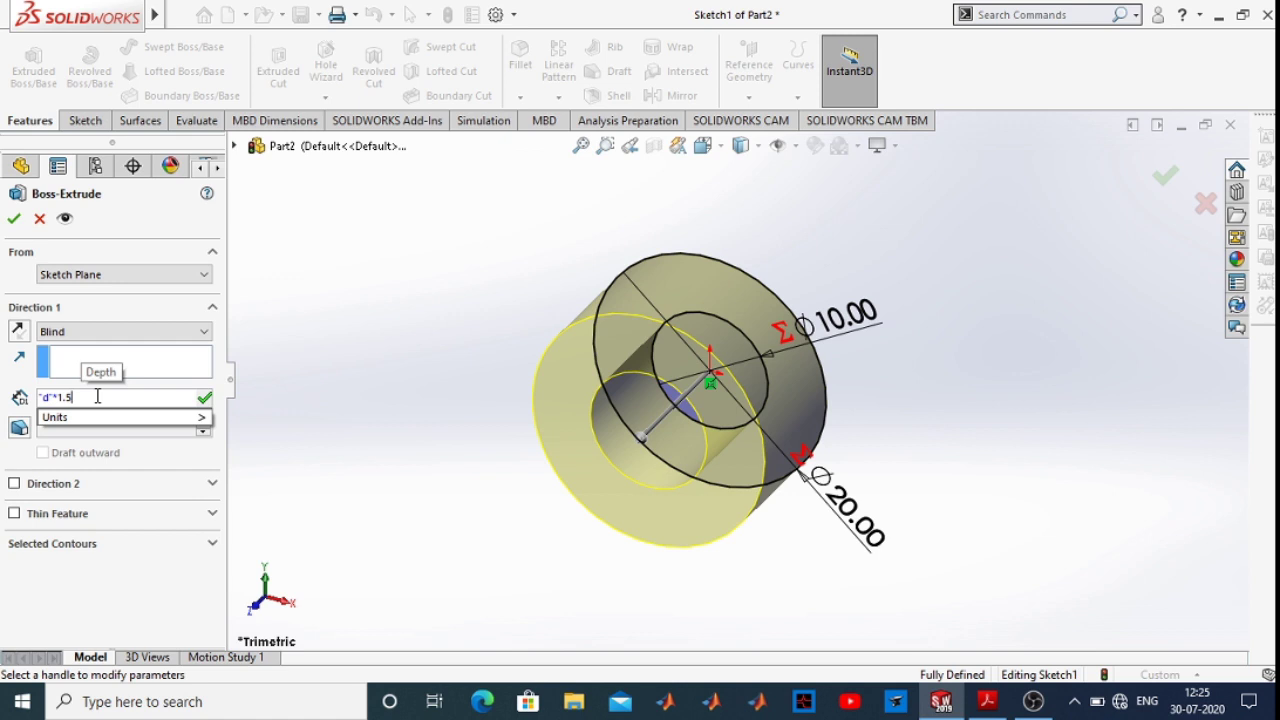
{"action": "key", "text": "Return"}
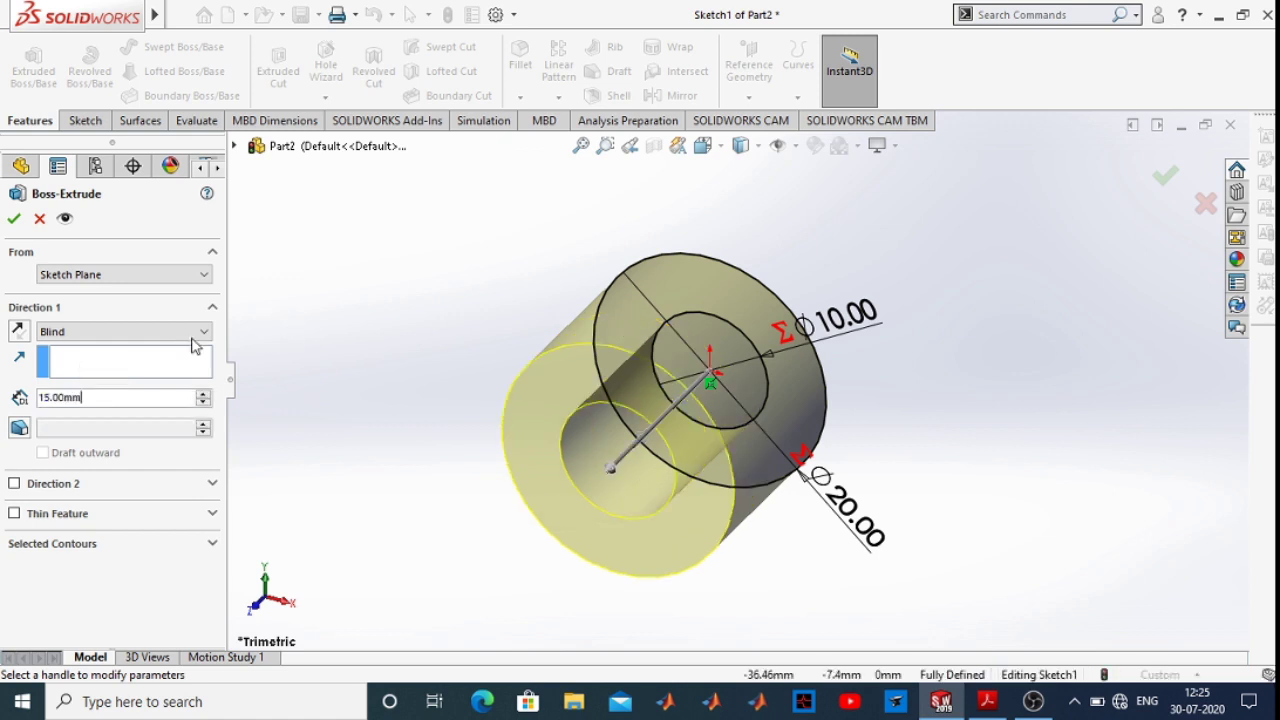
{"action": "left_click", "coordinate": [13, 221]}
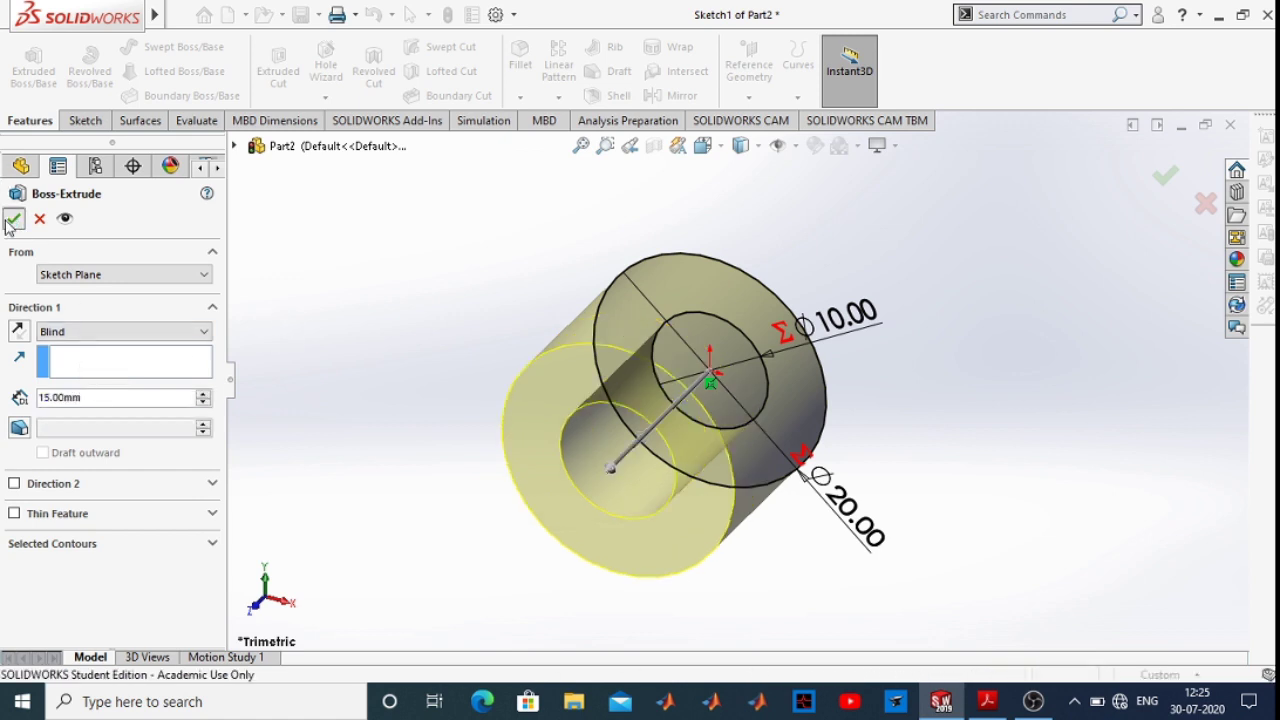
{"action": "middle_click_drag", "start_coordinate": [808, 402], "coordinate": [103, 463]}
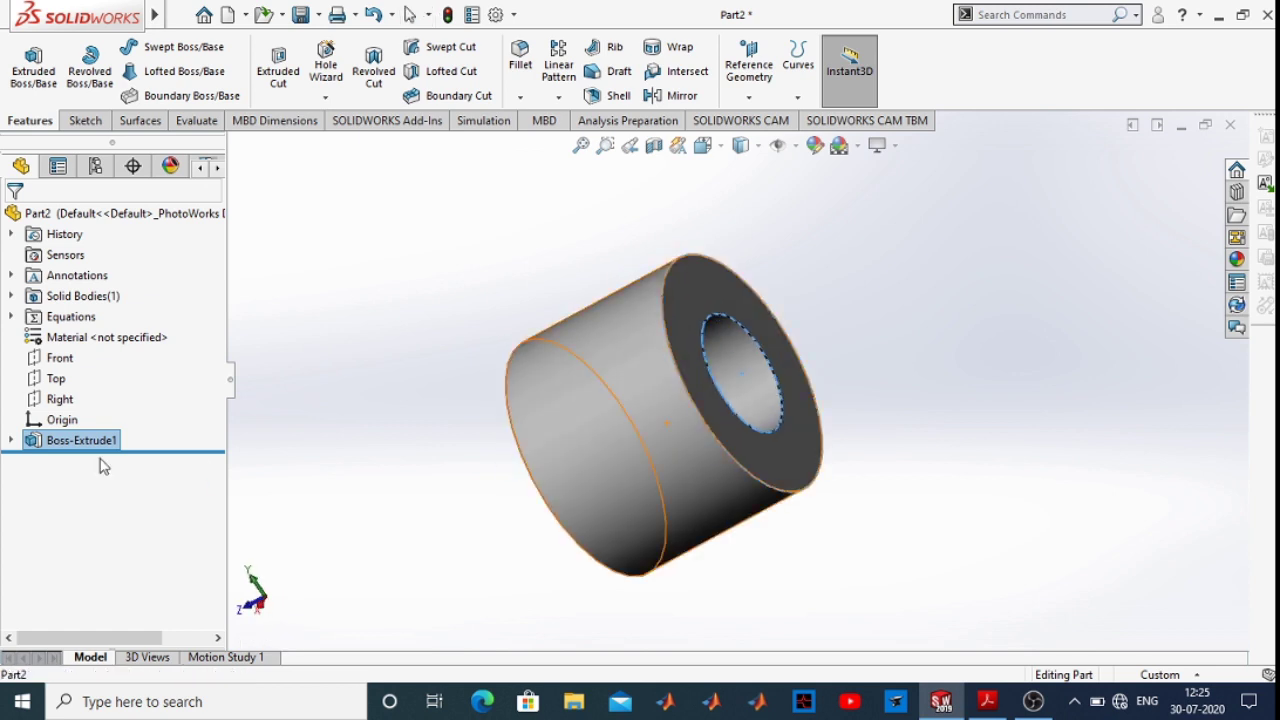
Start a new sketch on the flat end face of the extruded ring
{"action": "left_click", "coordinate": [11, 441]}
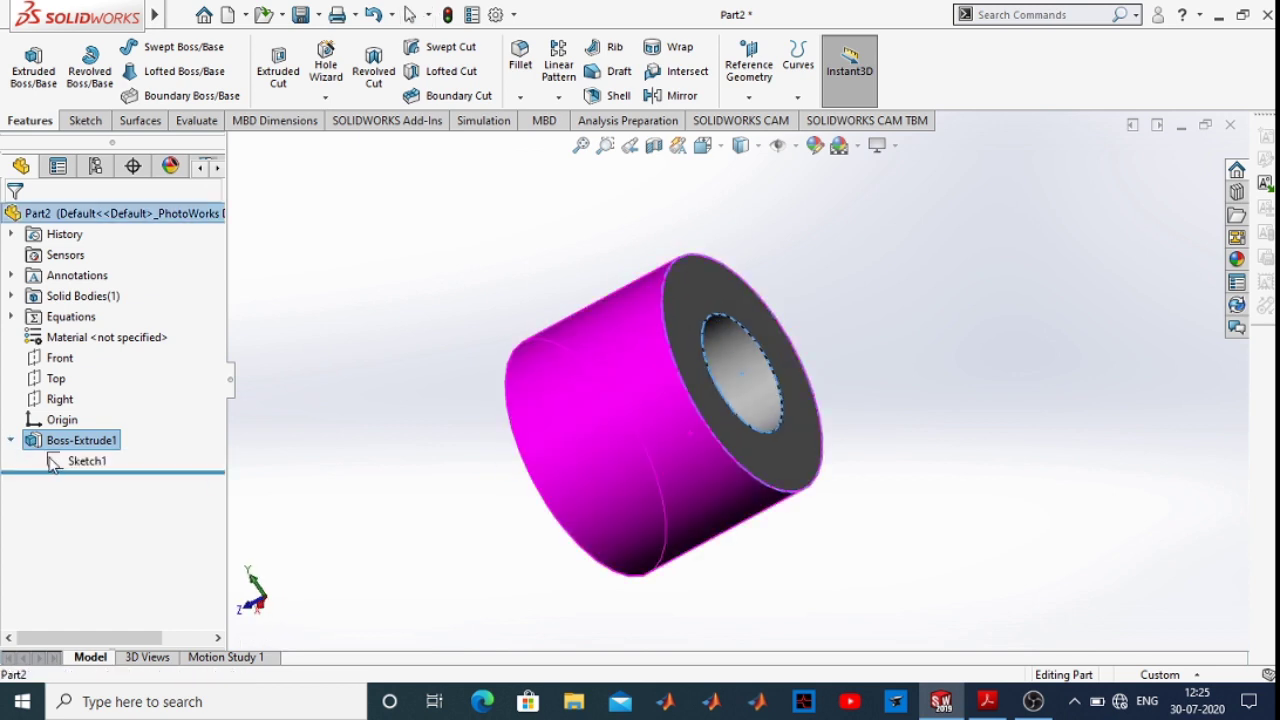
{"action": "left_click", "coordinate": [51, 460]}
{"action": "left_click", "coordinate": [79, 467]}
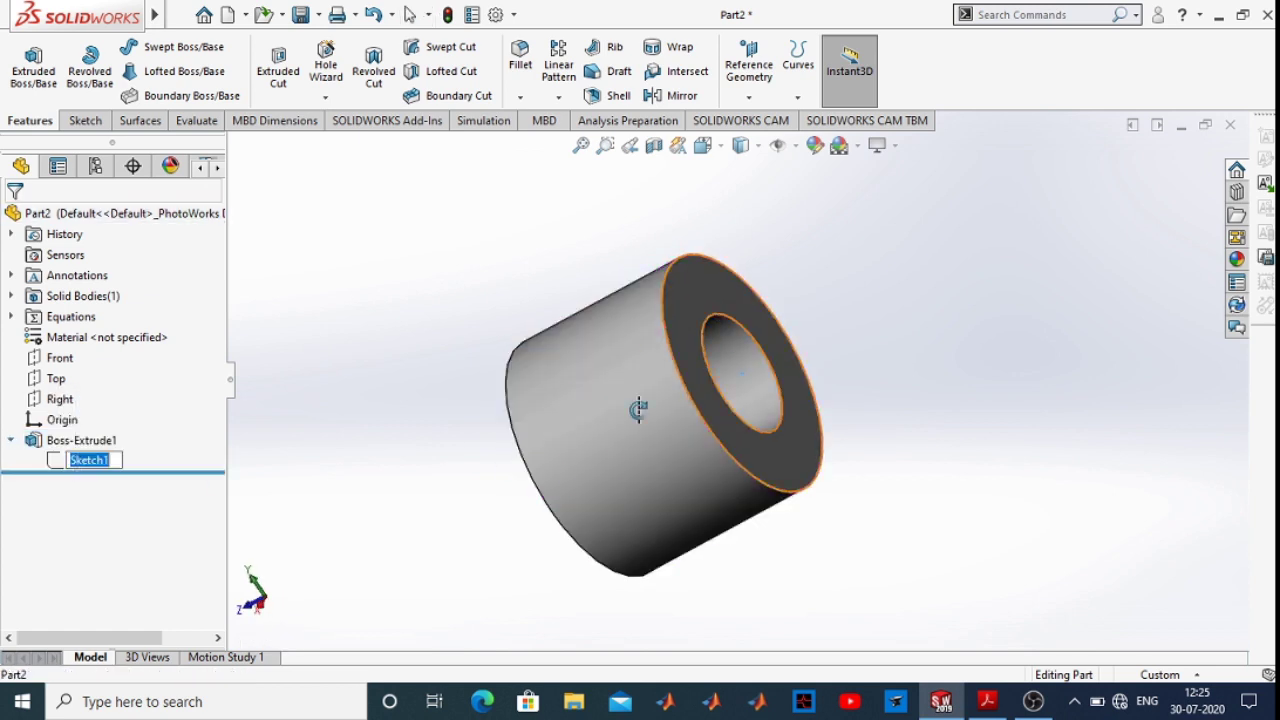
{"action": "left_click", "coordinate": [778, 456]}
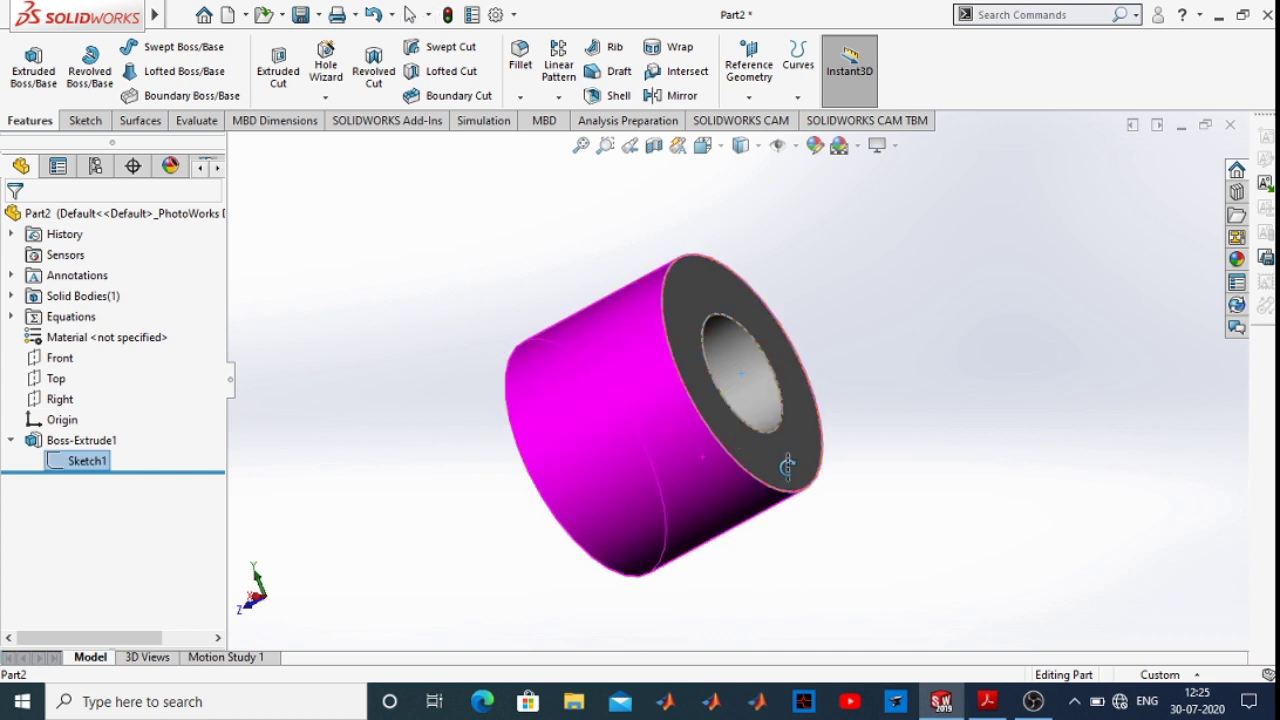
{"action": "left_click", "coordinate": [788, 466]}
{"action": "left_click", "coordinate": [870, 418]}
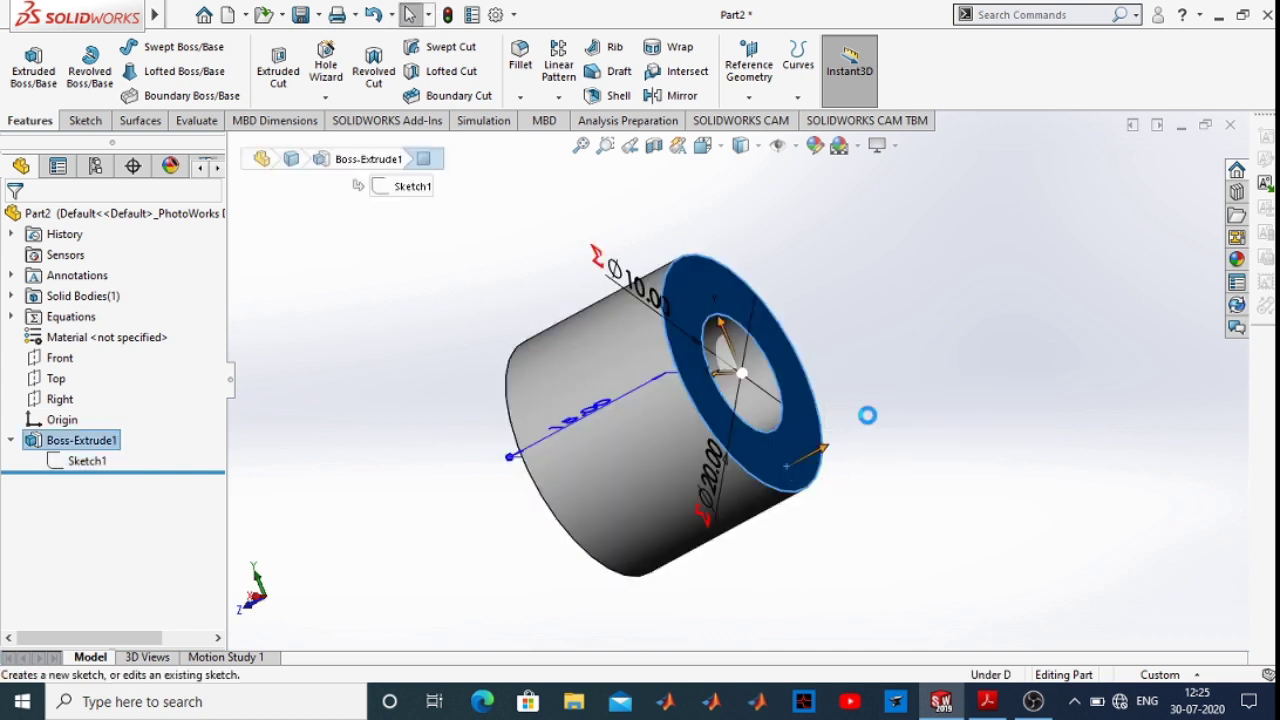
Orient the view to Back so the sketch face is seen straight on
{"action": "key", "text": "space"}
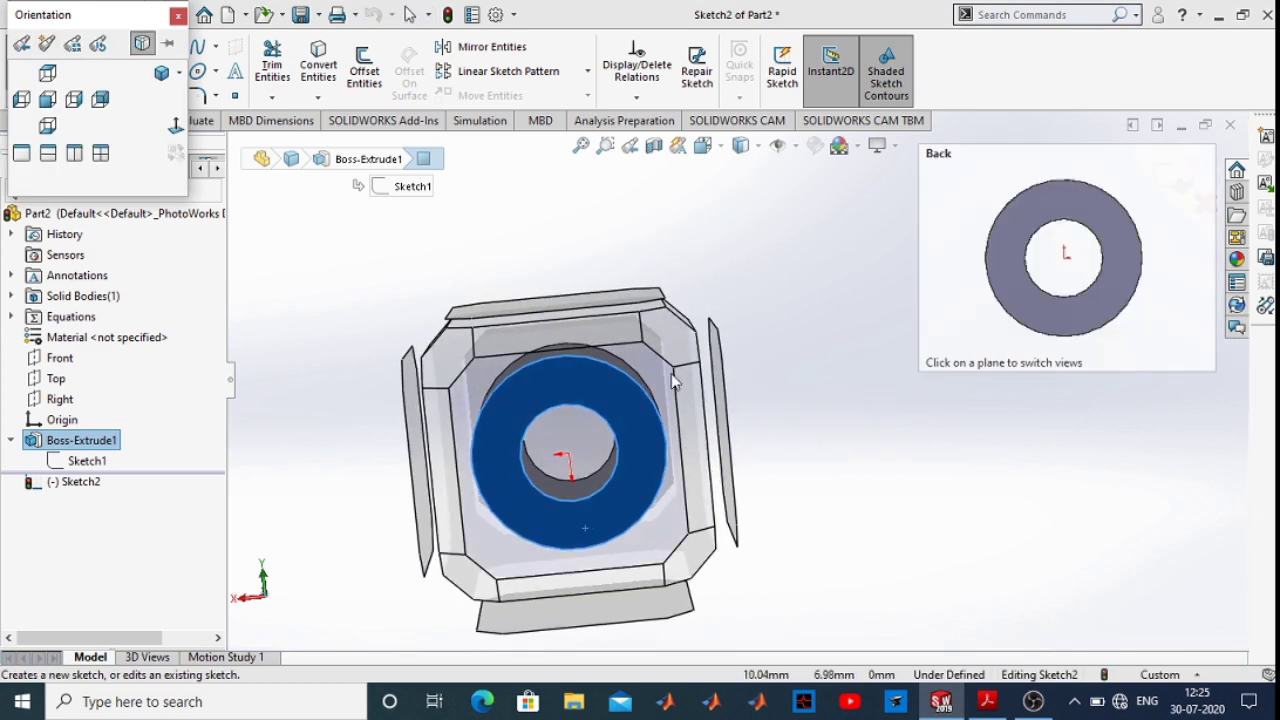
{"action": "middle_click_drag", "start_coordinate": [671, 373], "coordinate": [702, 401]}
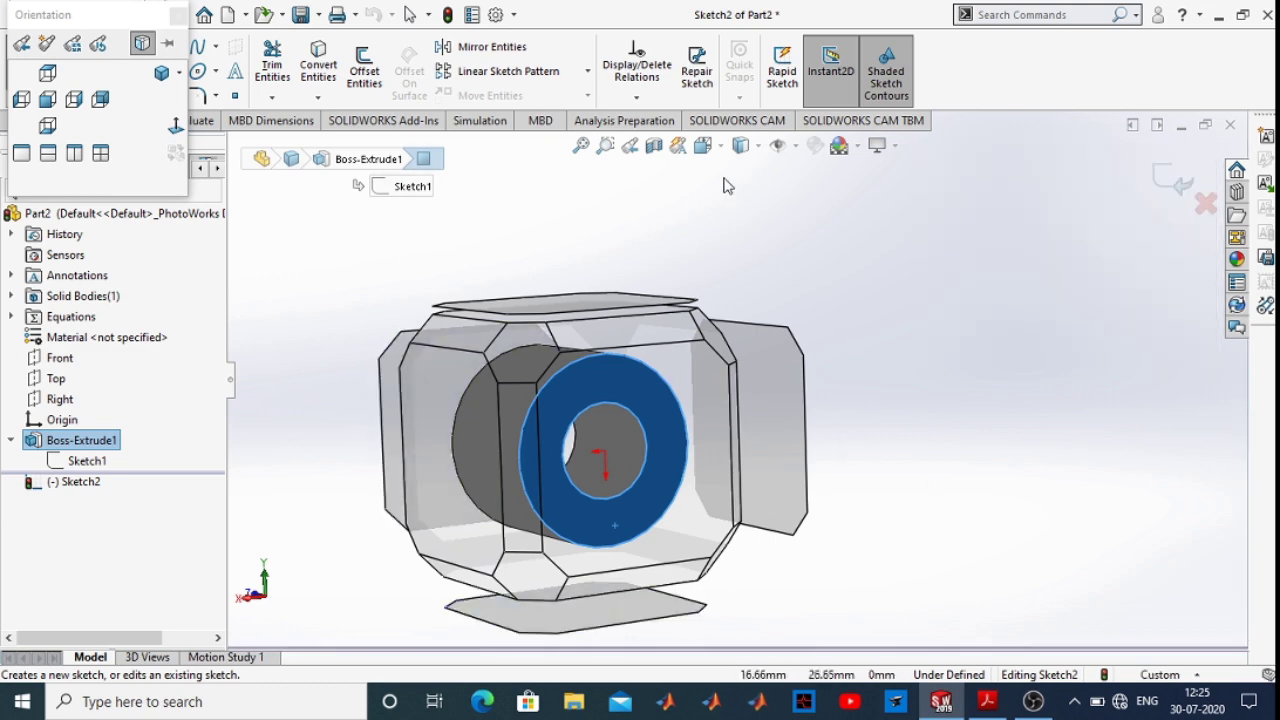
{"action": "left_click", "coordinate": [705, 146]}
{"action": "left_click", "coordinate": [724, 147]}
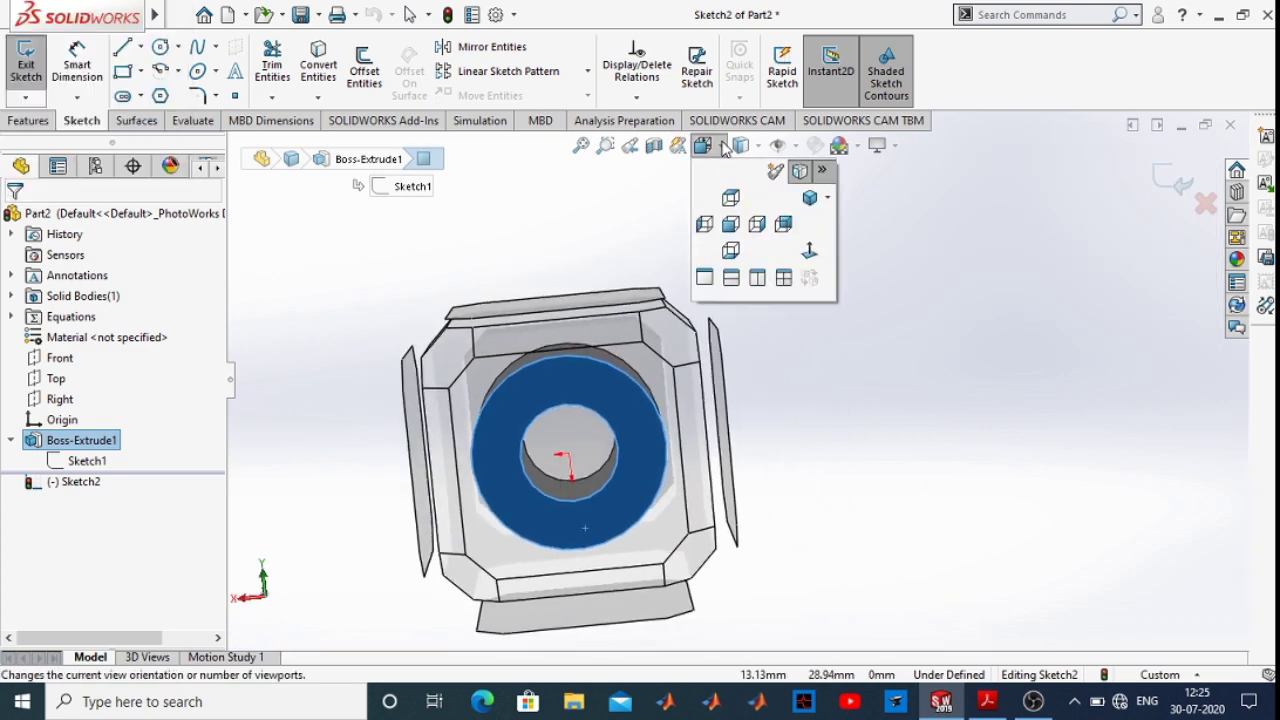
{"action": "left_click", "coordinate": [814, 251]}
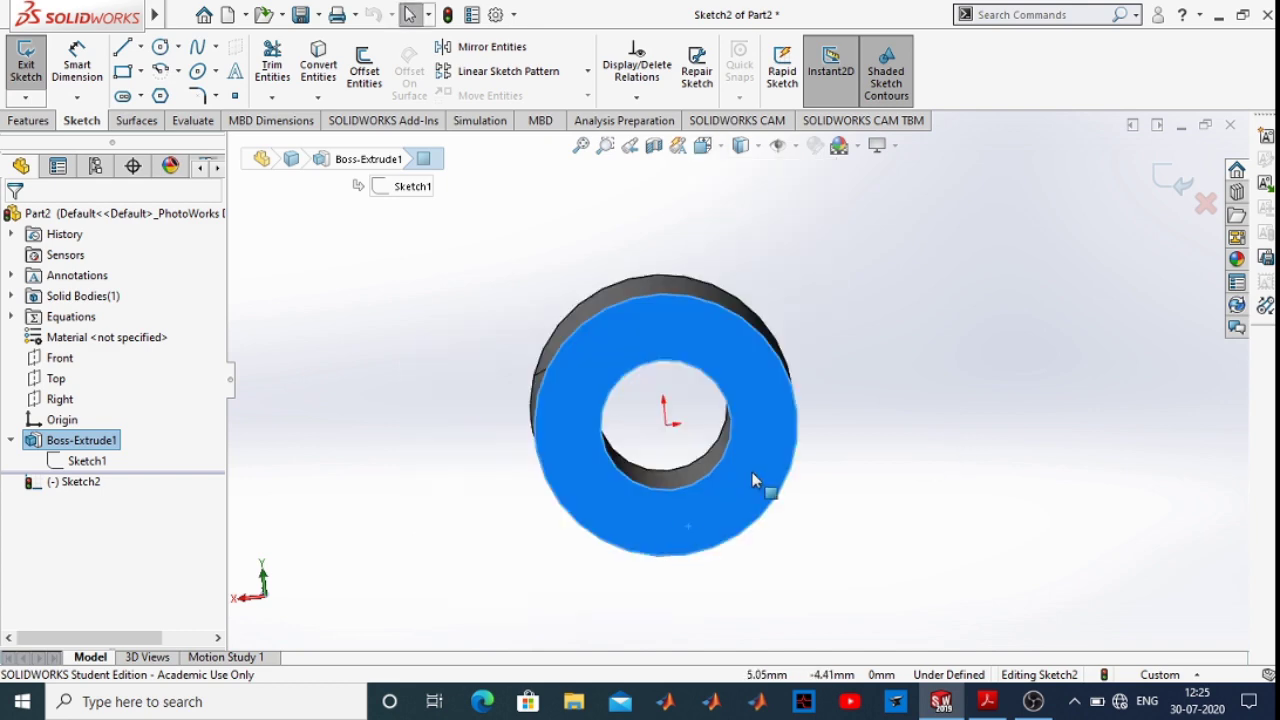
{"action": "key", "text": "space"}
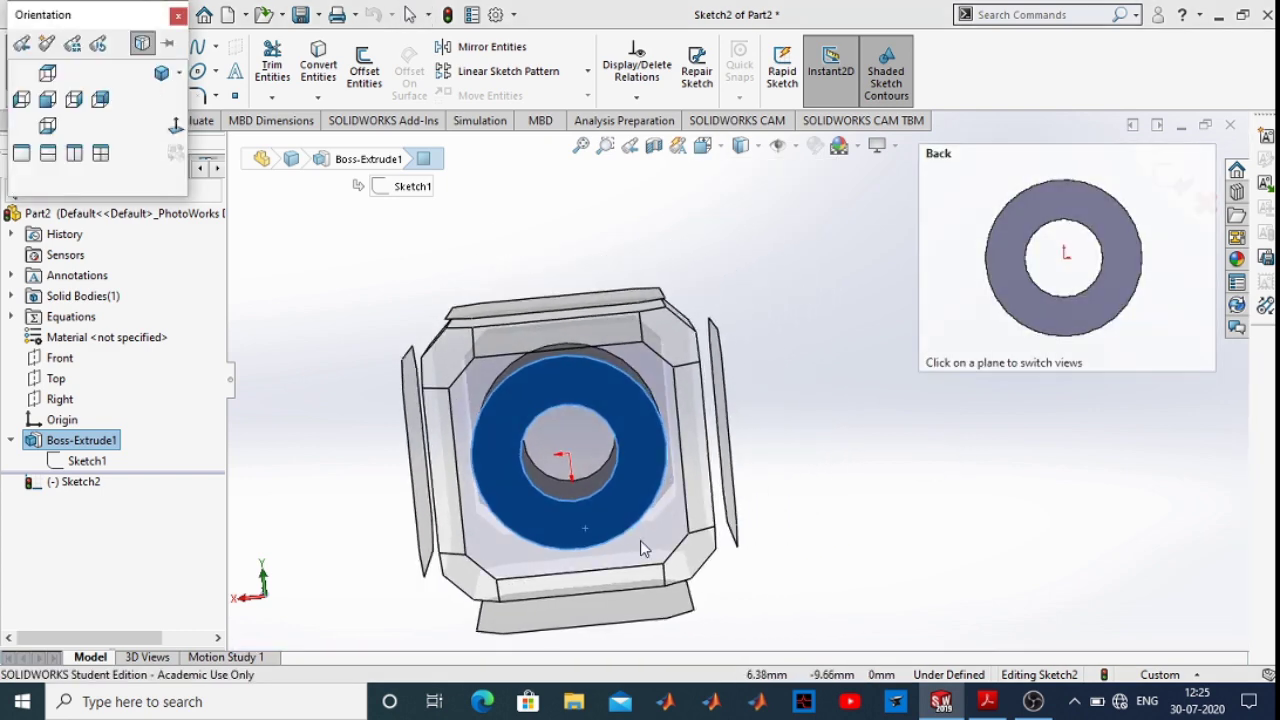
{"action": "left_click", "coordinate": [640, 540]}
{"action": "left_click", "coordinate": [1015, 320]}
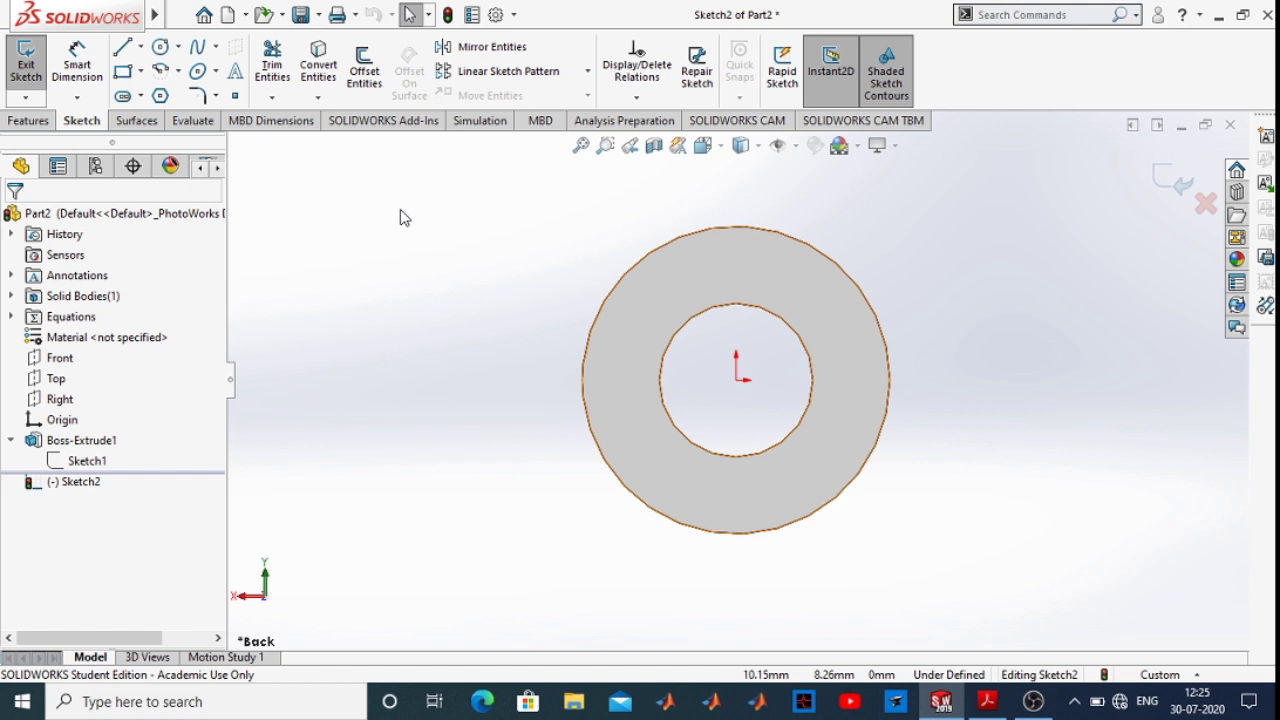
Draw a circle at the origin and convert the 20 mm boss edge into the sketch
{"action": "left_click", "coordinate": [162, 48]}
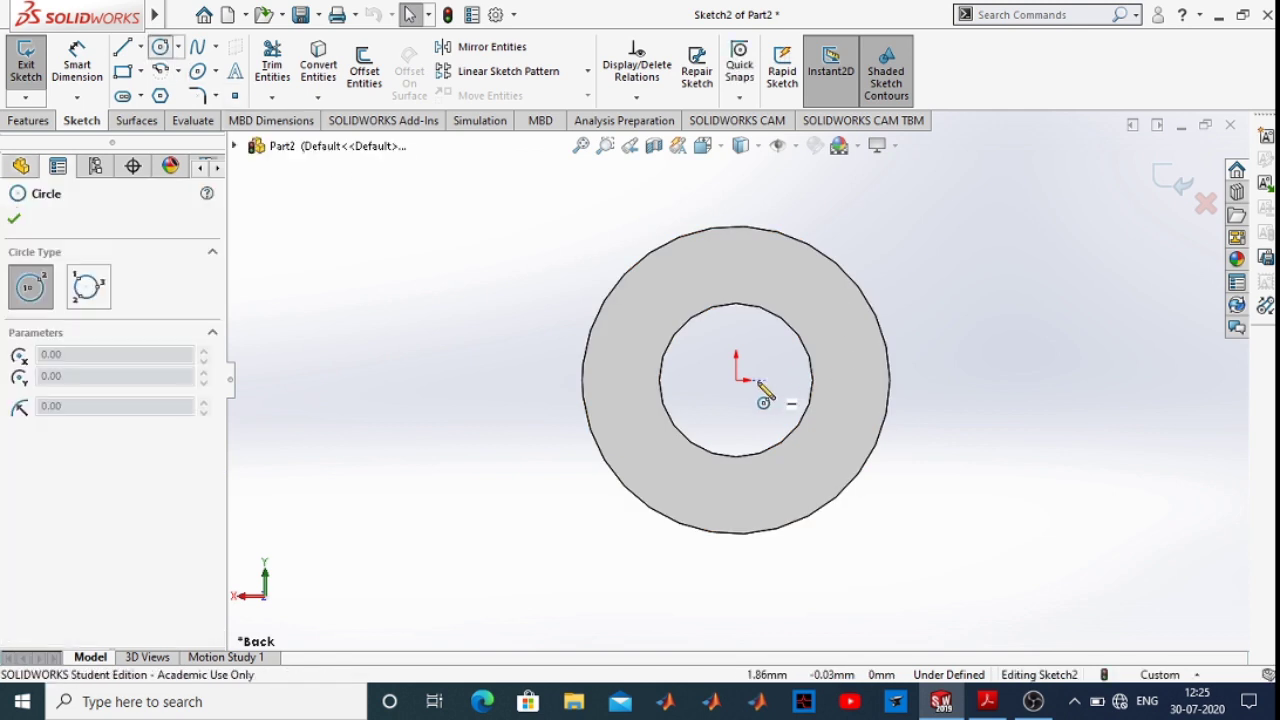
{"action": "left_click", "coordinate": [736, 380]}
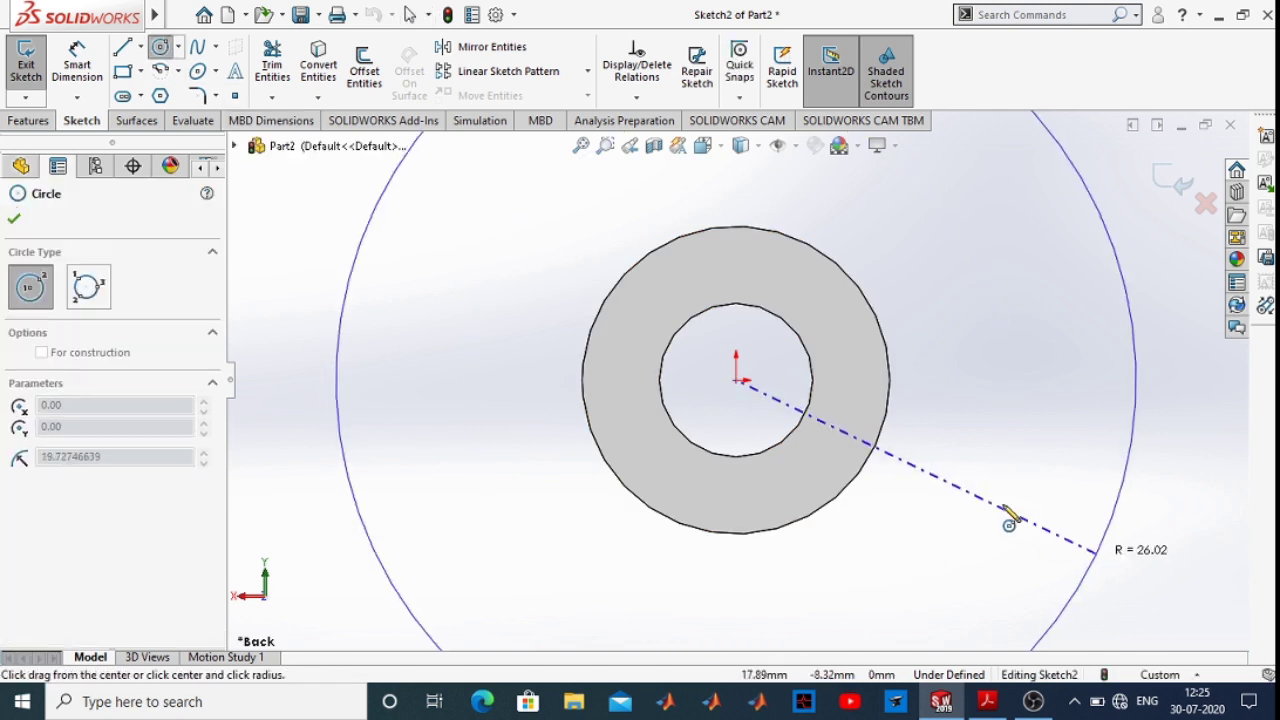
{"action": "left_click", "coordinate": [956, 482]}
{"action": "key", "text": "Escape"}
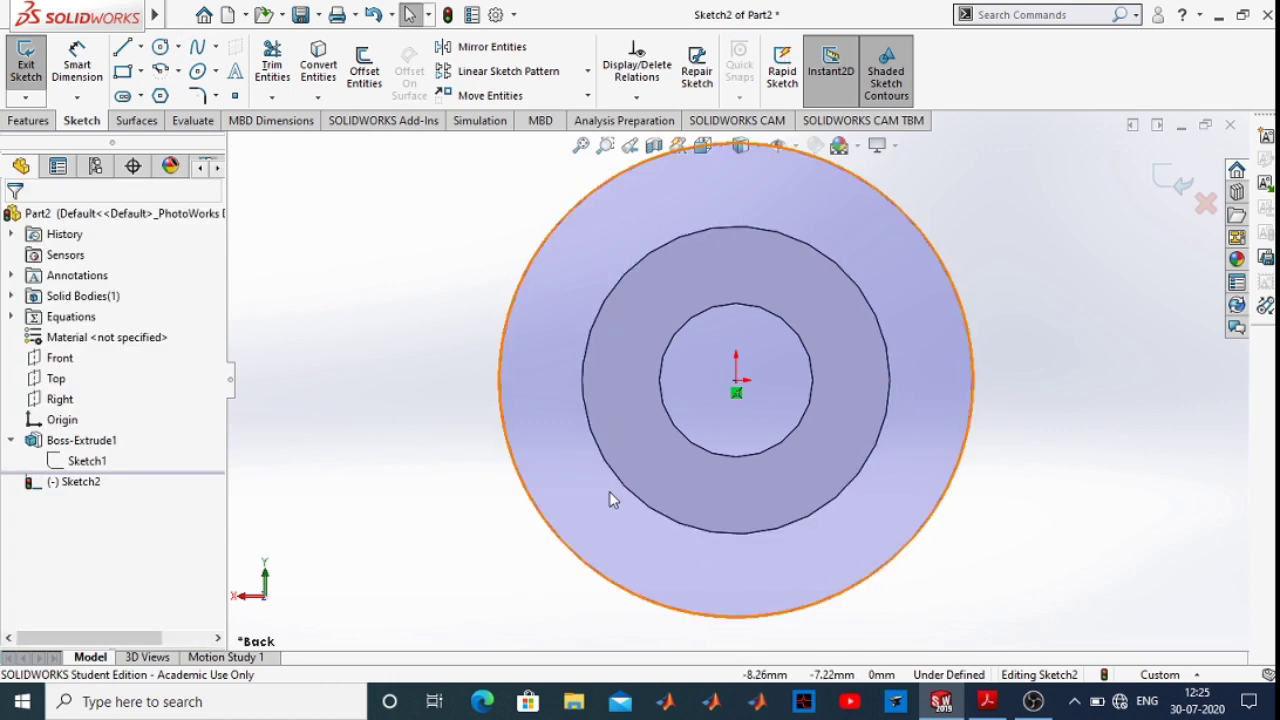
{"action": "left_click", "coordinate": [888, 348]}
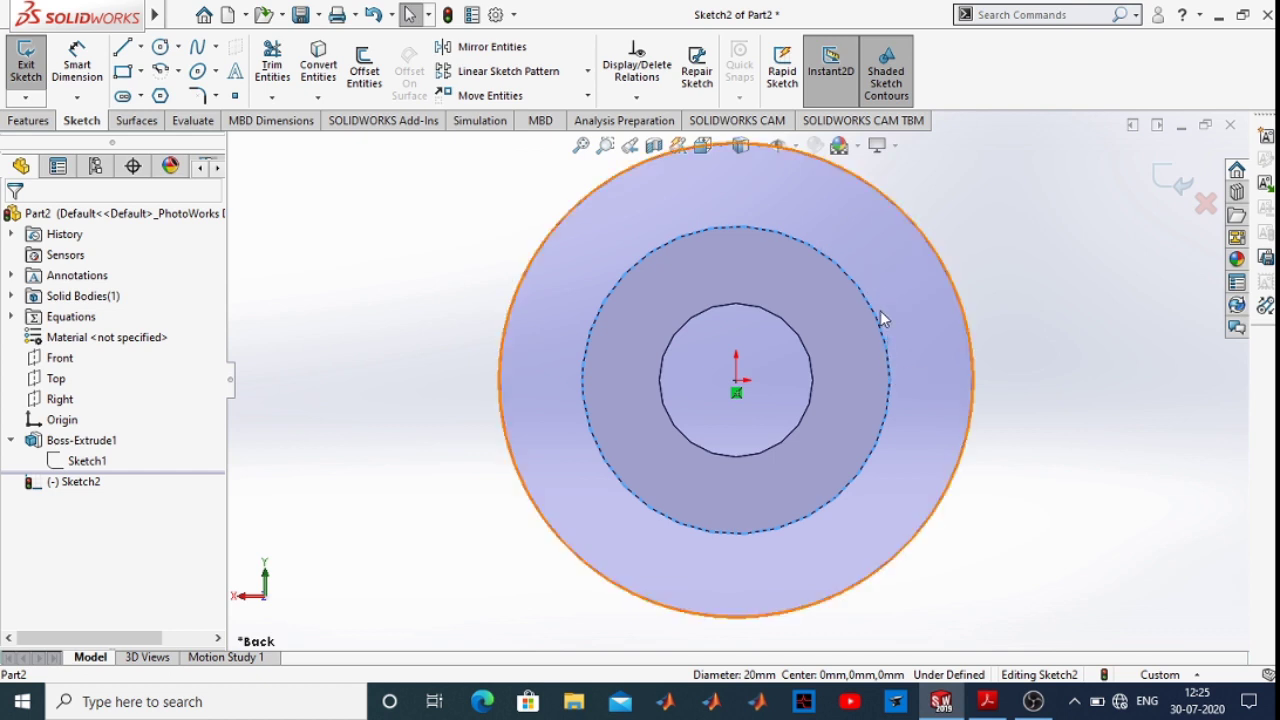
{"action": "left_click", "coordinate": [318, 66]}
Dimension the outer circle's diameter as "d"*4, giving 40 mm
{"action": "mouse_move", "coordinate": [827, 432]}
{"action": "middle_mouse_down"}
{"action": "mouse_move", "coordinate": [938, 458]}
{"action": "mouse_move", "coordinate": [972, 504]}
{"action": "mouse_move", "coordinate": [857, 486]}
{"action": "mouse_move", "coordinate": [729, 523]}
{"action": "mouse_move", "coordinate": [810, 506]}
{"action": "mouse_move", "coordinate": [843, 483]}
{"action": "mouse_move", "coordinate": [949, 477]}
{"action": "mouse_move", "coordinate": [858, 549]}
{"action": "middle_mouse_up"}
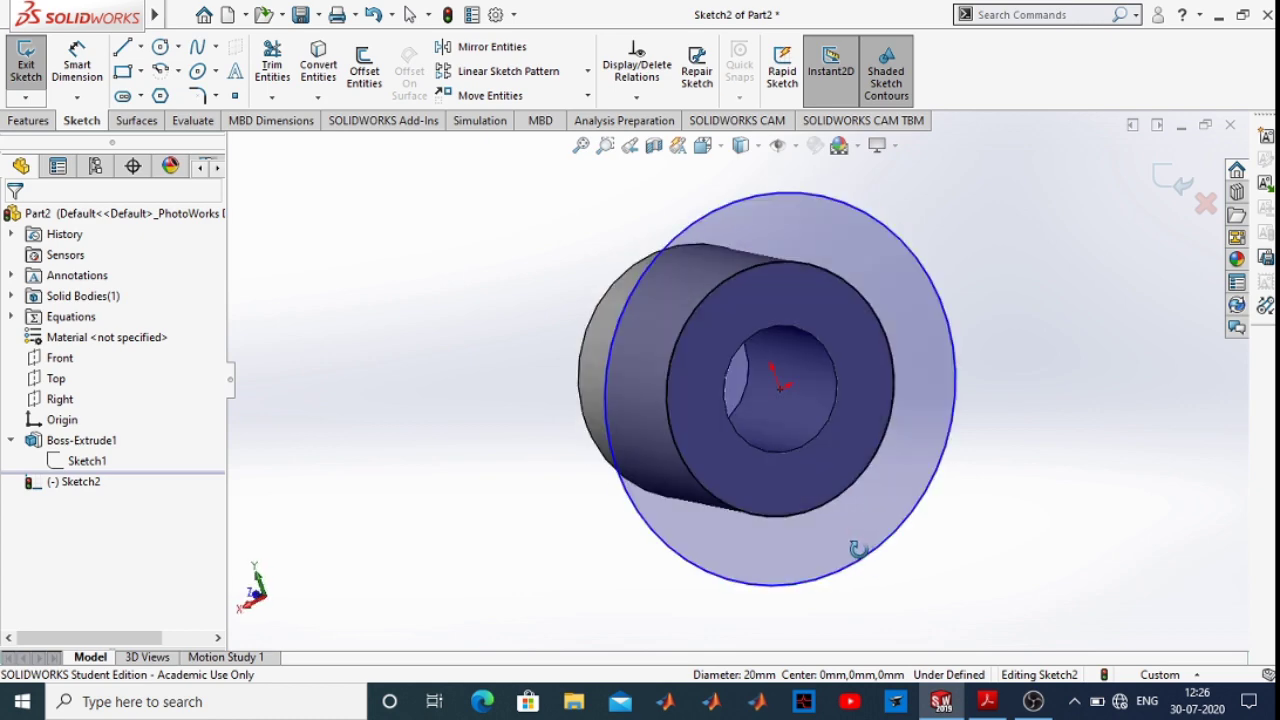
{"action": "key", "text": "space"}
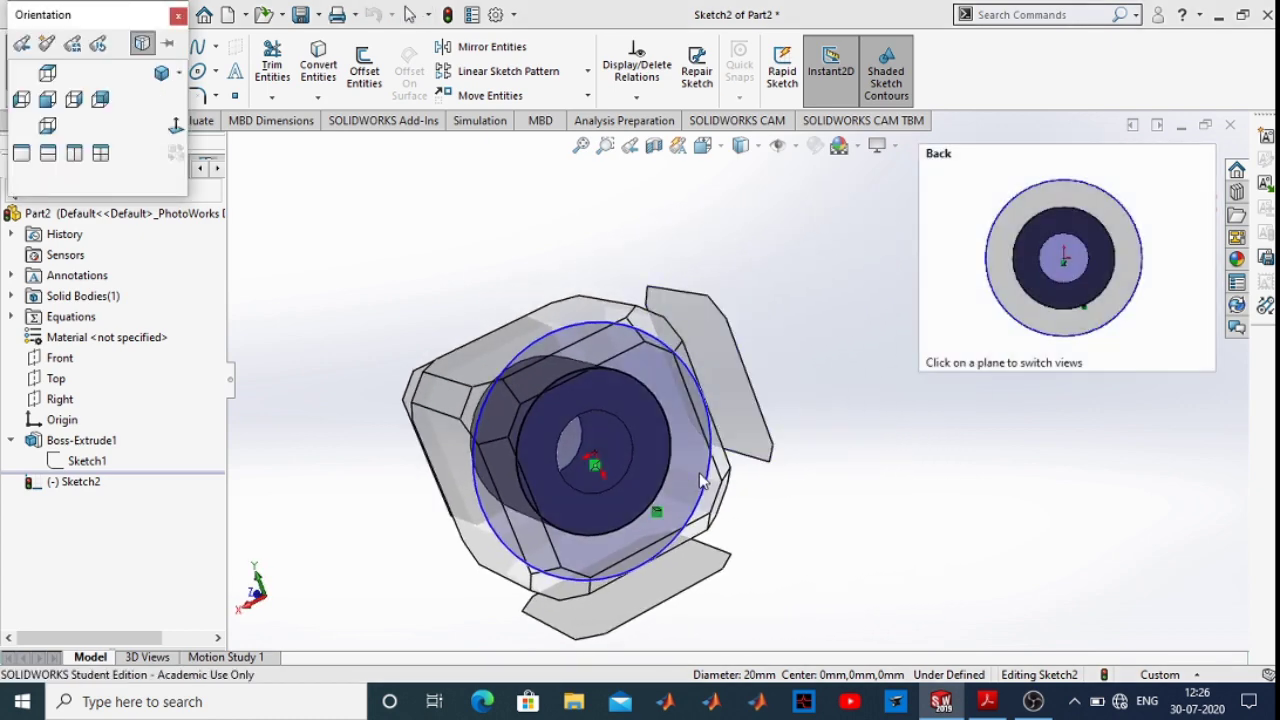
{"action": "left_click", "coordinate": [700, 482]}
{"action": "left_click", "coordinate": [77, 65]}
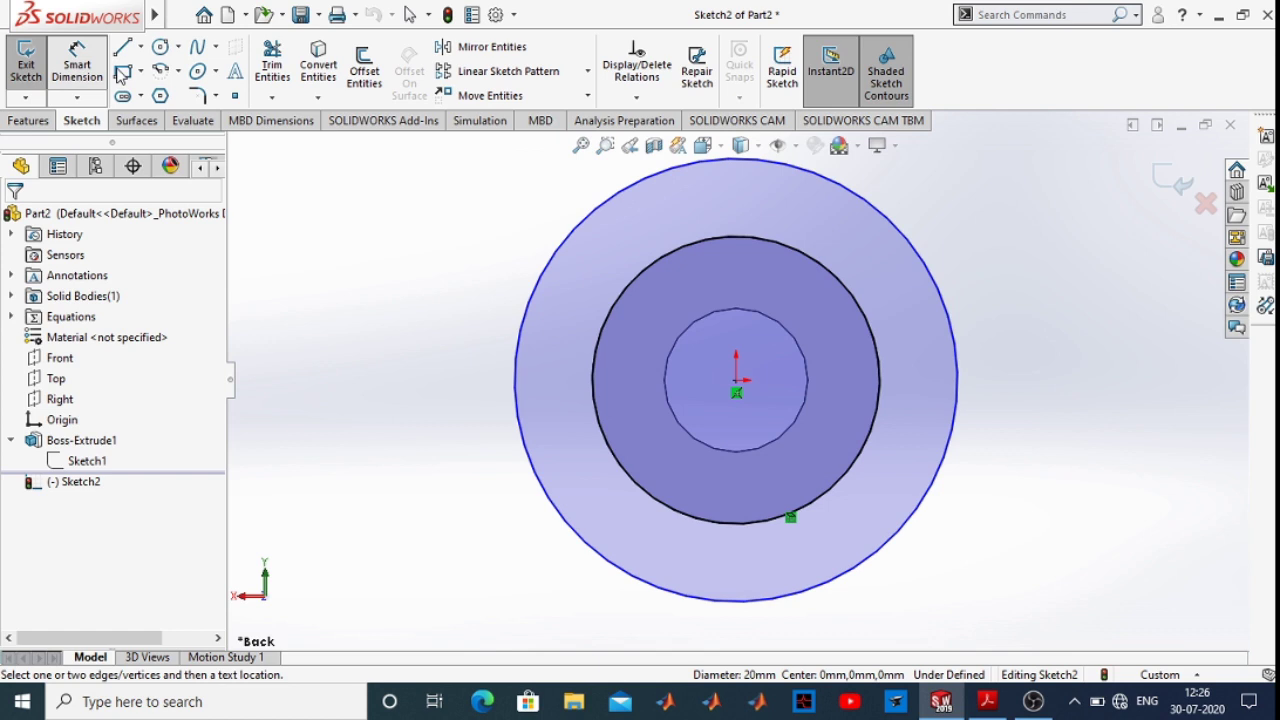
{"action": "left_click", "coordinate": [1197, 248]}
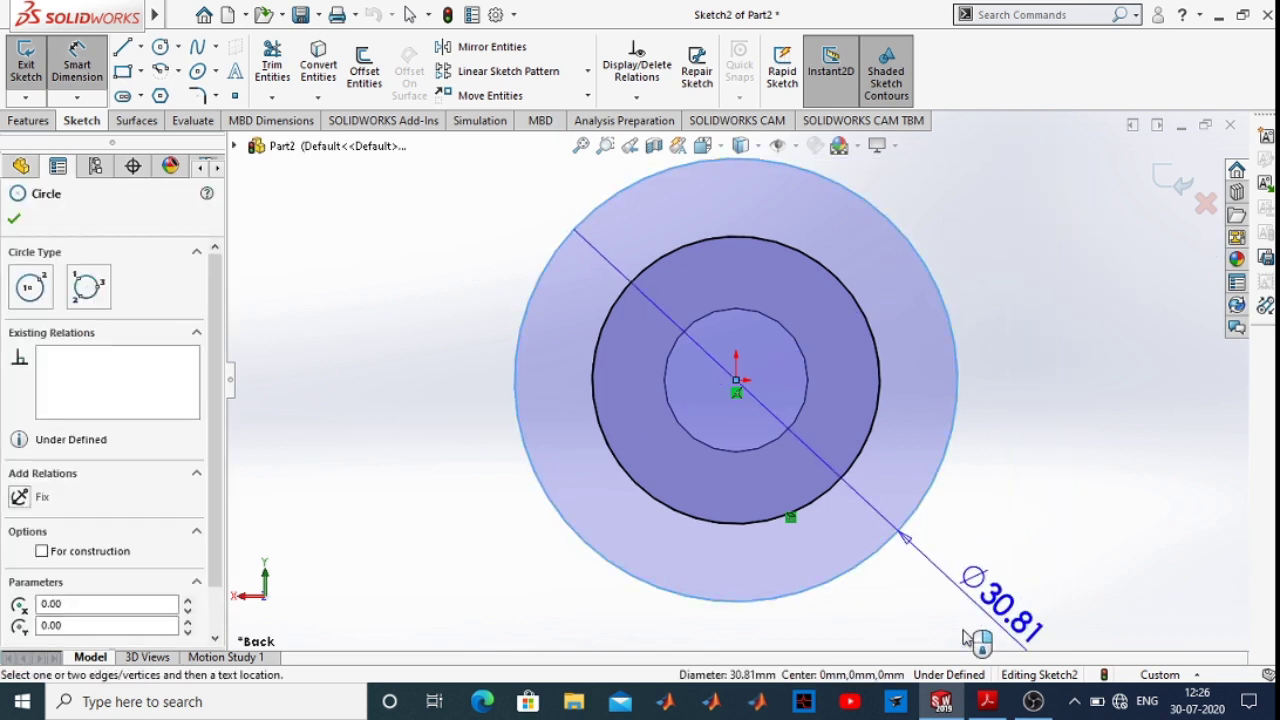
{"action": "left_click", "coordinate": [1030, 612]}
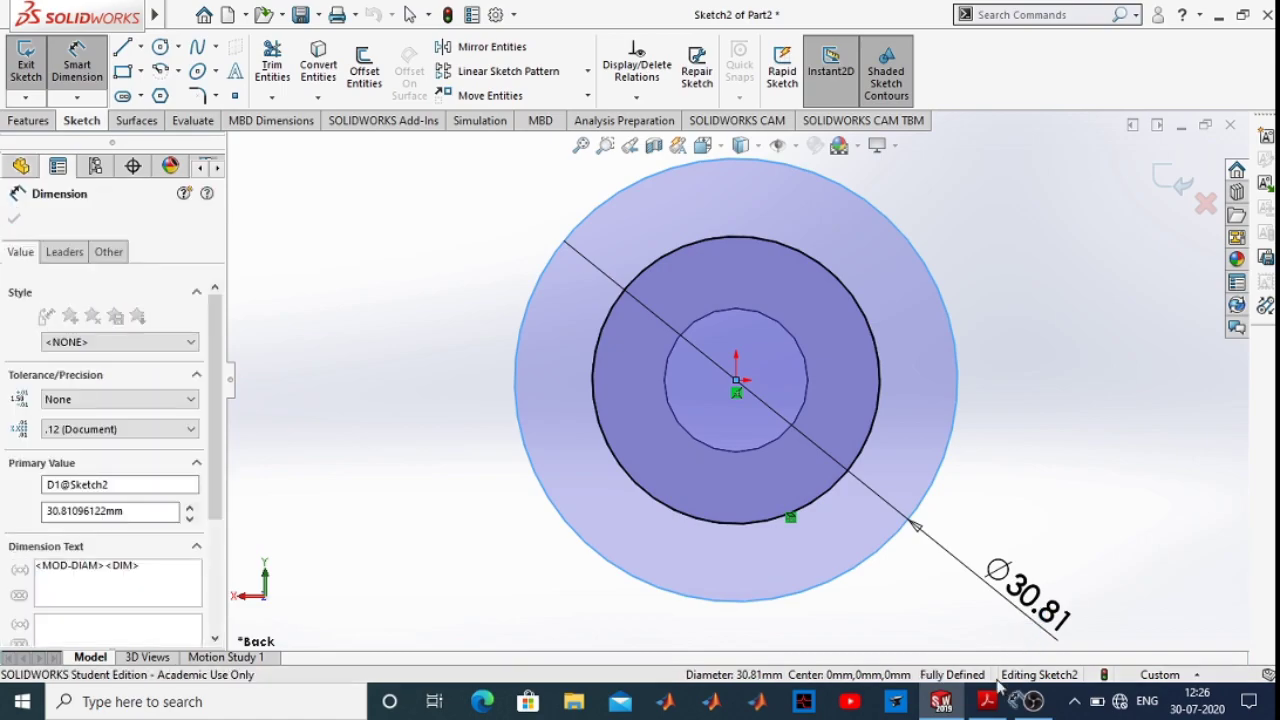
{"action": "left_click", "coordinate": [990, 704]}
{"action": "left_click", "coordinate": [990, 704]}
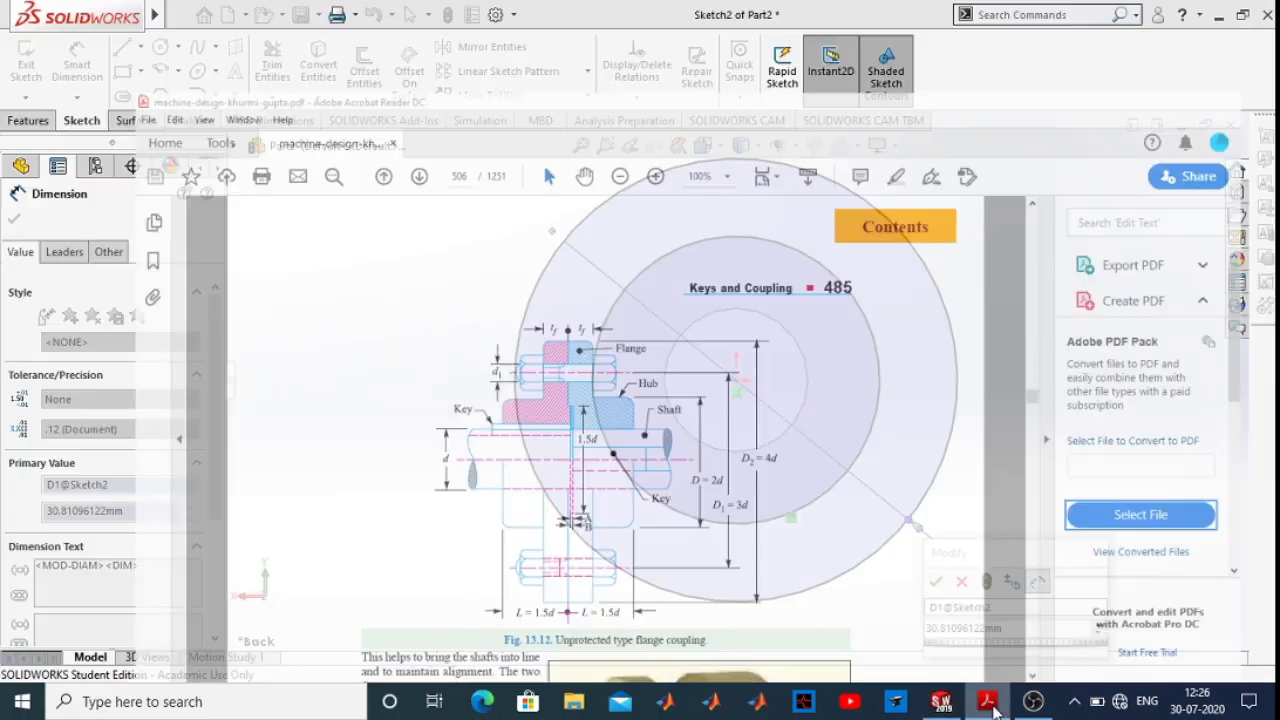
{"action": "left_click", "coordinate": [990, 628]}
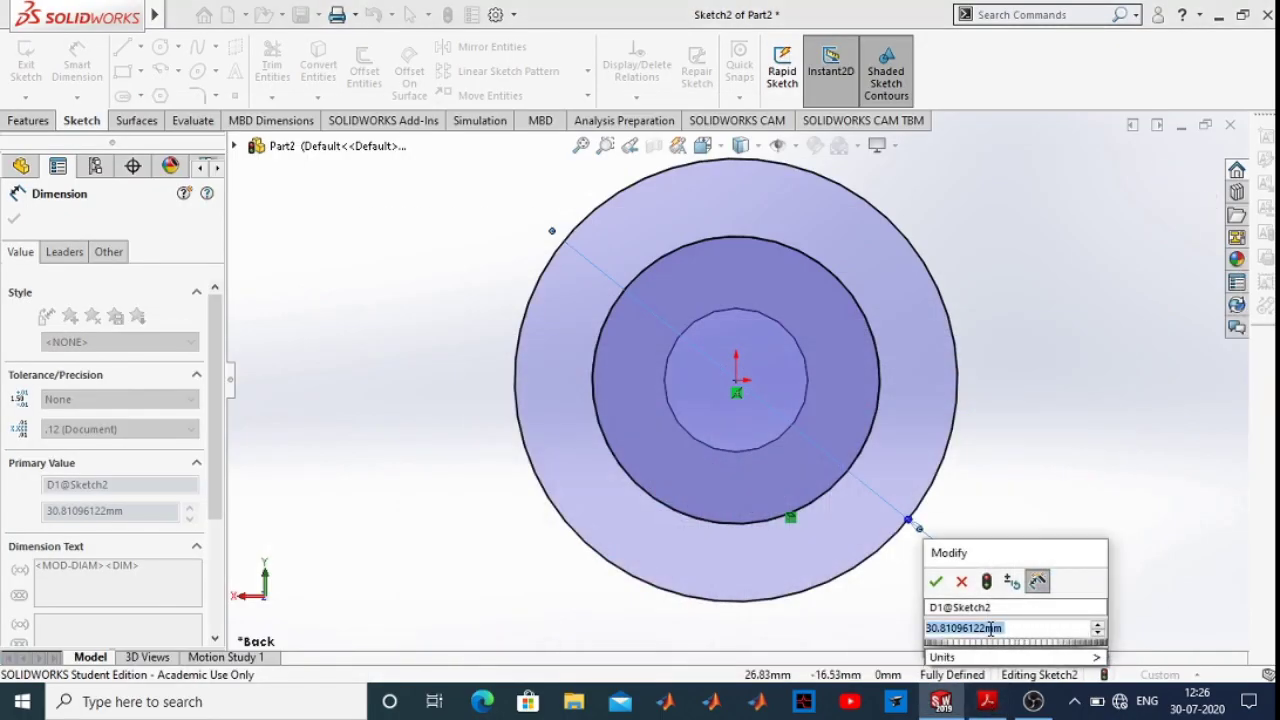
{"action": "type", "text": "d"}
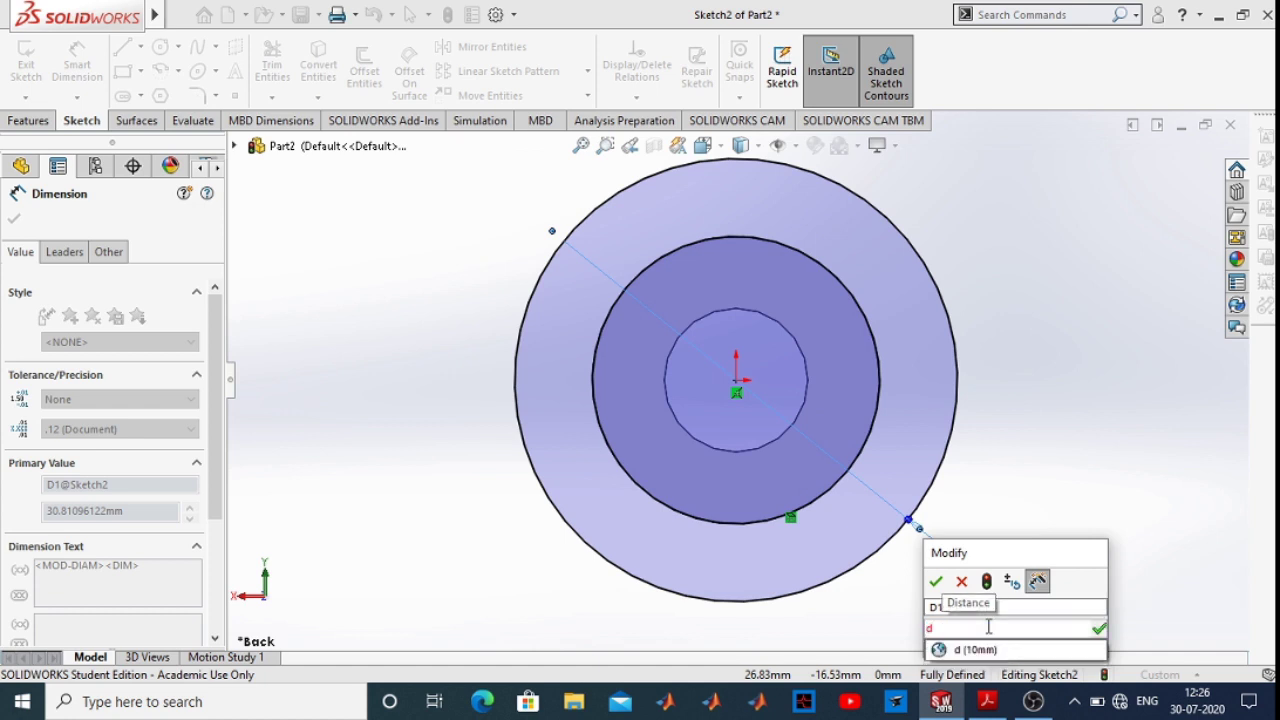
{"action": "left_click", "coordinate": [992, 650]}
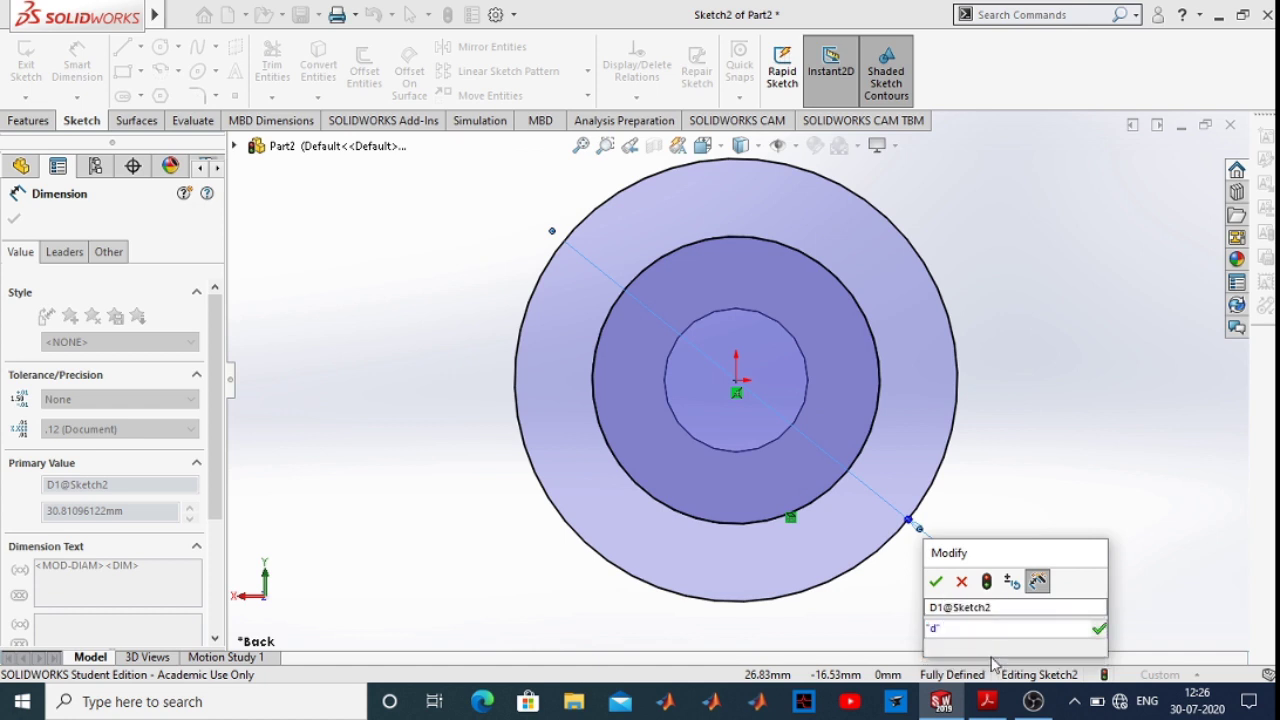
{"action": "type", "text": "*"}
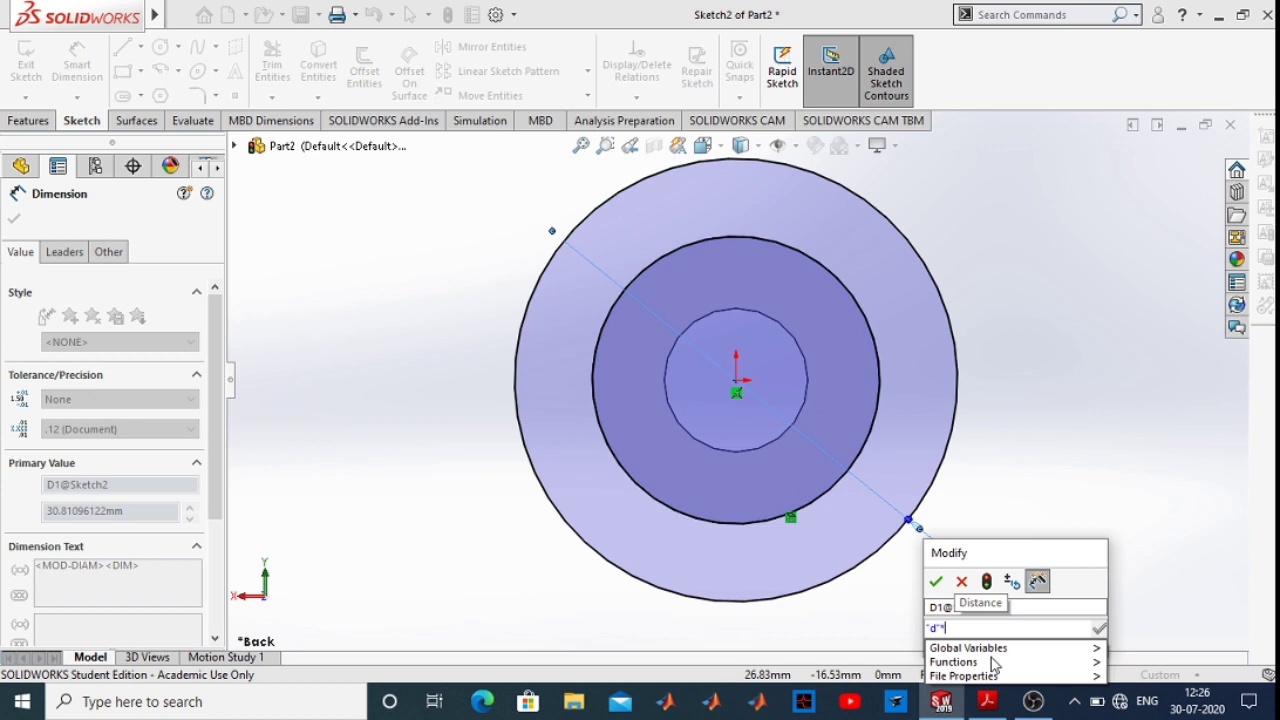
{"action": "type", "text": "40.00mm"}
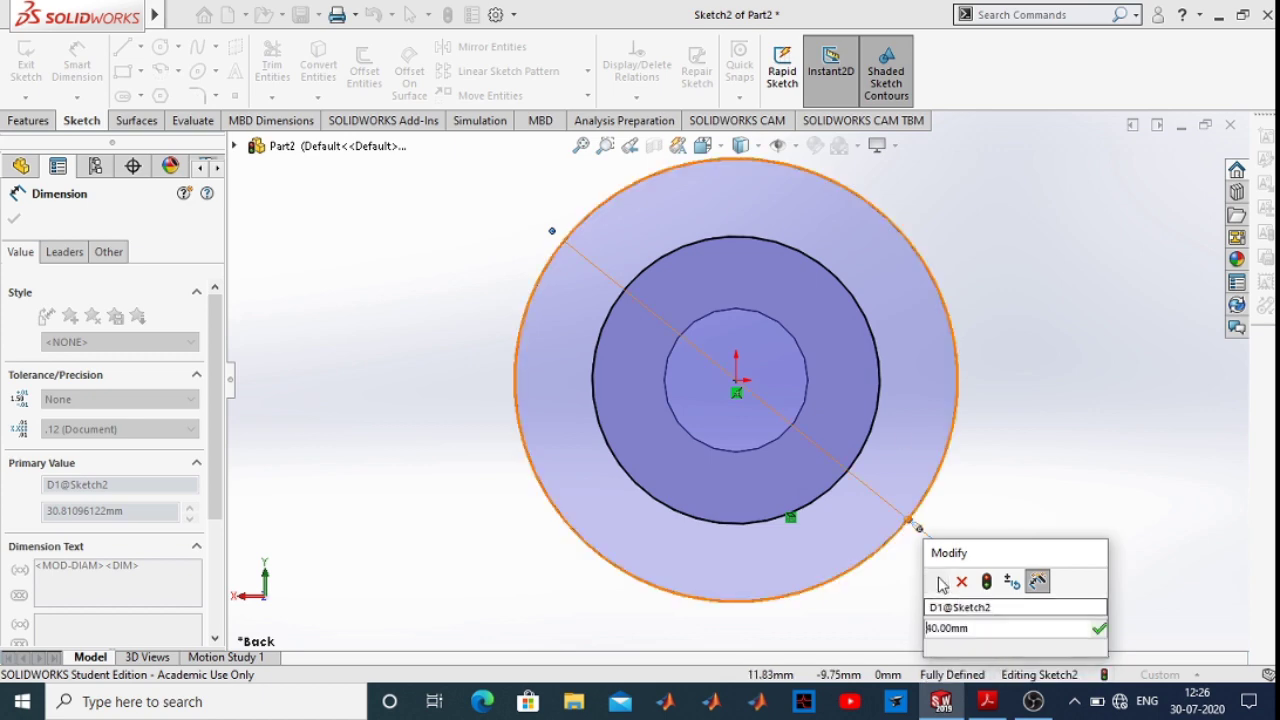
{"action": "left_click", "coordinate": [935, 581]}
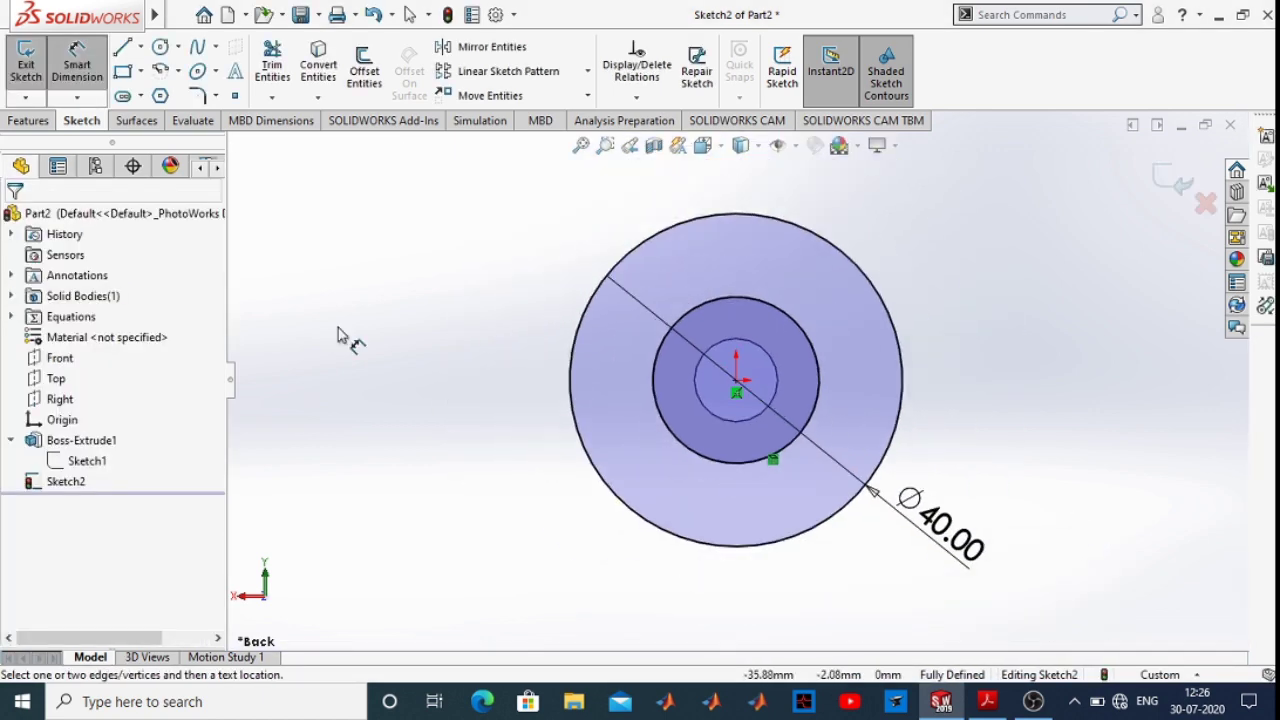
{"action": "left_click", "coordinate": [26, 121]}
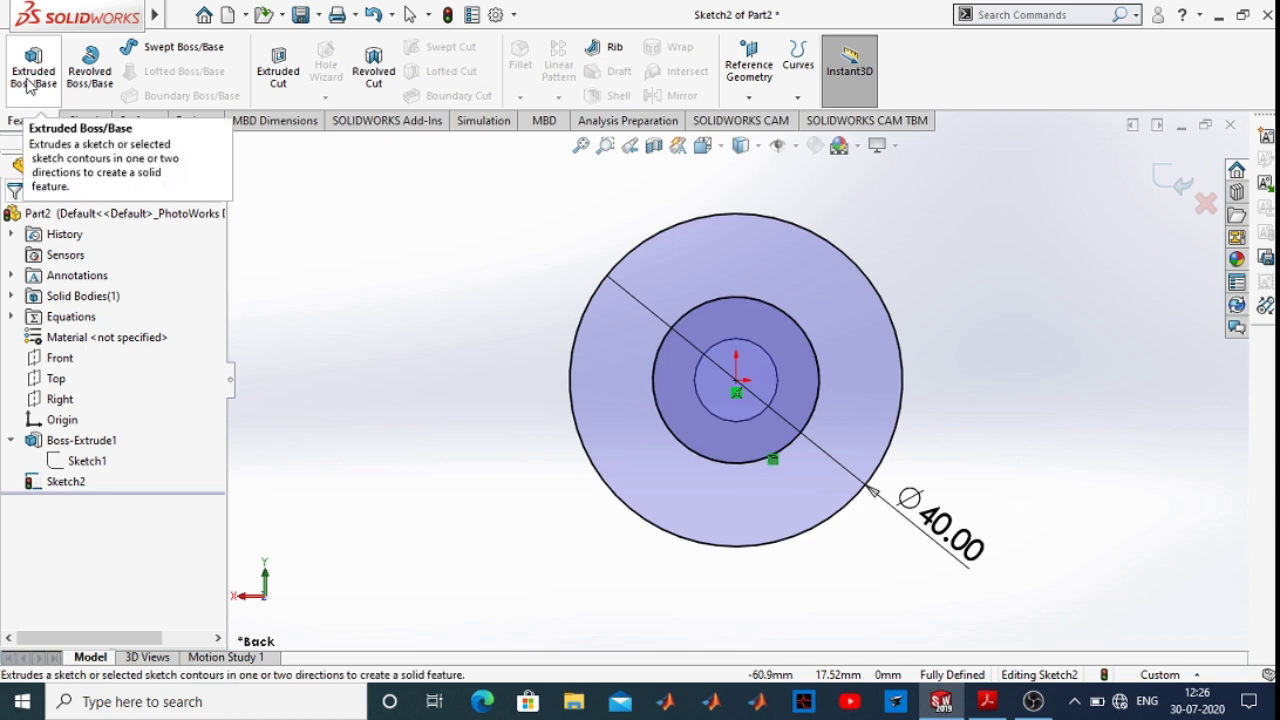
Extrude the 40 mm circle sketch in the reversed direction with a Blind end condition
{"action": "left_click", "coordinate": [30, 80]}
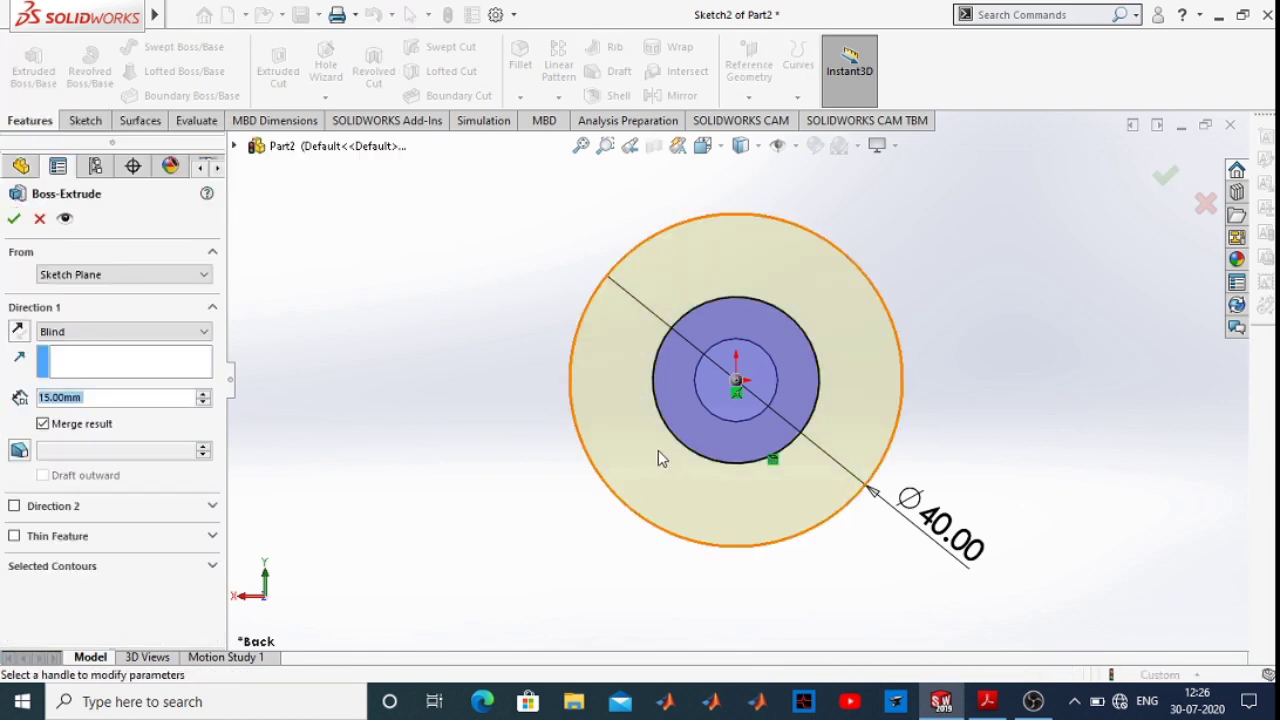
{"action": "middle_click_drag", "start_coordinate": [658, 450], "coordinate": [800, 492]}
{"action": "scroll", "coordinate": [800, 492], "scroll_direction": "up", "scroll_amount": 2}
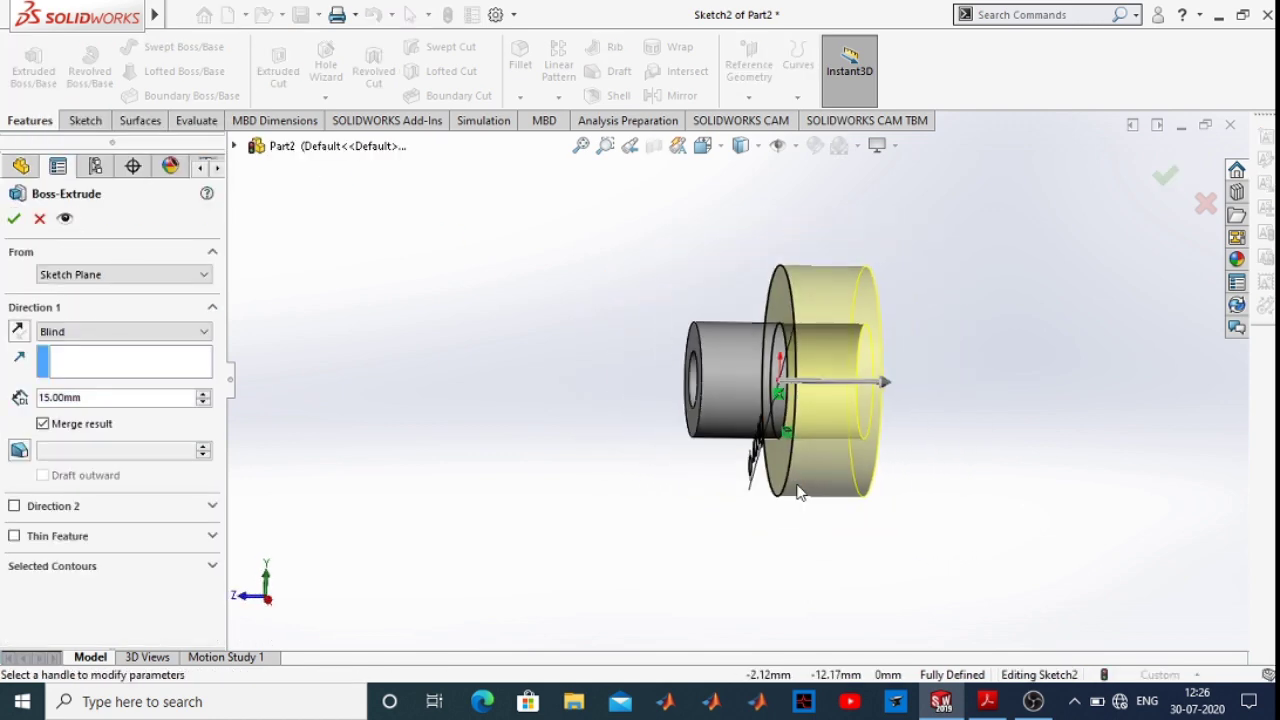
{"action": "left_click", "coordinate": [17, 331]}
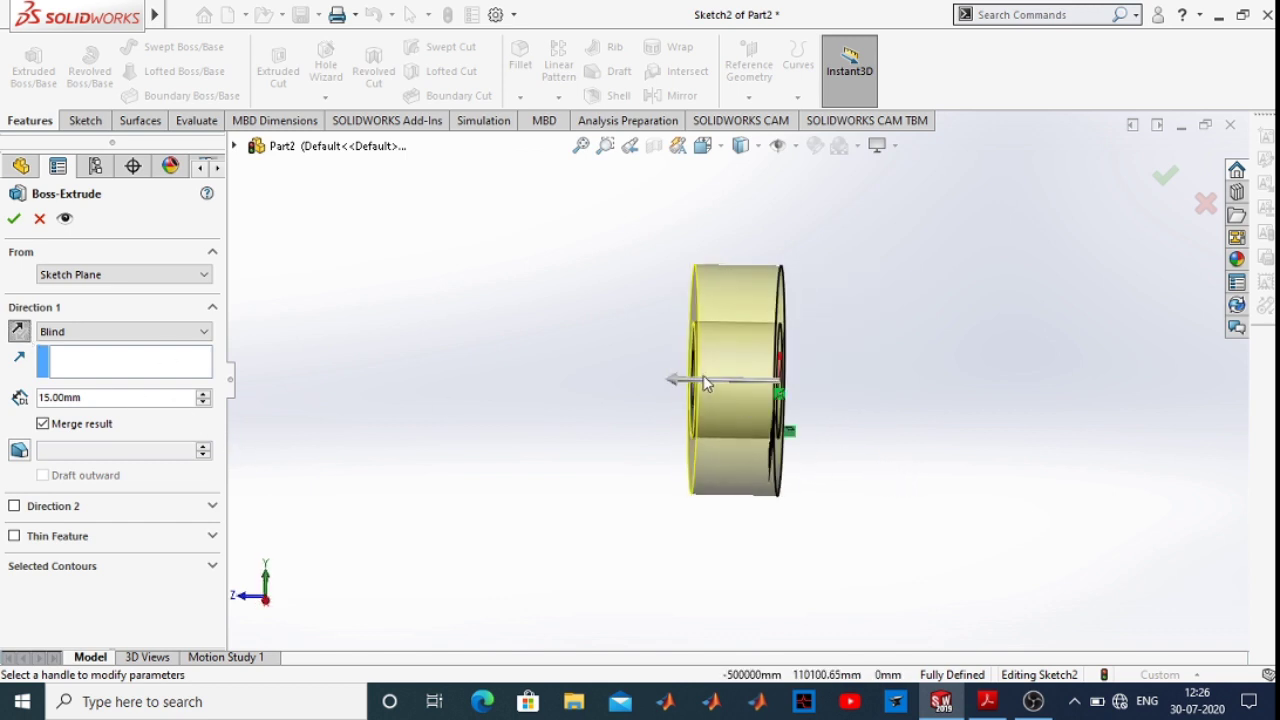
{"action": "scroll", "coordinate": [703, 375], "scroll_direction": "down", "scroll_amount": 3}
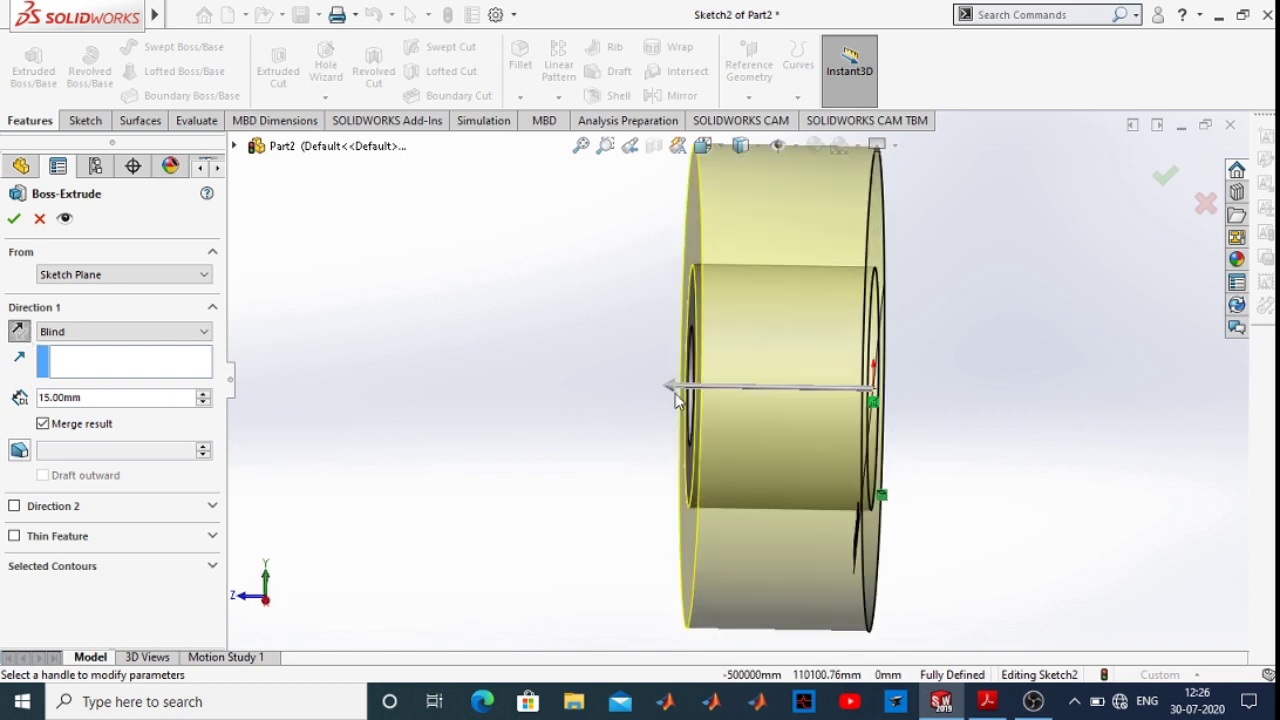
{"action": "left_click", "coordinate": [100, 333]}
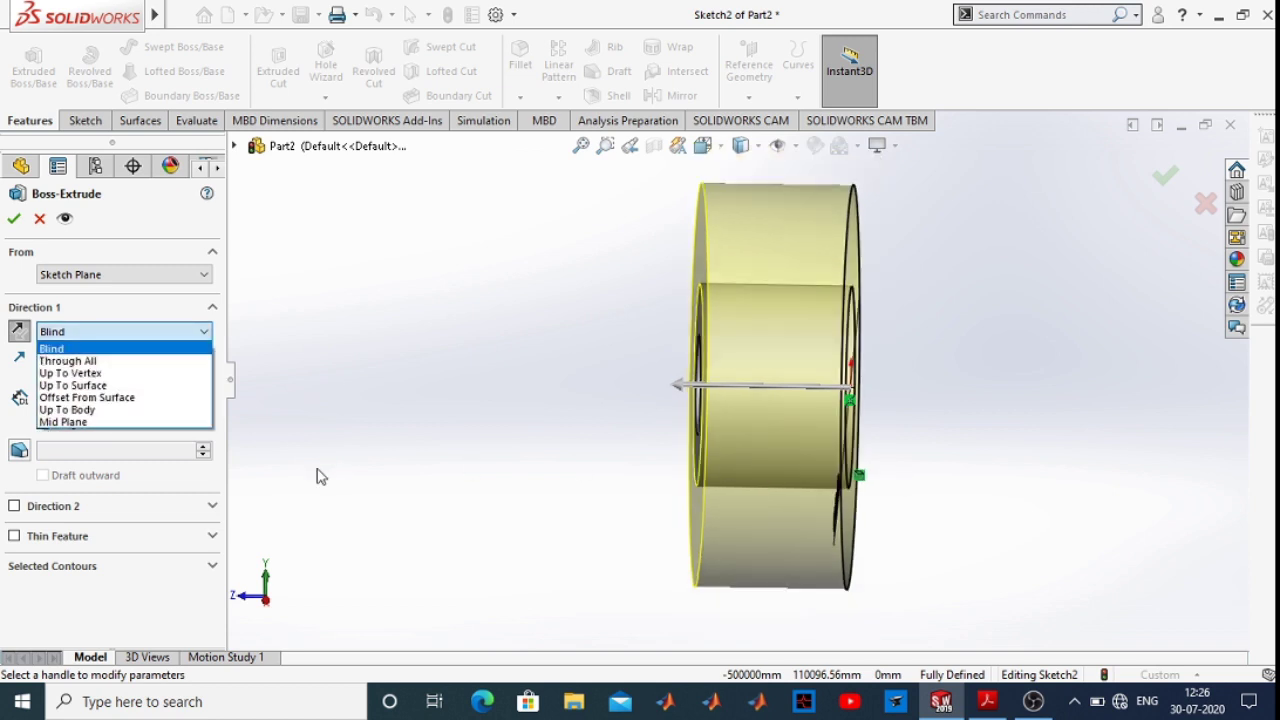
{"action": "left_click", "coordinate": [88, 350]}
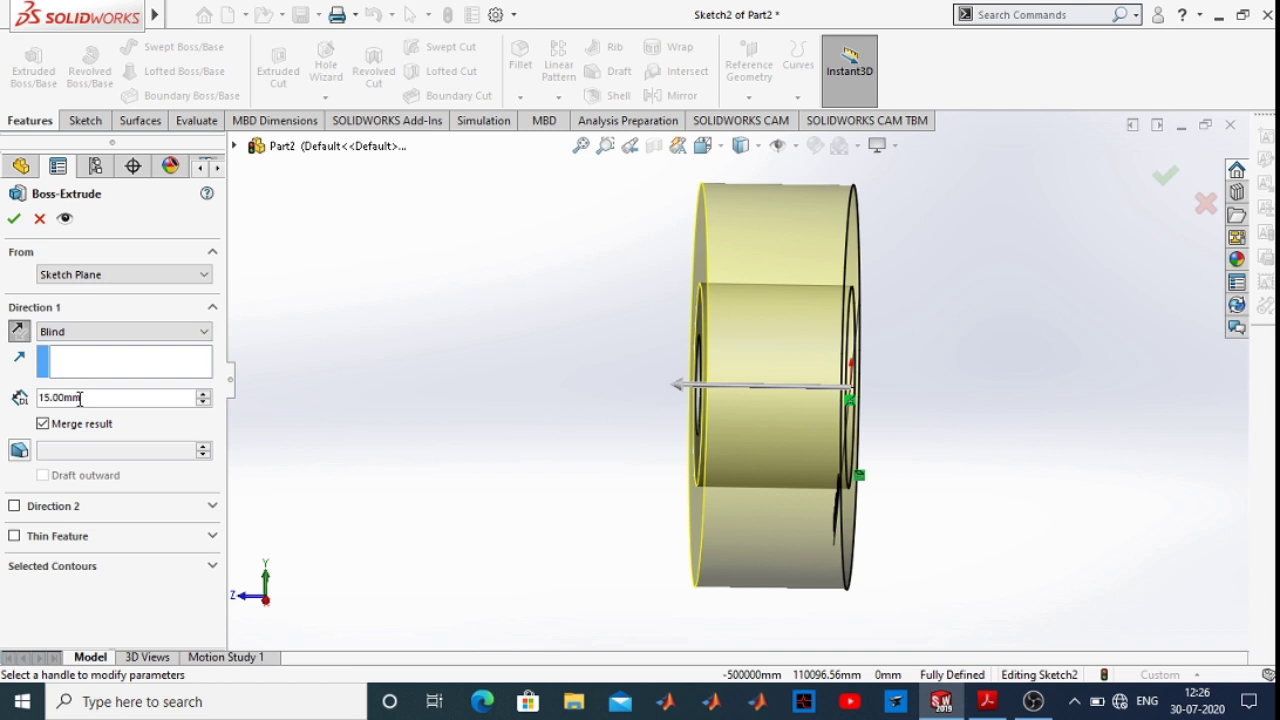
Replace the 15.00mm depth with global variable t (5 mm) and accept the flange extrusion
{"action": "left_click_drag", "start_coordinate": [80, 398], "coordinate": [5, 410]}
{"action": "key", "text": "BackSpace"}
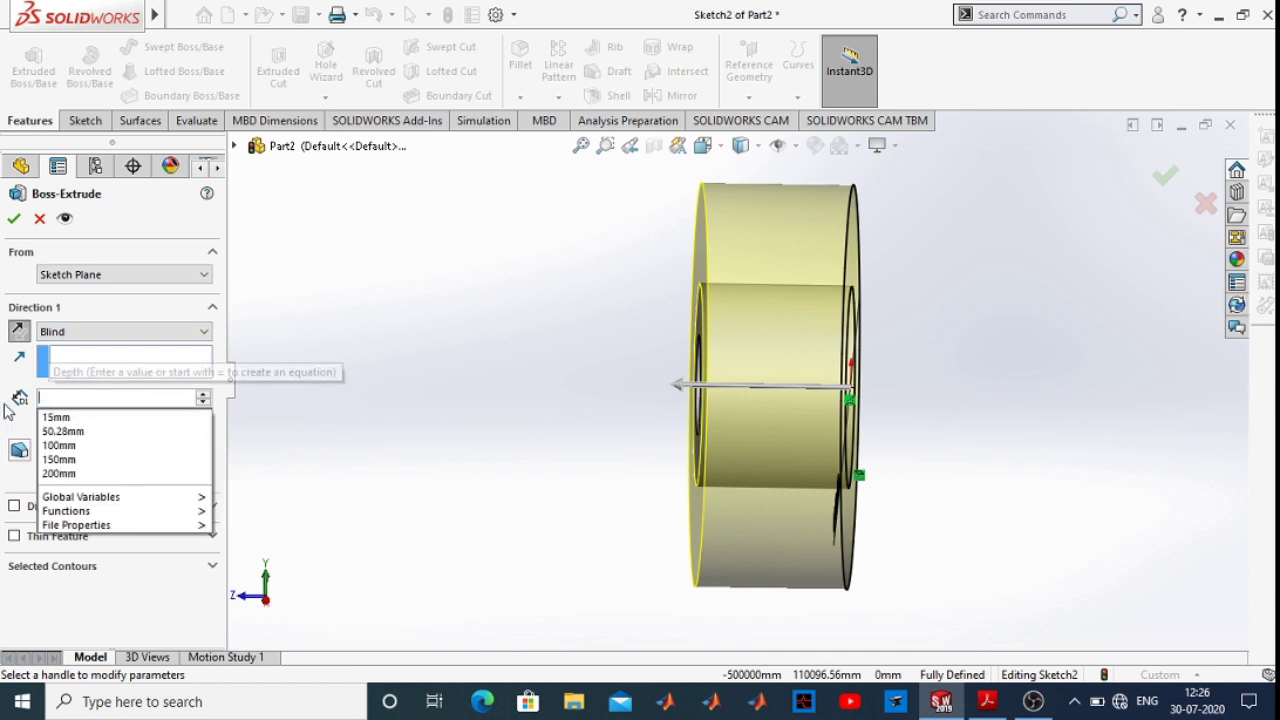
{"action": "type", "text": "=t"}
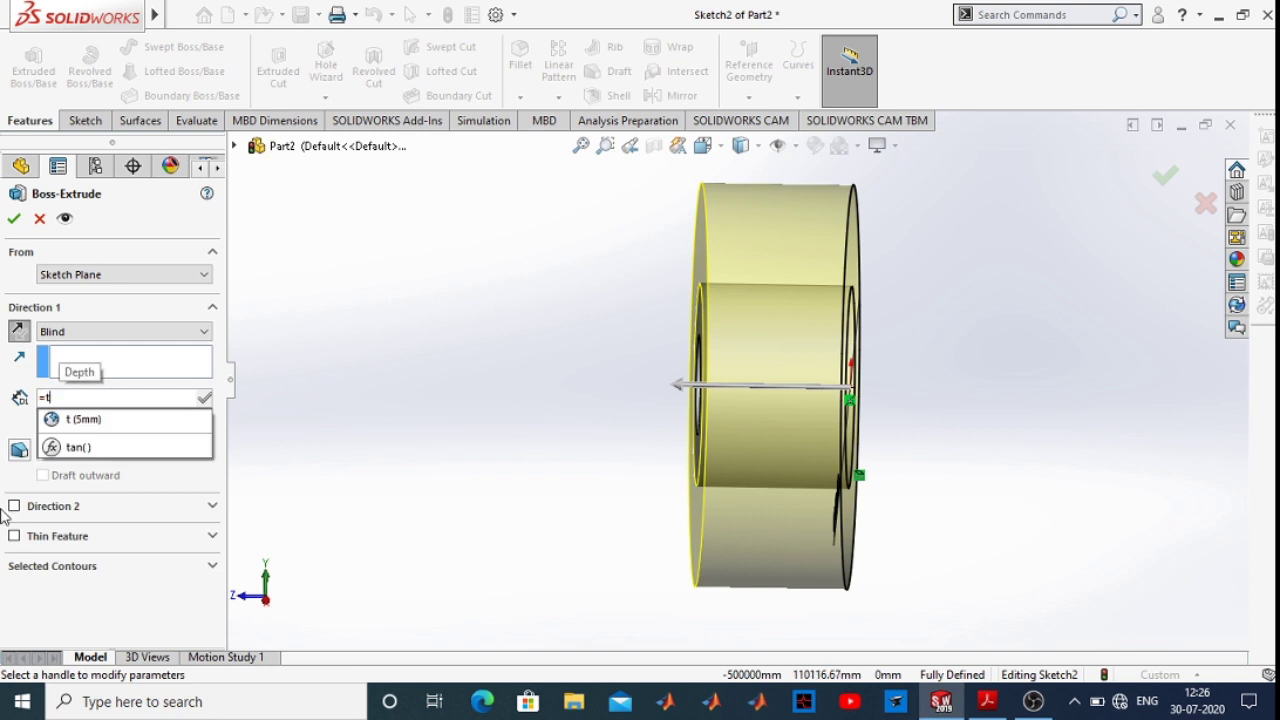
{"action": "middle_click_drag", "start_coordinate": [783, 431], "coordinate": [713, 425]}
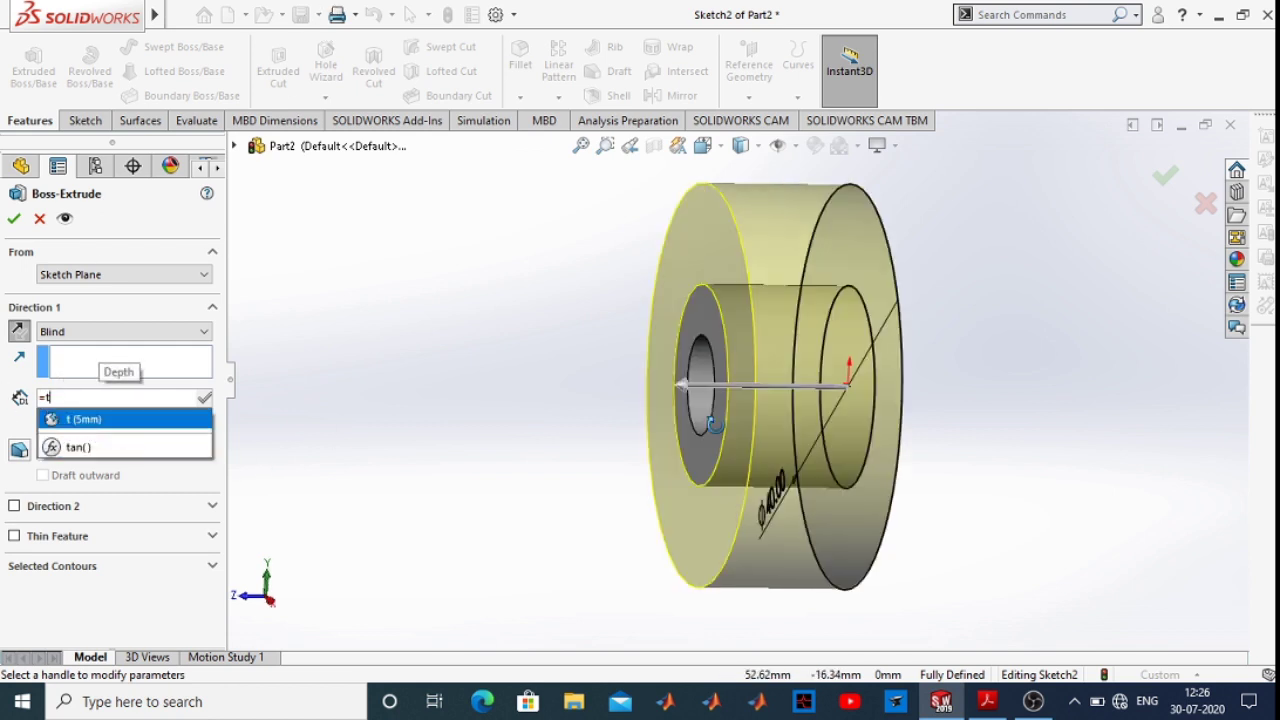
{"action": "scroll", "coordinate": [715, 425], "scroll_direction": "down", "scroll_amount": 2}
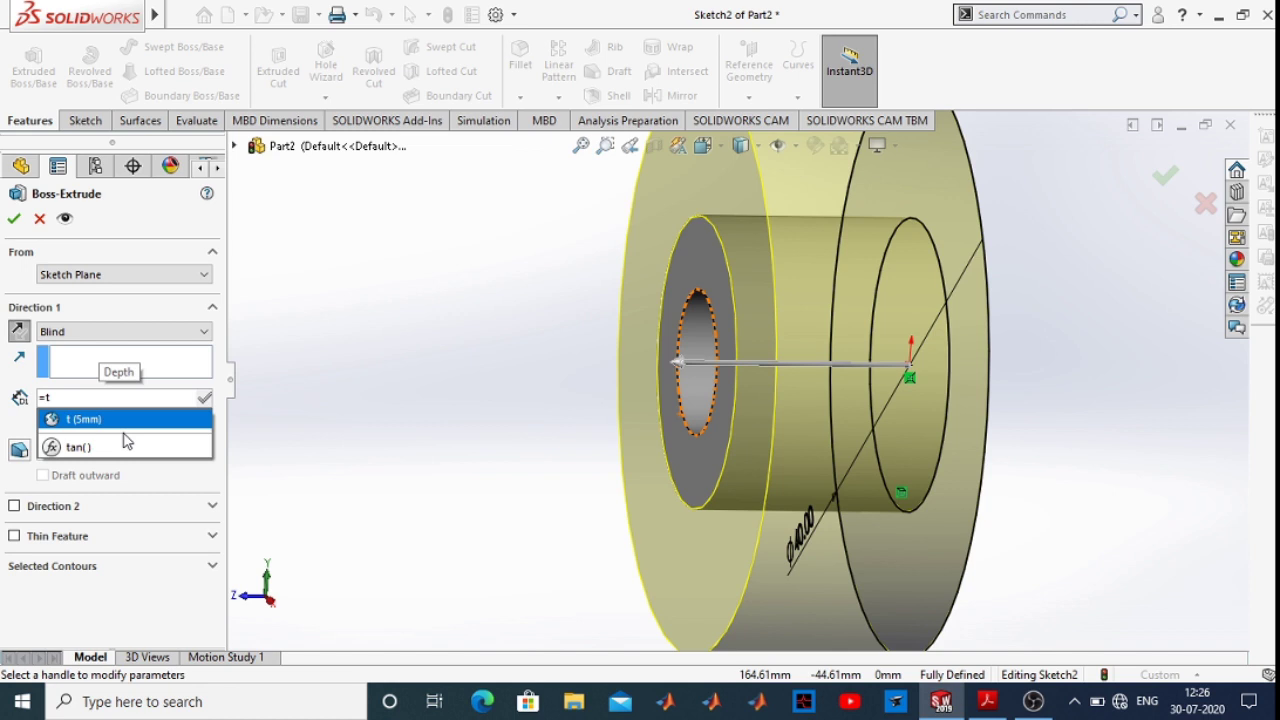
{"action": "left_click", "coordinate": [84, 419]}
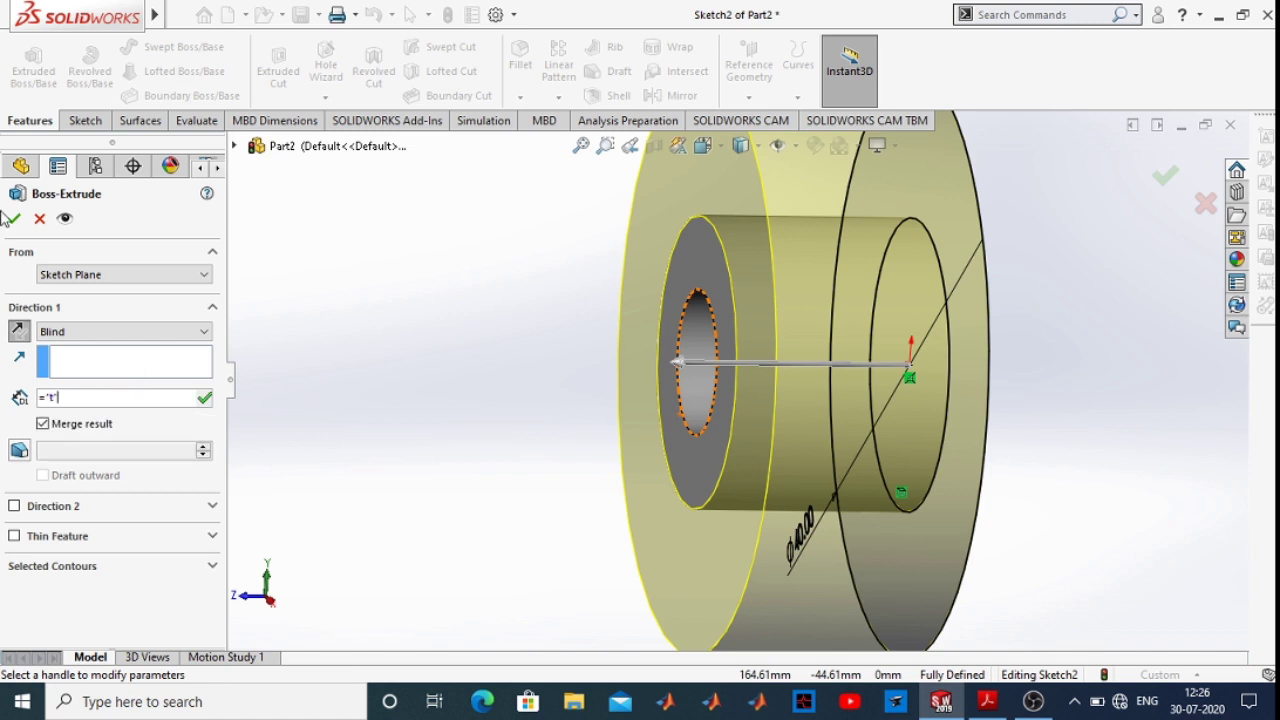
{"action": "left_click", "coordinate": [14, 219]}
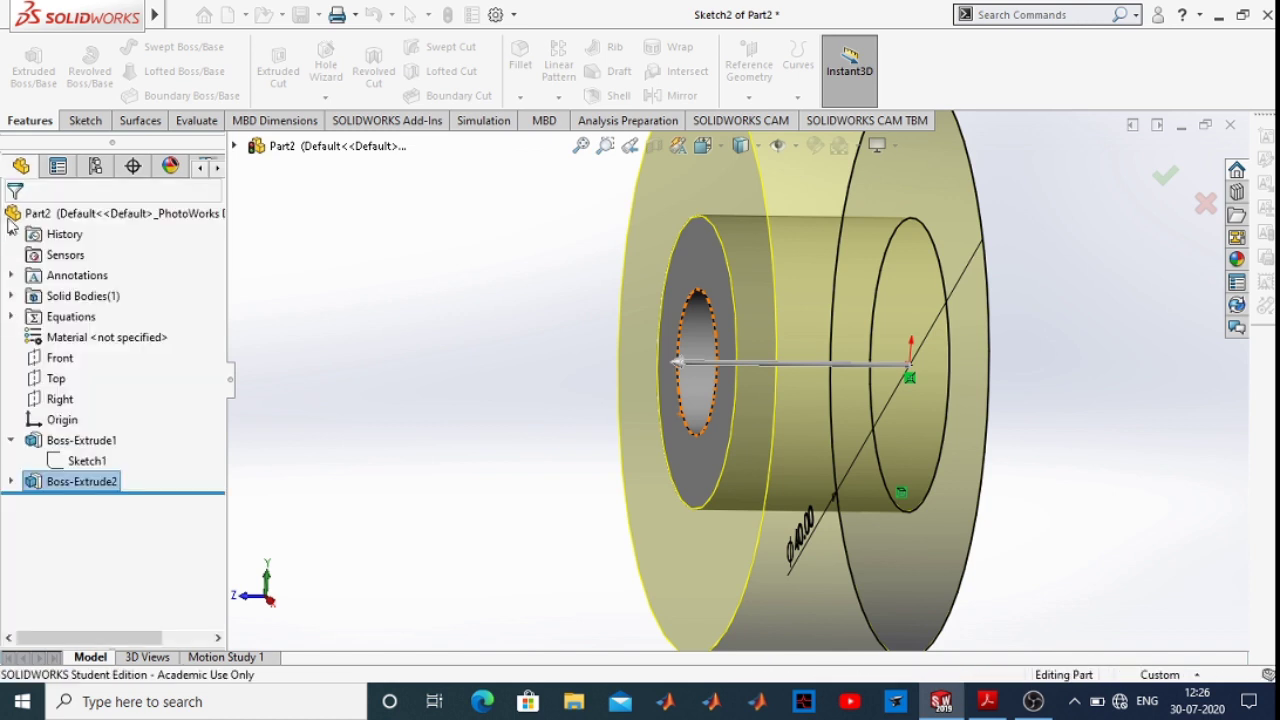
Select the flange face and start a new sketch on it
{"action": "scroll", "coordinate": [537, 371], "scroll_direction": "up", "scroll_amount": 2}
{"action": "middle_click_drag", "start_coordinate": [537, 371], "coordinate": [843, 415]}
{"action": "left_click", "coordinate": [775, 250]}
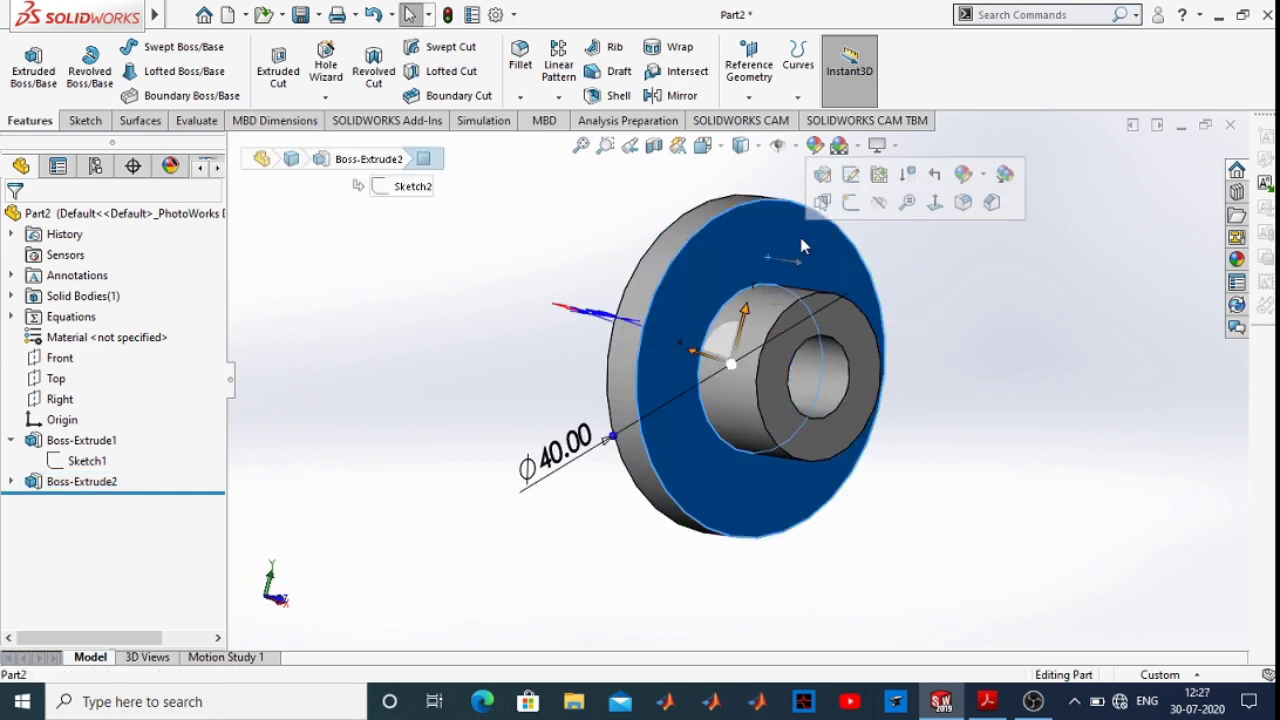
{"action": "left_click", "coordinate": [847, 211]}
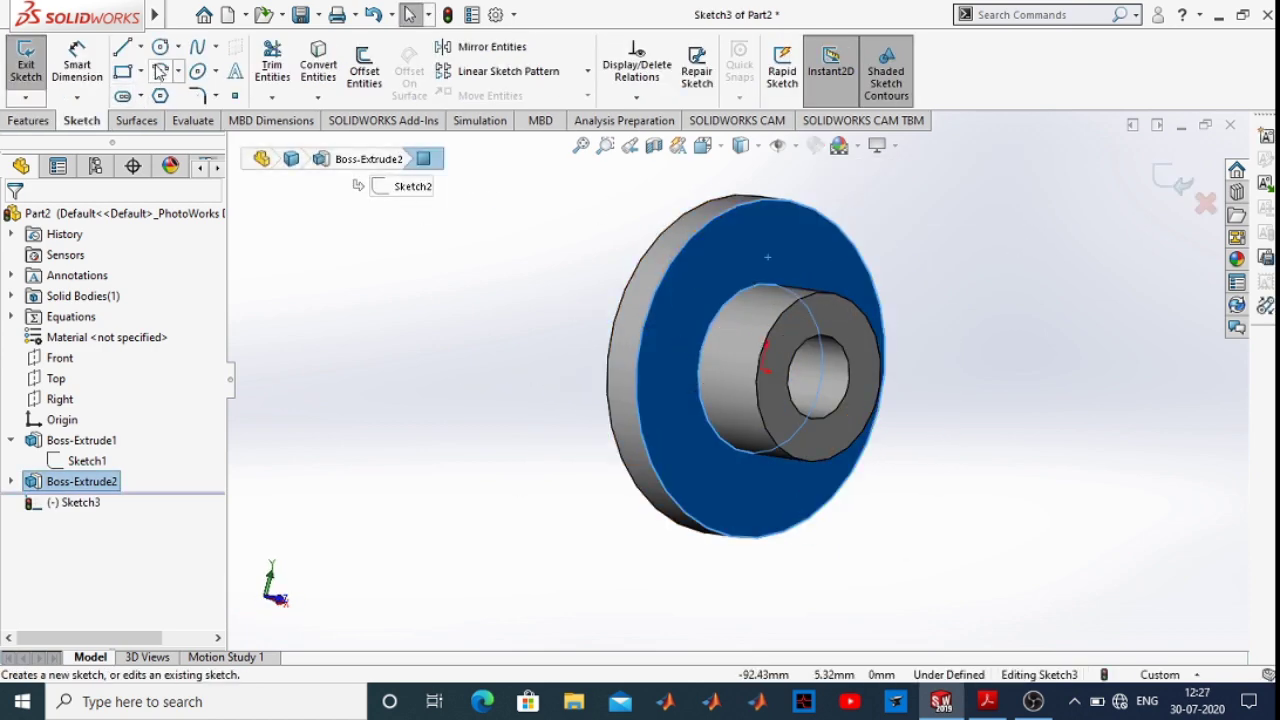
View the face Normal To and start a circle centred above the origin
{"action": "left_click", "coordinate": [160, 50]}
{"action": "scroll", "coordinate": [843, 234], "scroll_direction": "down", "scroll_amount": 3}
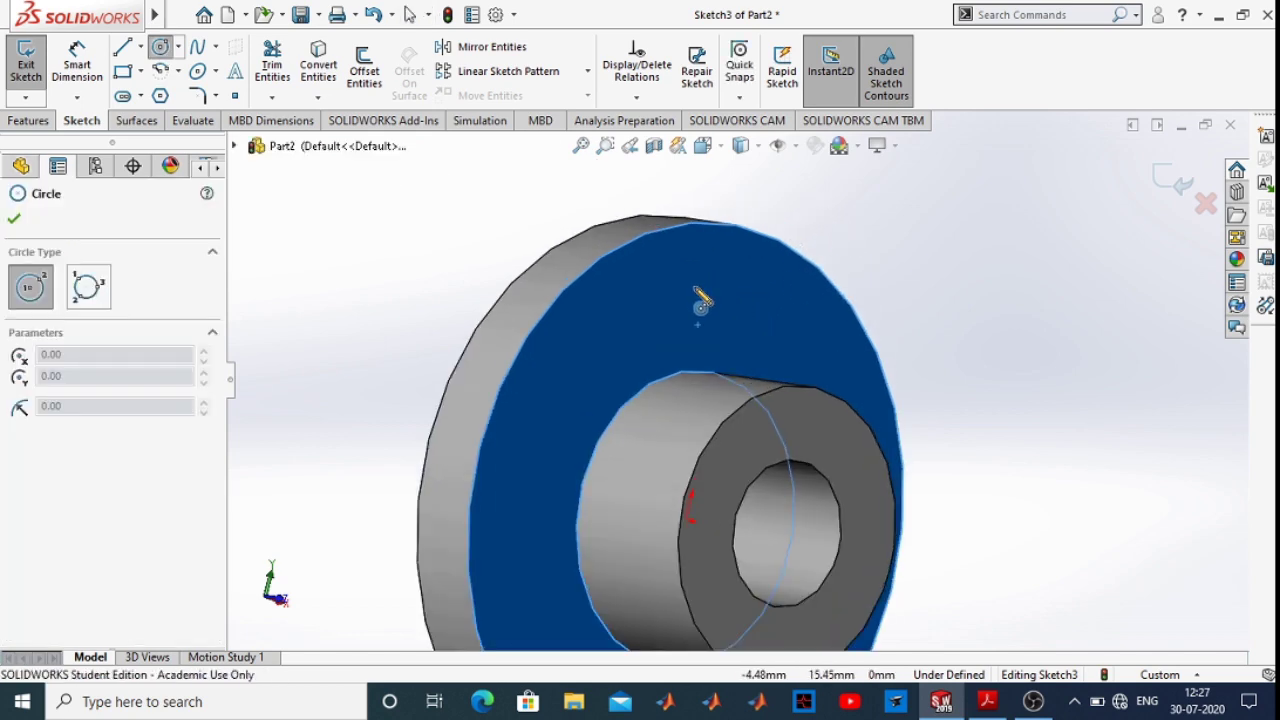
{"action": "middle_click_drag", "start_coordinate": [815, 375], "coordinate": [723, 380]}
{"action": "key", "text": "space"}
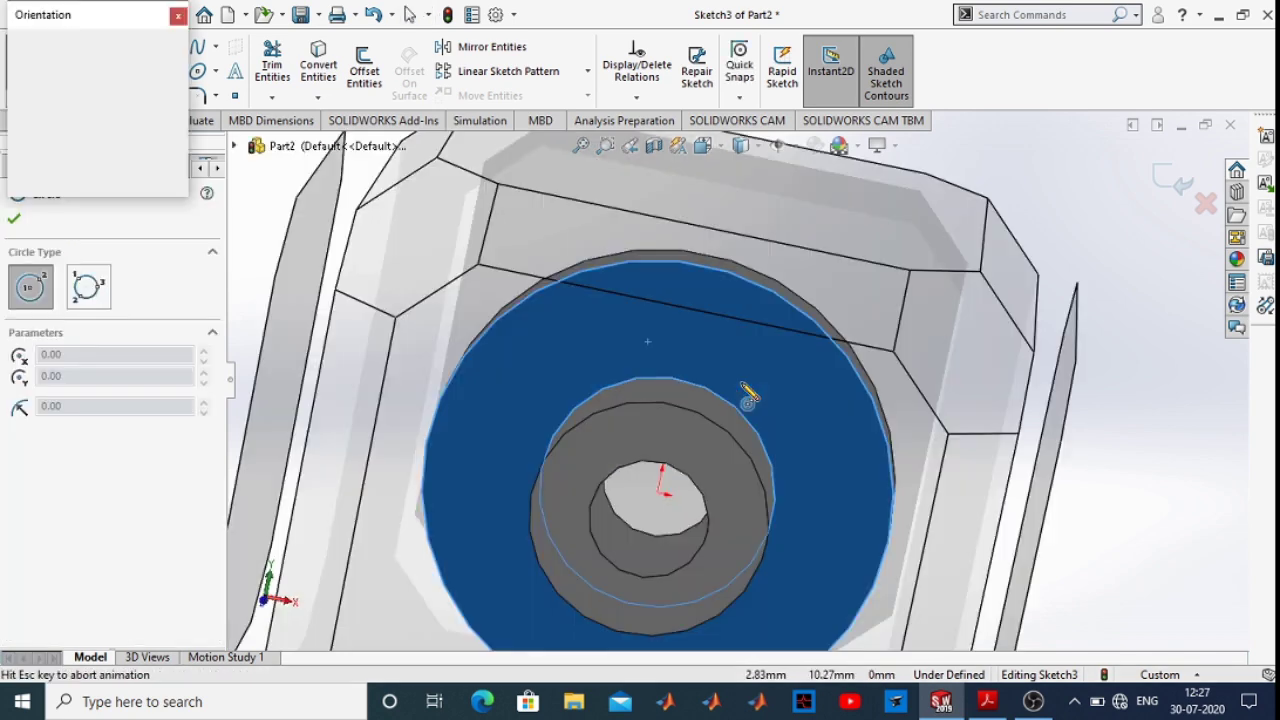
{"action": "mouse_move", "coordinate": [655, 432]}
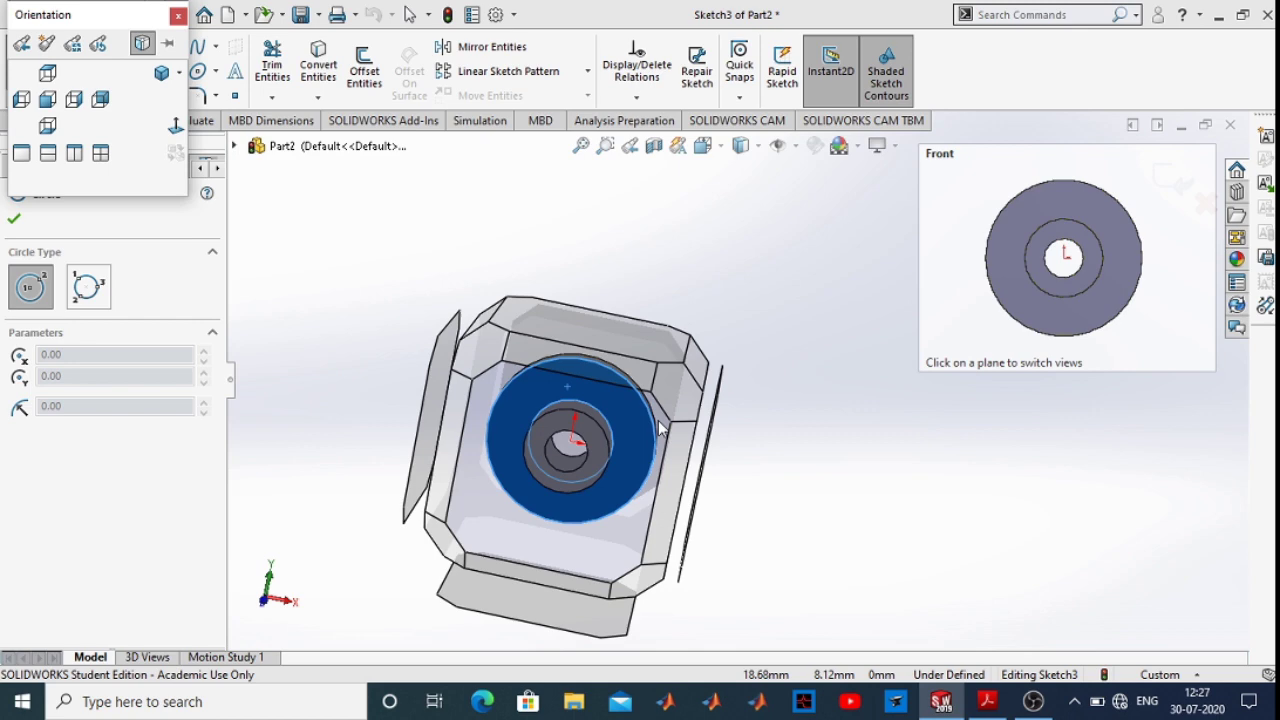
{"action": "left_click", "coordinate": [659, 428]}
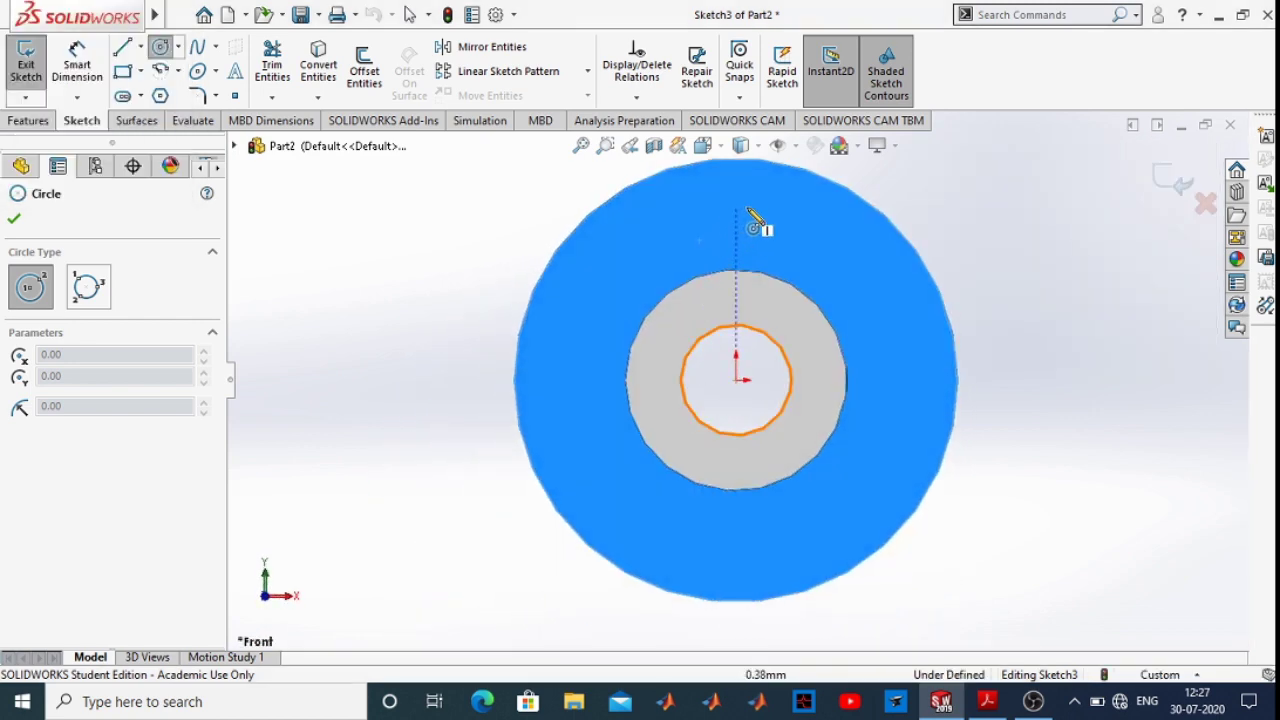
{"action": "left_click", "coordinate": [735, 218]}
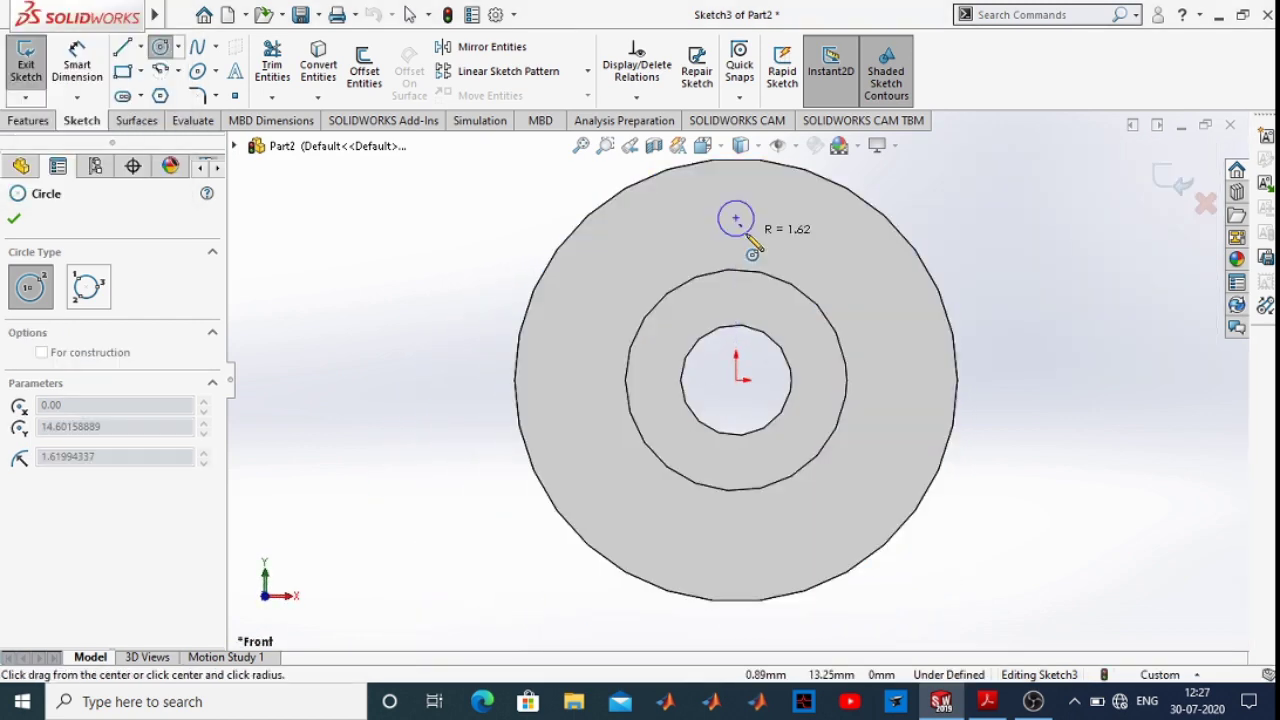
Finish the small circle and make its centre Vertical with the origin
{"action": "left_click", "coordinate": [752, 247]}
{"action": "key", "text": "Escape"}
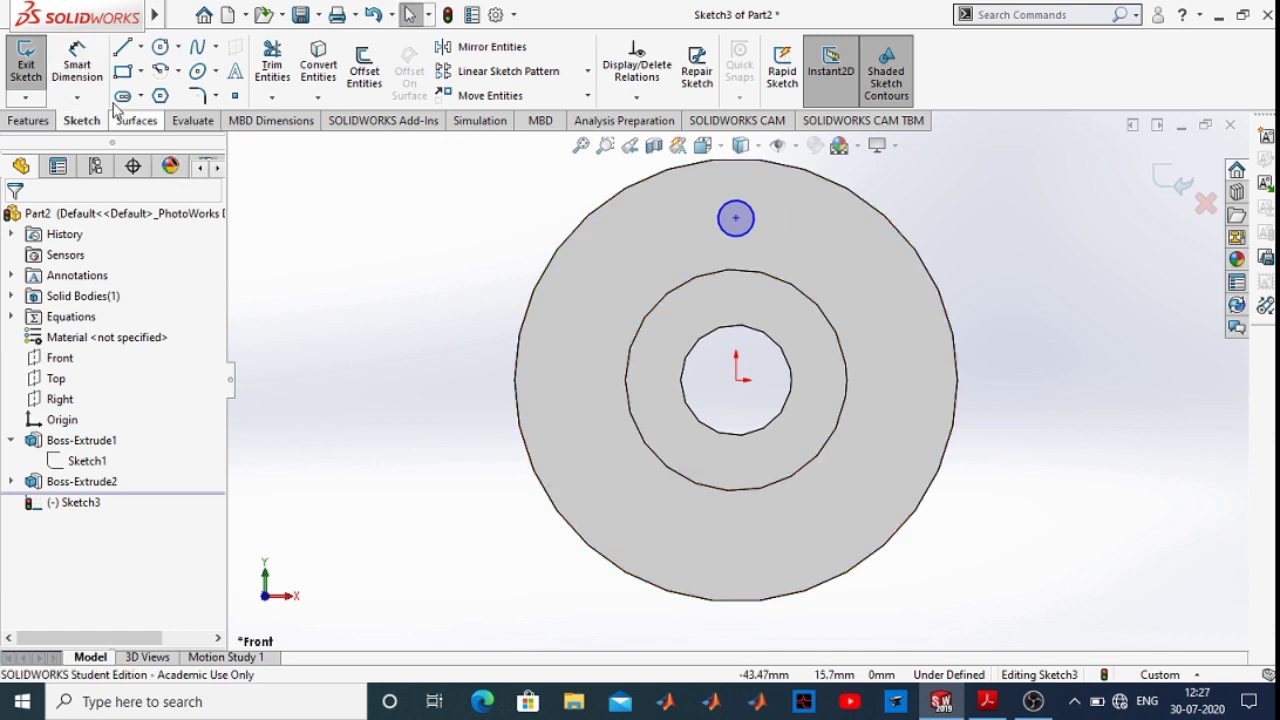
{"action": "left_click", "coordinate": [736, 220]}
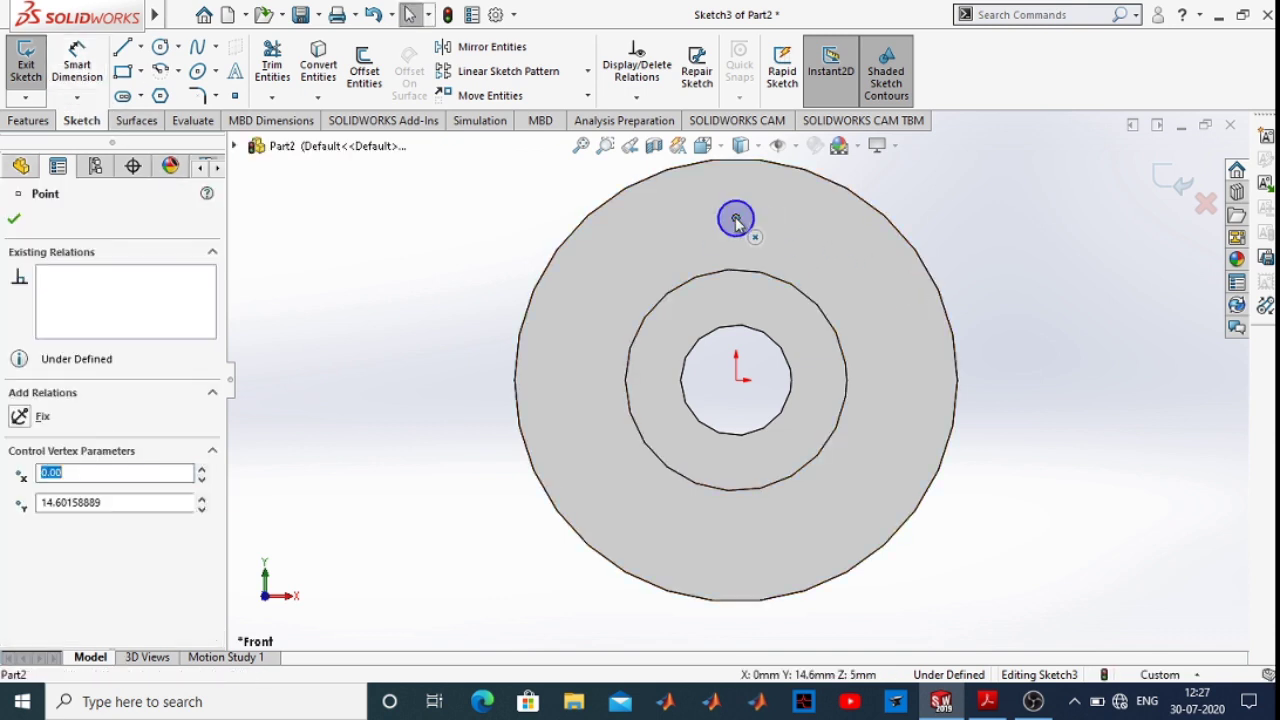
{"action": "left_click", "coordinate": [737, 382], "text": "ctrl"}
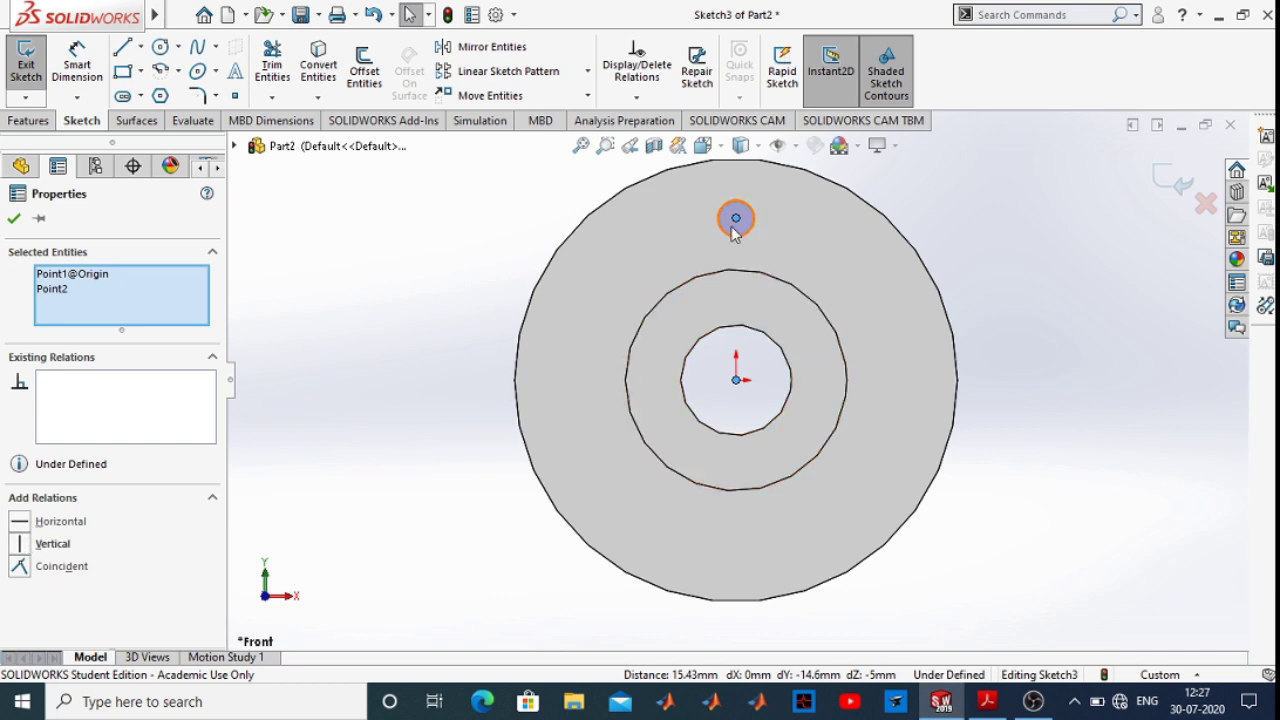
{"action": "left_click", "coordinate": [22, 545]}
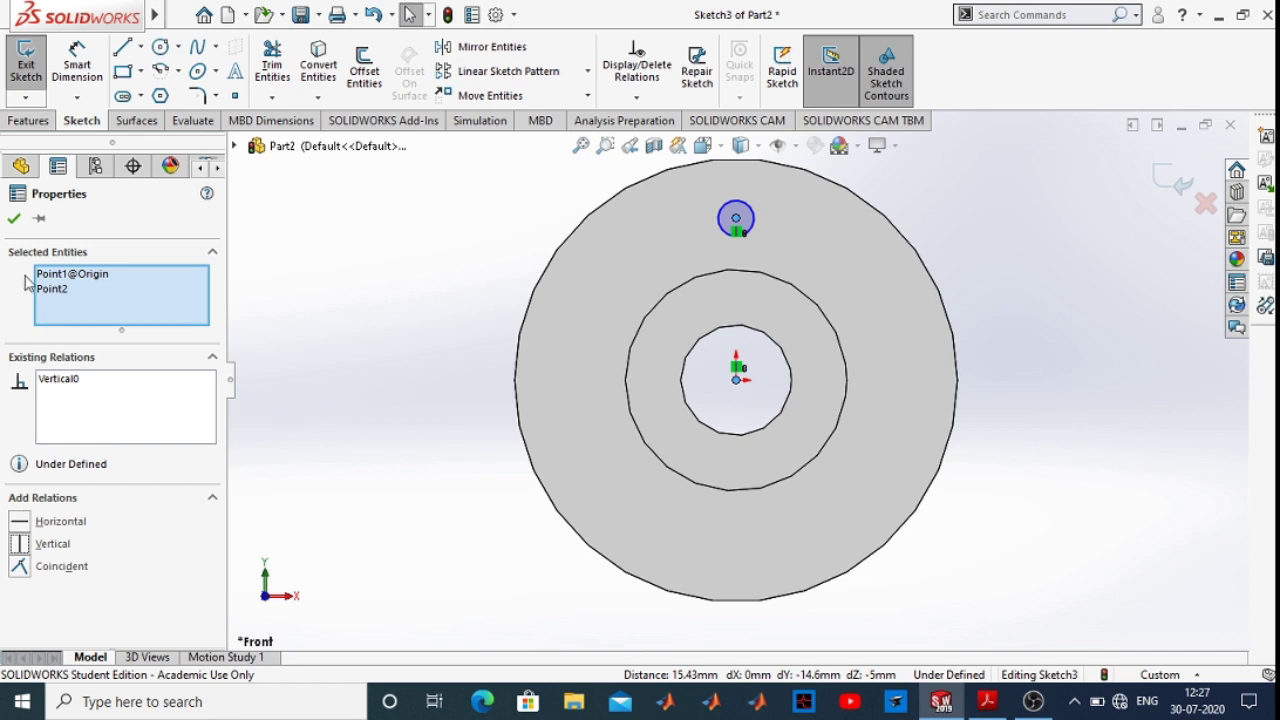
{"action": "left_click", "coordinate": [14, 218]}
{"action": "left_click", "coordinate": [77, 65]}
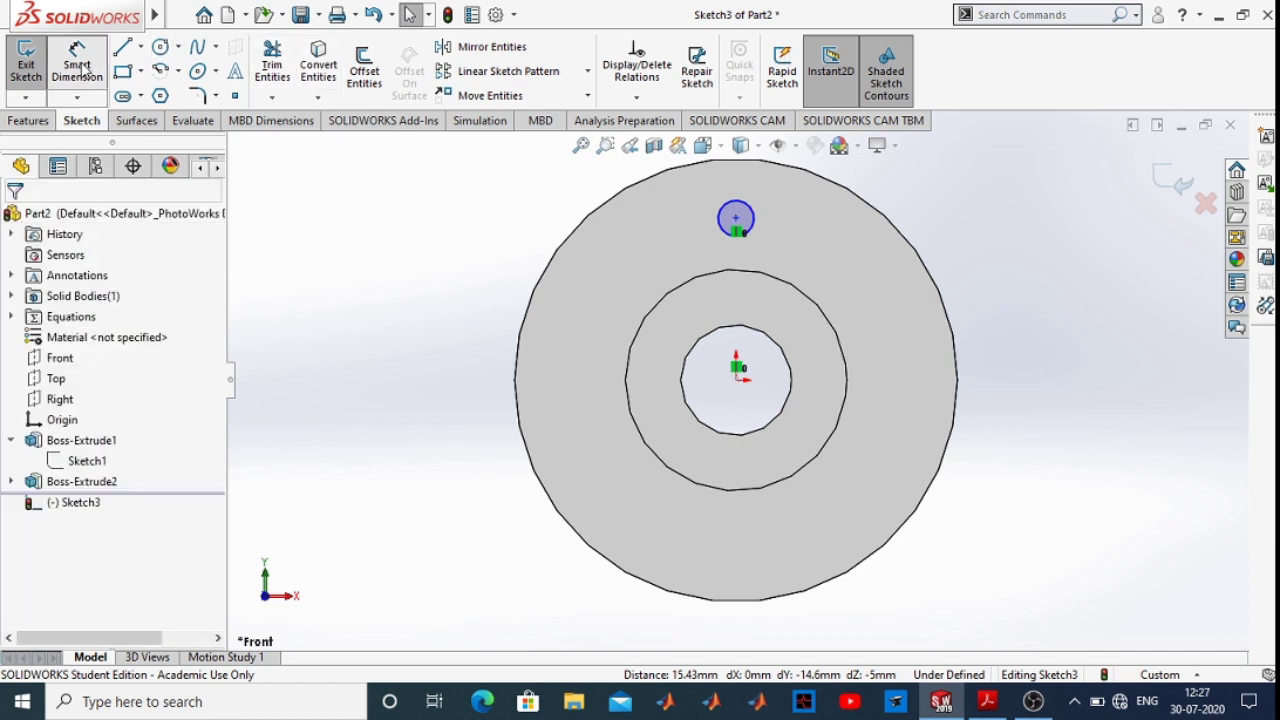
Dimension the circle centre 15.00 mm above the origin with the equation =d*3/2
{"action": "left_click", "coordinate": [735, 219]}
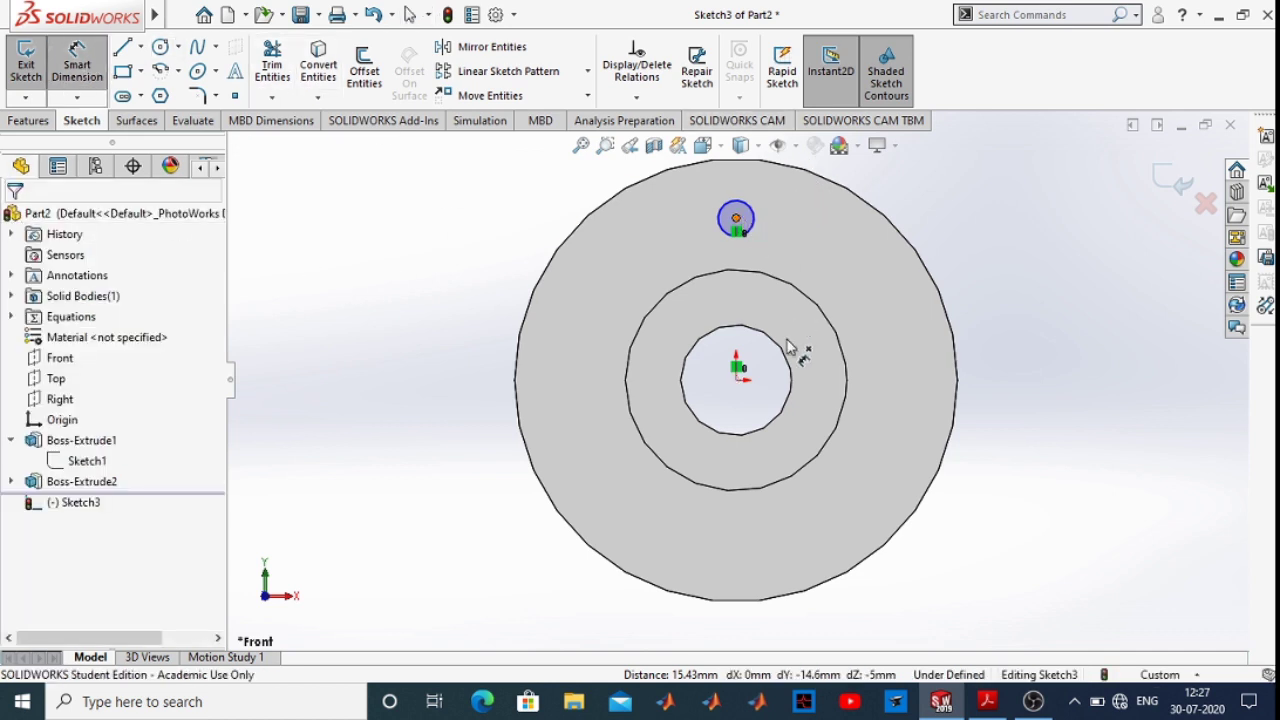
{"action": "left_click", "coordinate": [738, 382]}
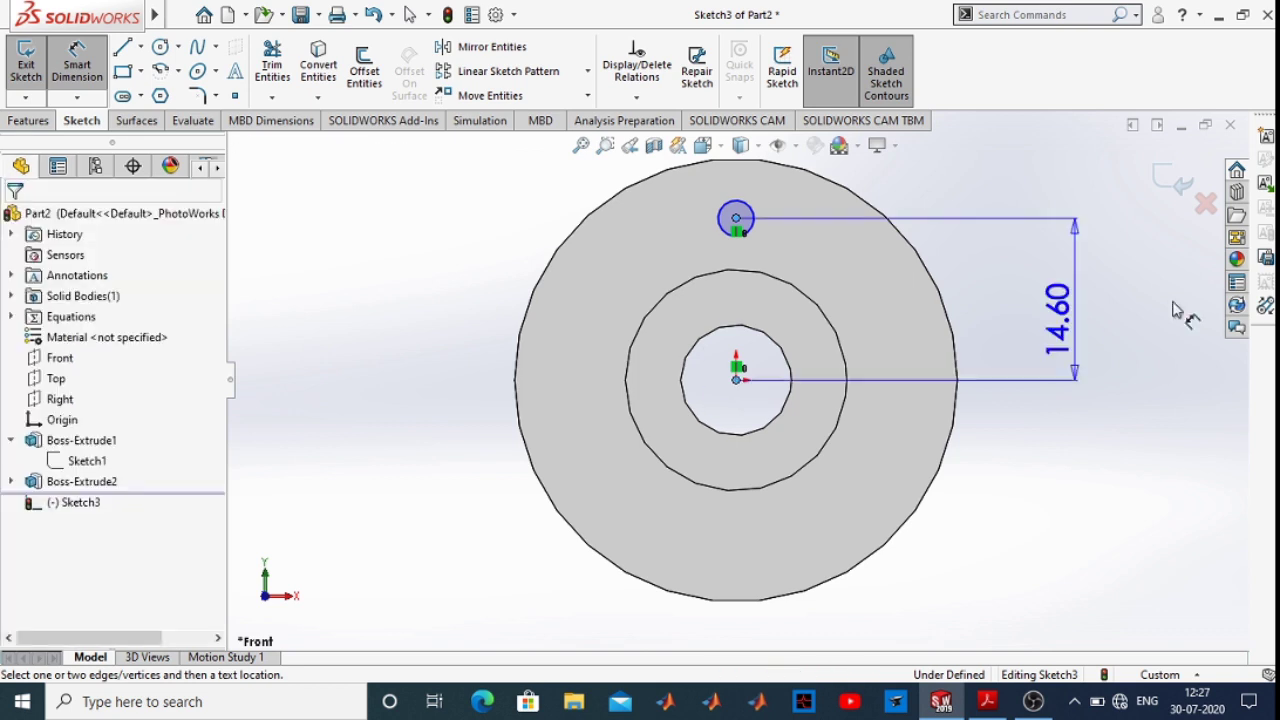
{"action": "left_click", "coordinate": [1088, 318]}
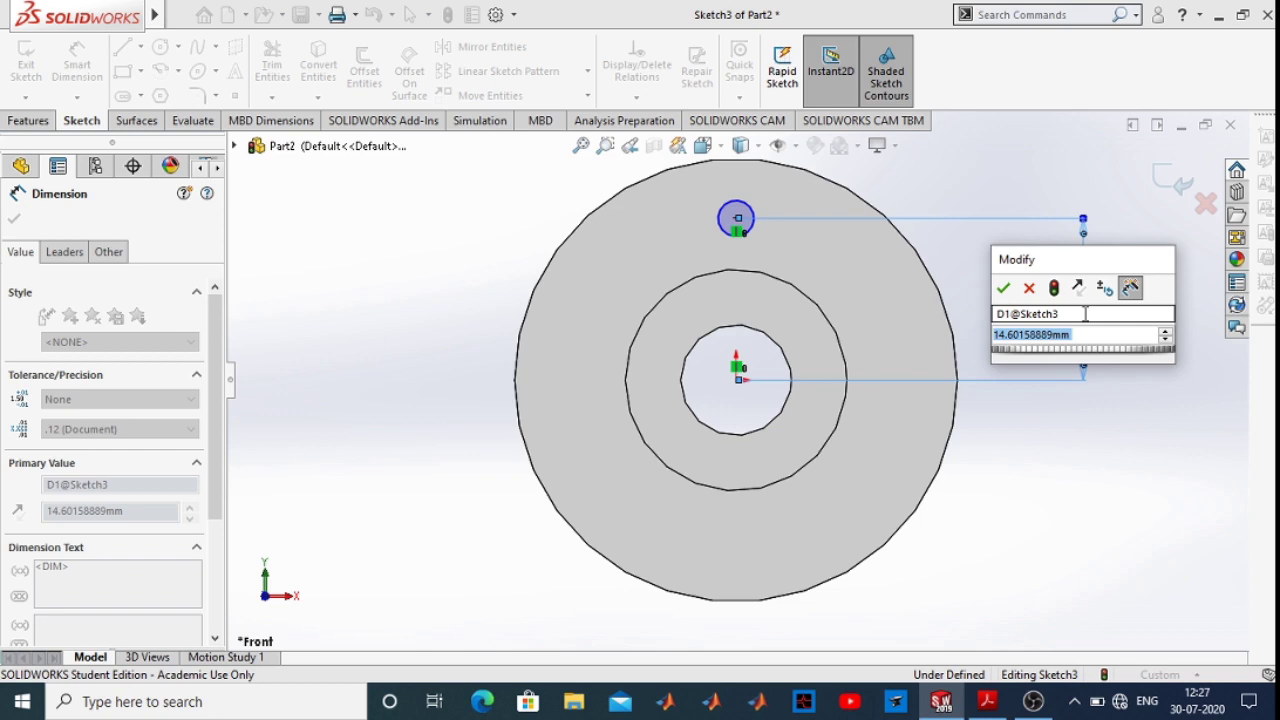
{"action": "left_click", "coordinate": [987, 701]}
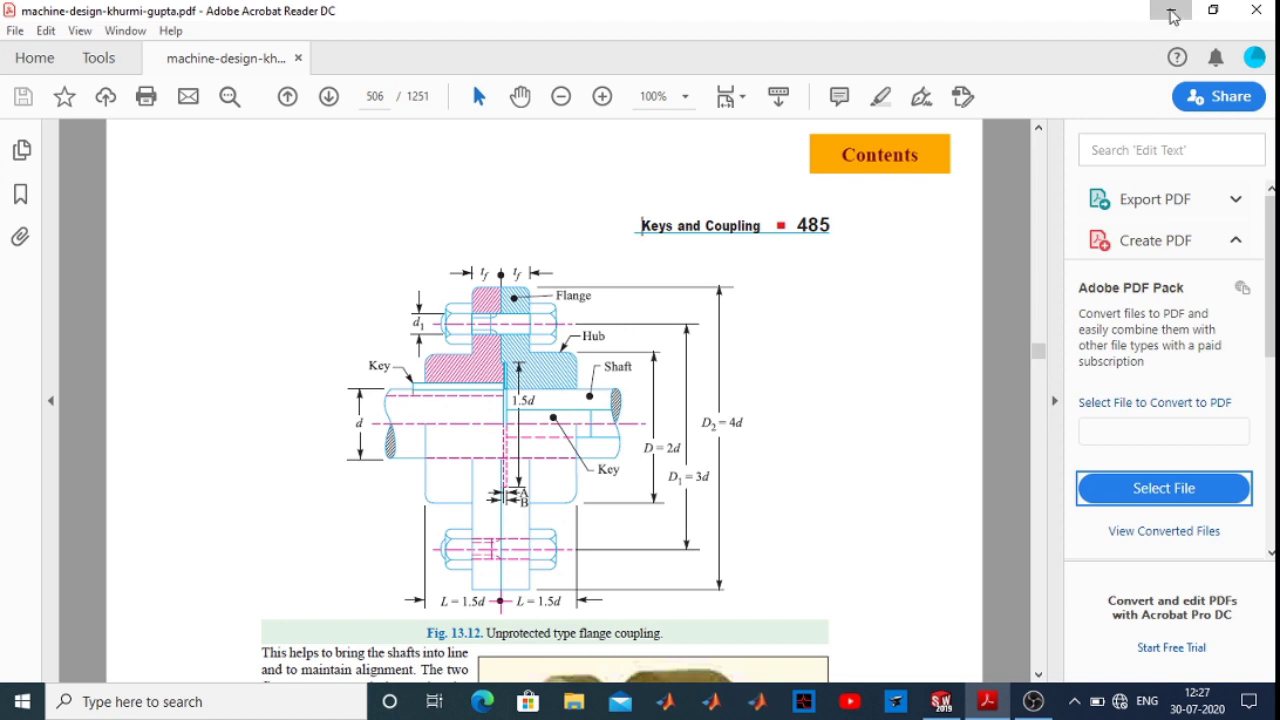
{"action": "left_click", "coordinate": [1170, 10]}
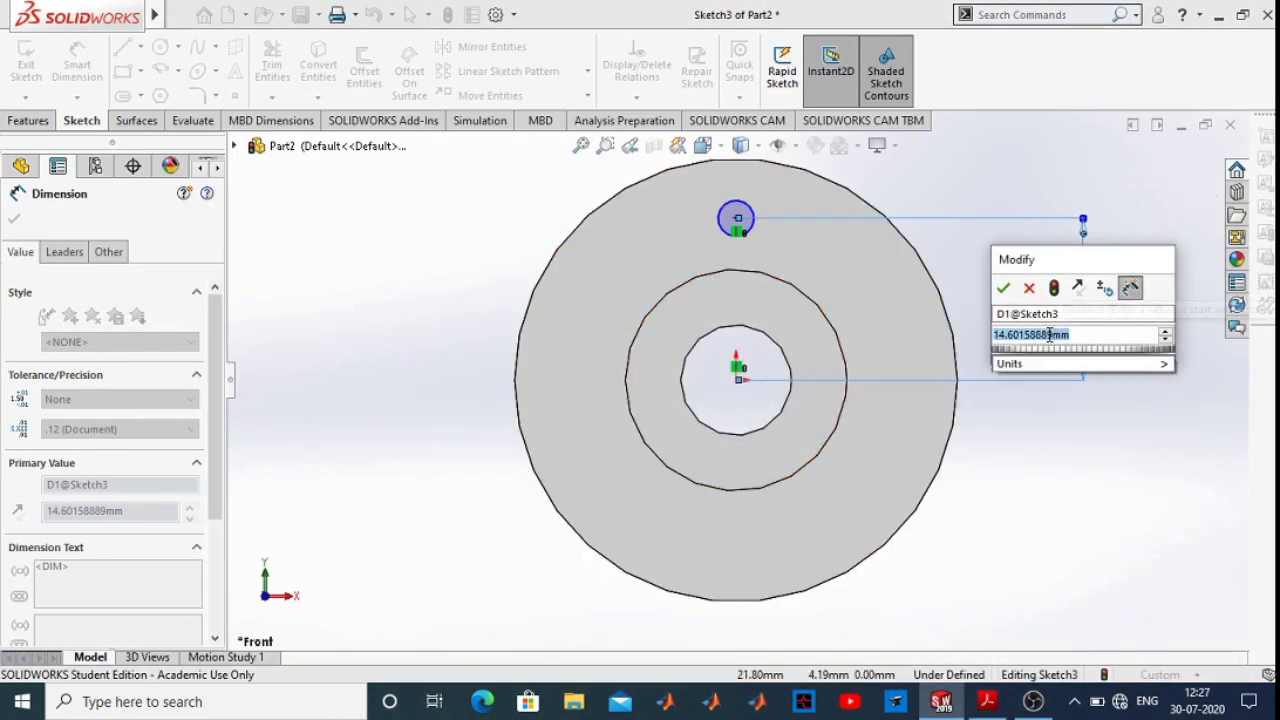
{"action": "type", "text": "=d"}
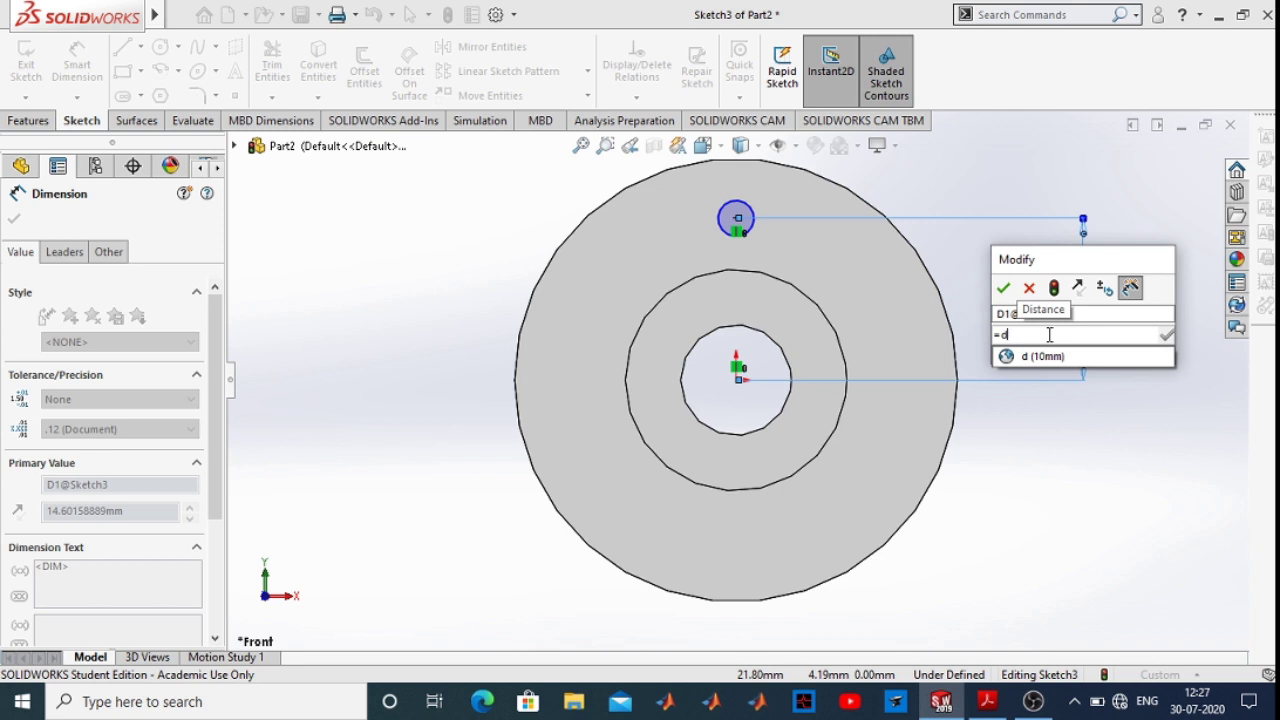
{"action": "type", "text": "*3/2"}
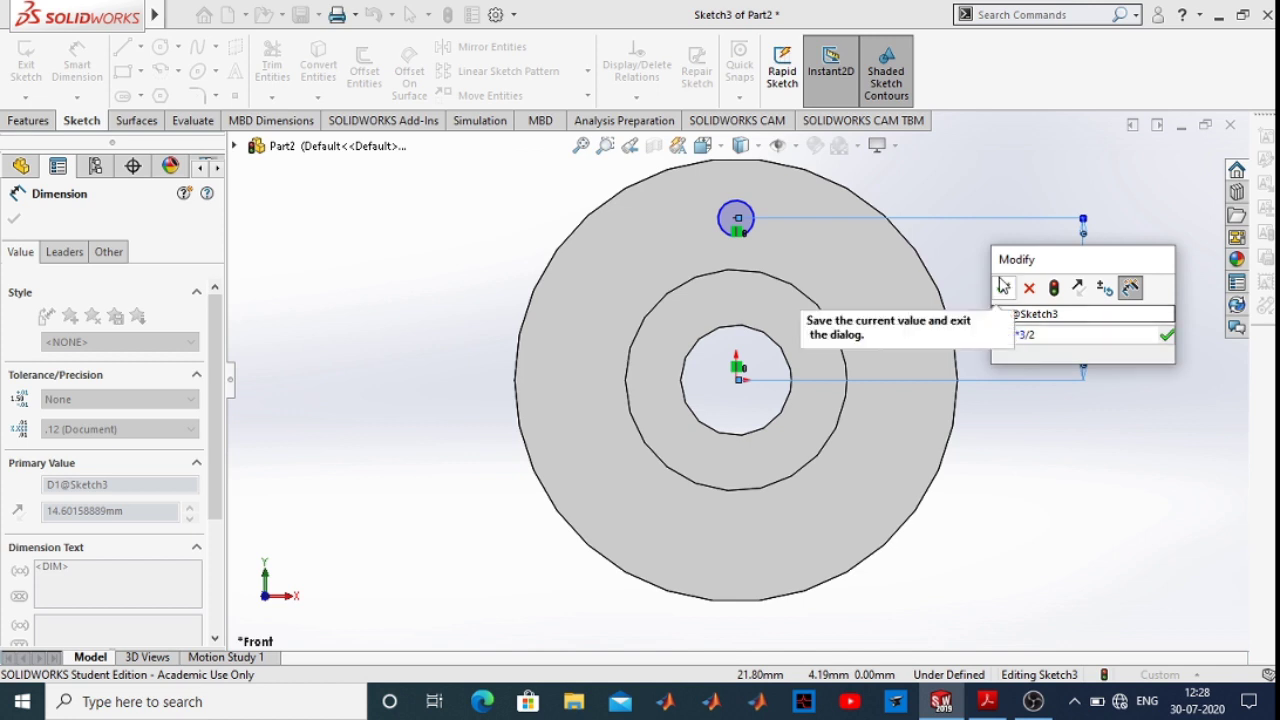
{"action": "left_click", "coordinate": [1003, 286]}
{"action": "left_click", "coordinate": [1100, 418]}
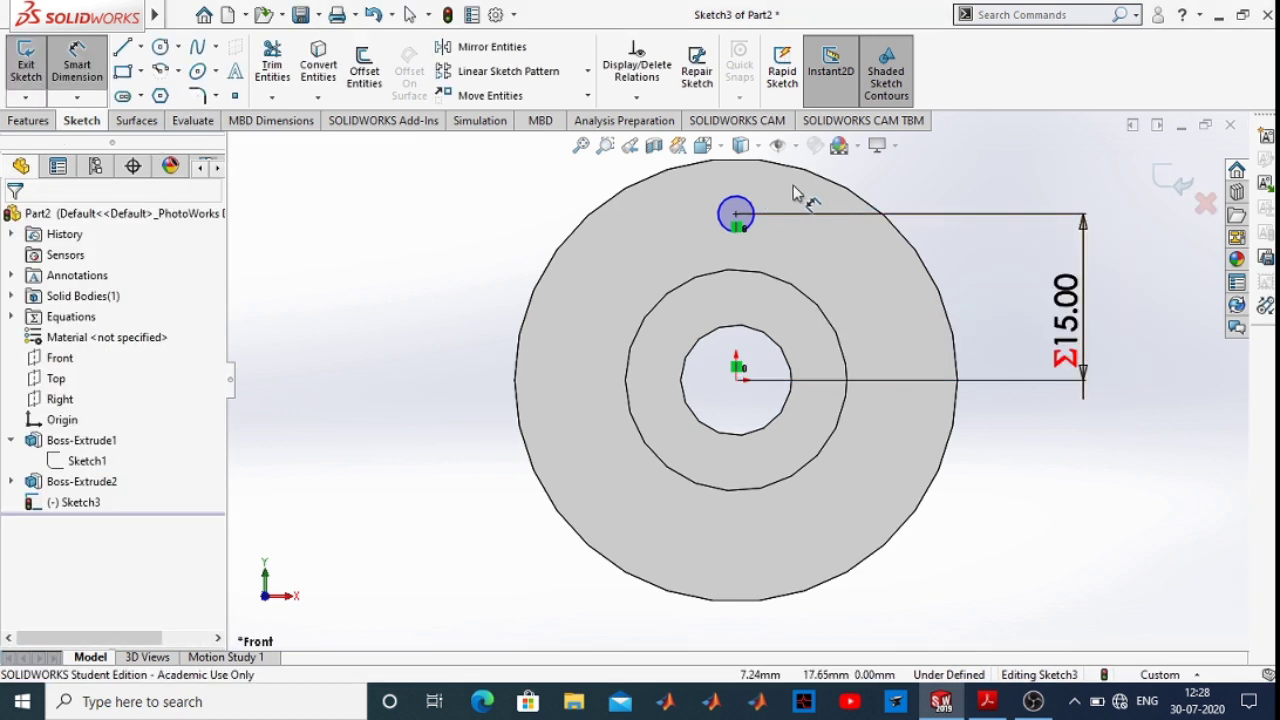
Dimension the small circle's diameter as "d"/3, reading 3.33 mm
{"action": "left_click", "coordinate": [751, 209]}
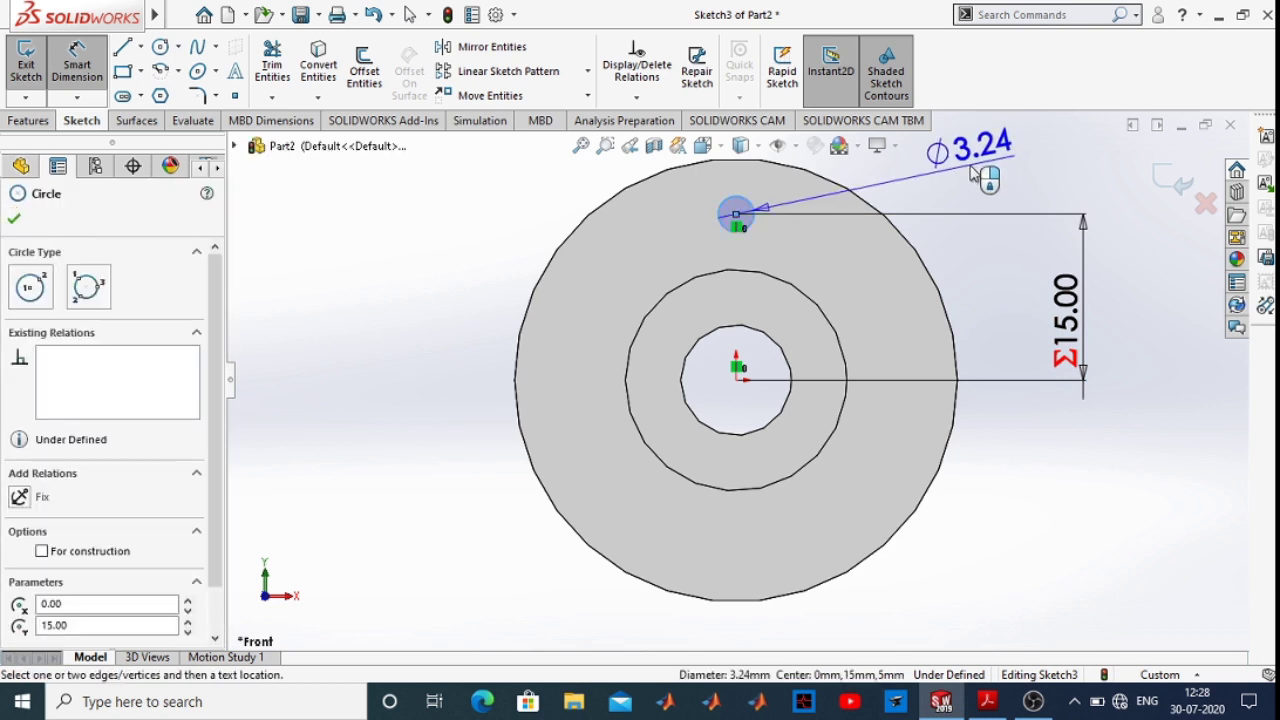
{"action": "left_click", "coordinate": [972, 172]}
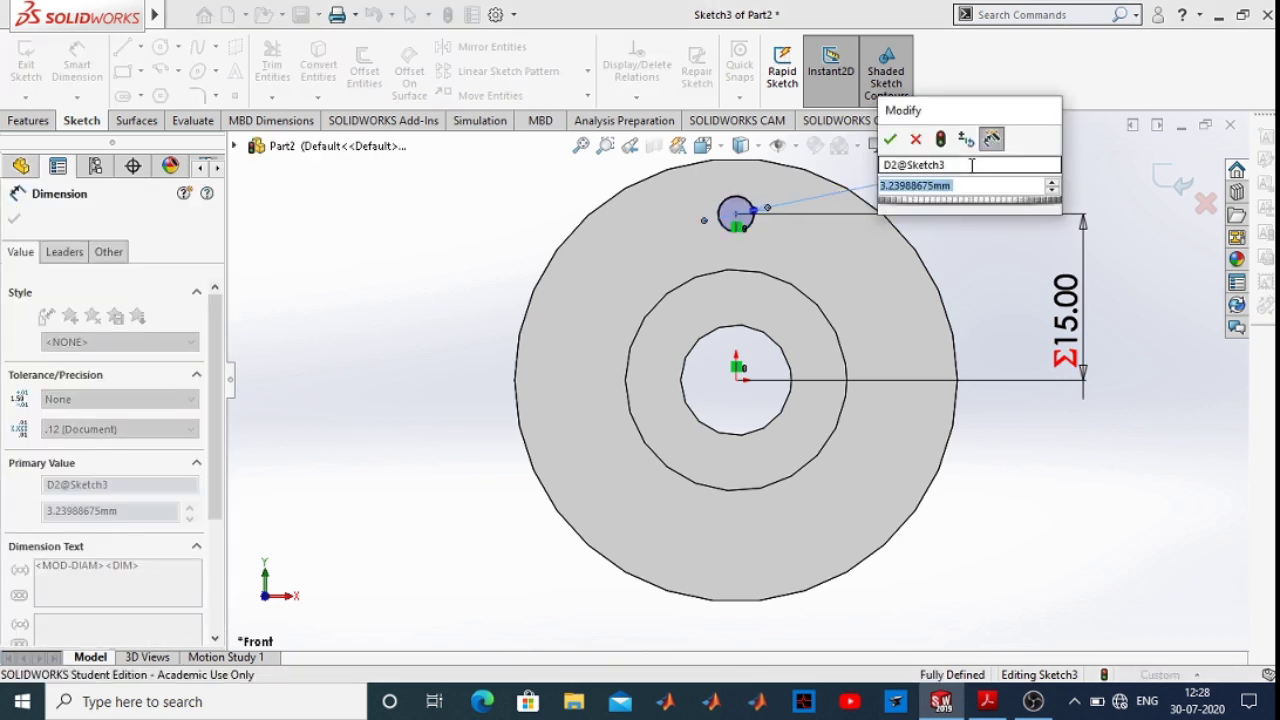
{"action": "type", "text": "=d"}
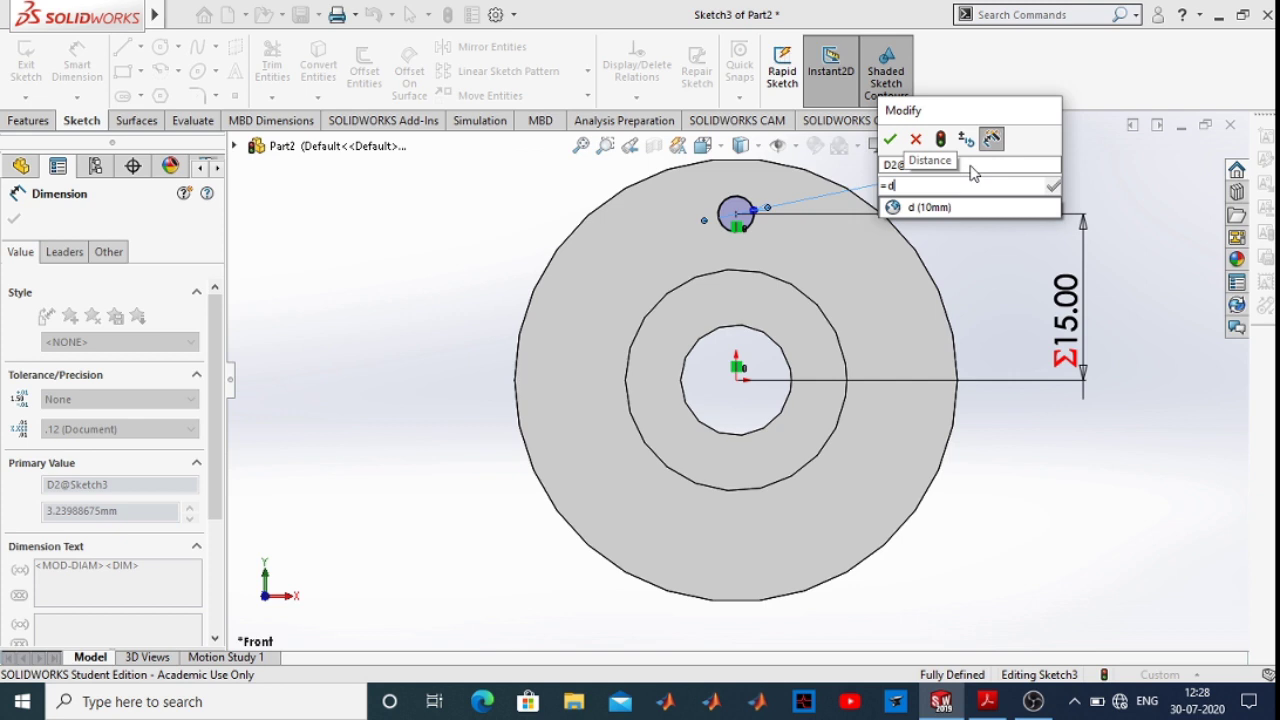
{"action": "type", "text": "/"}
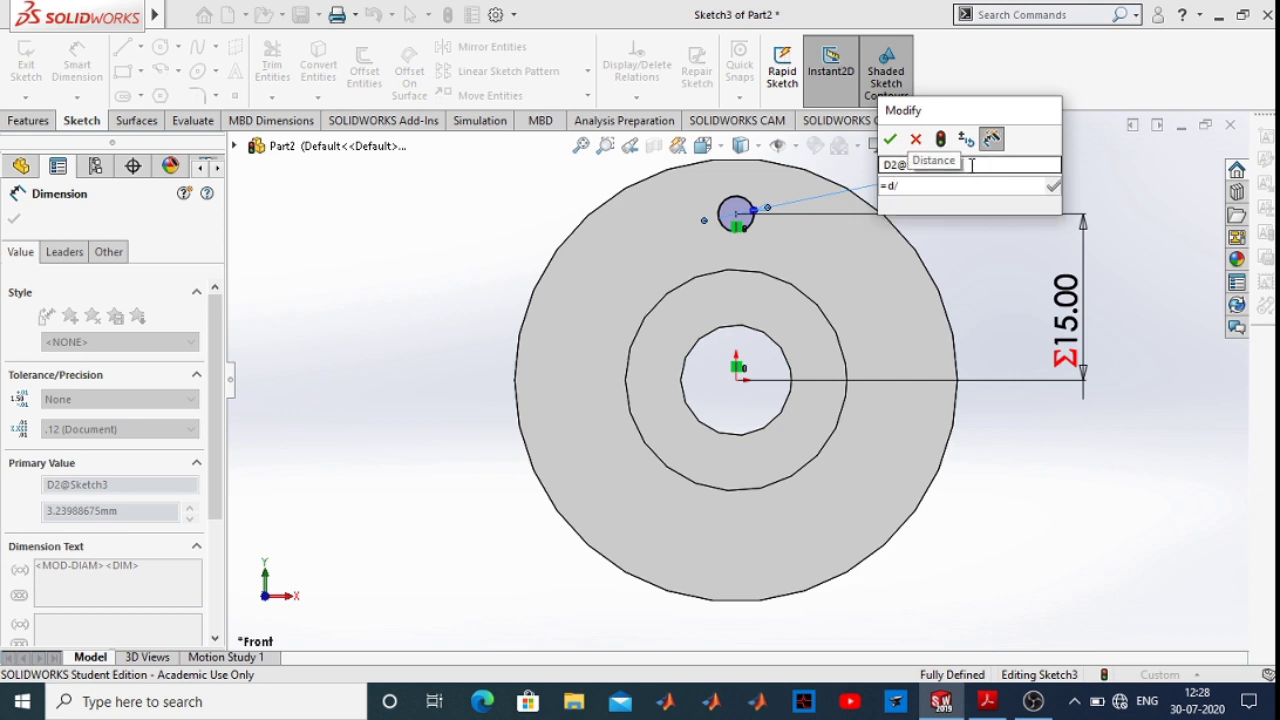
{"action": "key", "text": "BackSpace"}
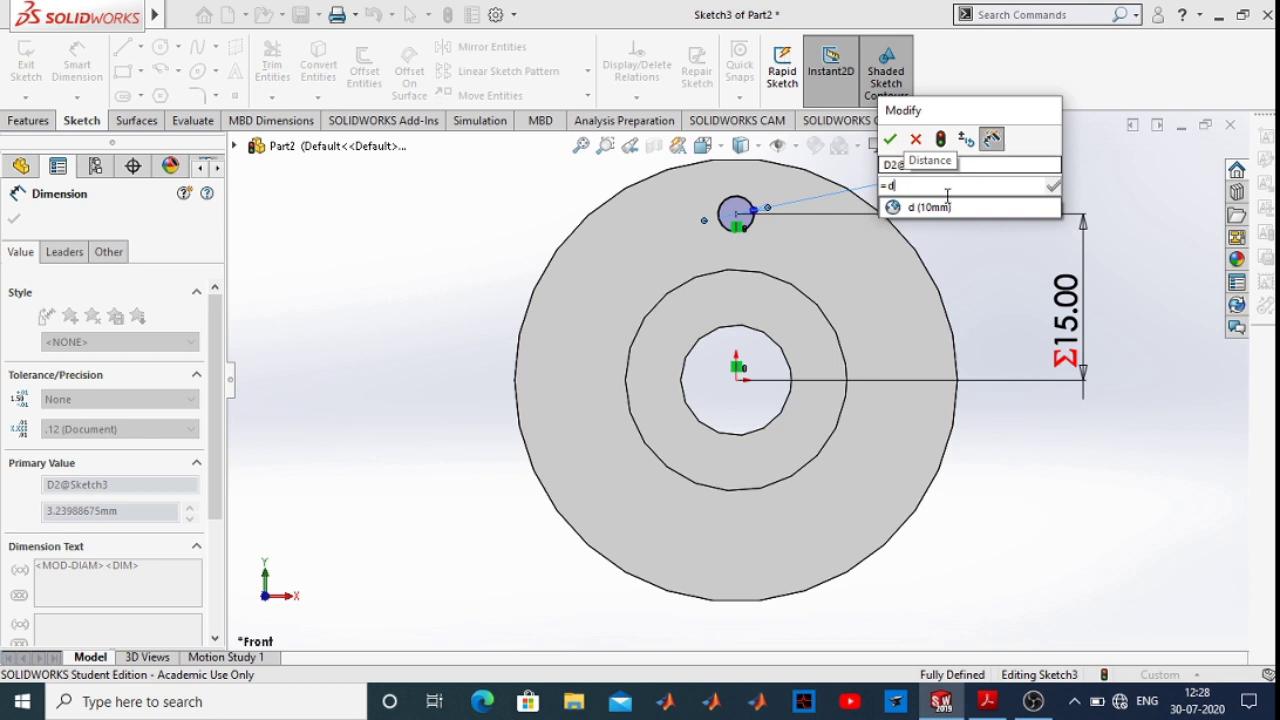
{"action": "left_click", "coordinate": [947, 203]}
{"action": "type", "text": "/"}
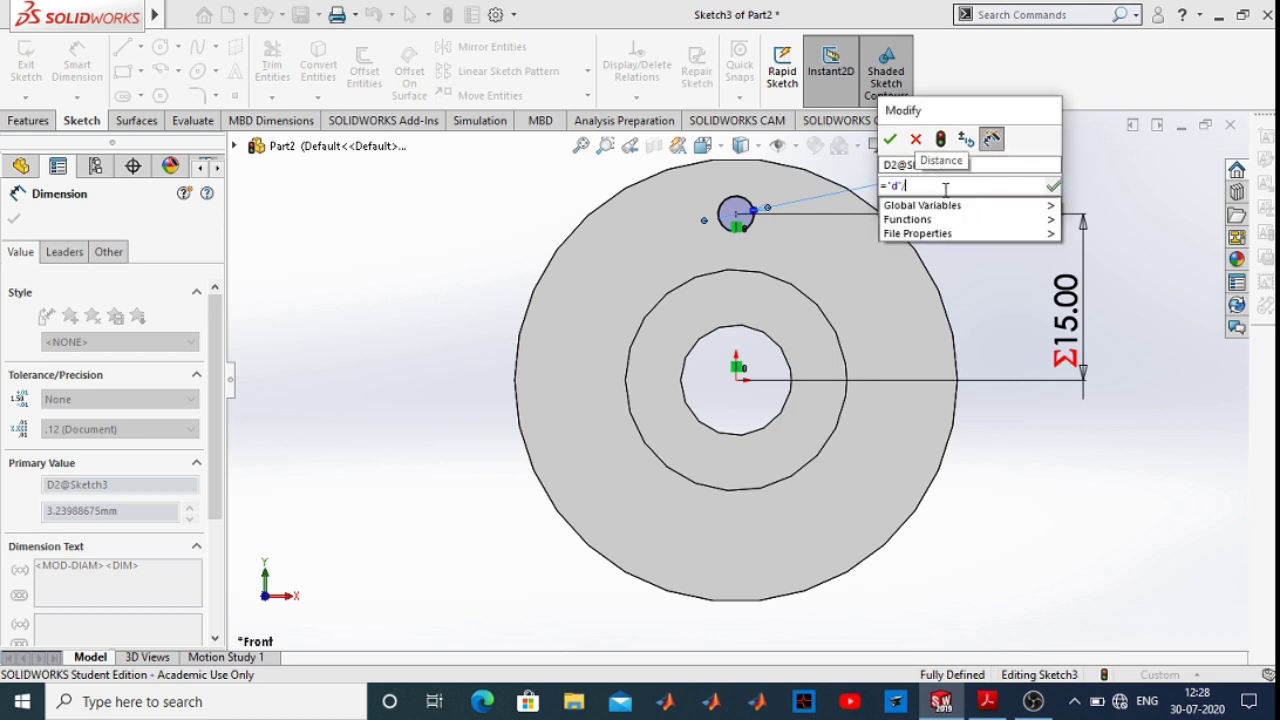
{"action": "type", "text": "3"}
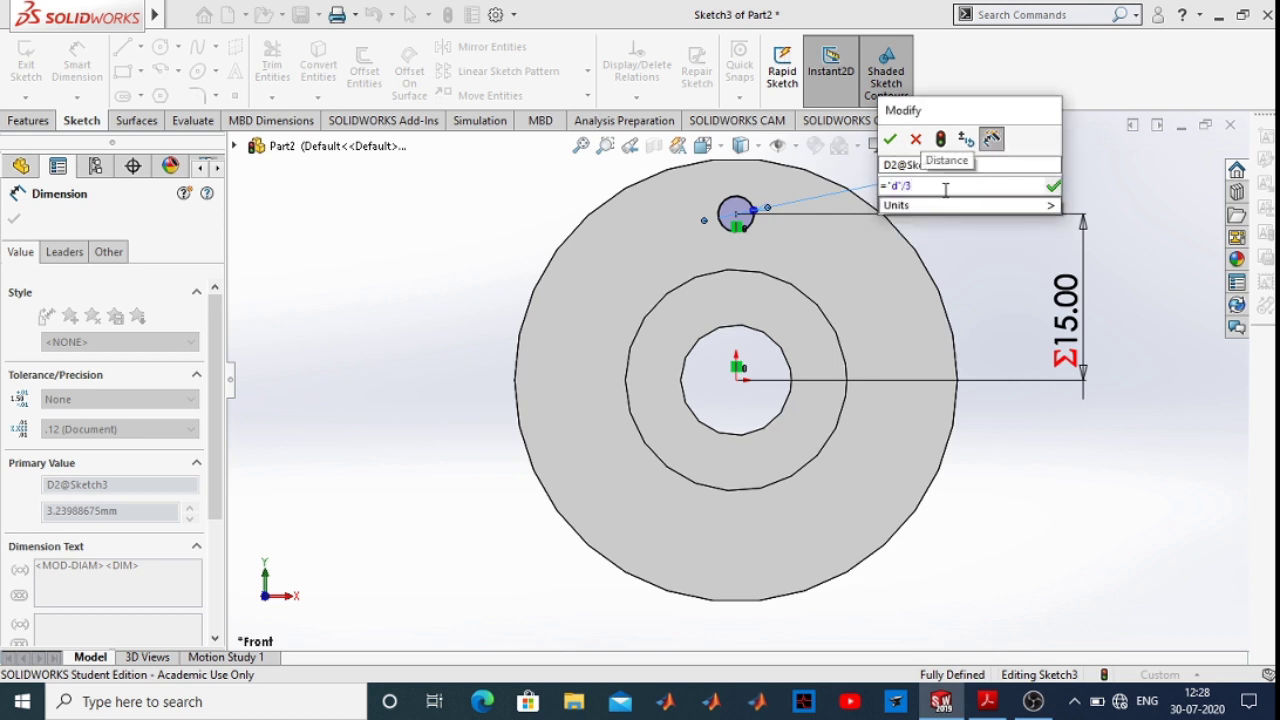
{"action": "left_click", "coordinate": [885, 142]}
{"action": "left_click", "coordinate": [1006, 206]}
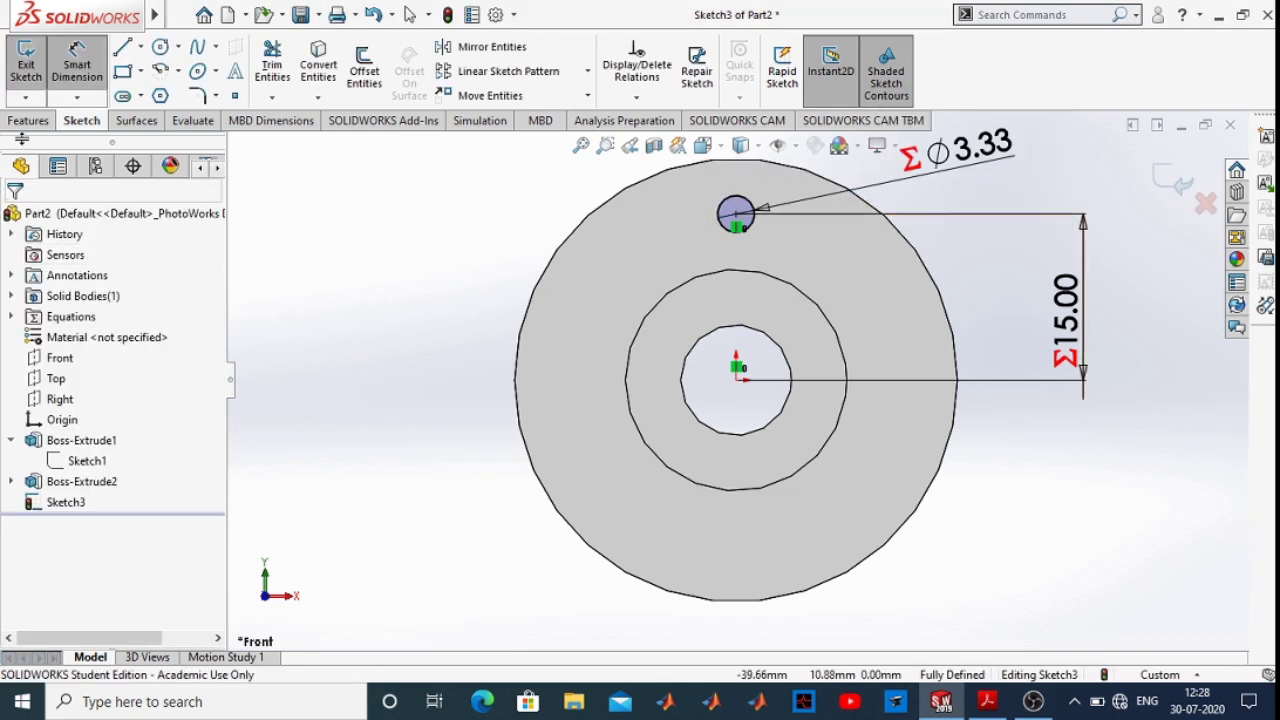
{"action": "left_click", "coordinate": [28, 121]}
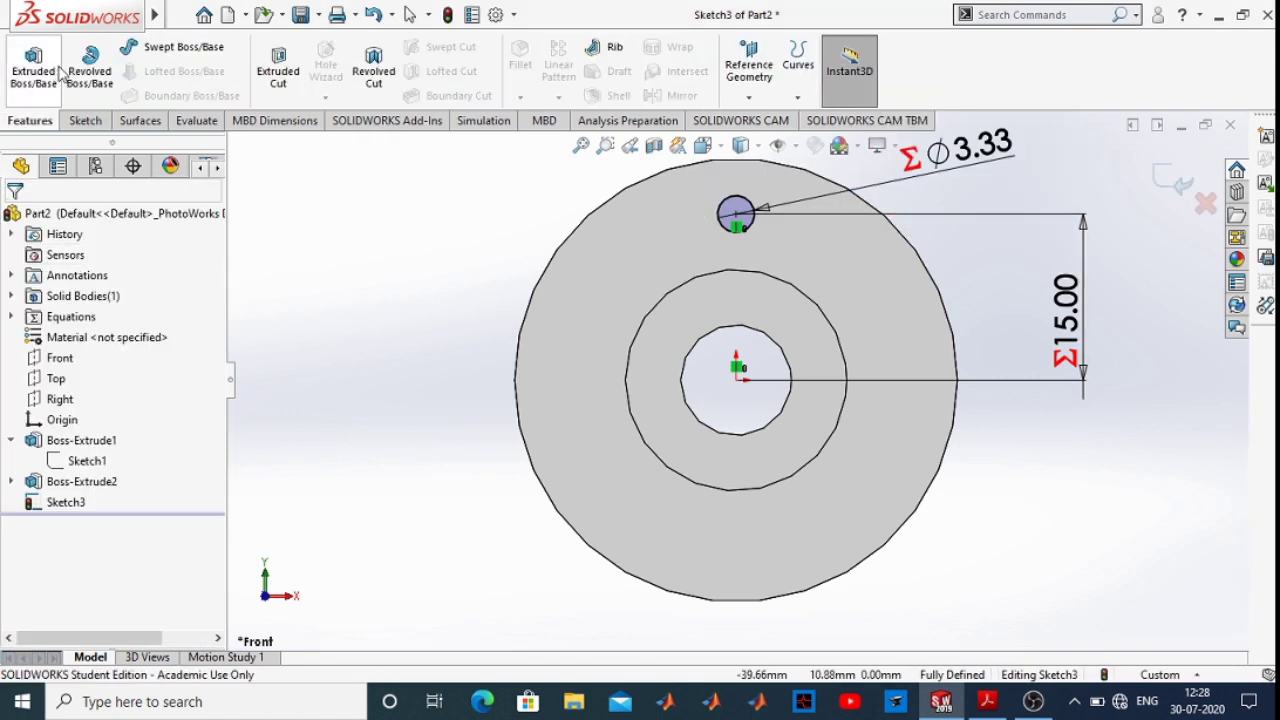
Start an Extruded Cut from the circle sketch, previewing a 3.00 mm depth
{"action": "left_click", "coordinate": [268, 76]}
{"action": "middle_click_drag", "start_coordinate": [563, 251], "coordinate": [683, 320]}
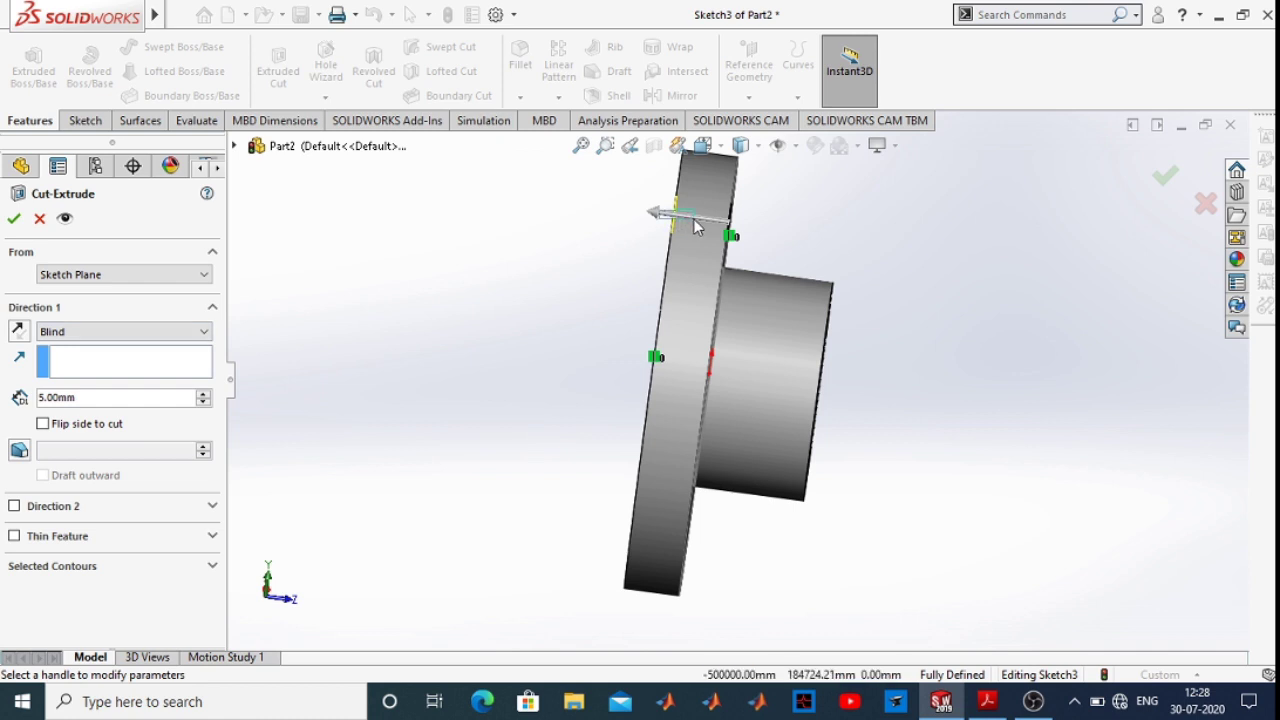
{"action": "mouse_move", "coordinate": [670, 216]}
{"action": "left_mouse_down"}
{"action": "mouse_move", "coordinate": [684, 208]}
{"action": "mouse_move", "coordinate": [700, 228]}
{"action": "mouse_move", "coordinate": [660, 222]}
{"action": "left_mouse_up"}
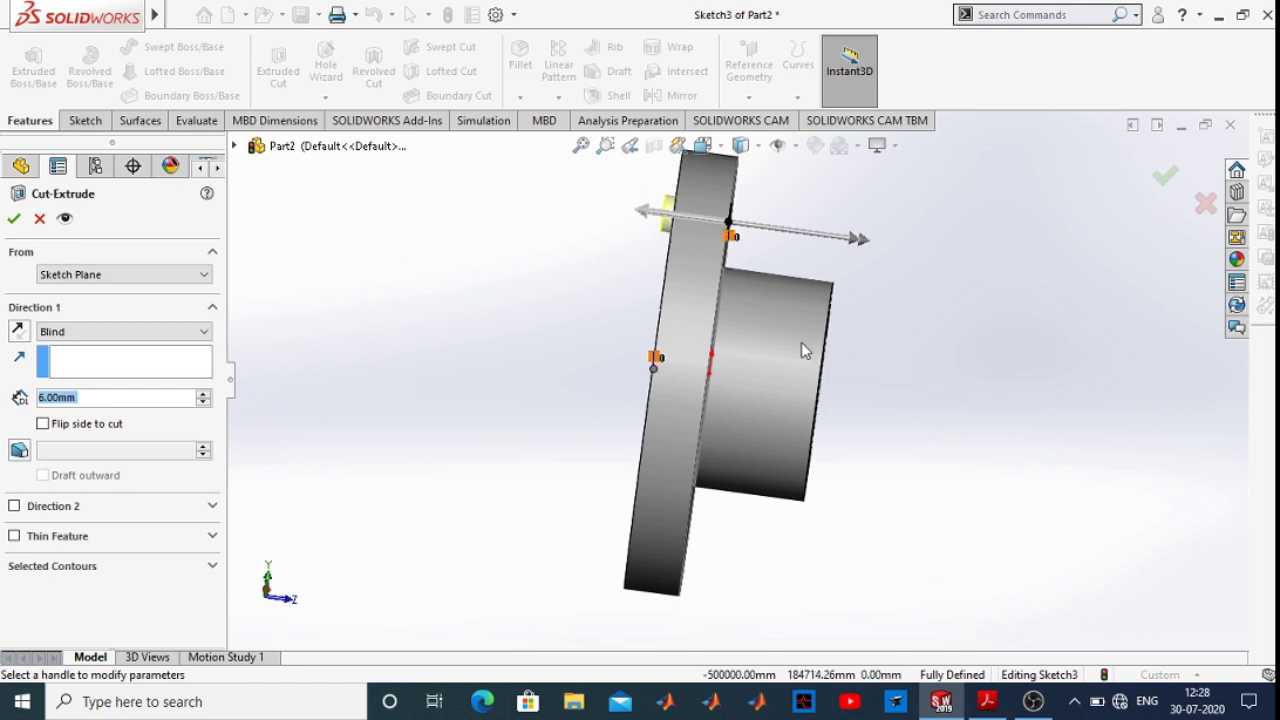
{"action": "mouse_move", "coordinate": [823, 375]}
{"action": "middle_mouse_down"}
{"action": "mouse_move", "coordinate": [735, 338]}
{"action": "mouse_move", "coordinate": [712, 300]}
{"action": "middle_mouse_up"}
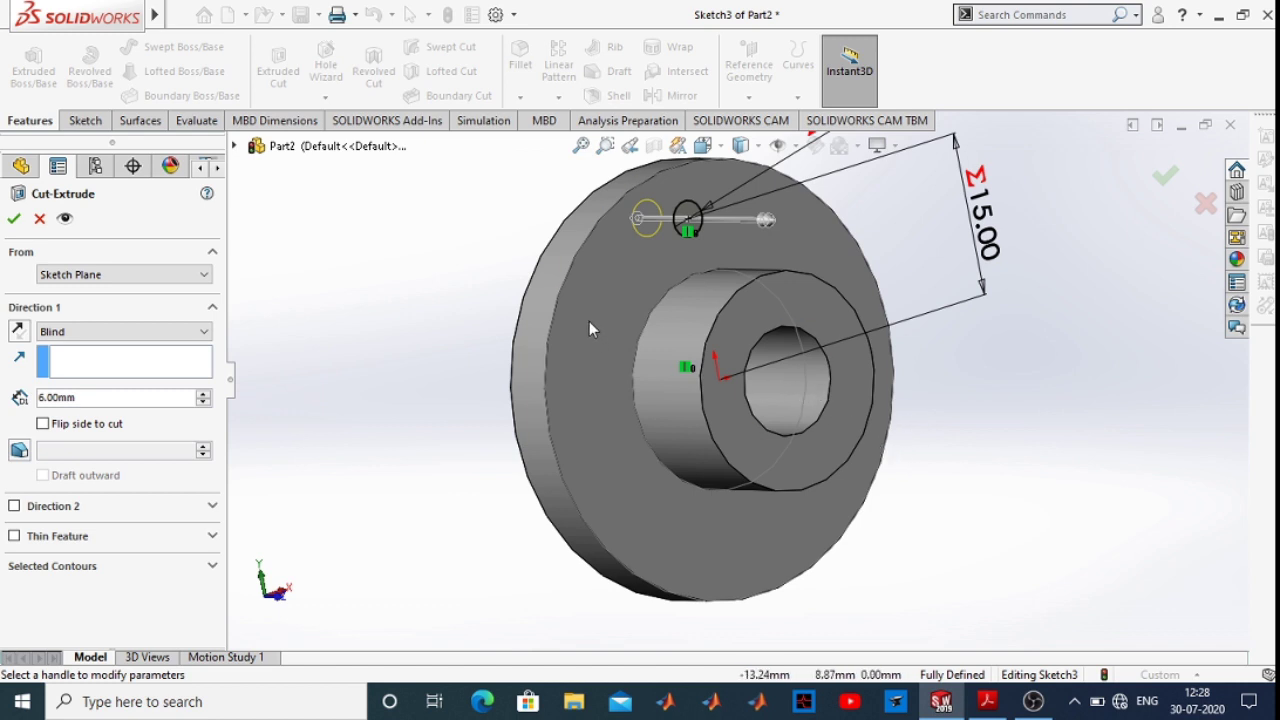
{"action": "middle_click_drag", "start_coordinate": [589, 321], "coordinate": [650, 352]}
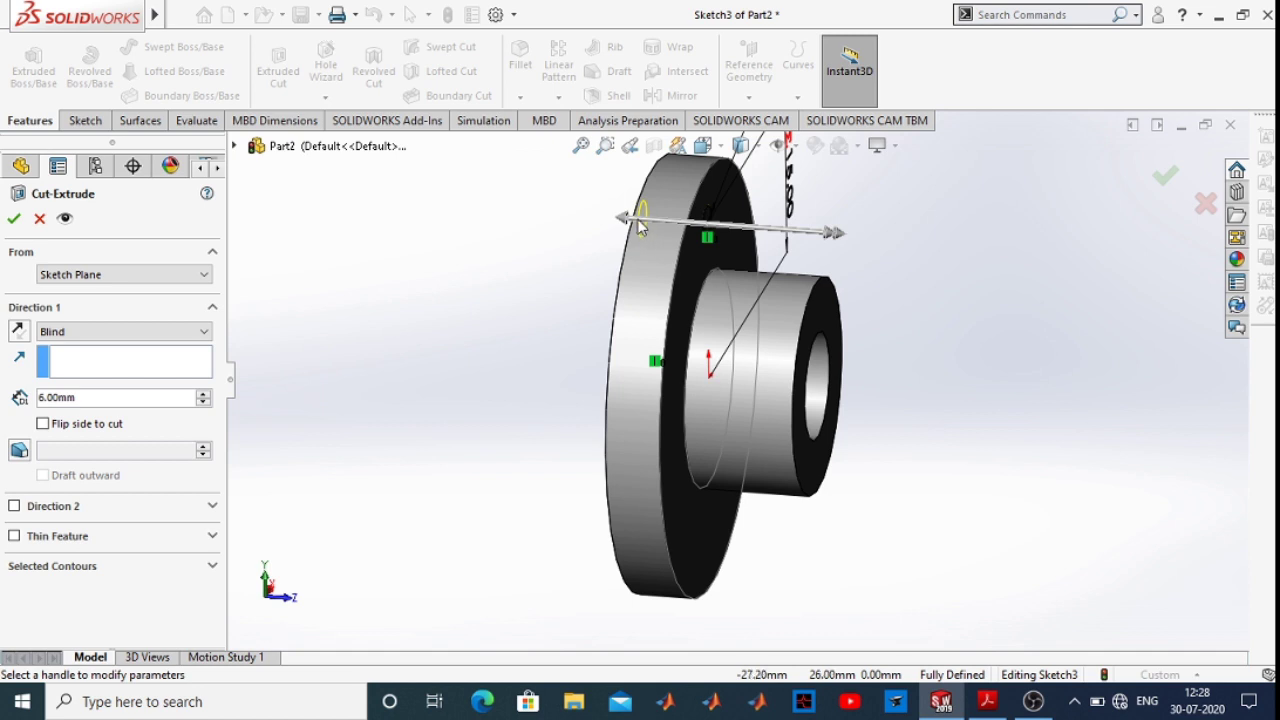
{"action": "middle_click_drag", "start_coordinate": [640, 274], "coordinate": [642, 232]}
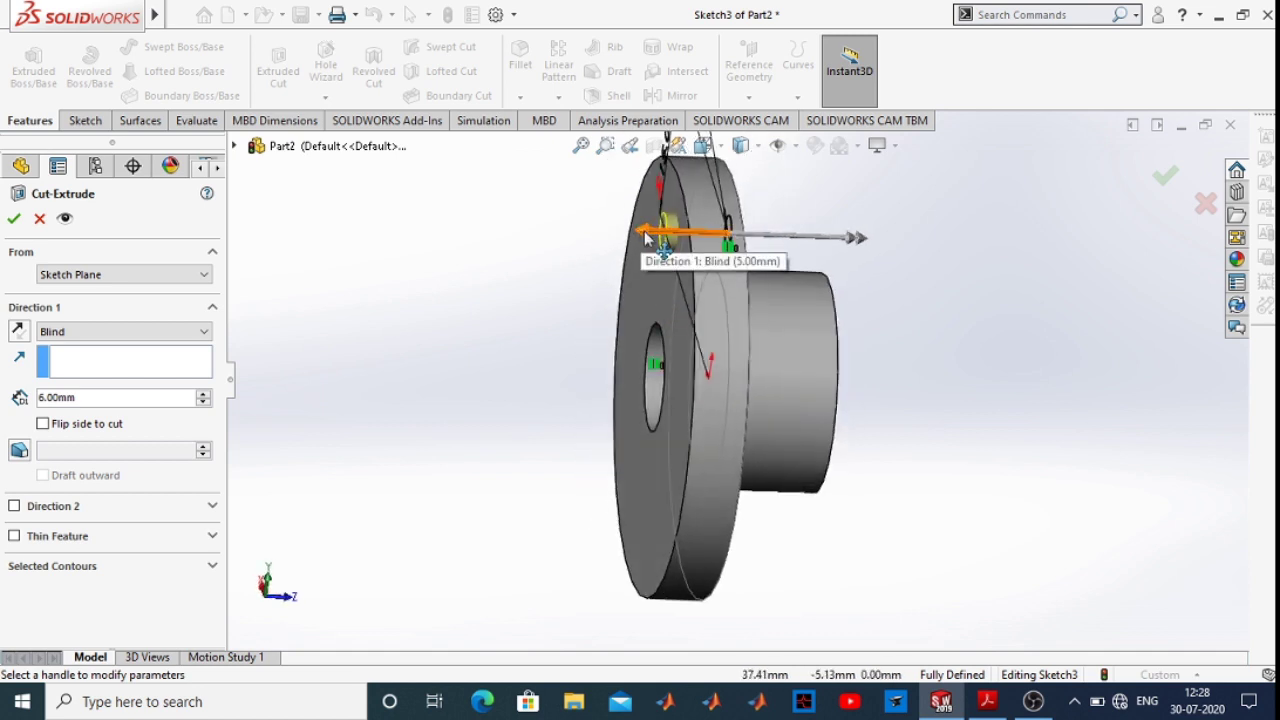
{"action": "left_click_drag", "start_coordinate": [642, 230], "coordinate": [700, 240]}
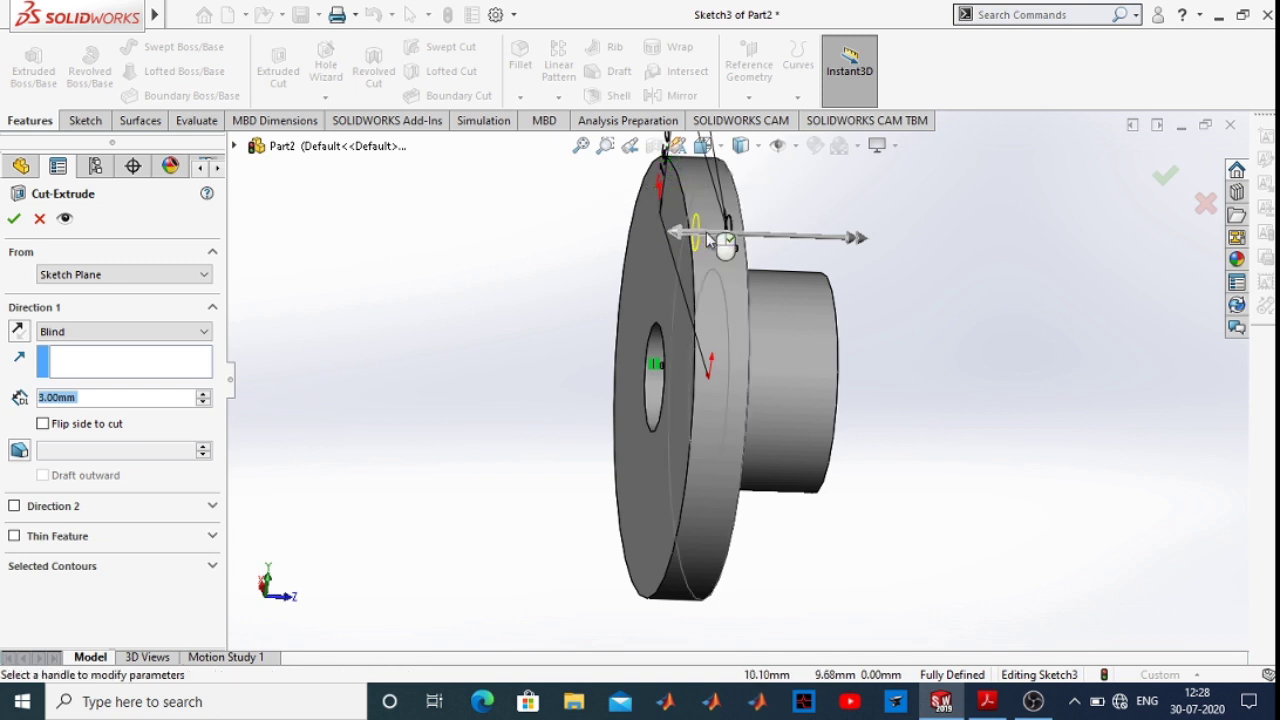
{"action": "scroll", "coordinate": [705, 250], "scroll_direction": "down", "scroll_amount": 5}
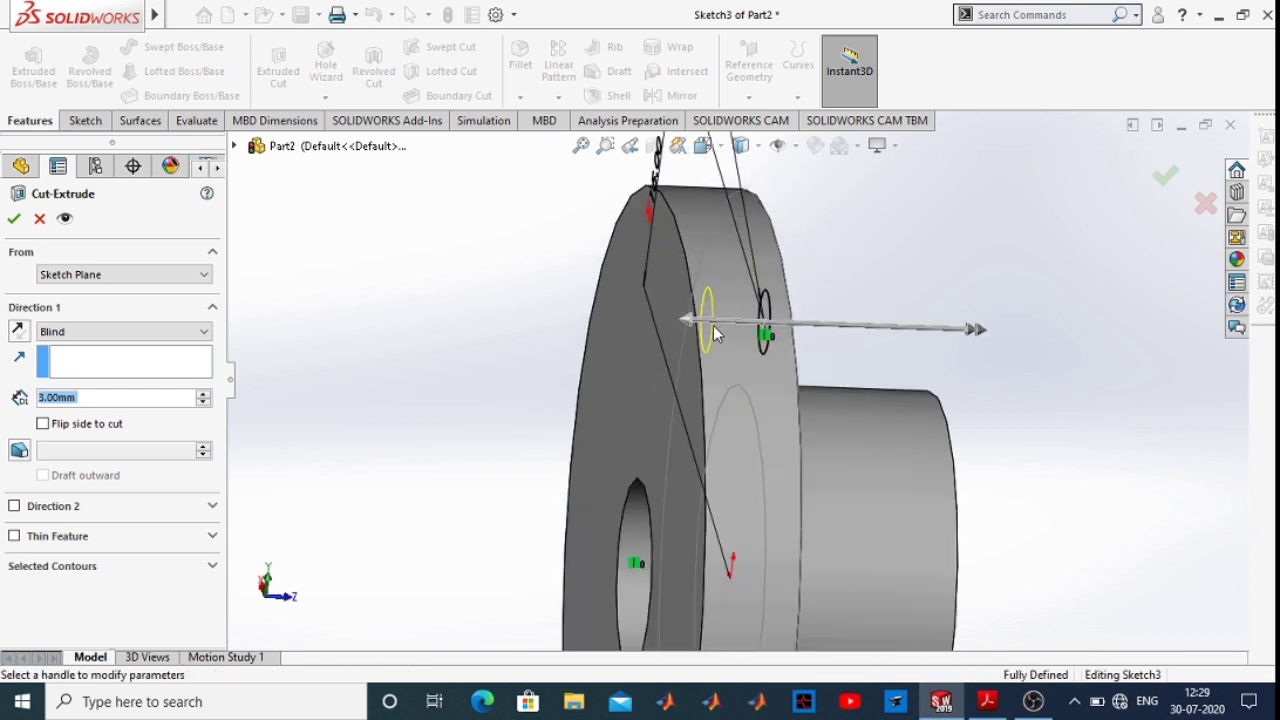
{"action": "middle_click_drag", "start_coordinate": [713, 325], "coordinate": [611, 335]}
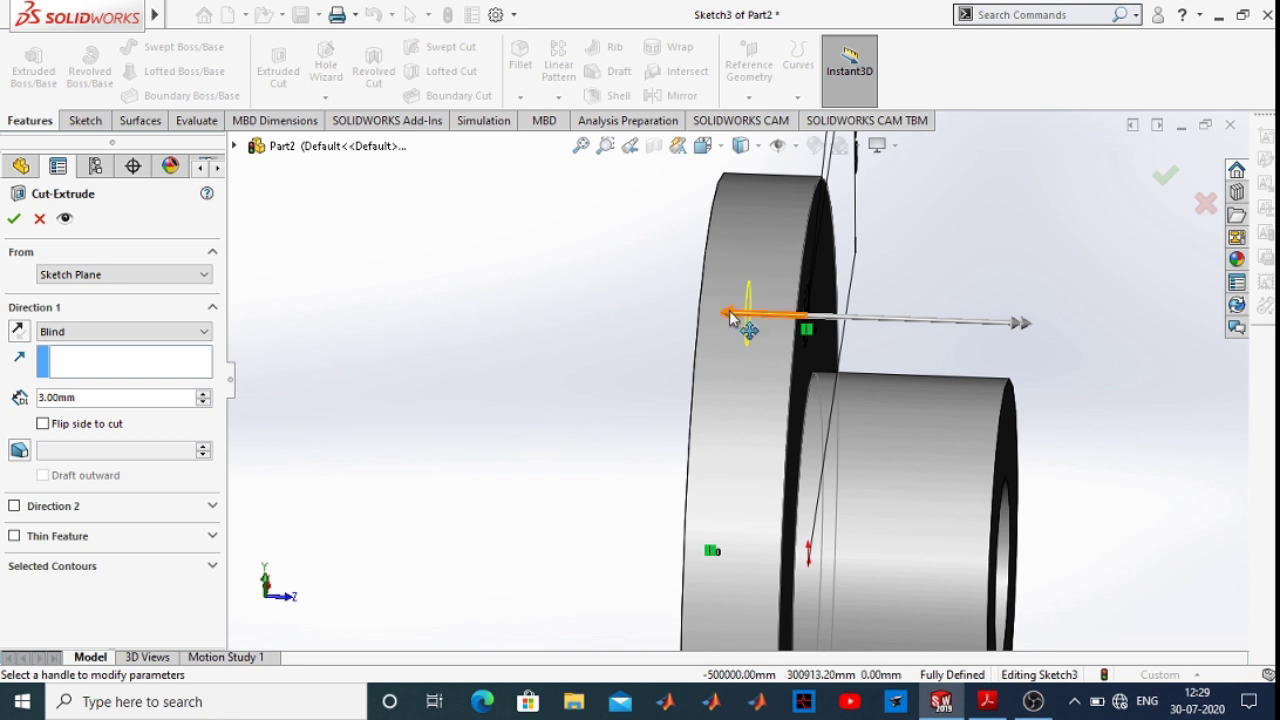
End the cut Up To Surface at the flange face and confirm Cut-Extrude1
{"action": "left_click", "coordinate": [73, 334]}
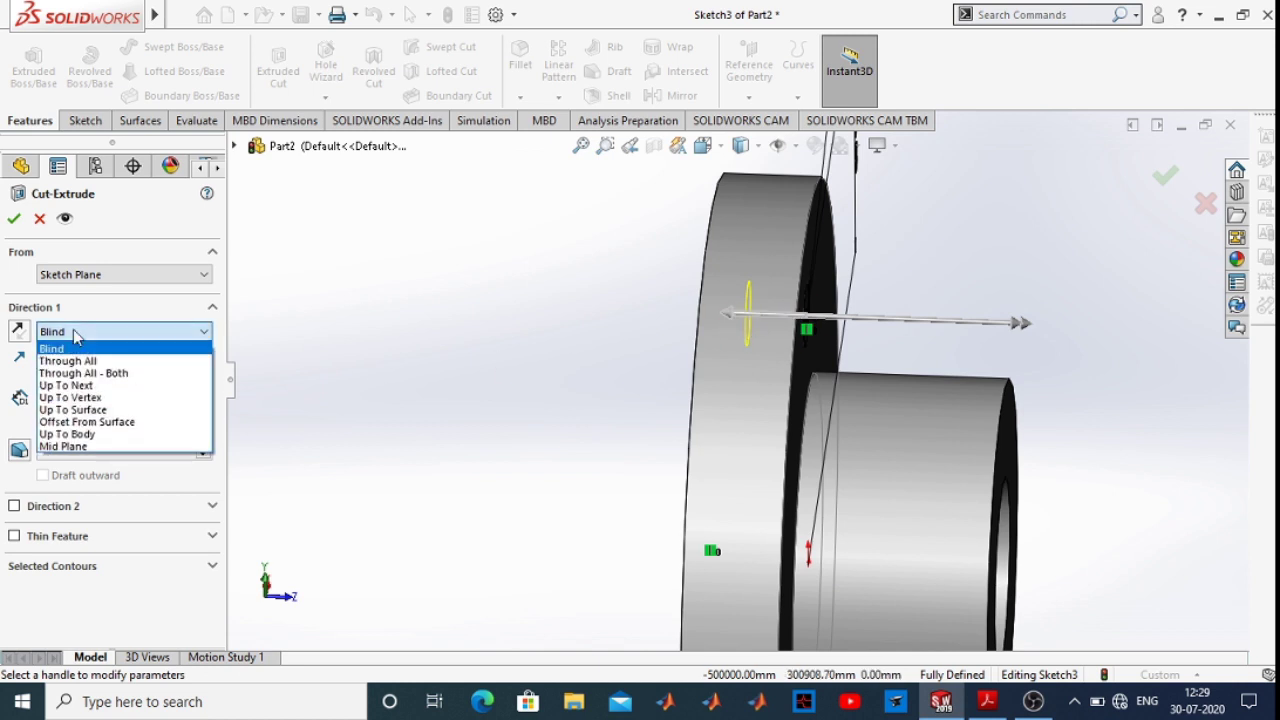
{"action": "left_click", "coordinate": [70, 410]}
{"action": "mouse_move", "coordinate": [609, 394]}
{"action": "middle_mouse_down"}
{"action": "mouse_move", "coordinate": [637, 380]}
{"action": "mouse_move", "coordinate": [630, 398]}
{"action": "middle_mouse_up"}
{"action": "scroll", "coordinate": [630, 398], "scroll_direction": "up", "scroll_amount": 3}
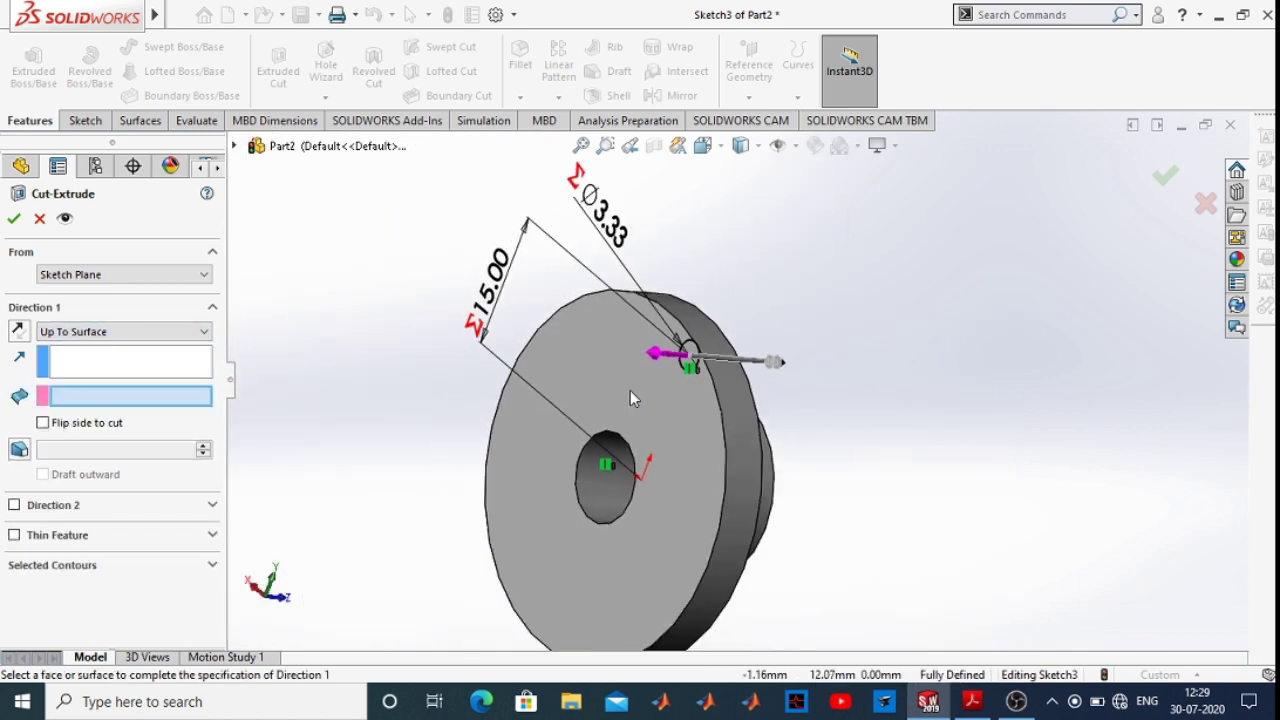
{"action": "left_click", "coordinate": [684, 410]}
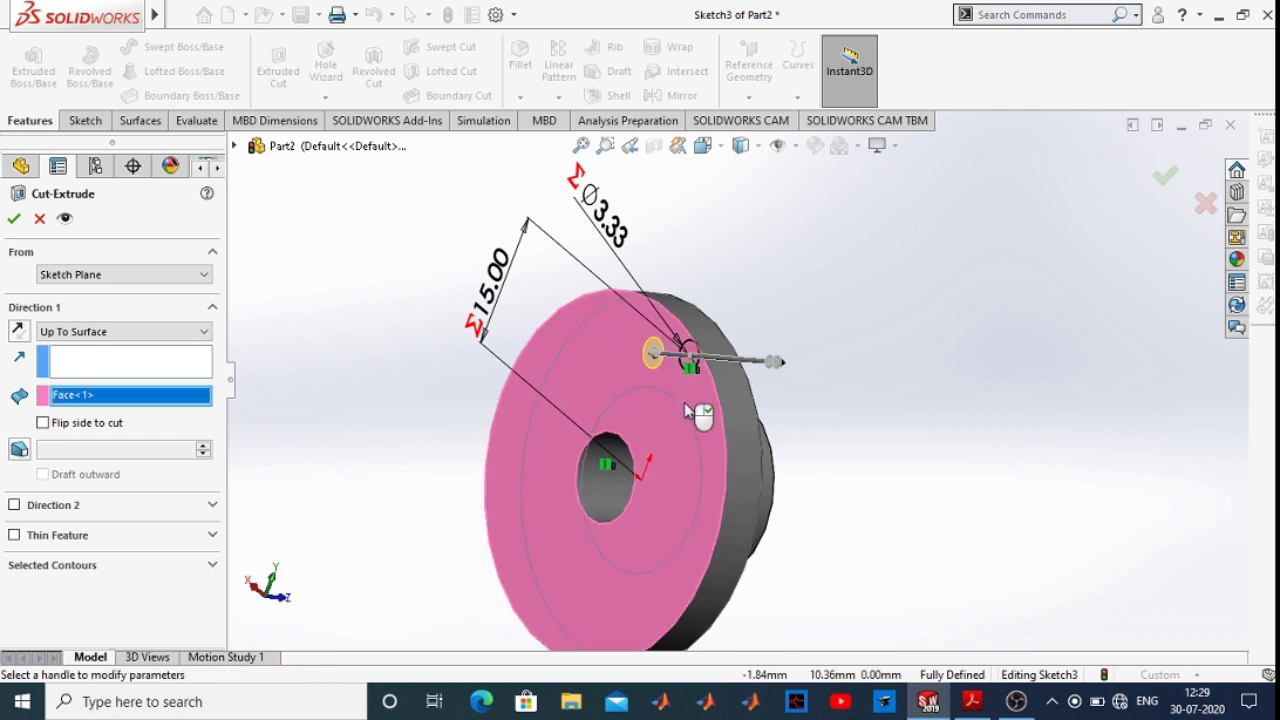
{"action": "scroll", "coordinate": [688, 412], "scroll_direction": "down", "scroll_amount": 2}
{"action": "left_click", "coordinate": [14, 218]}
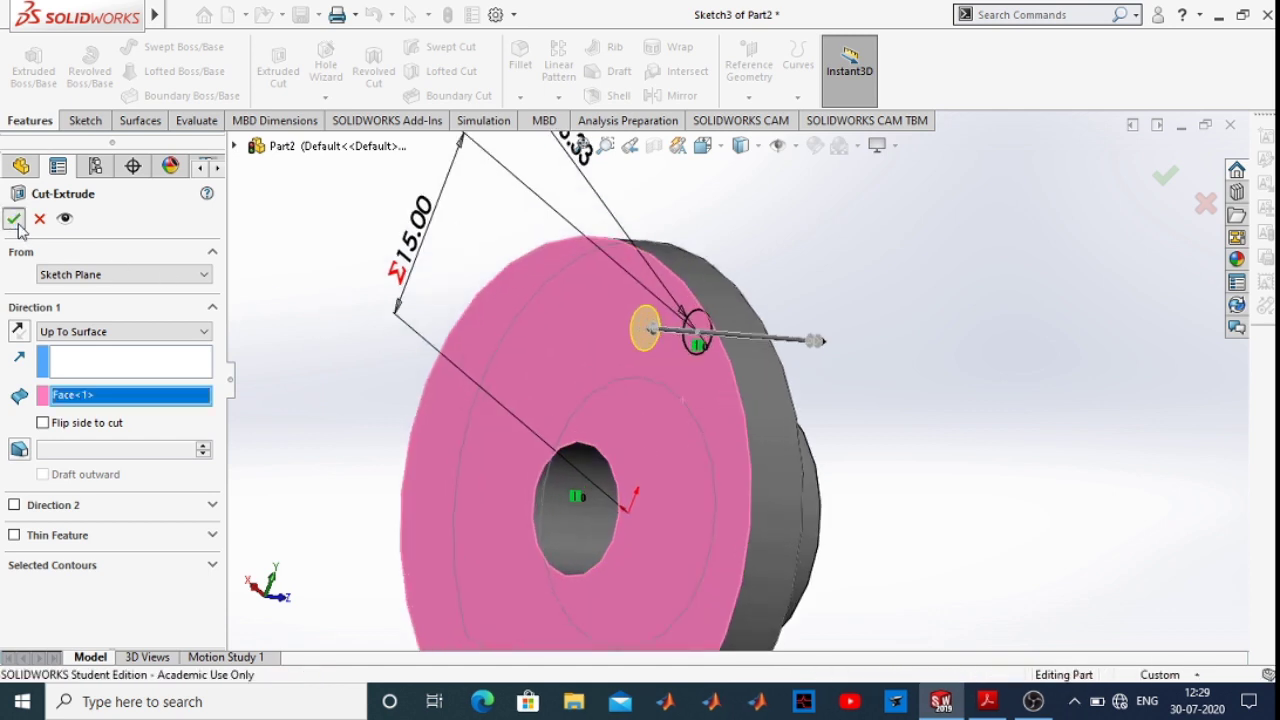
{"action": "scroll", "coordinate": [822, 370], "scroll_direction": "up", "scroll_amount": 3}
{"action": "middle_click_drag", "start_coordinate": [822, 370], "coordinate": [693, 343]}
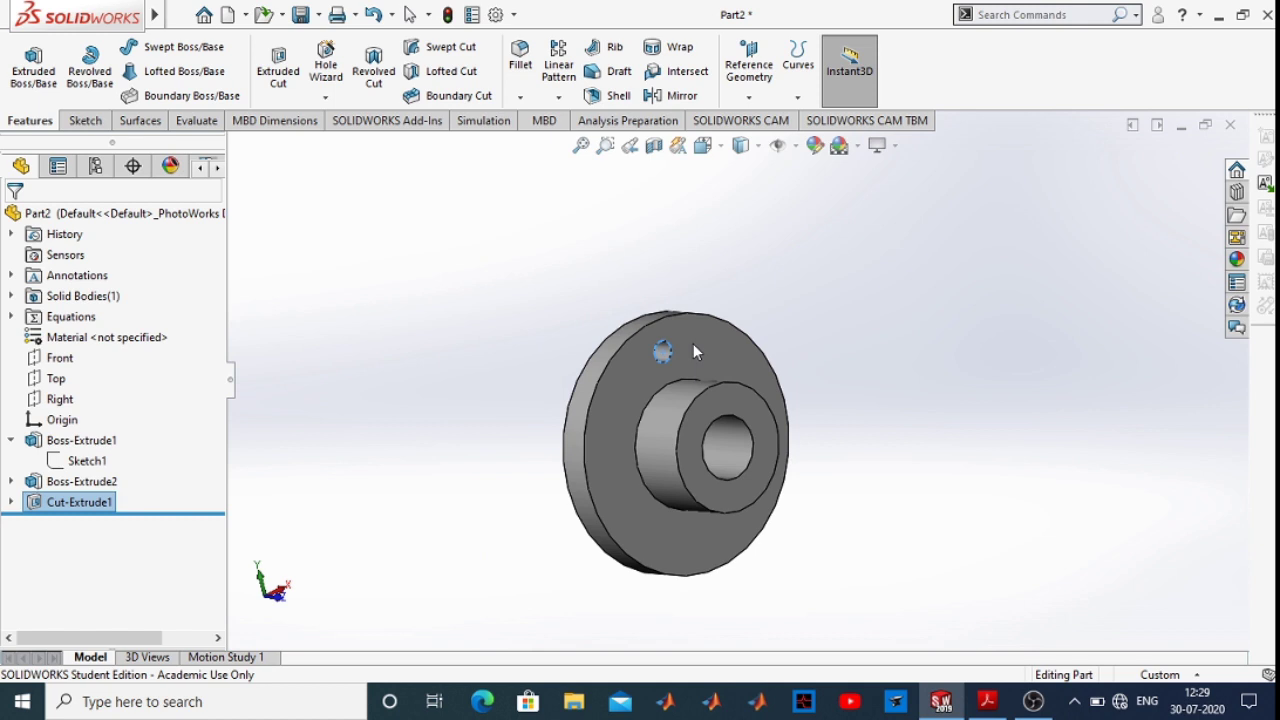
Start a Circular Pattern of Cut-Extrude1 with temporary axes shown
{"action": "left_click", "coordinate": [918, 277]}
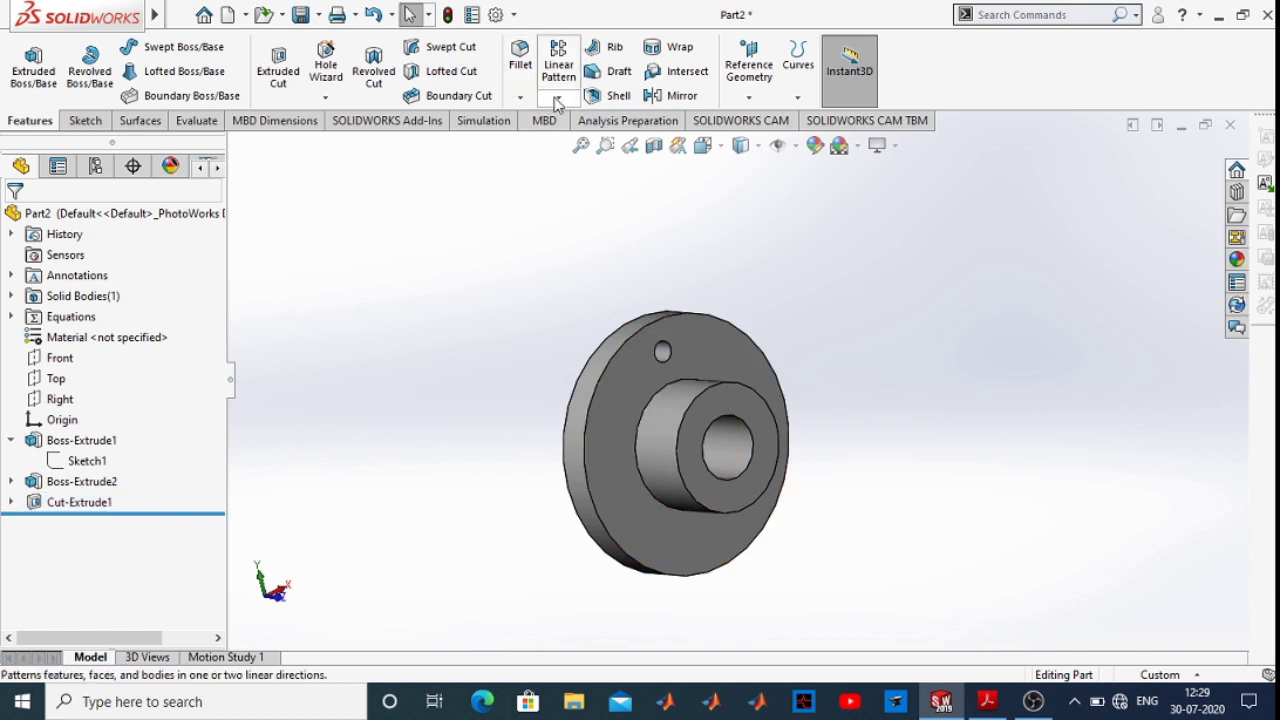
{"action": "left_click", "coordinate": [557, 100]}
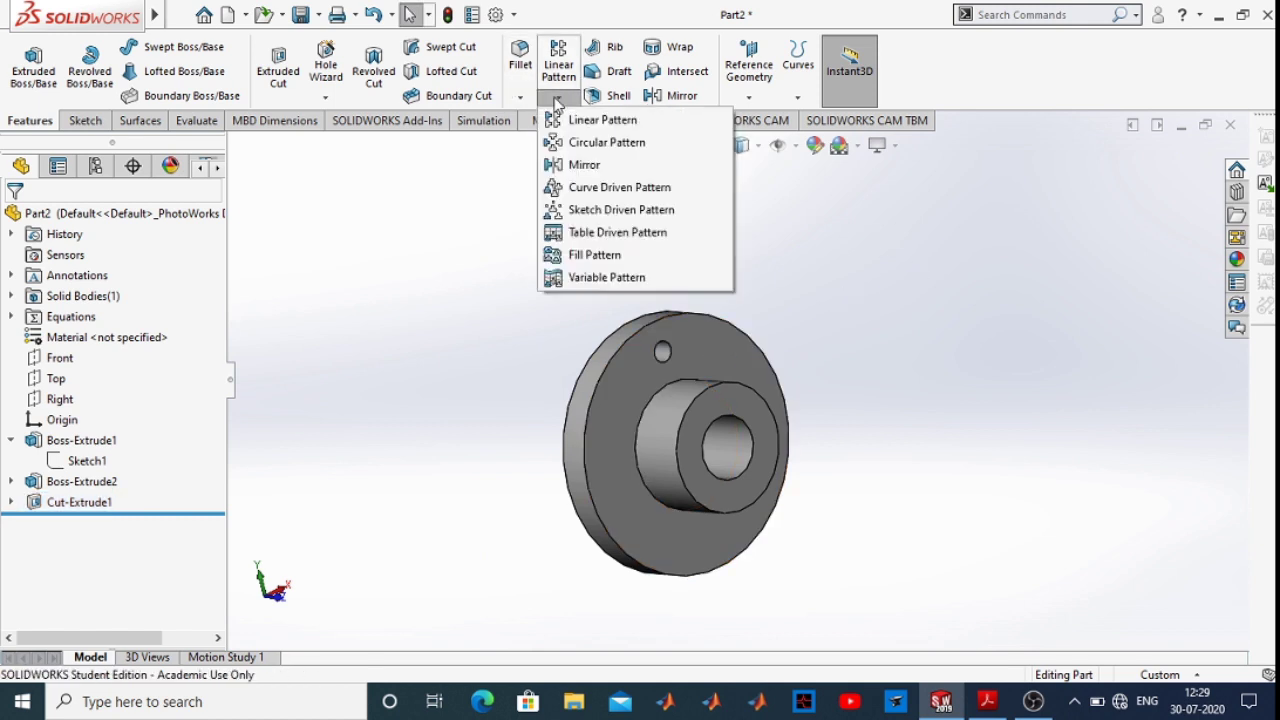
{"action": "left_click", "coordinate": [930, 219]}
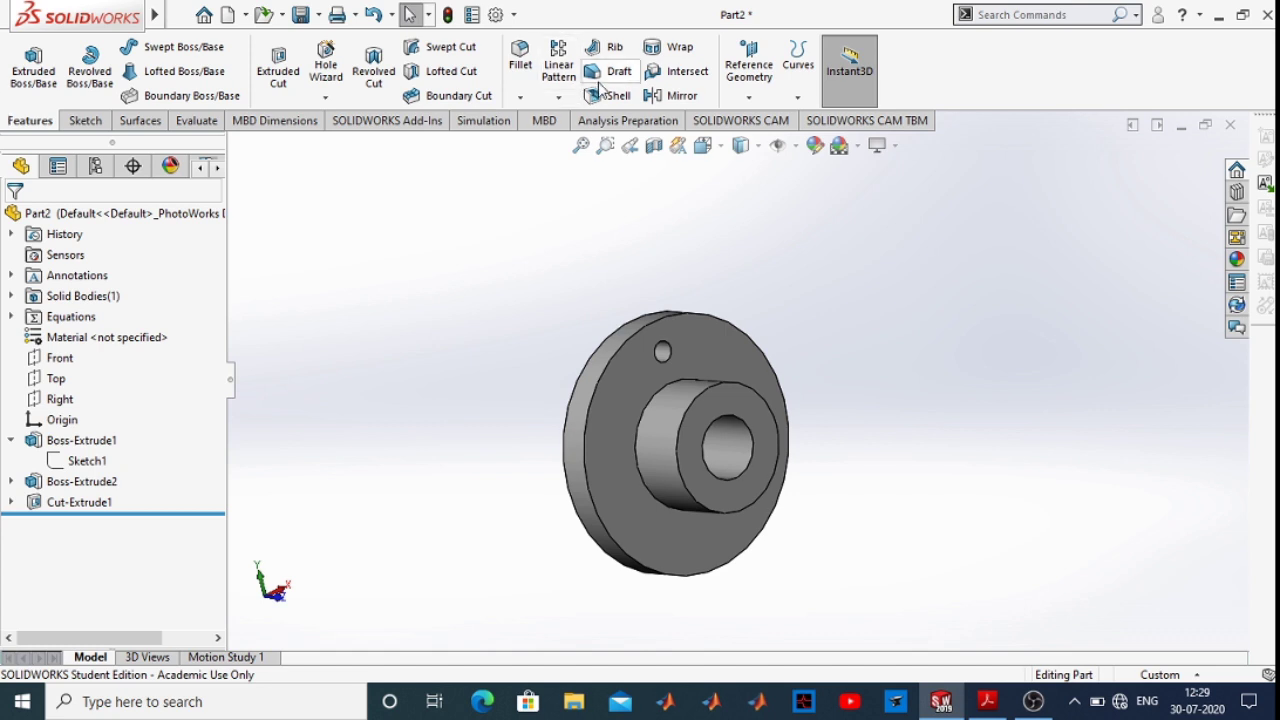
{"action": "left_click", "coordinate": [566, 103]}
{"action": "left_click", "coordinate": [585, 142]}
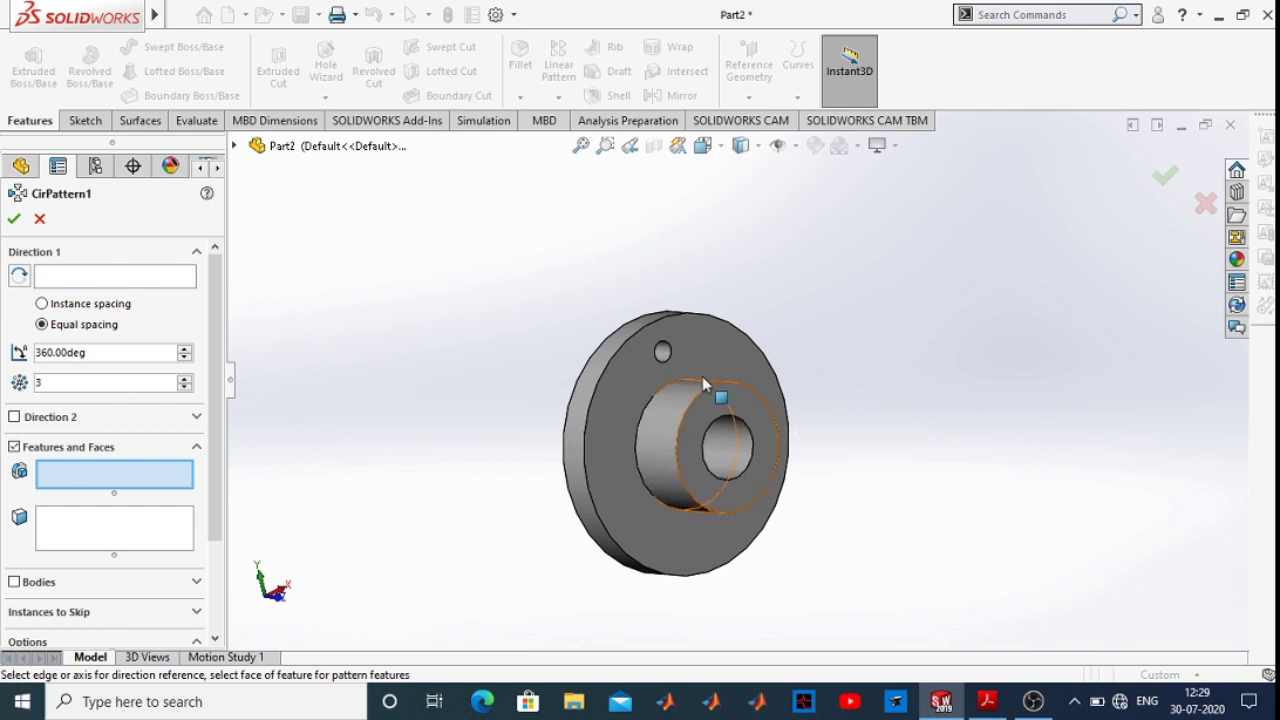
{"action": "scroll", "coordinate": [702, 376], "scroll_direction": "down", "scroll_amount": 3}
{"action": "scroll", "coordinate": [660, 368], "scroll_direction": "down", "scroll_amount": 2}
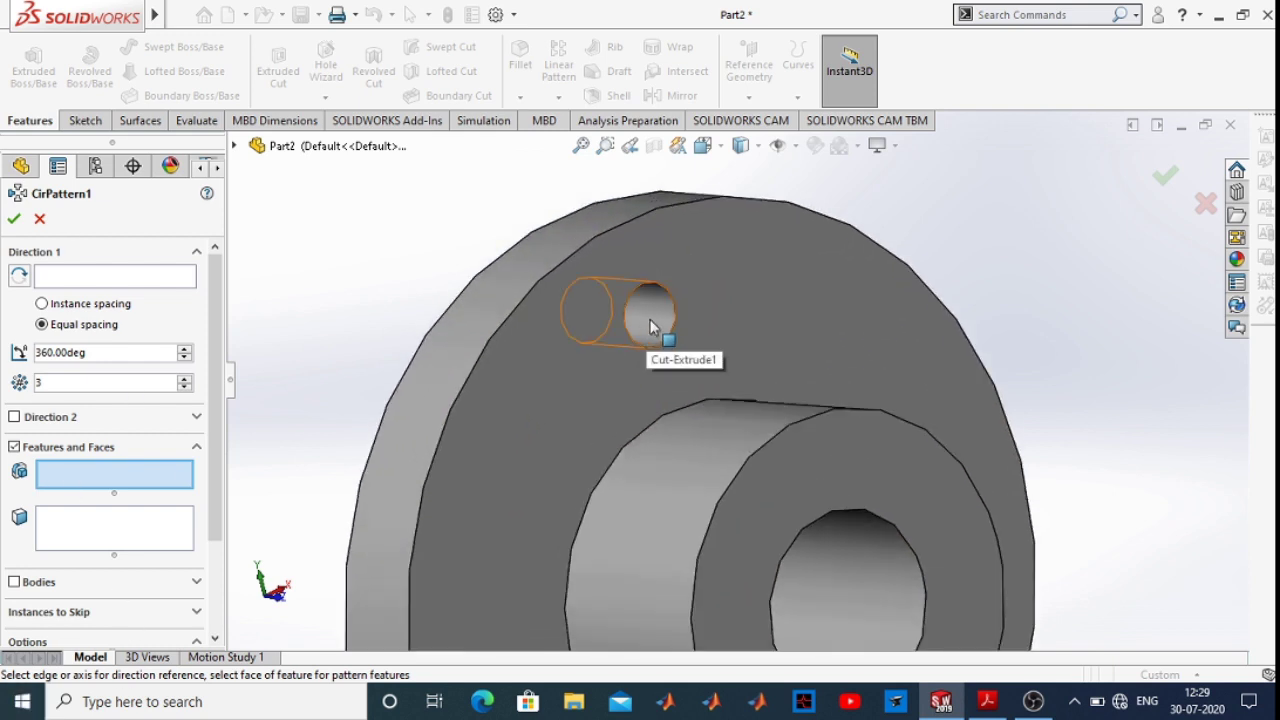
{"action": "left_click", "coordinate": [651, 328]}
{"action": "scroll", "coordinate": [646, 341], "scroll_direction": "up", "scroll_amount": 3}
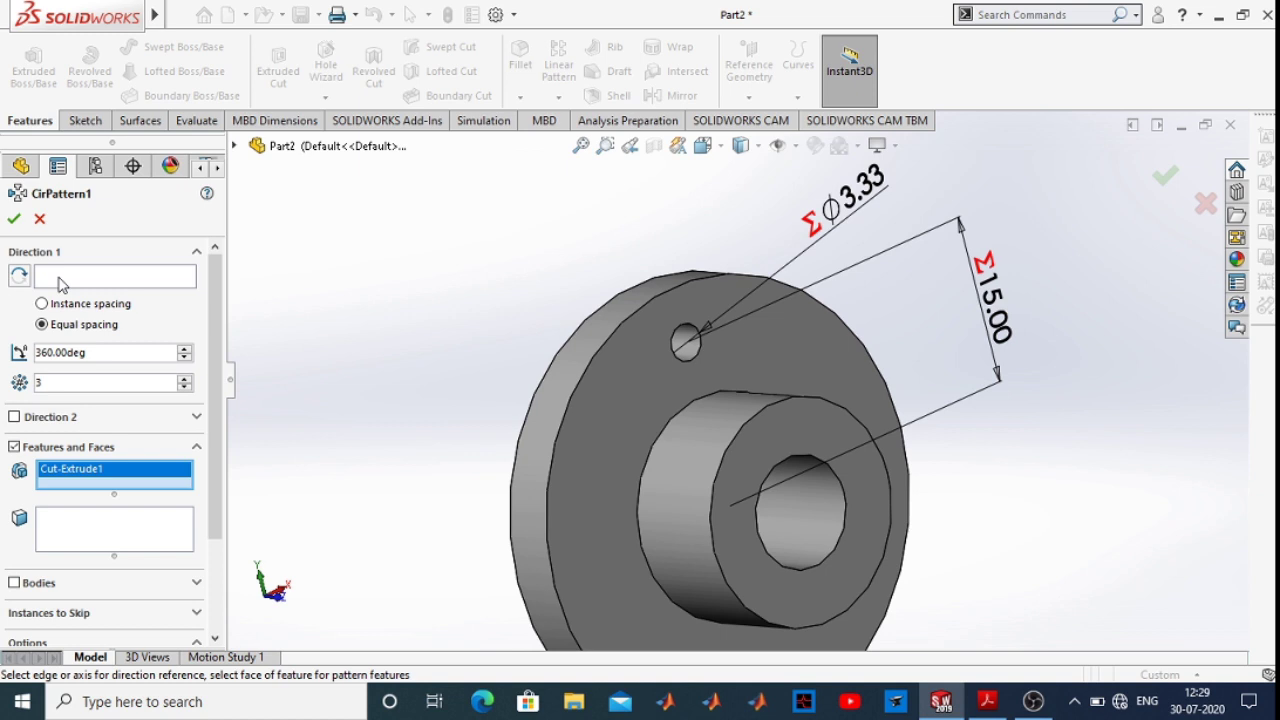
{"action": "left_click", "coordinate": [797, 146]}
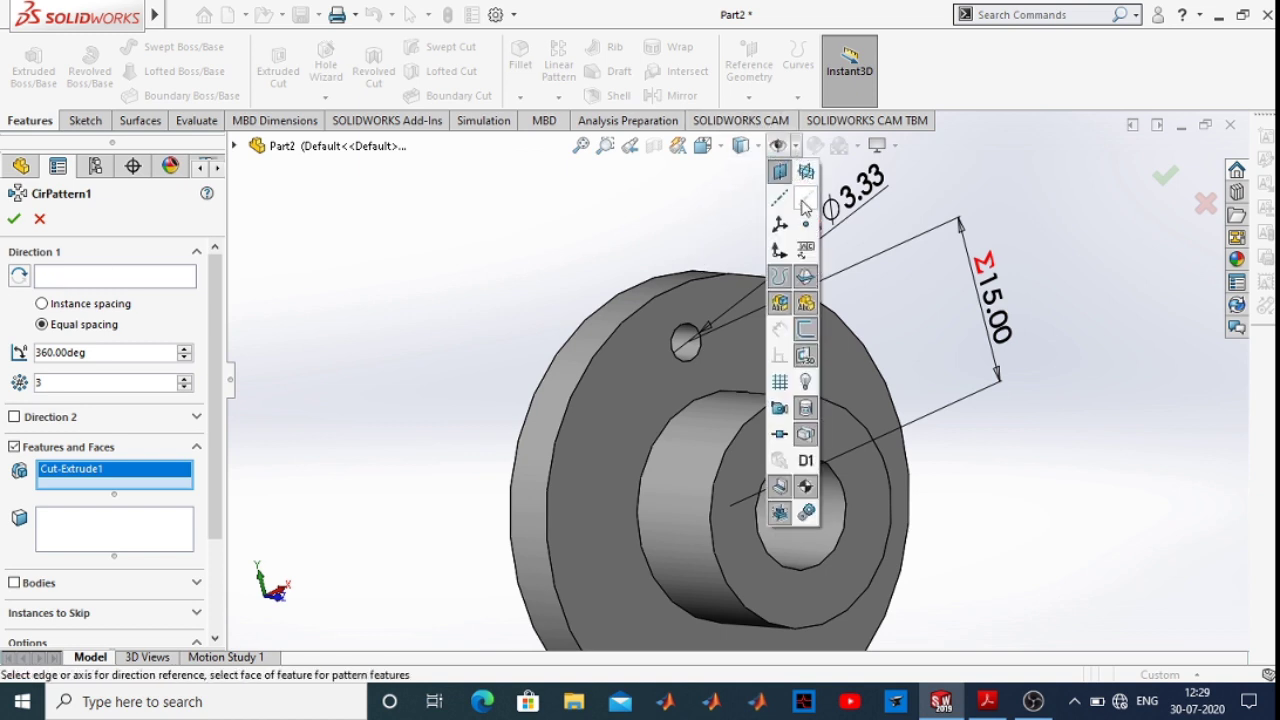
{"action": "left_click", "coordinate": [805, 203]}
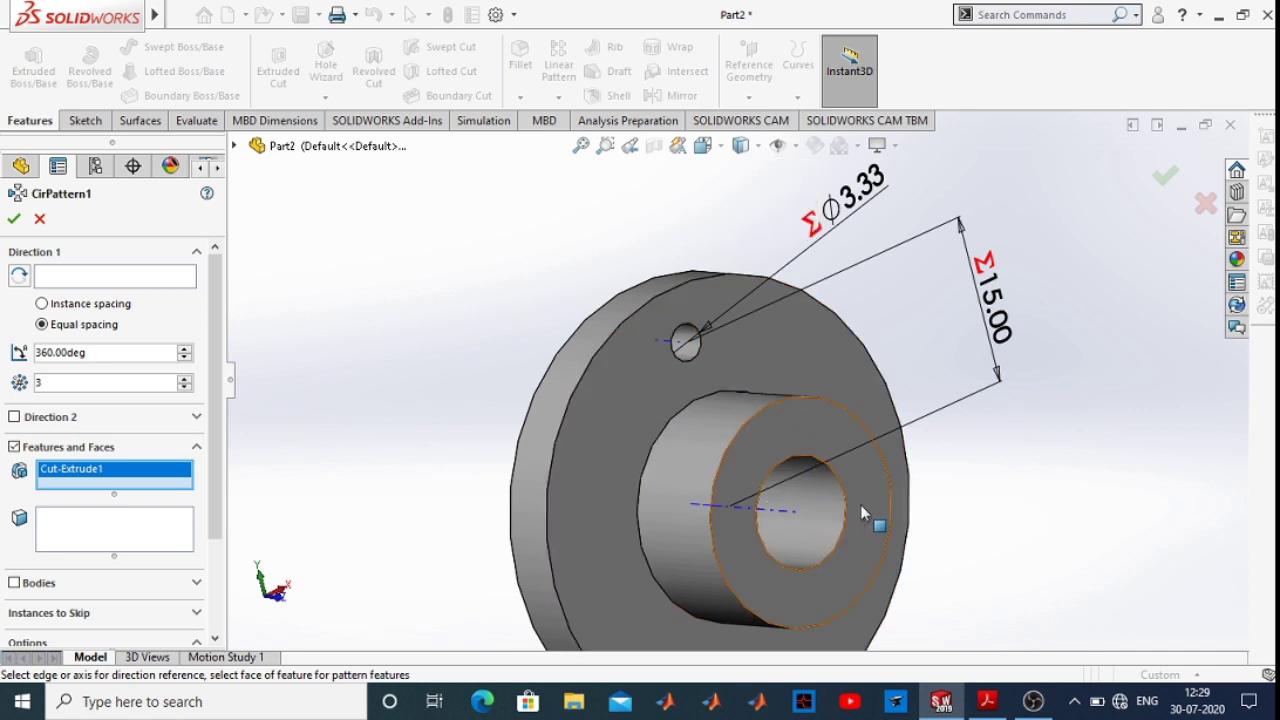
Pattern about the central axis with 3 equally spaced instances over 360°
{"action": "left_click", "coordinate": [781, 519]}
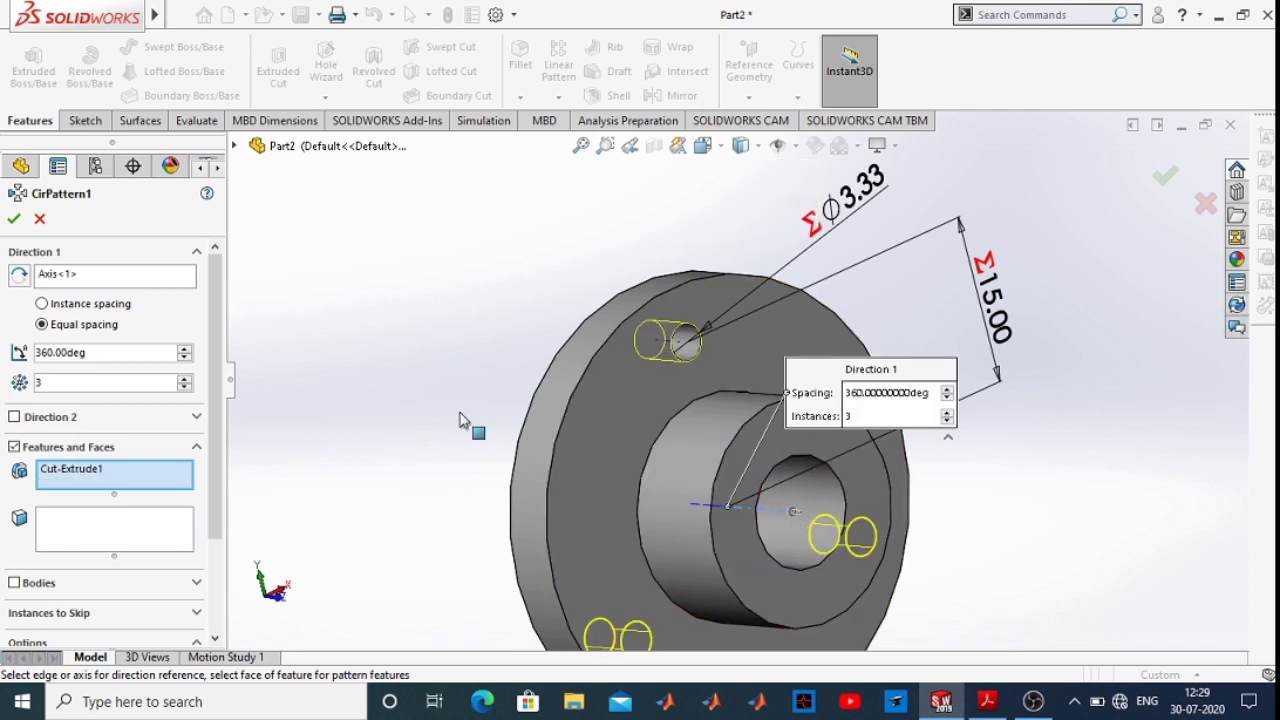
{"action": "scroll", "coordinate": [735, 437], "scroll_direction": "up", "scroll_amount": 3}
{"action": "middle_click_drag", "start_coordinate": [777, 523], "coordinate": [663, 557]}
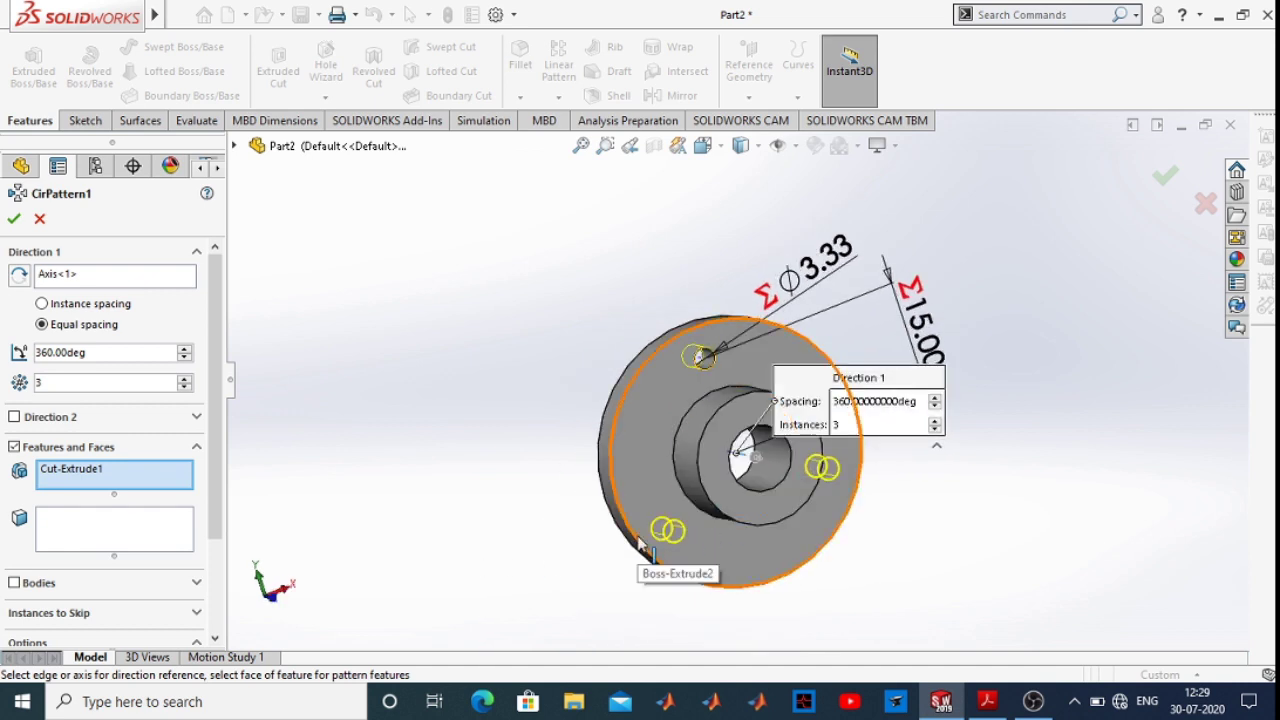
{"action": "left_click", "coordinate": [42, 305]}
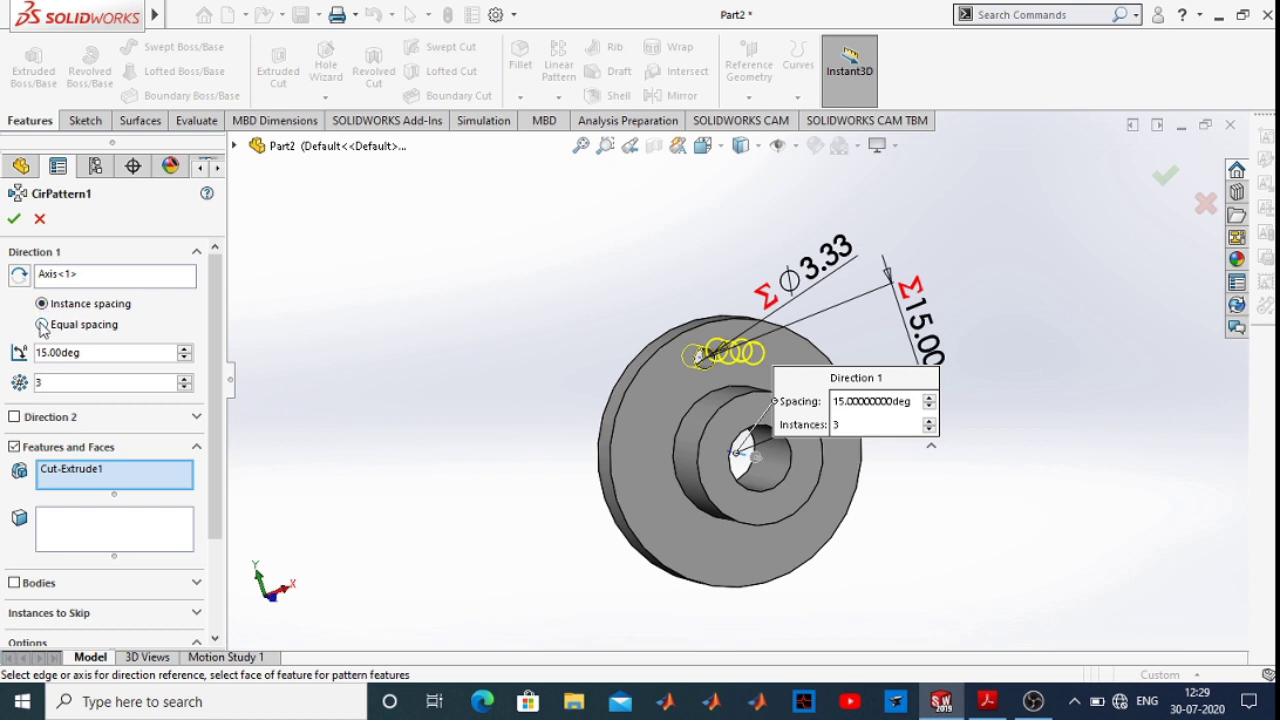
{"action": "left_click", "coordinate": [42, 325]}
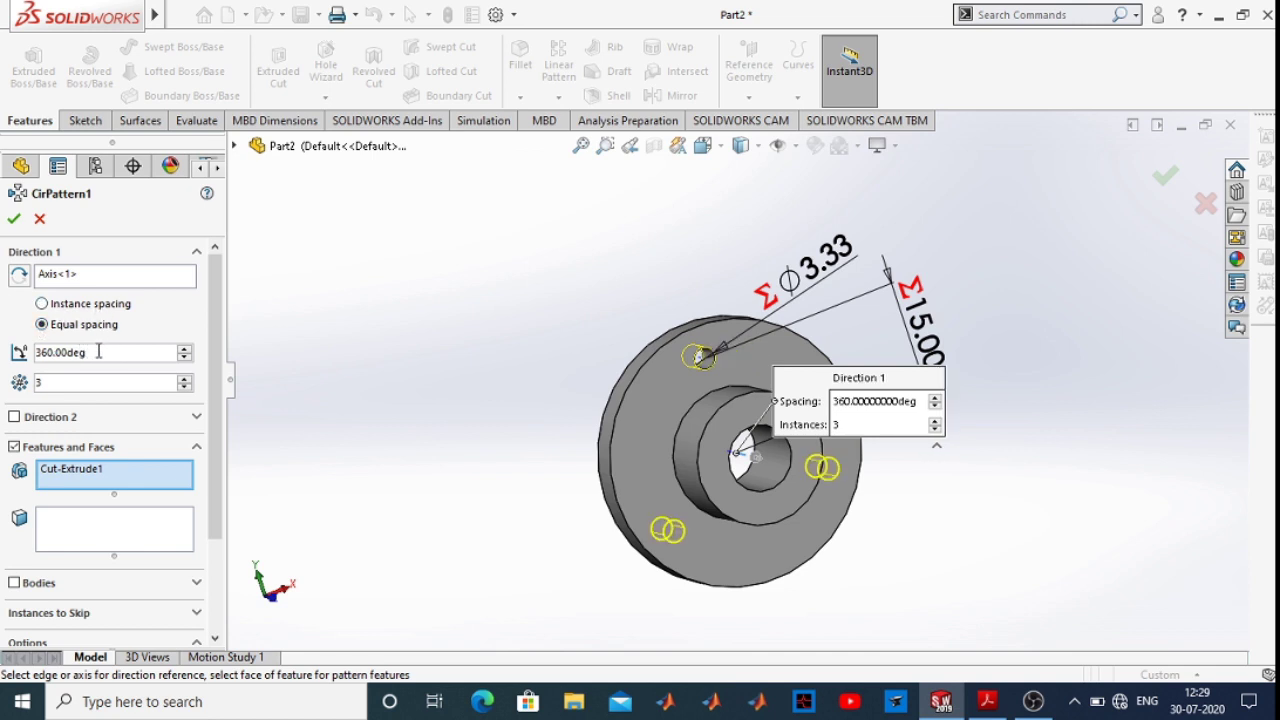
{"action": "left_click", "coordinate": [13, 220]}
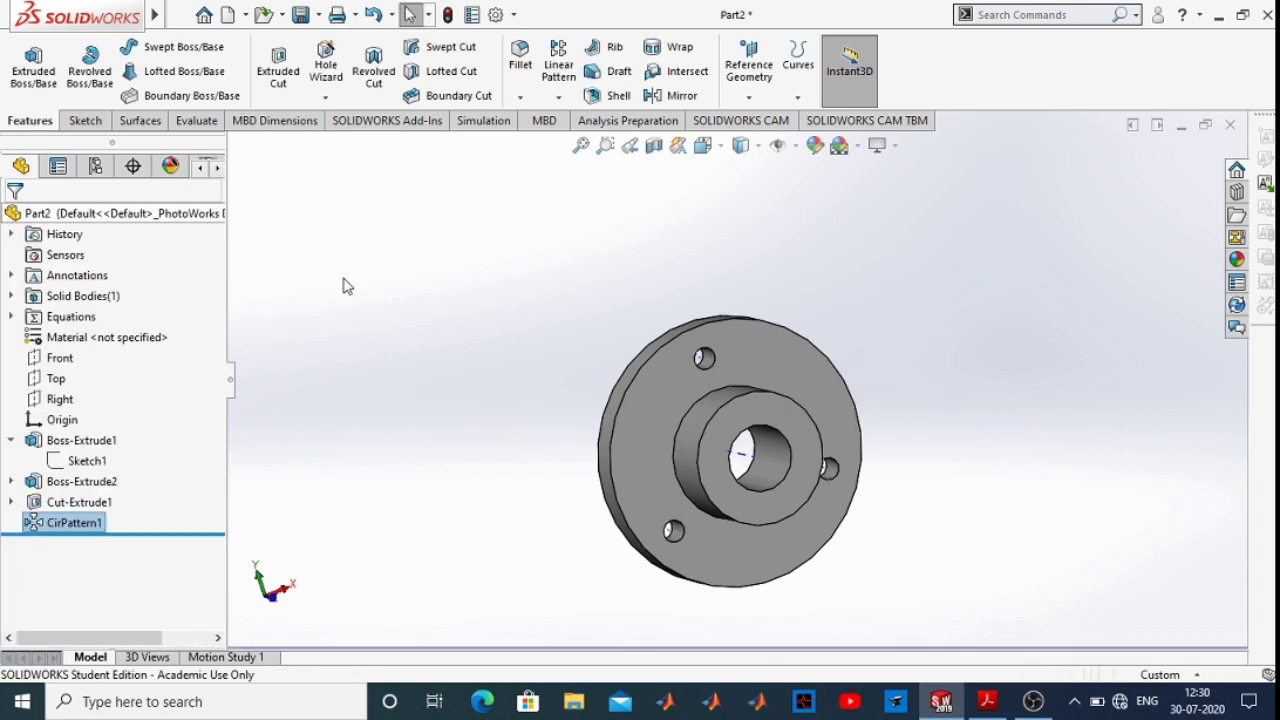
{"action": "scroll", "coordinate": [620, 400], "scroll_direction": "down", "scroll_amount": 3}
{"action": "middle_click_drag", "start_coordinate": [611, 420], "coordinate": [750, 300]}
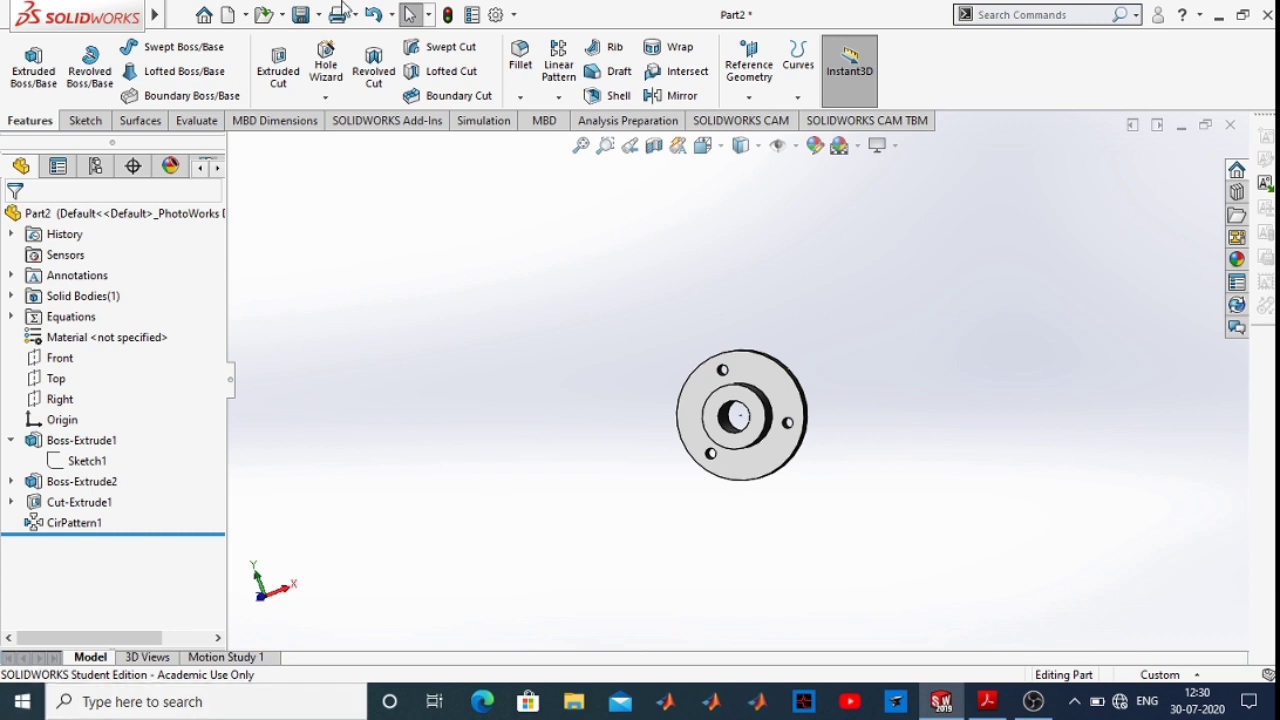
Assign Steel > AISI 1020 to the part through Edit Material
{"action": "right_click", "coordinate": [88, 342]}
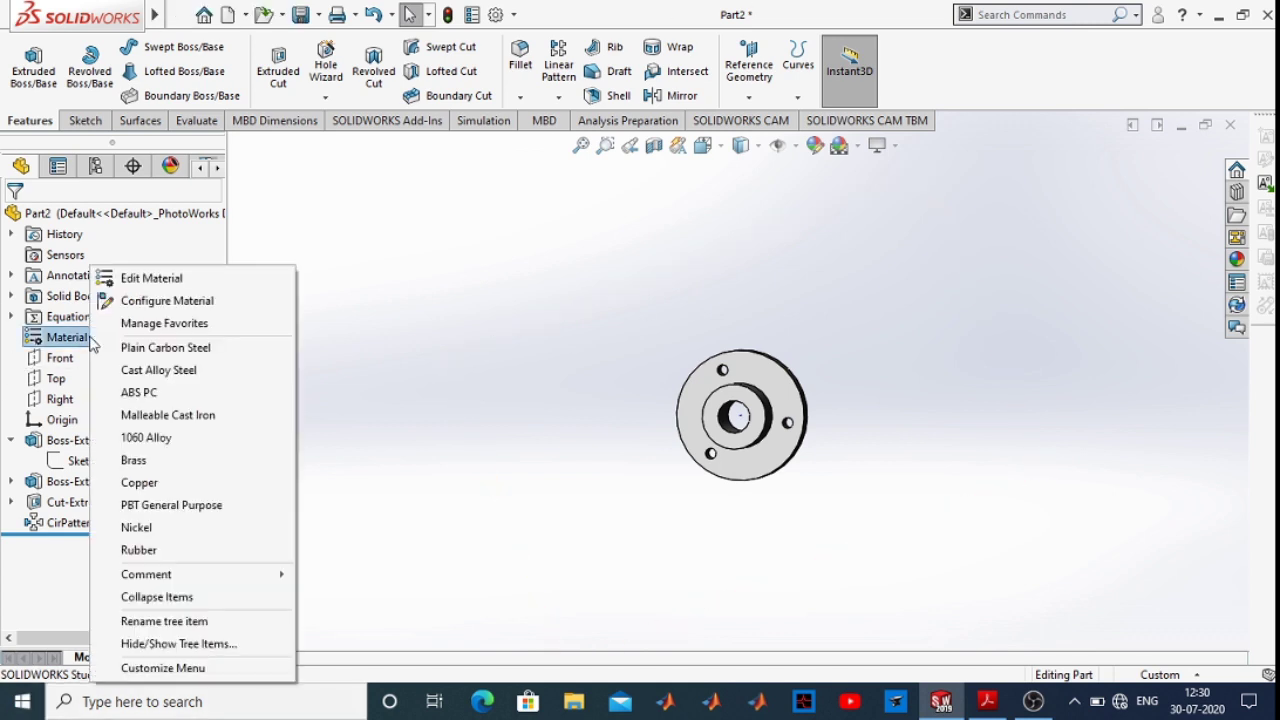
{"action": "left_click", "coordinate": [125, 281]}
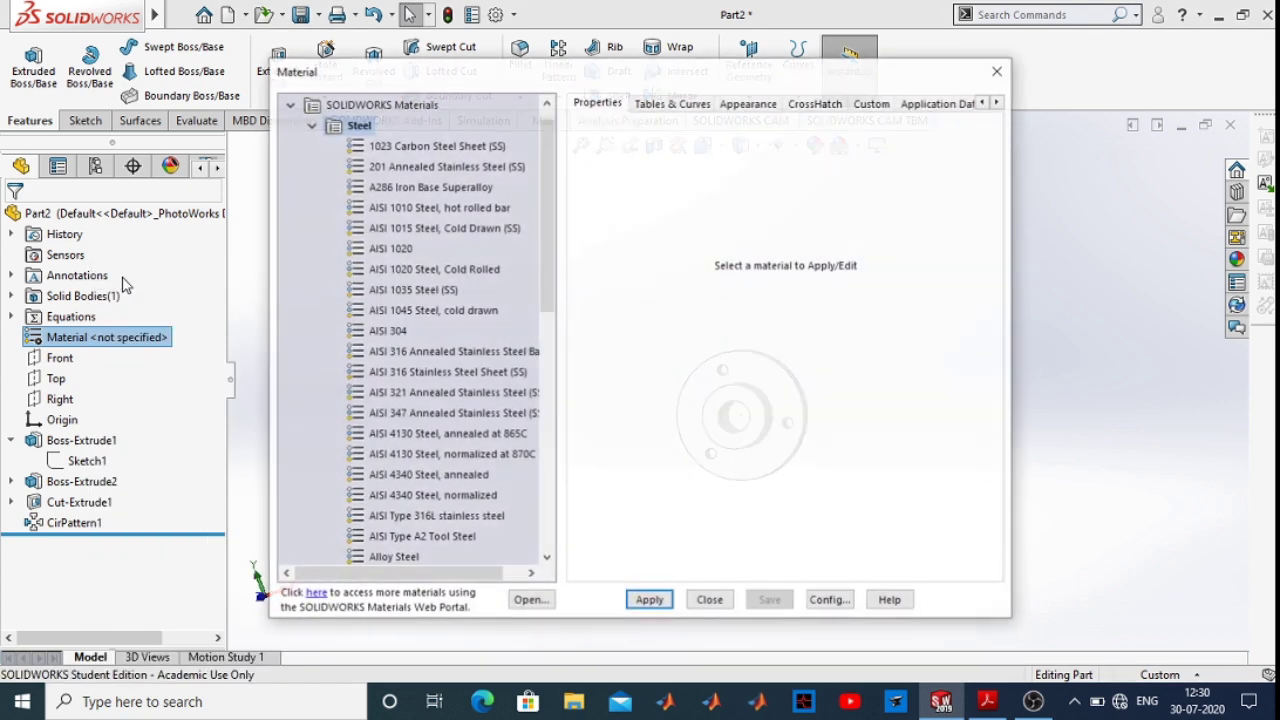
{"action": "left_click", "coordinate": [392, 249]}
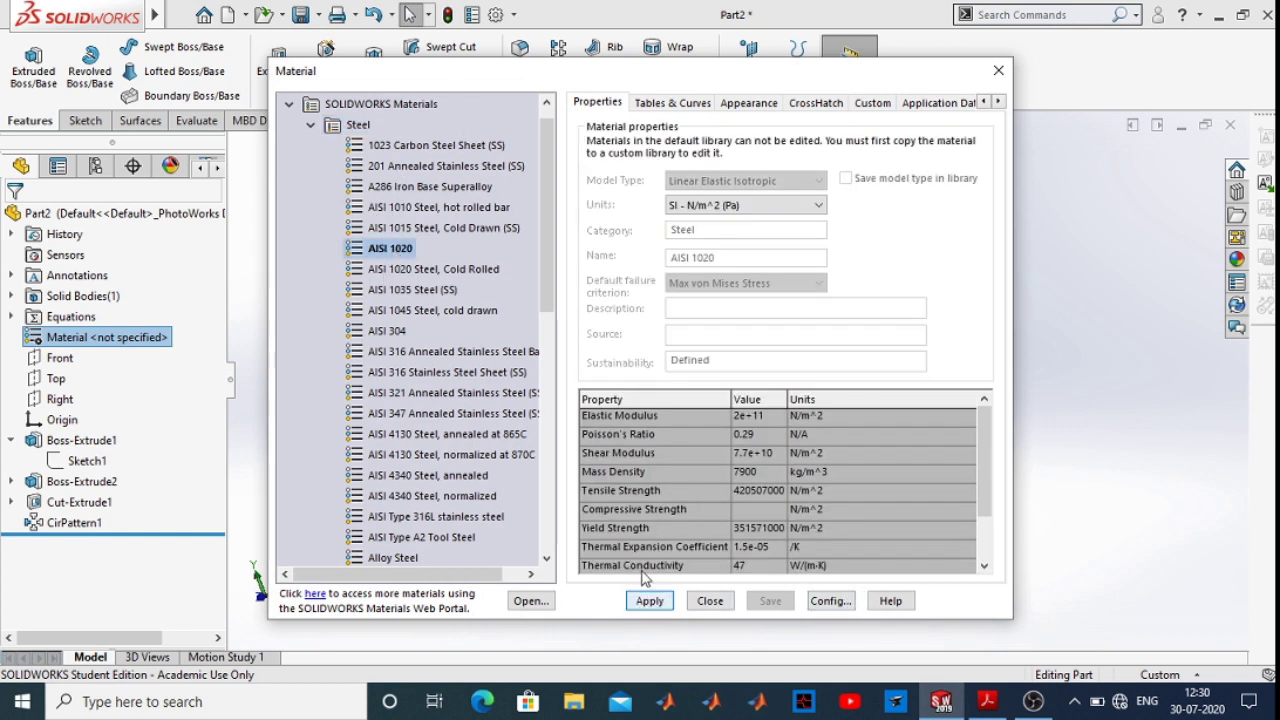
{"action": "left_click", "coordinate": [650, 600]}
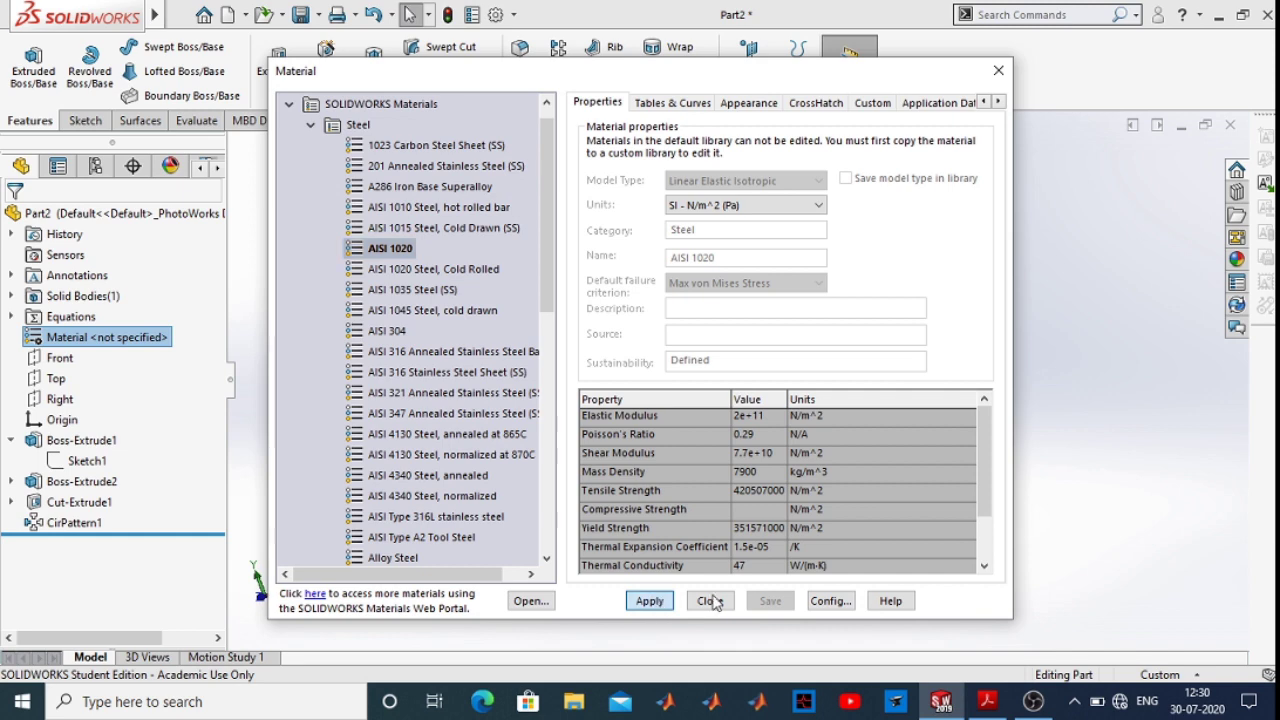
{"action": "left_click", "coordinate": [710, 601]}
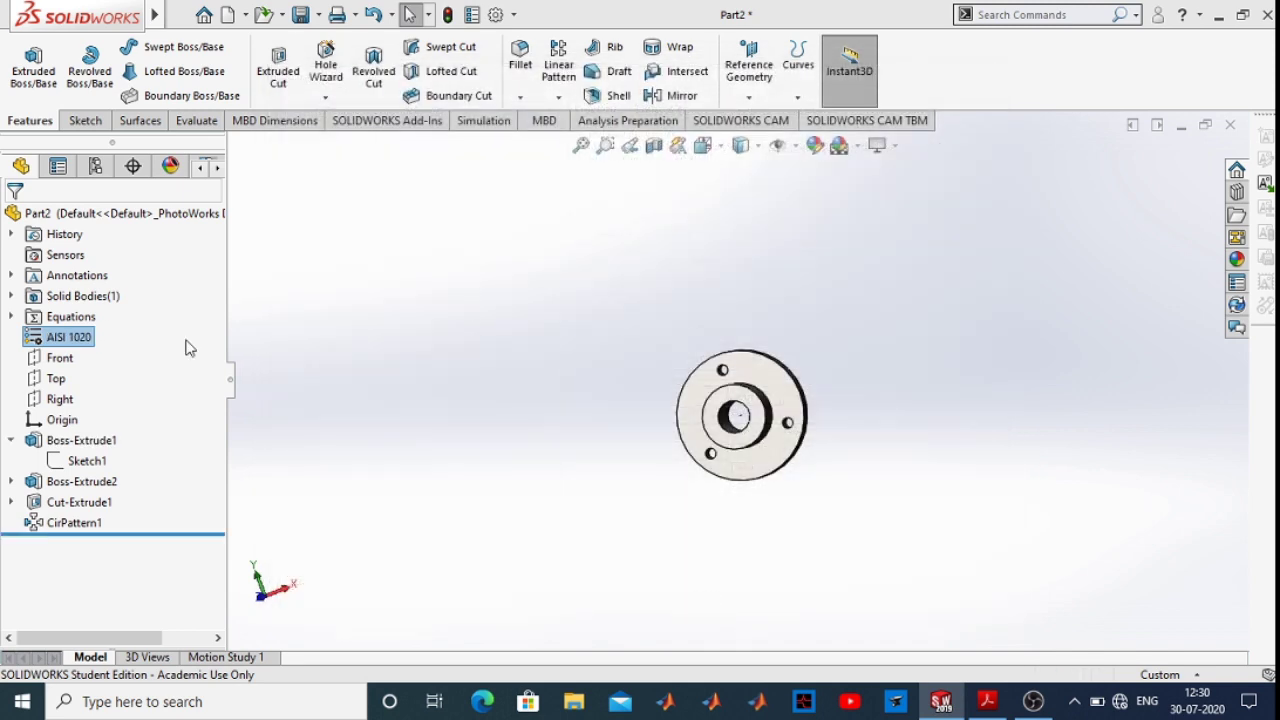
{"action": "scroll", "coordinate": [857, 420], "scroll_direction": "down", "scroll_amount": 5}
{"action": "middle_click_drag", "start_coordinate": [840, 420], "coordinate": [660, 481]}
Turn off View Temporary Axes so the bore's axis line disappears
{"action": "left_click", "coordinate": [797, 148]}
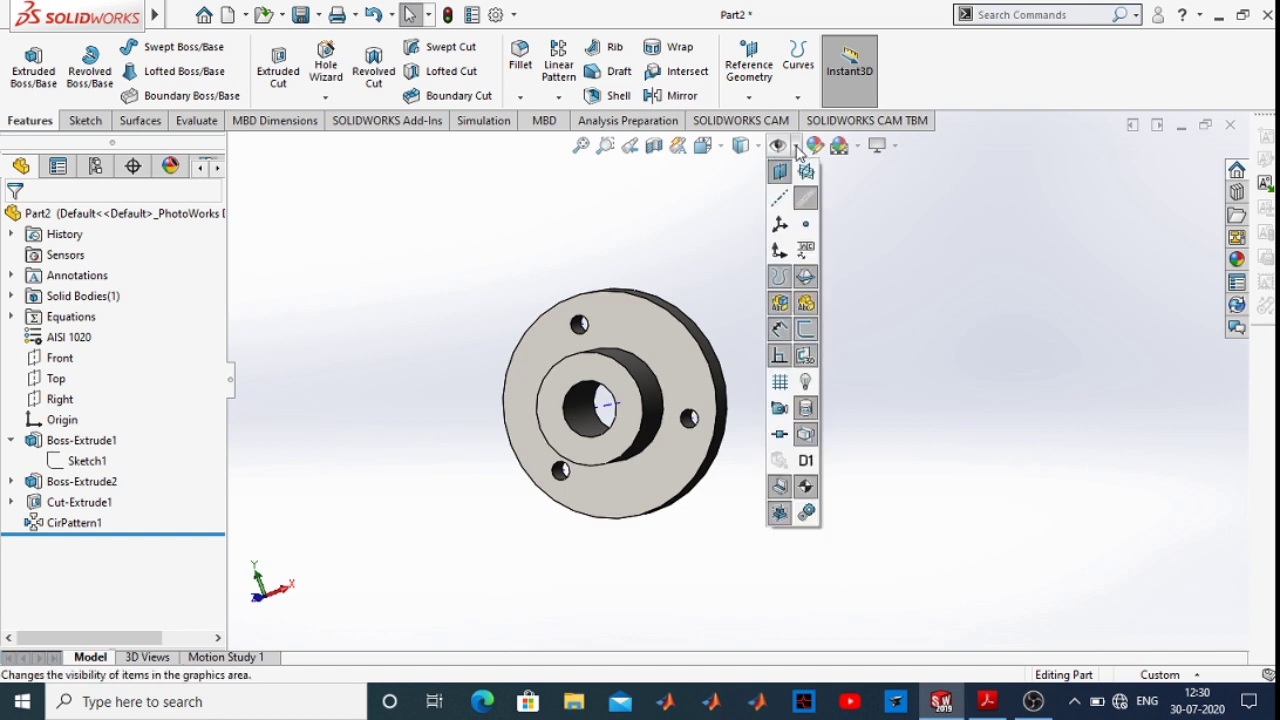
{"action": "left_click", "coordinate": [806, 203]}
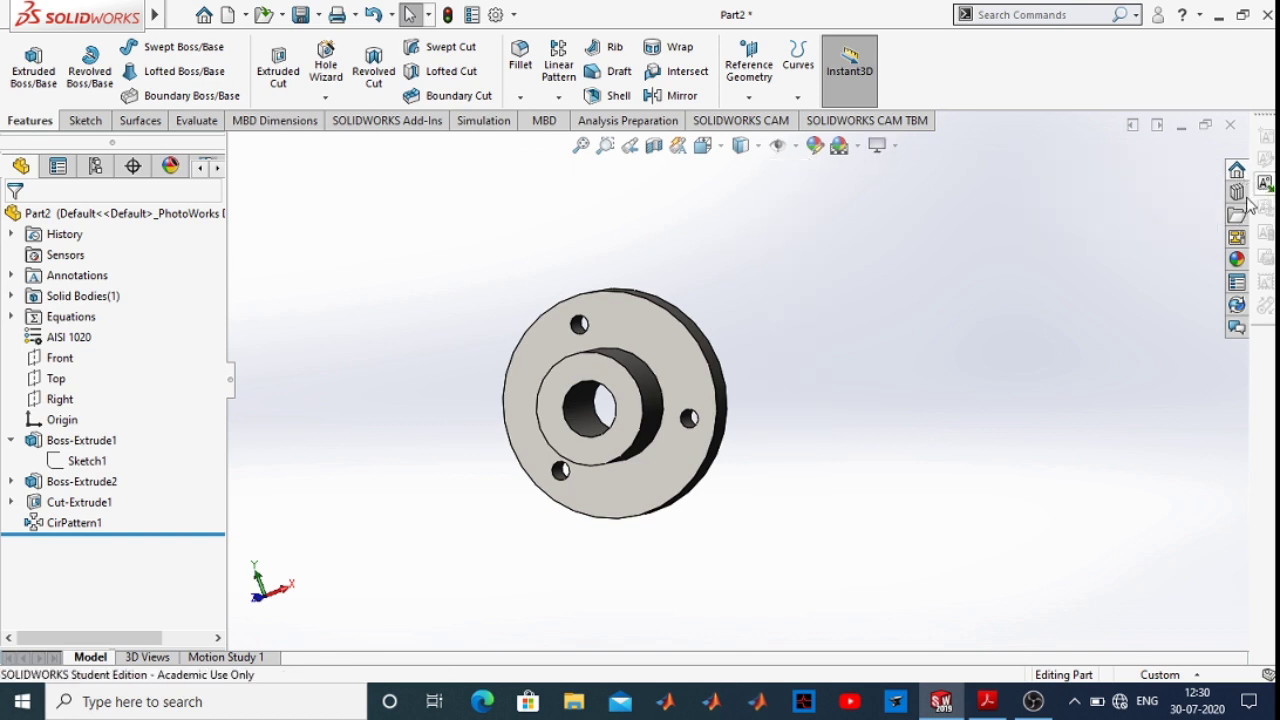
Browse the Appearances library's colour and plastic finishes
{"action": "left_click", "coordinate": [1236, 258]}
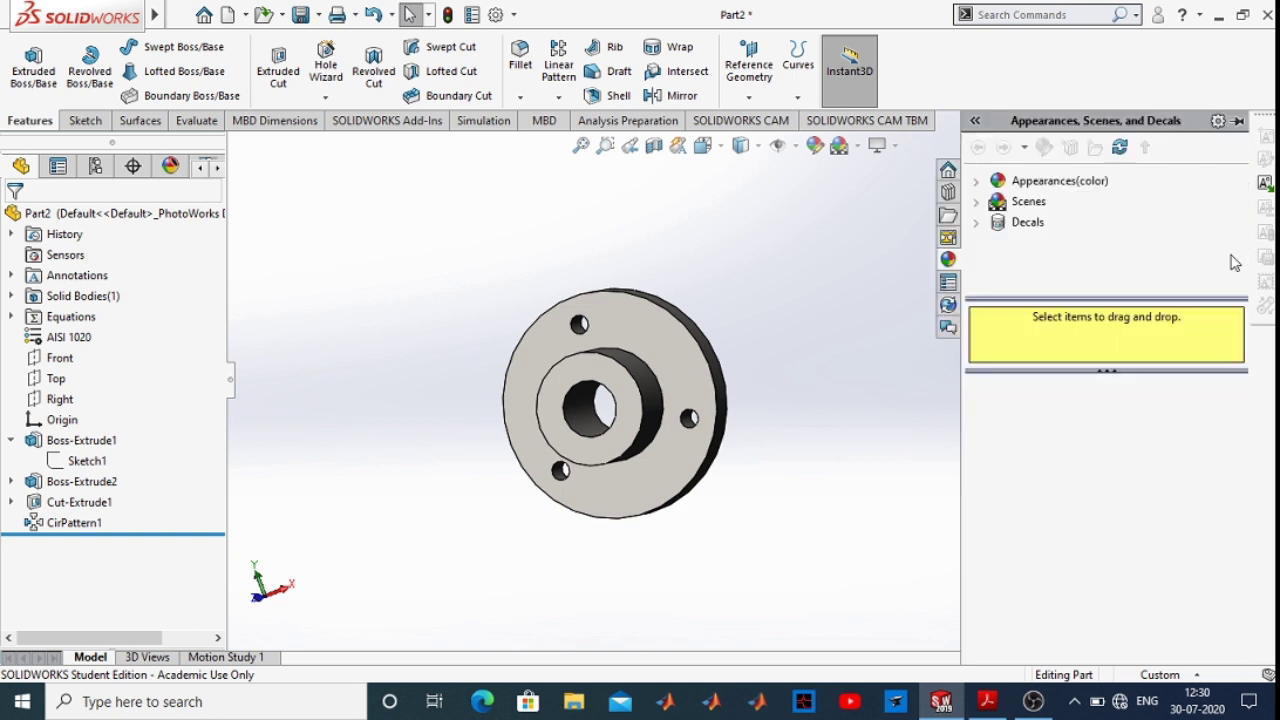
{"action": "left_click", "coordinate": [979, 182]}
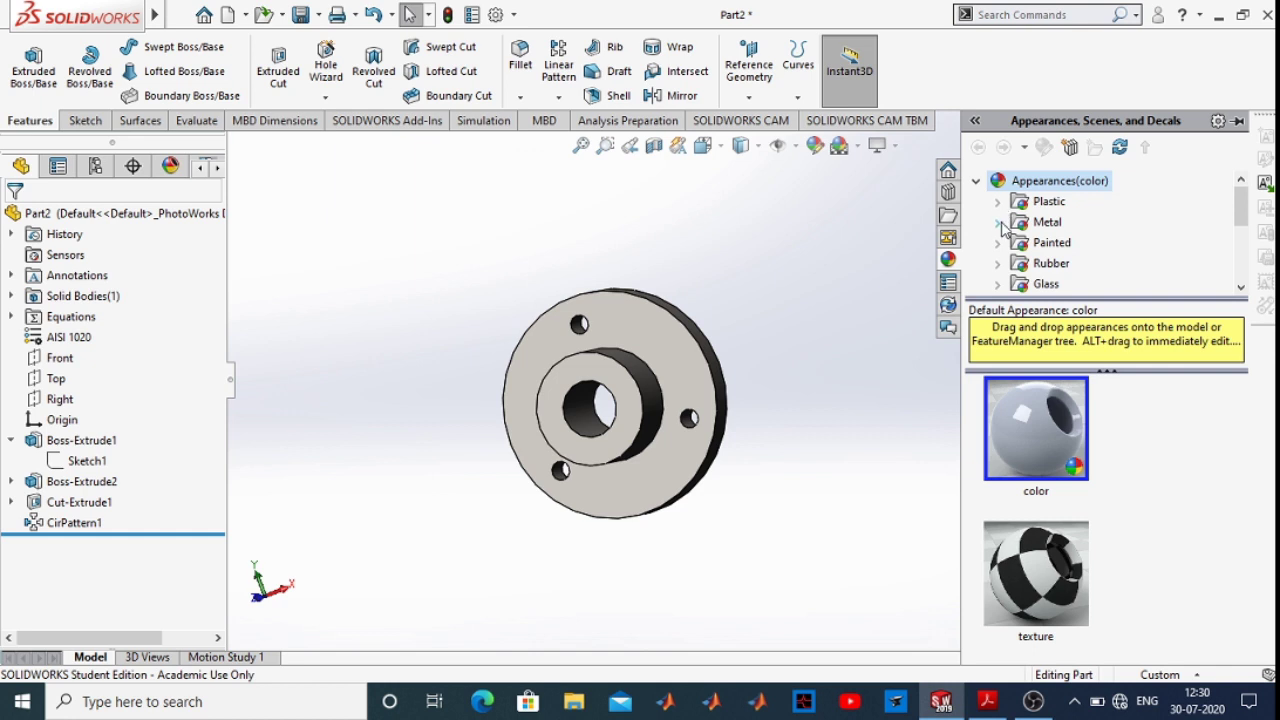
{"action": "left_click", "coordinate": [997, 202]}
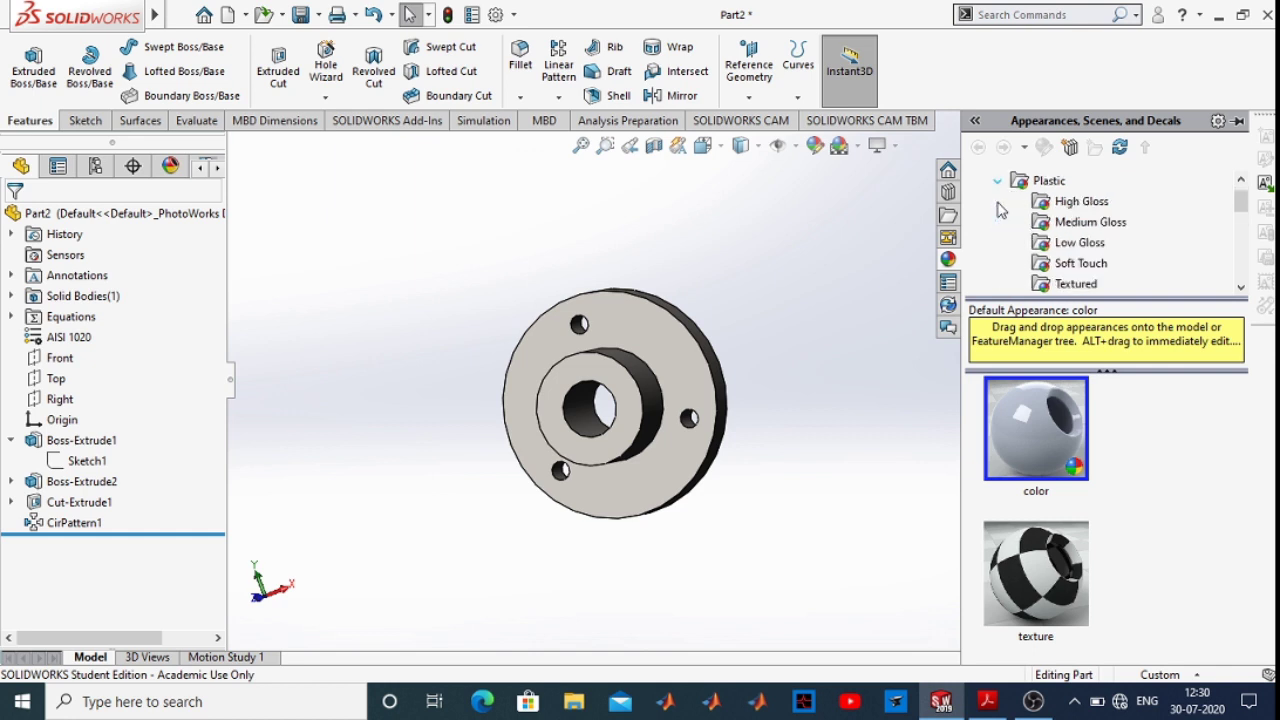
{"action": "left_click", "coordinate": [1080, 204]}
{"action": "scroll", "coordinate": [1060, 472], "scroll_direction": "down", "scroll_amount": 2}
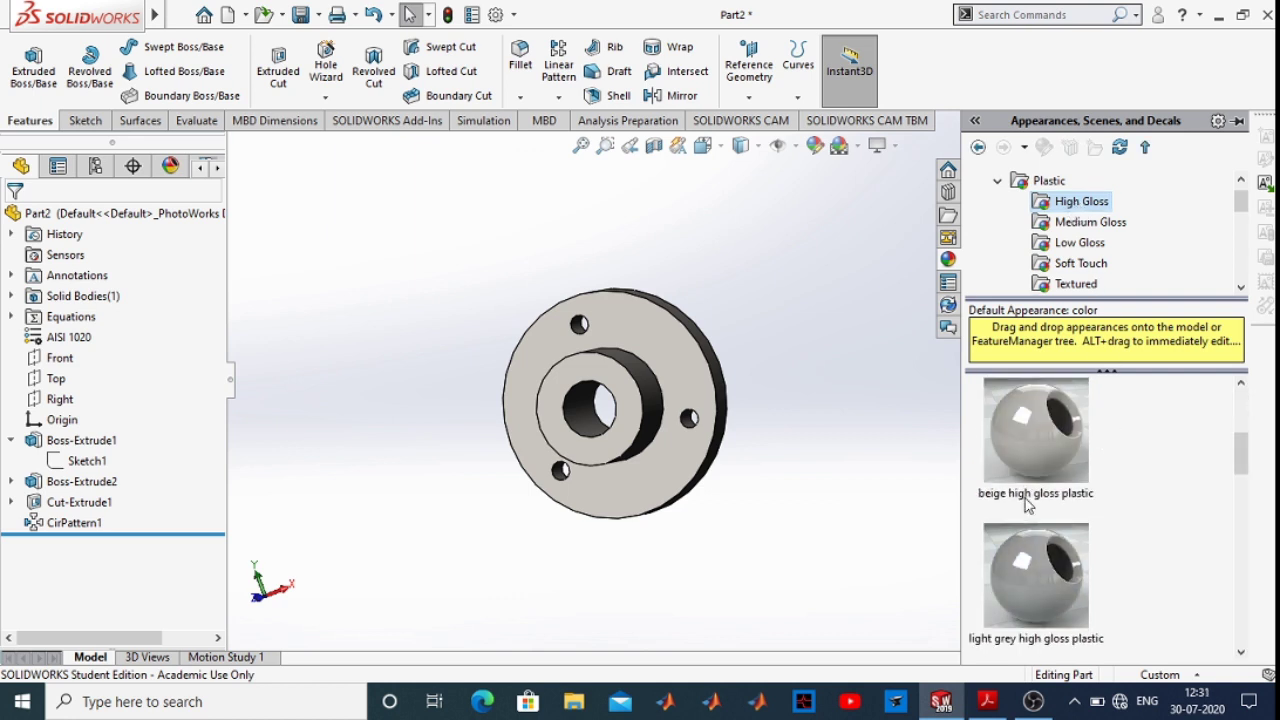
{"action": "left_click", "coordinate": [1070, 222]}
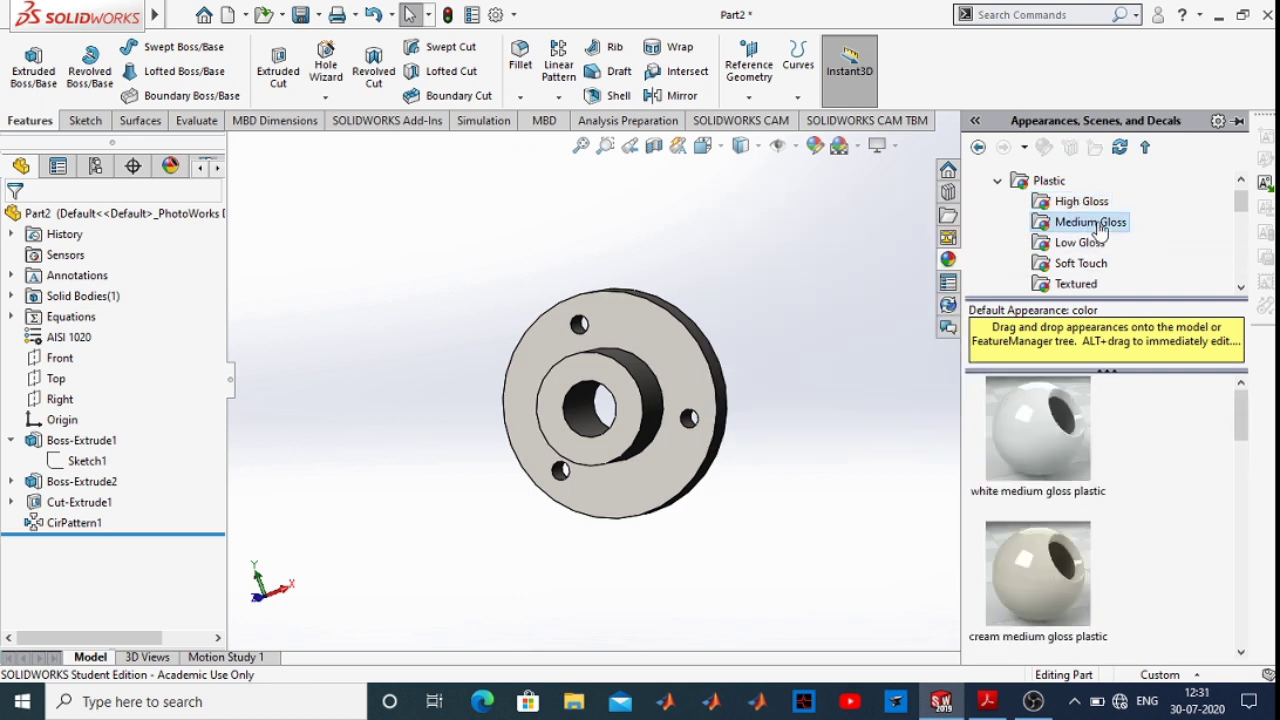
{"action": "left_click", "coordinate": [997, 181]}
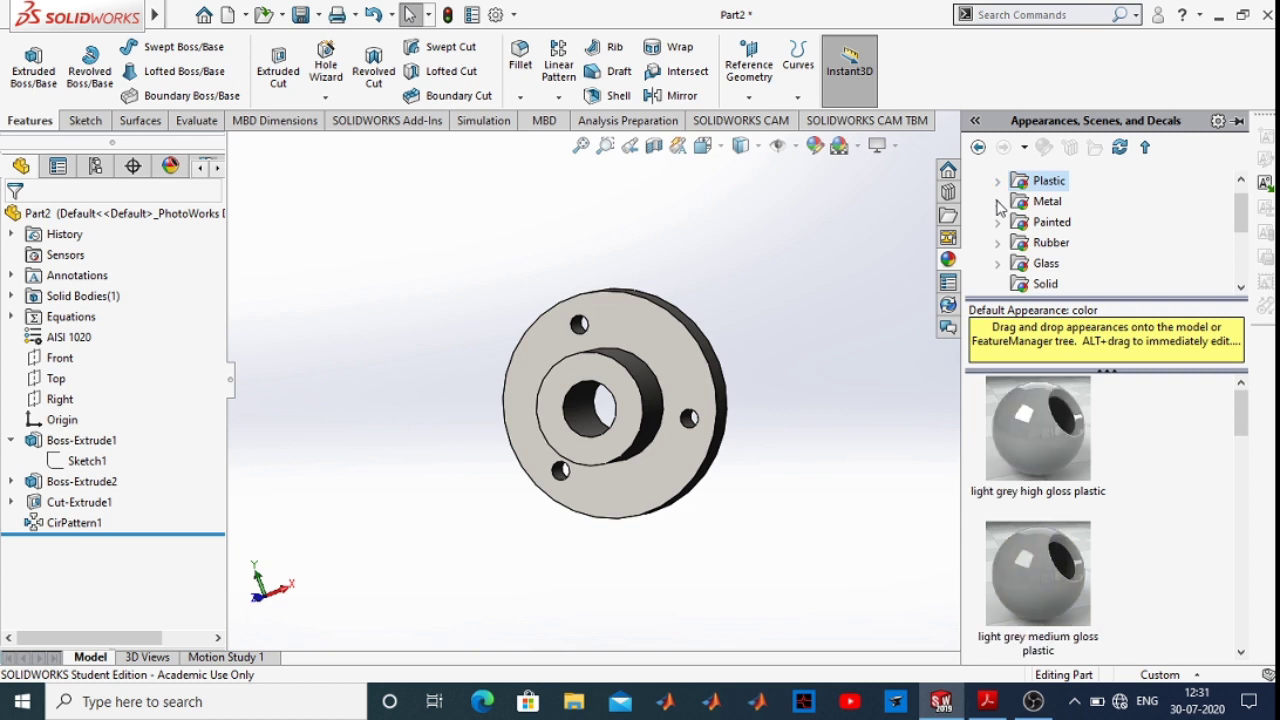
Apply Painted candy apple red to the whole part and expand Equations
{"action": "left_click", "coordinate": [997, 224]}
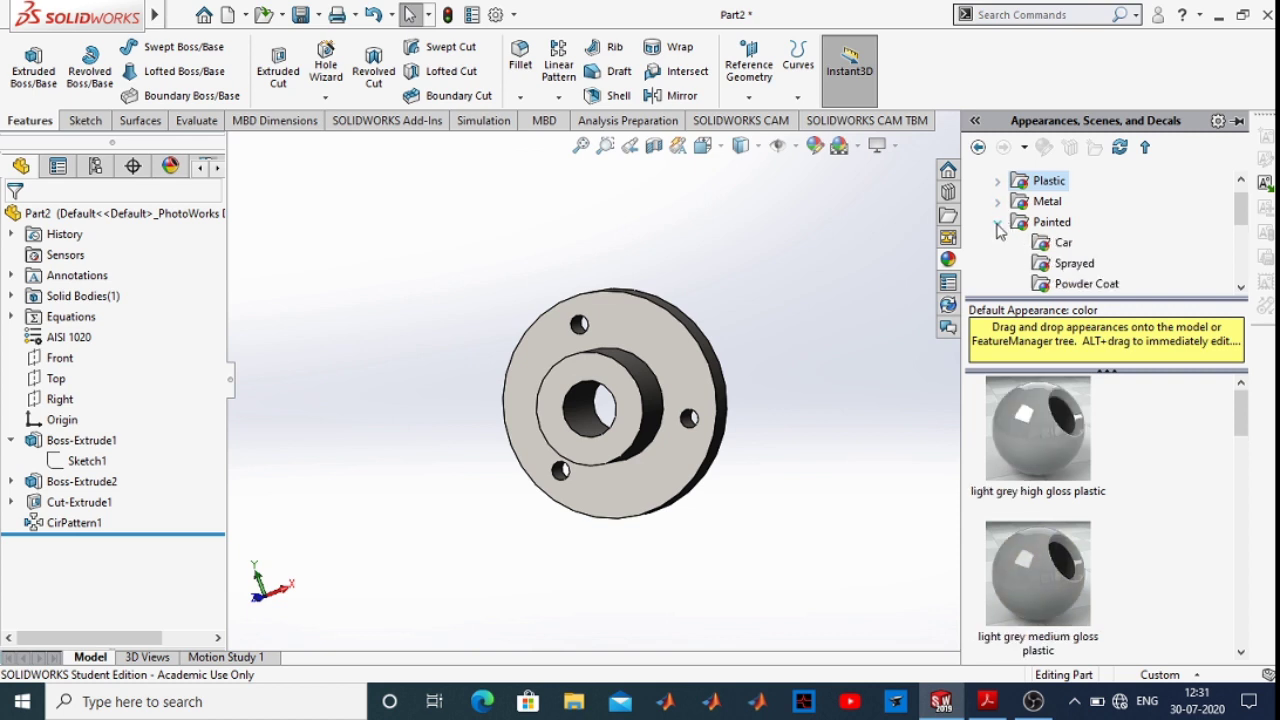
{"action": "left_click", "coordinate": [1060, 224]}
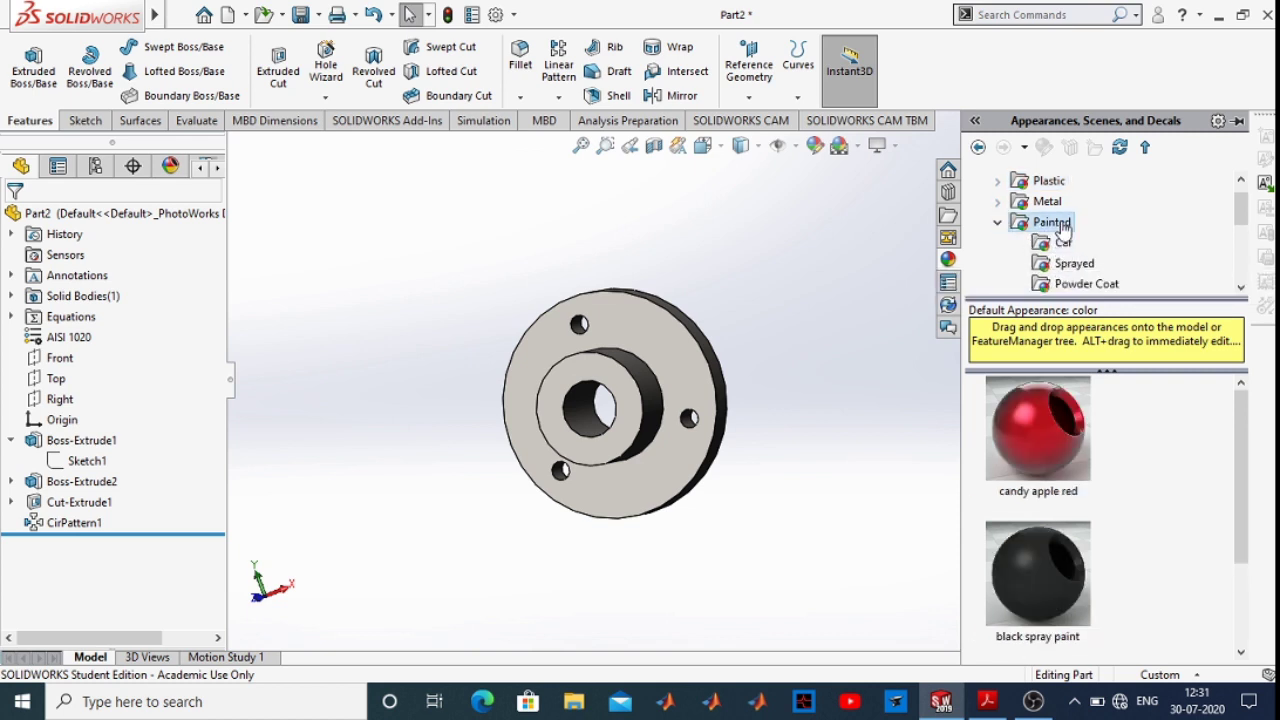
{"action": "mouse_move", "coordinate": [1036, 436]}
{"action": "left_mouse_down"}
{"action": "mouse_move", "coordinate": [1027, 452]}
{"action": "mouse_move", "coordinate": [660, 412]}
{"action": "left_mouse_up"}
{"action": "left_click", "coordinate": [662, 407]}
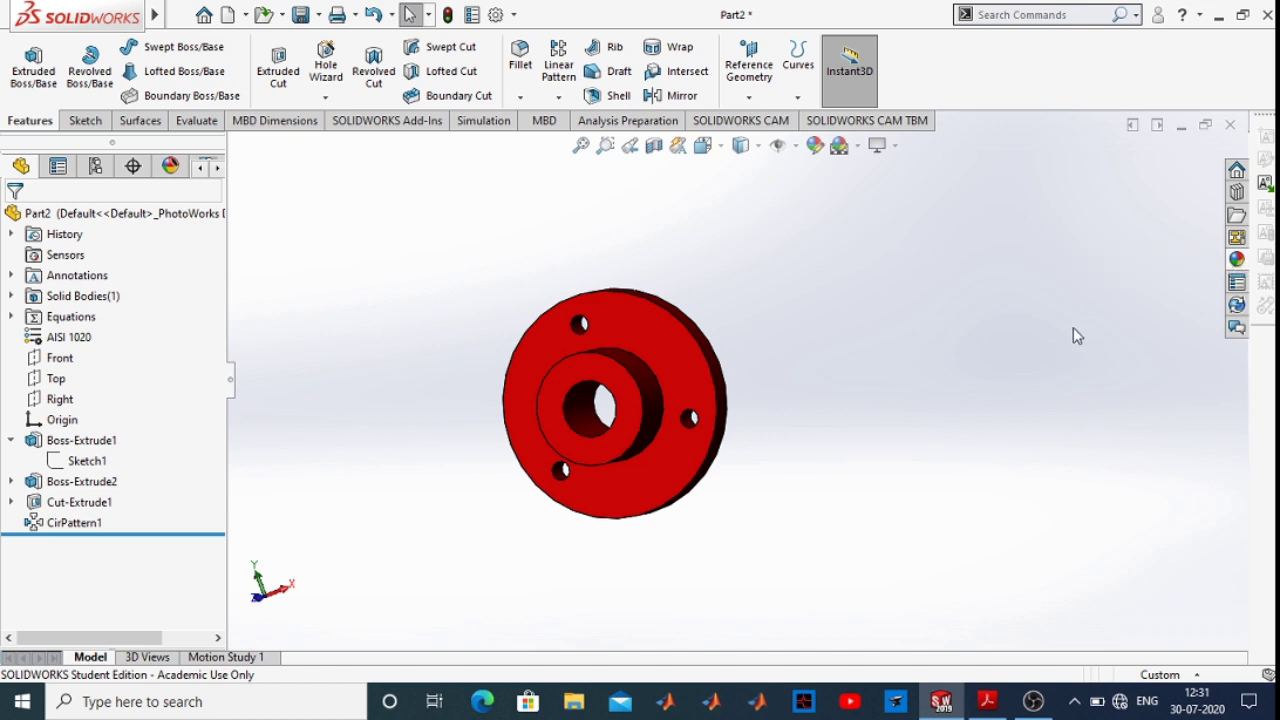
{"action": "middle_click_drag", "start_coordinate": [714, 409], "coordinate": [718, 436]}
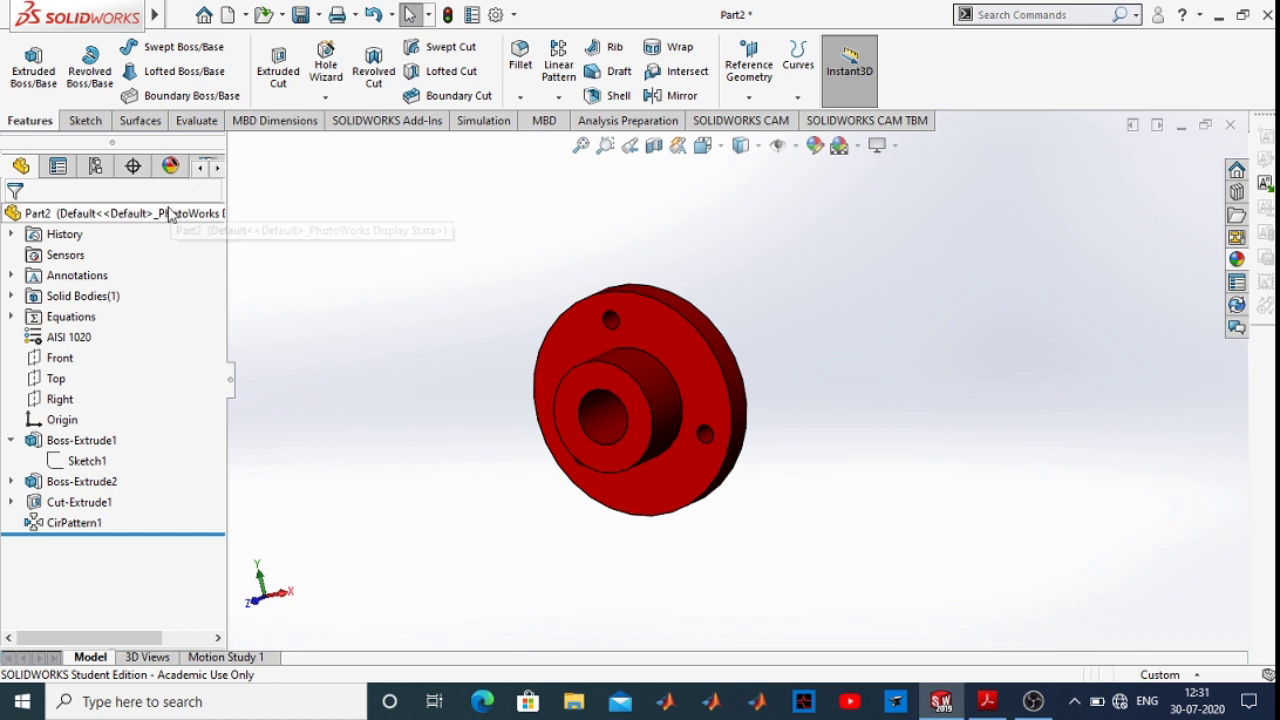
{"action": "left_click", "coordinate": [12, 317]}
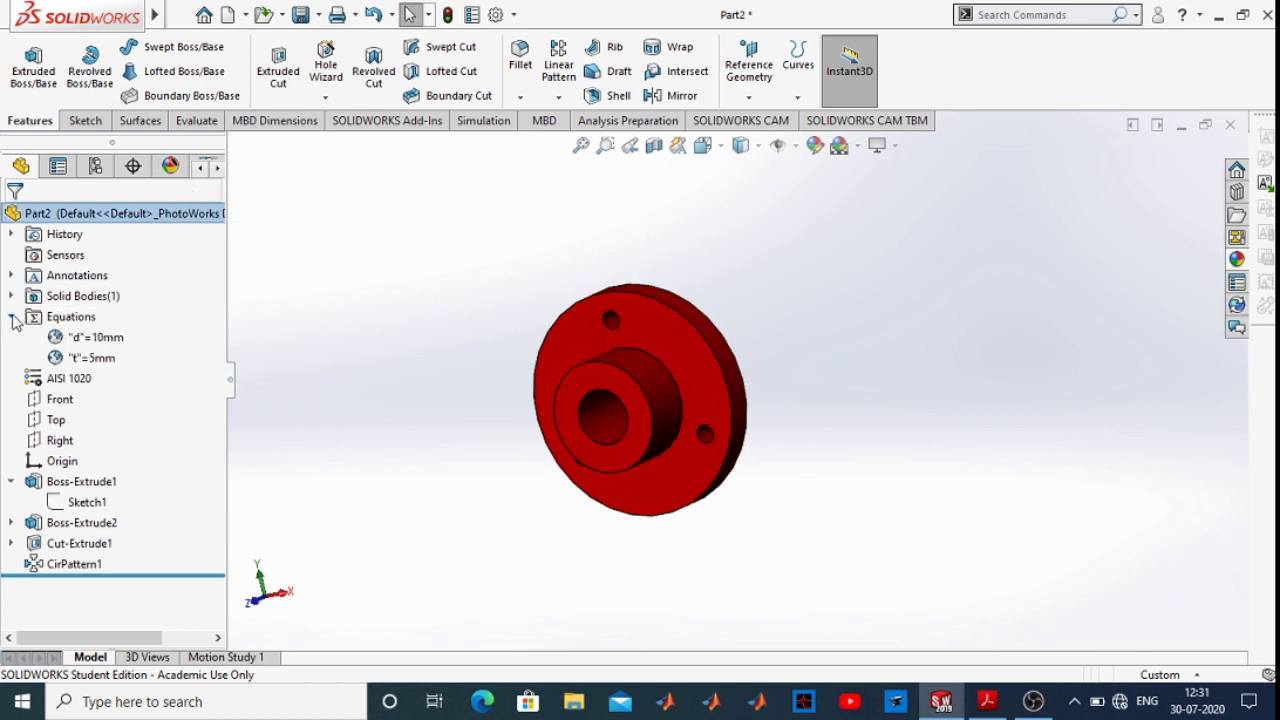
In Manage Equations, change global variable d from 10mm to 8mm
{"action": "right_click", "coordinate": [73, 322]}
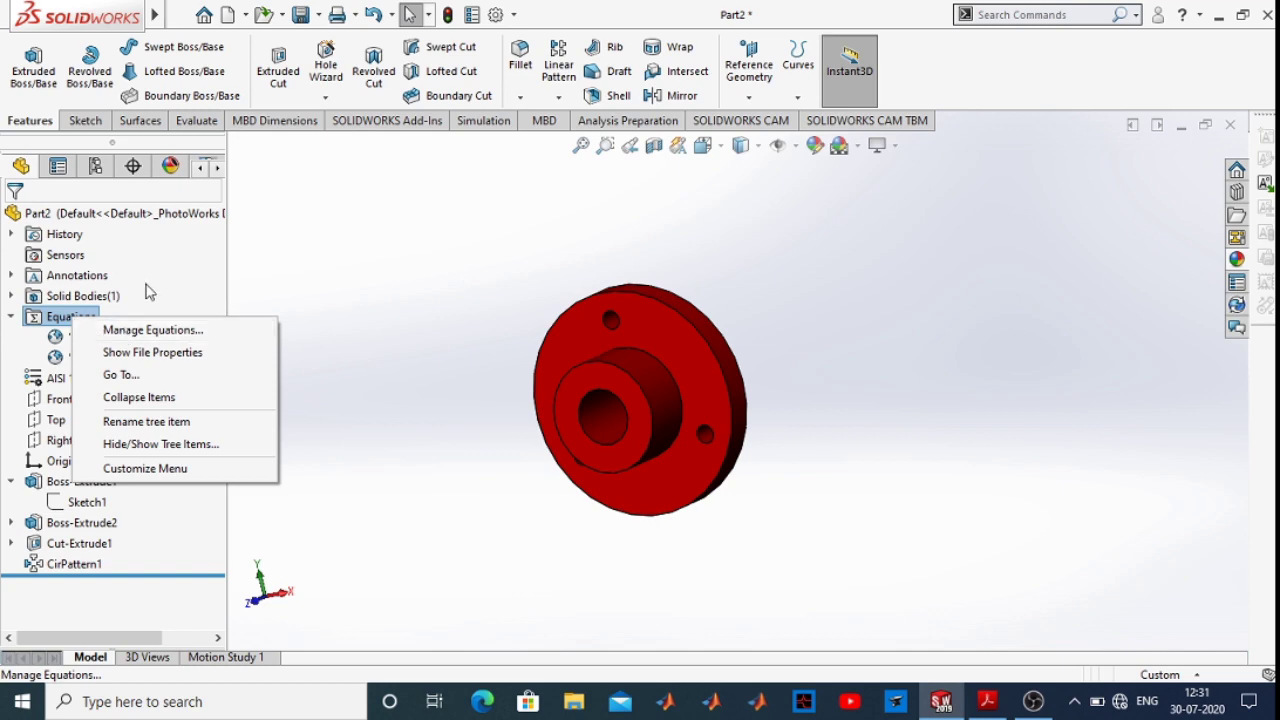
{"action": "left_click", "coordinate": [75, 320]}
{"action": "right_click", "coordinate": [76, 323]}
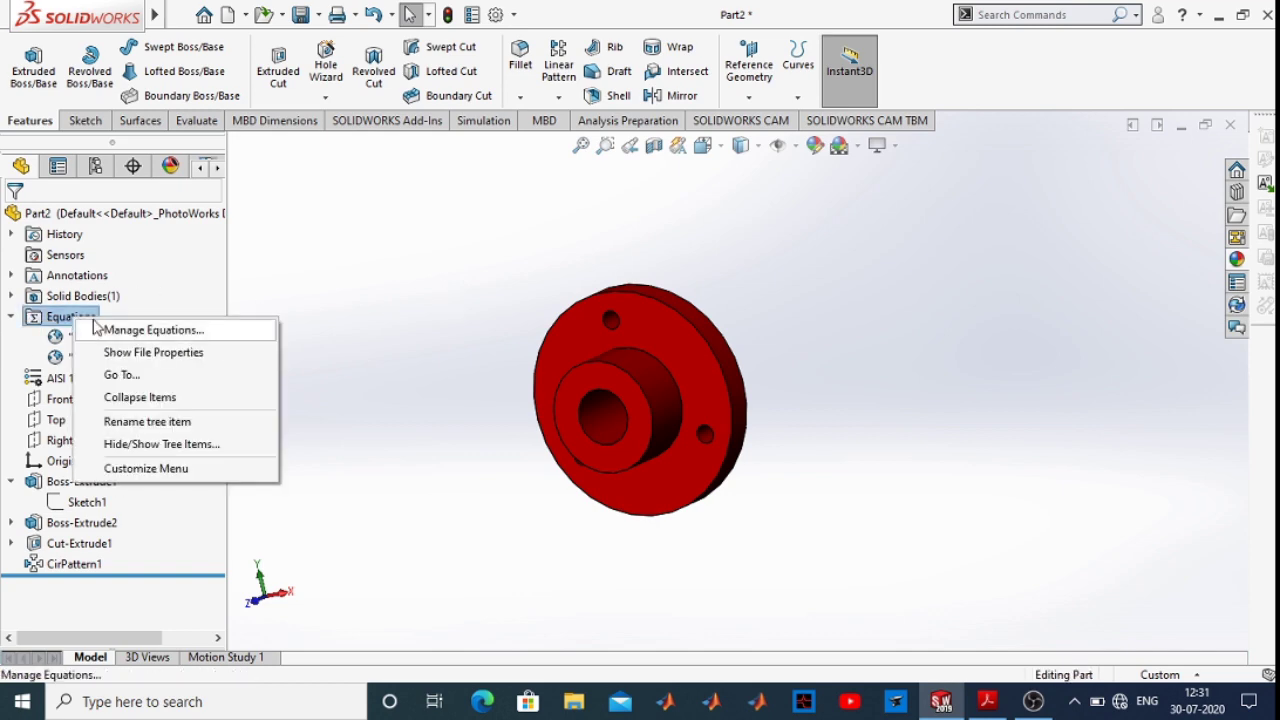
{"action": "left_click", "coordinate": [104, 332]}
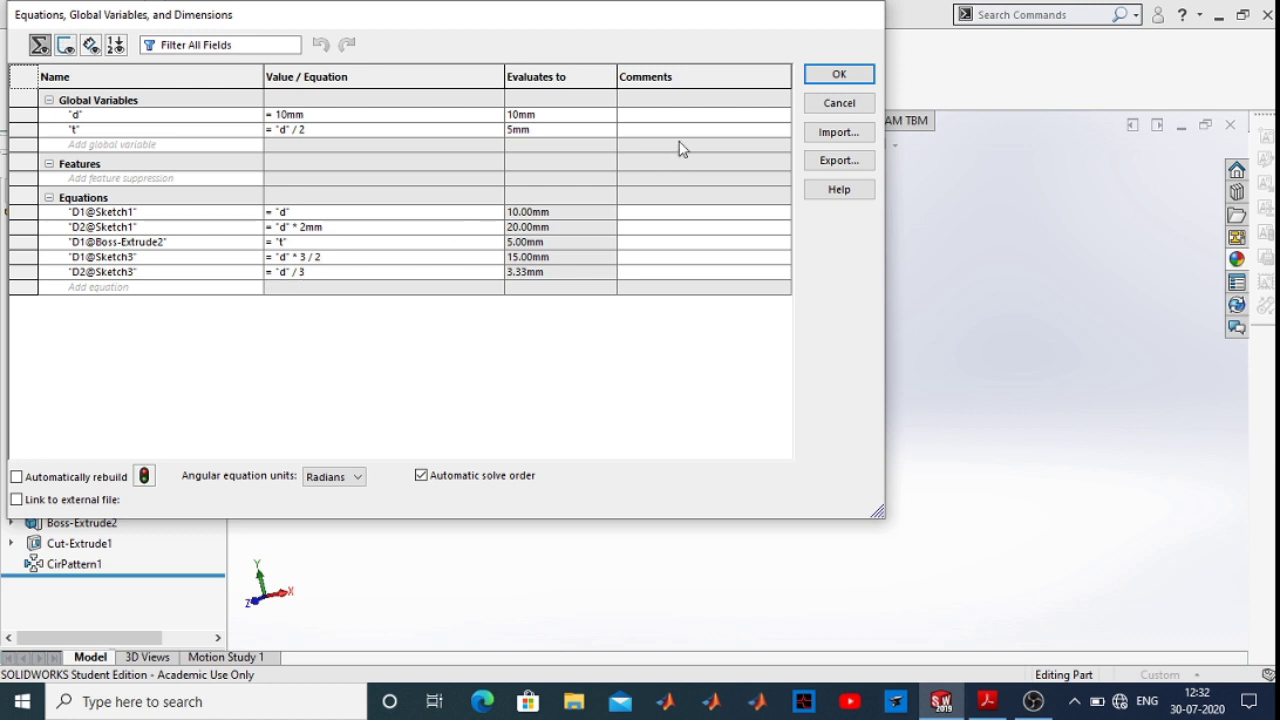
{"action": "left_click", "coordinate": [297, 117]}
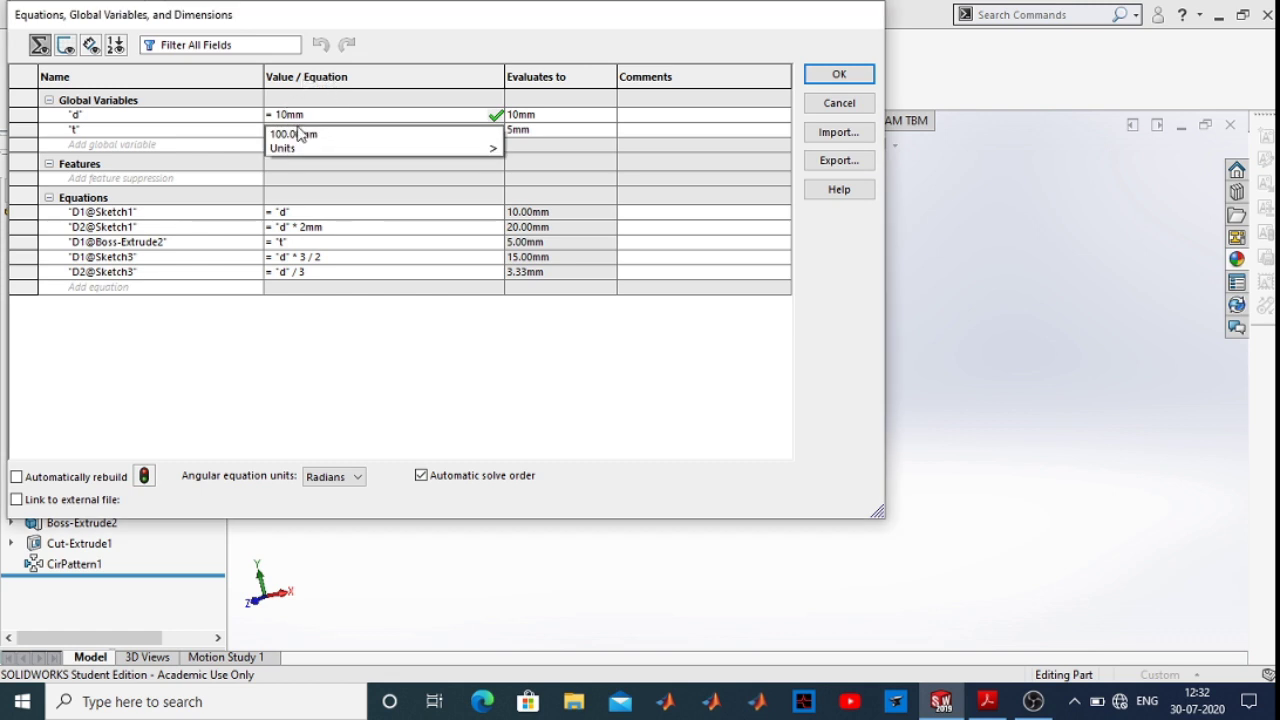
{"action": "key", "text": "BackSpace"}
{"action": "key", "text": "BackSpace"}
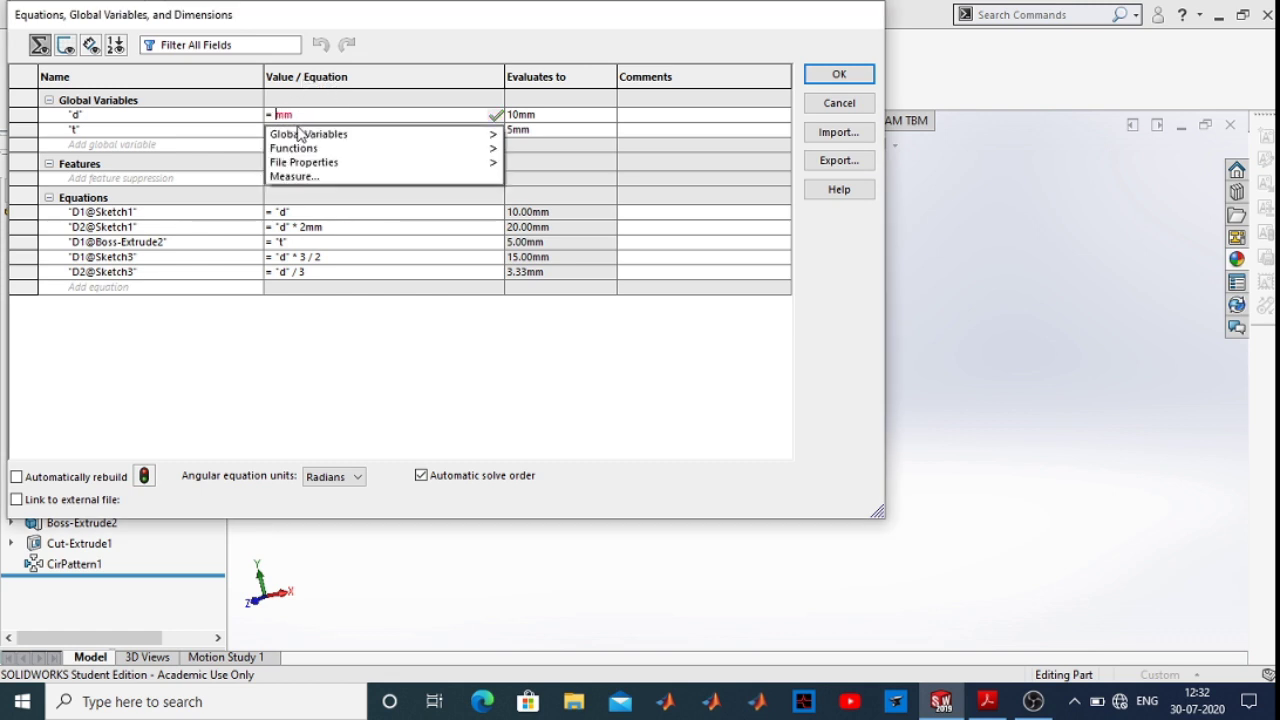
{"action": "type", "text": "8"}
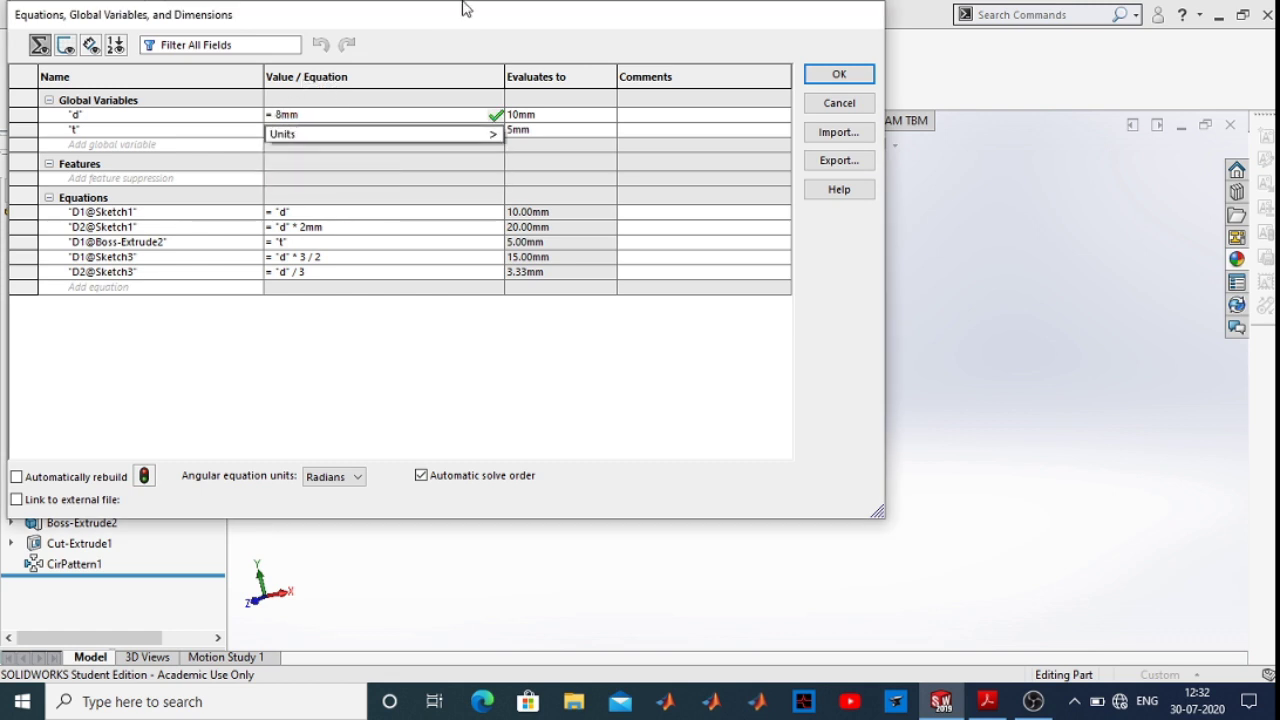
{"action": "left_click", "coordinate": [840, 75]}
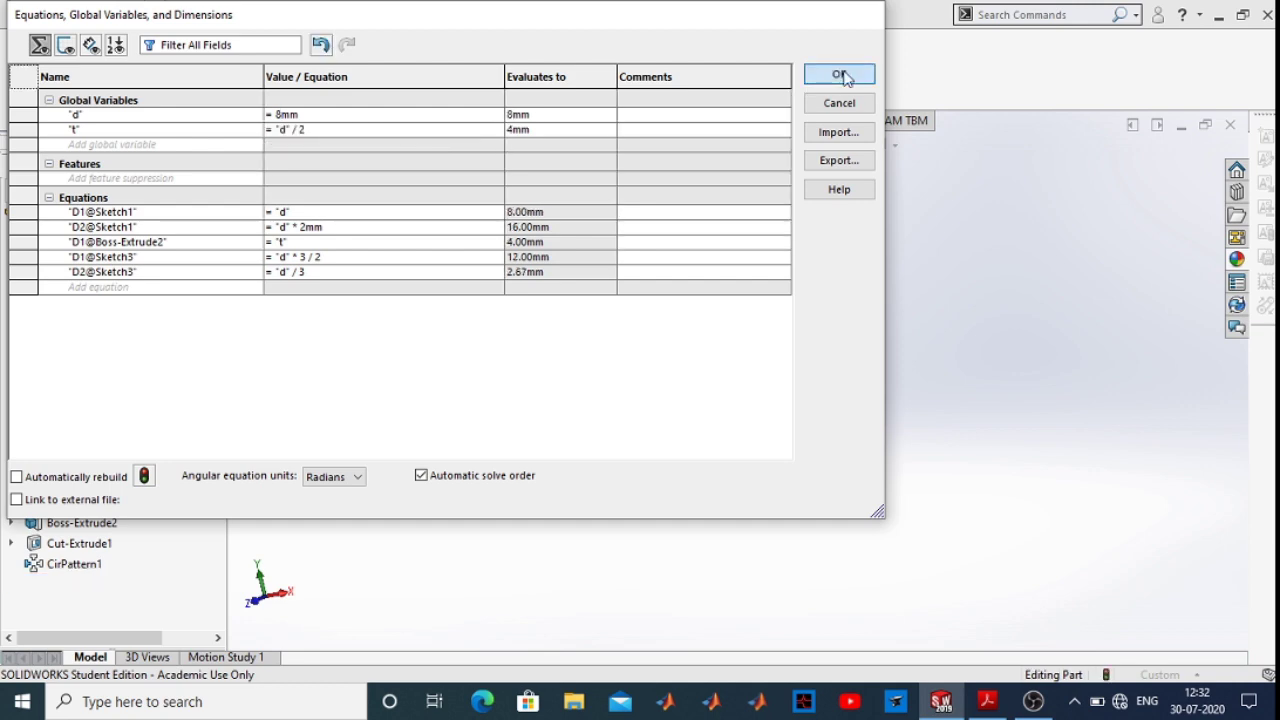
Measure the central bore of the rebuilt hub, confirming an 8 mm diameter
{"action": "scroll", "coordinate": [700, 420], "scroll_direction": "down", "scroll_amount": 2}
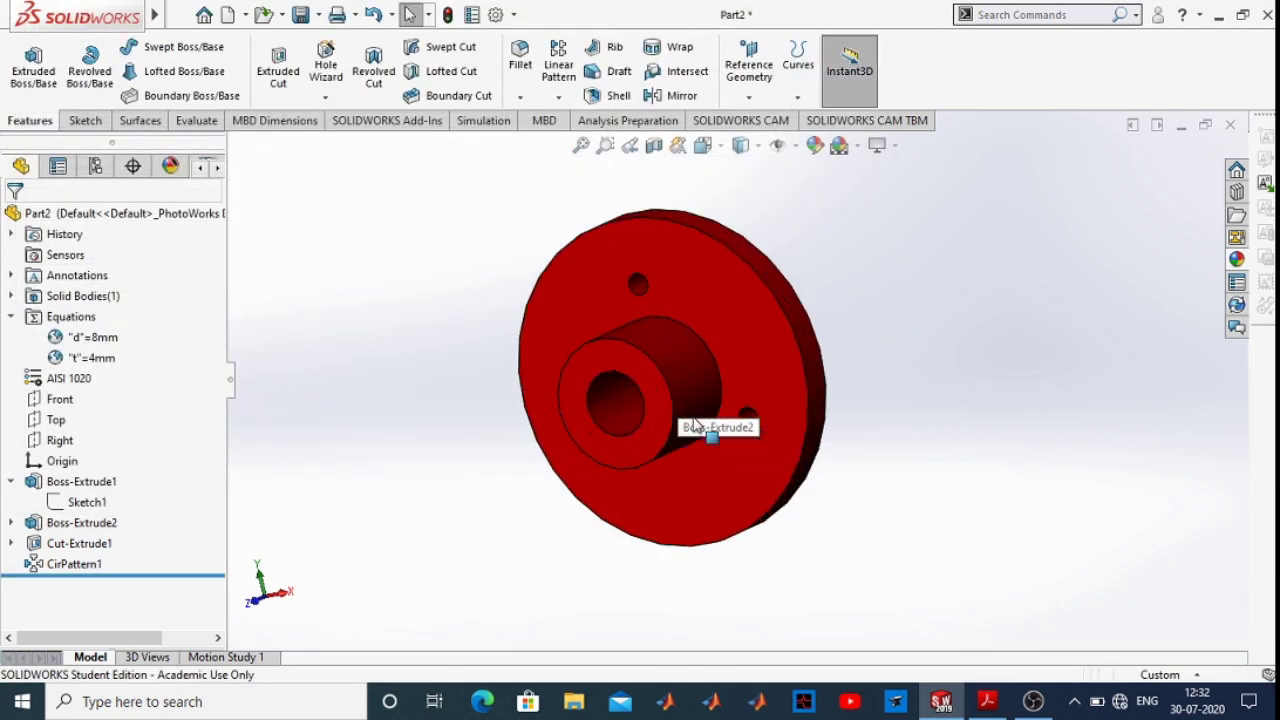
{"action": "mouse_move", "coordinate": [709, 432]}
{"action": "middle_mouse_down"}
{"action": "mouse_move", "coordinate": [749, 400]}
{"action": "mouse_move", "coordinate": [760, 361]}
{"action": "middle_mouse_up"}
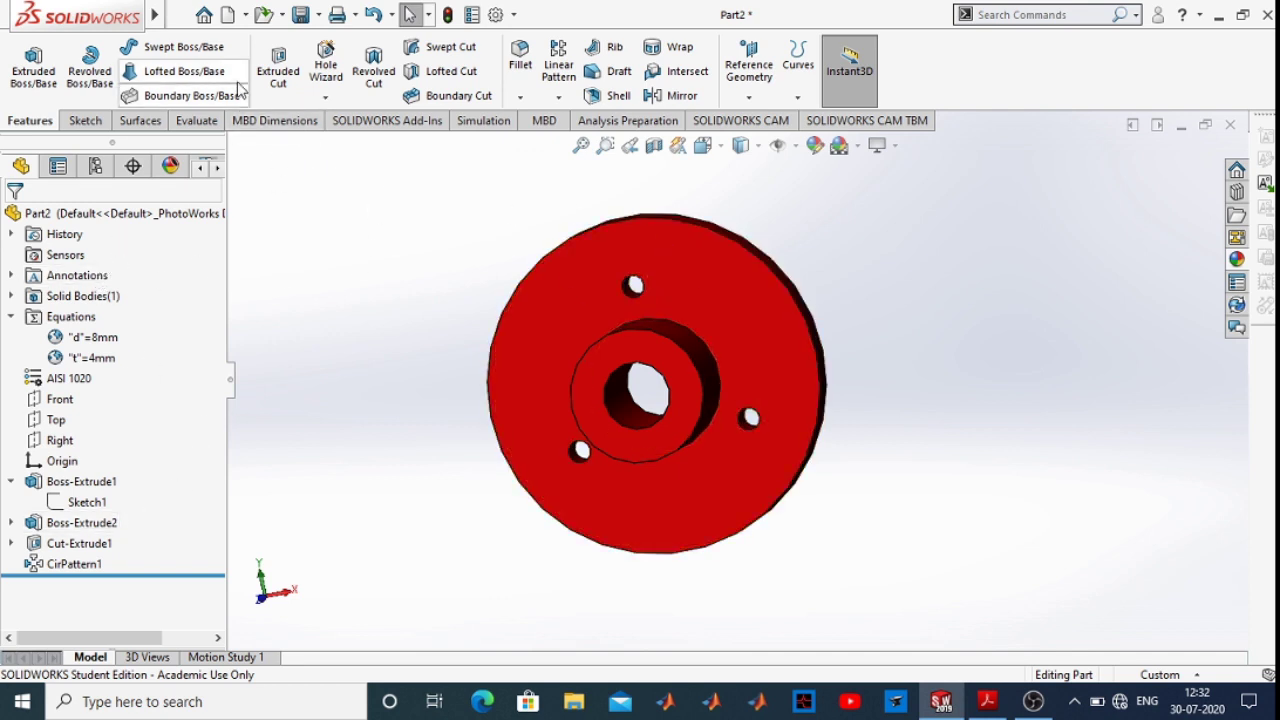
{"action": "left_click", "coordinate": [193, 121]}
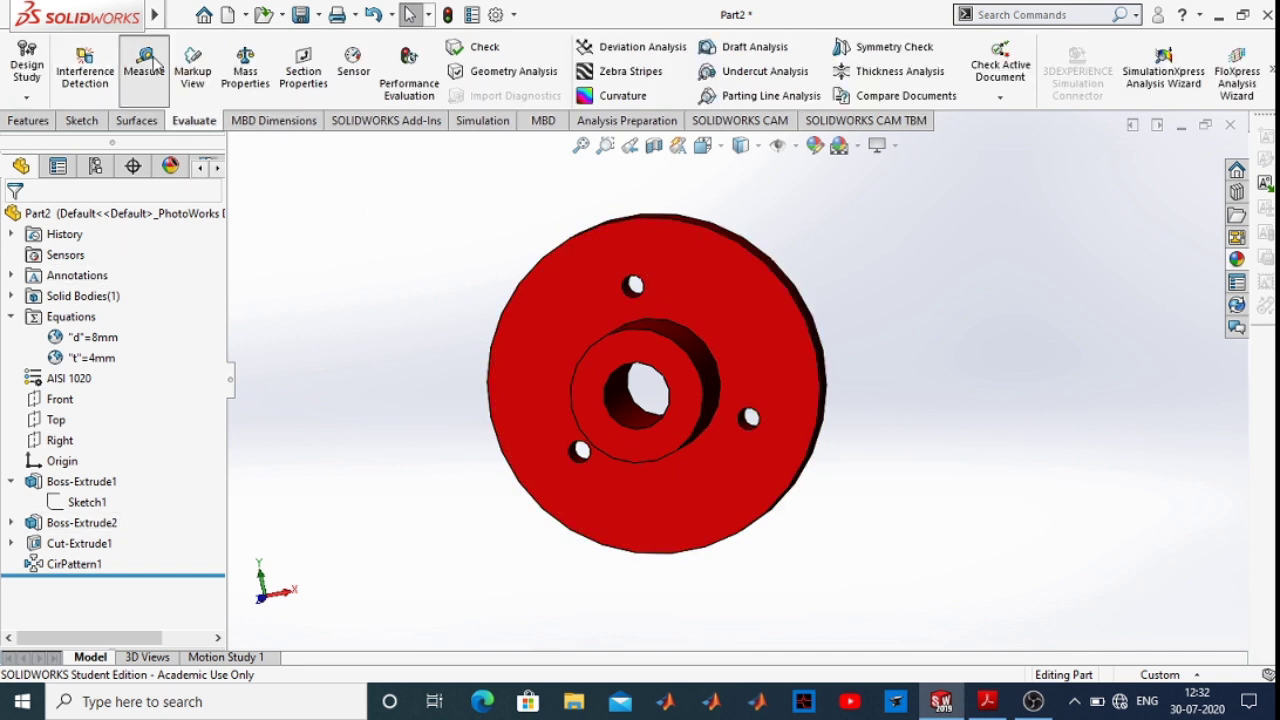
{"action": "left_click", "coordinate": [144, 68]}
{"action": "scroll", "coordinate": [702, 348], "scroll_direction": "down", "scroll_amount": 2}
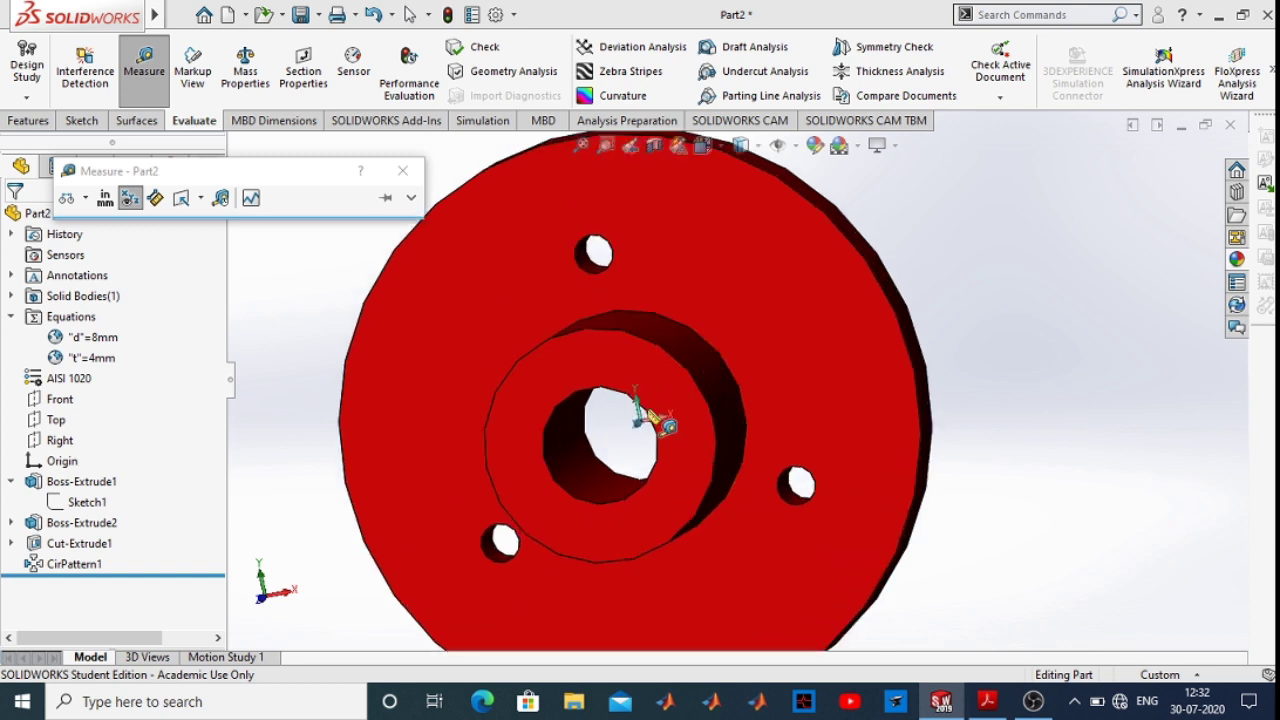
{"action": "left_click", "coordinate": [637, 417]}
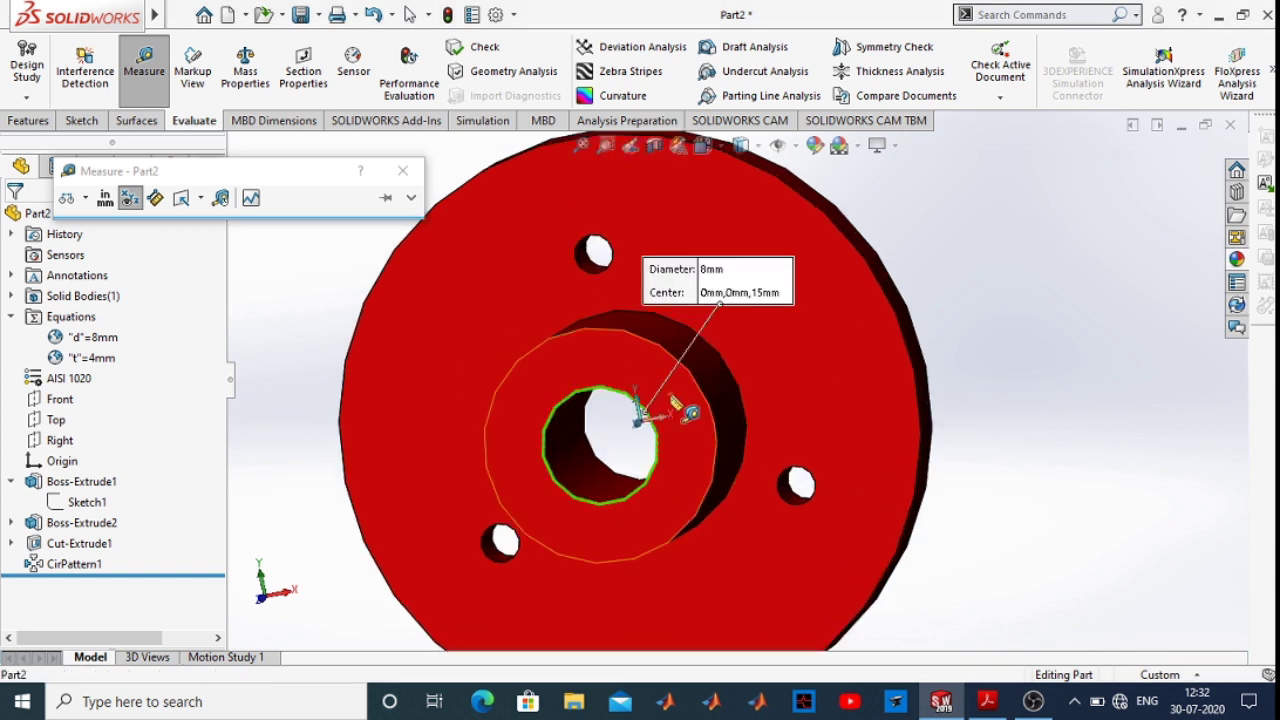
{"action": "scroll", "coordinate": [690, 410], "scroll_direction": "up", "scroll_amount": 2}
{"action": "left_click", "coordinate": [945, 315]}
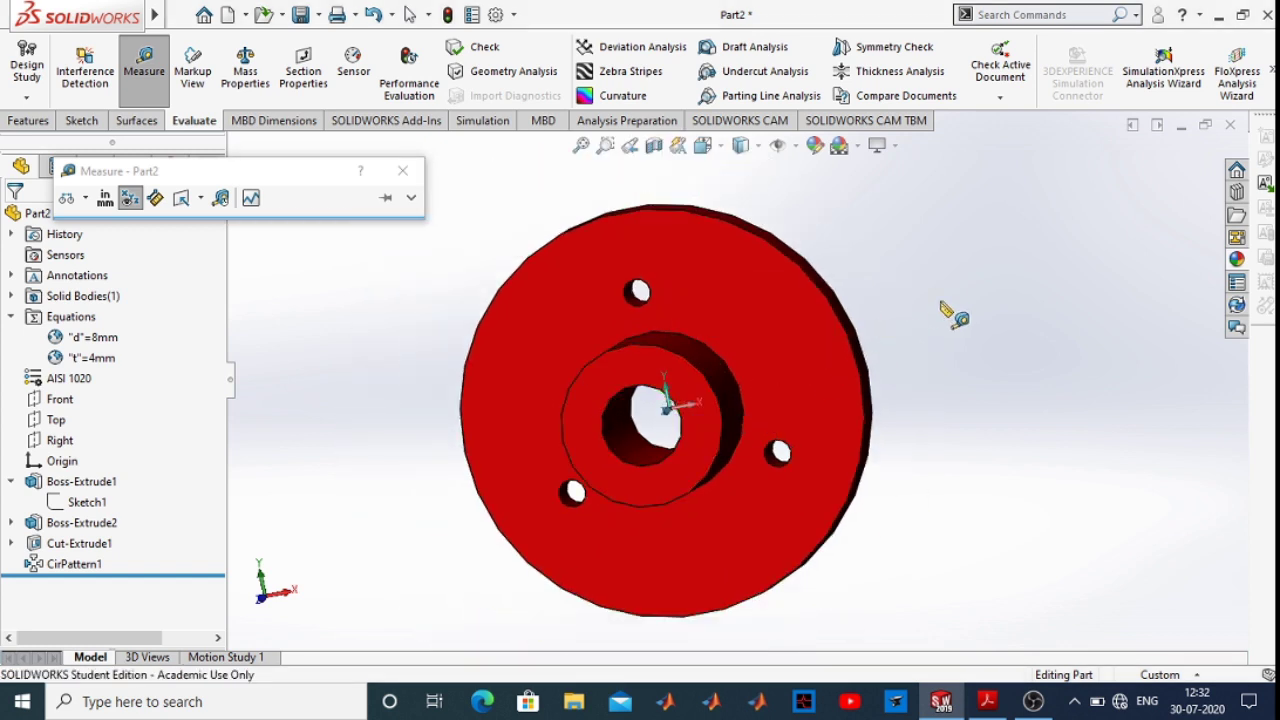
Measure the flange's 40 mm outer diameter, then close Measure and rebuild the part
{"action": "left_click", "coordinate": [836, 315]}
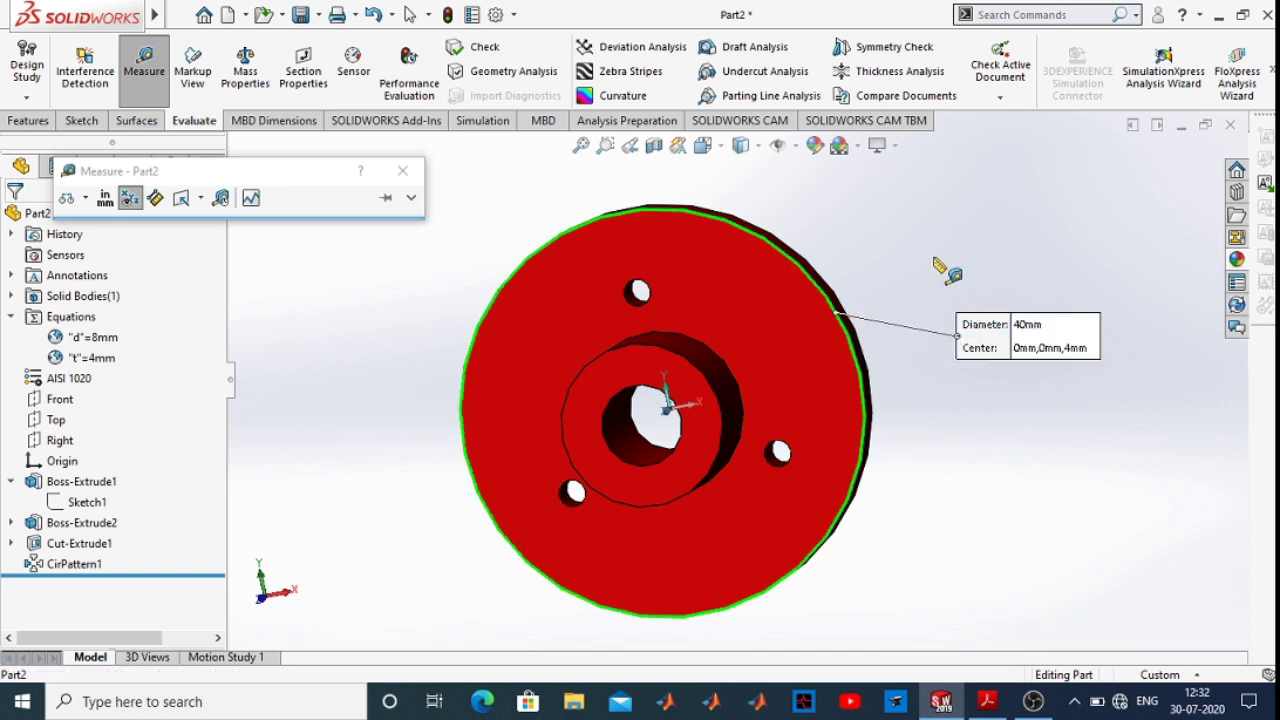
{"action": "left_click", "coordinate": [940, 266]}
{"action": "left_click", "coordinate": [403, 171]}
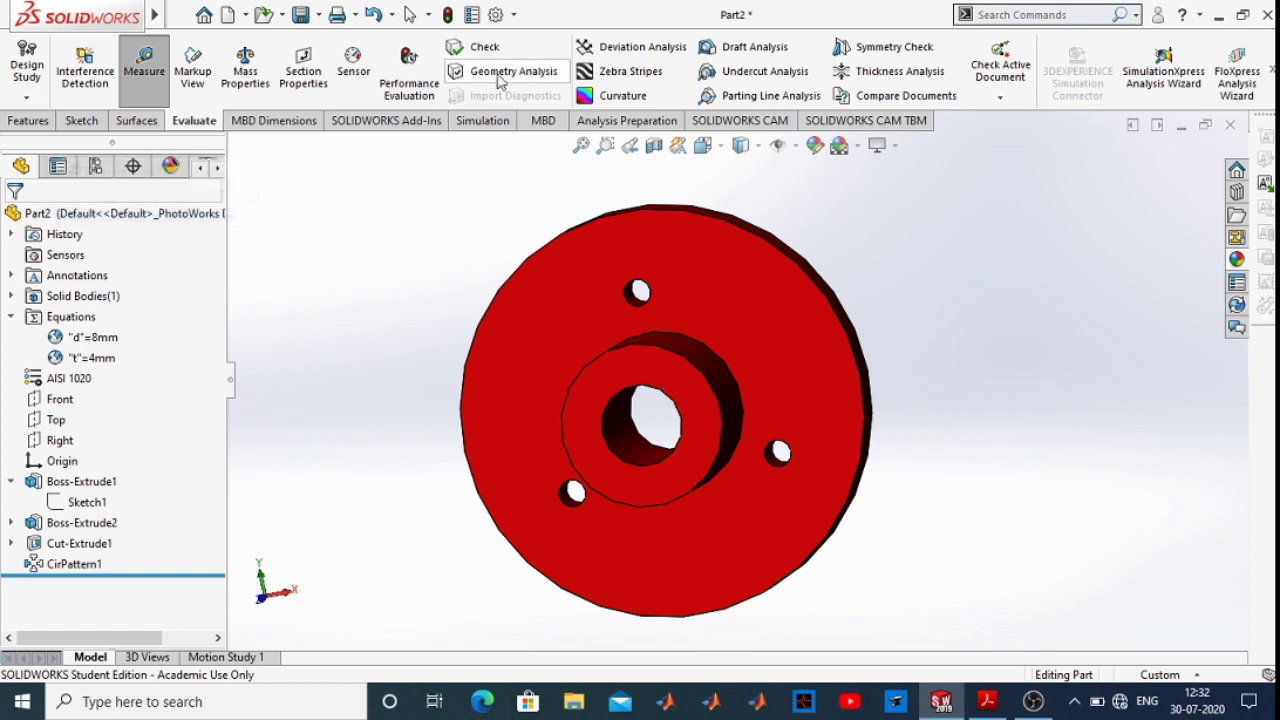
{"action": "left_click", "coordinate": [449, 16]}
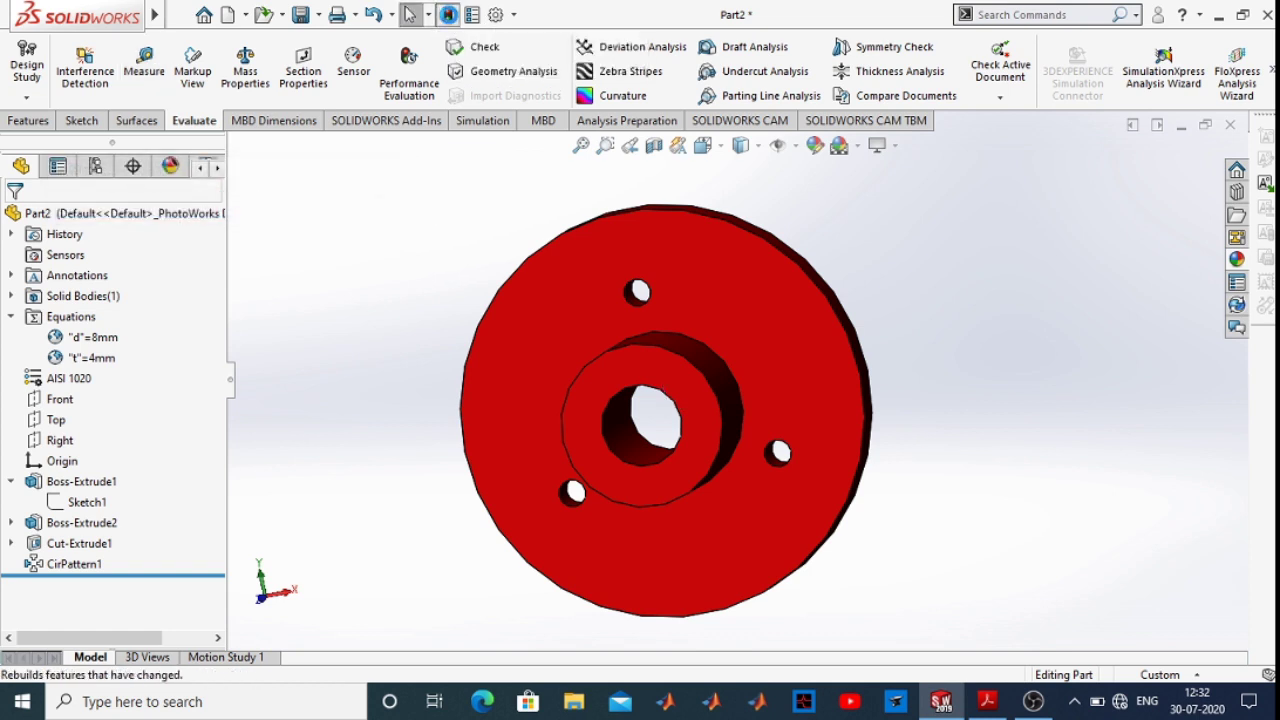
In HUB DESIGN, measure the outer flange edge to confirm it matches 40 mm
{"action": "left_click", "coordinate": [144, 65]}
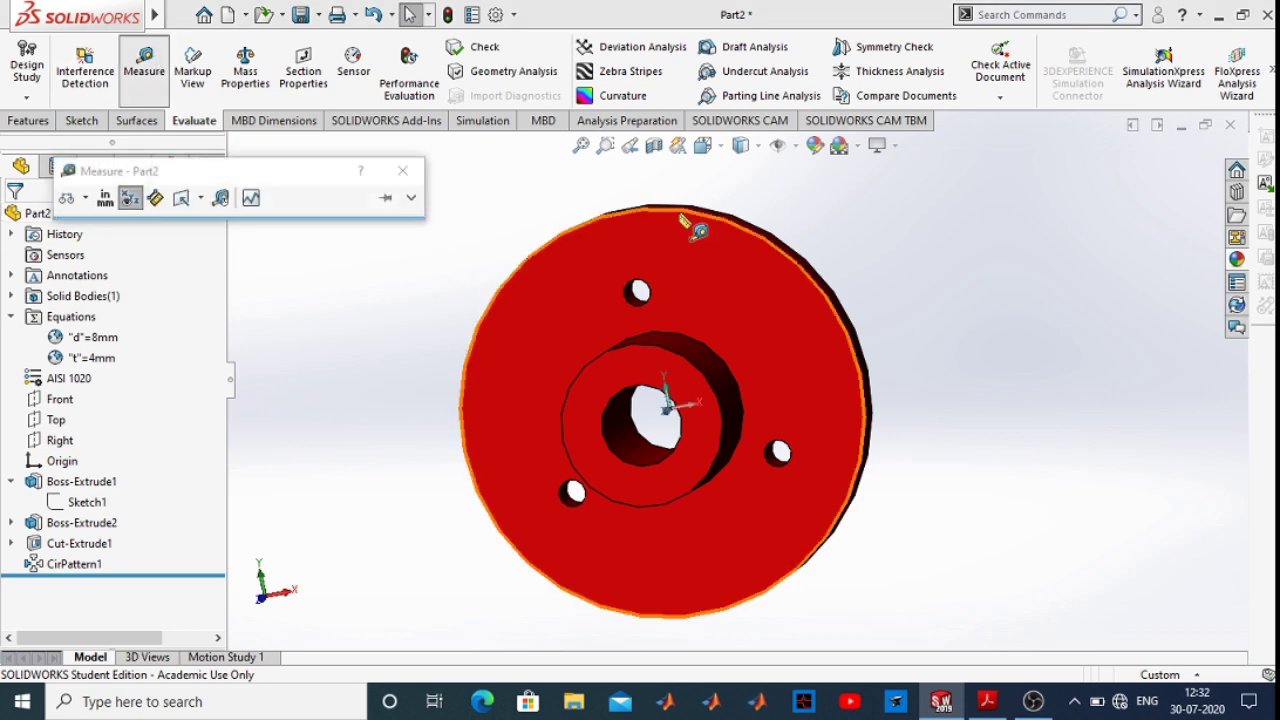
{"action": "left_click", "coordinate": [737, 220]}
{"action": "scroll", "coordinate": [823, 263], "scroll_direction": "up", "scroll_amount": 2}
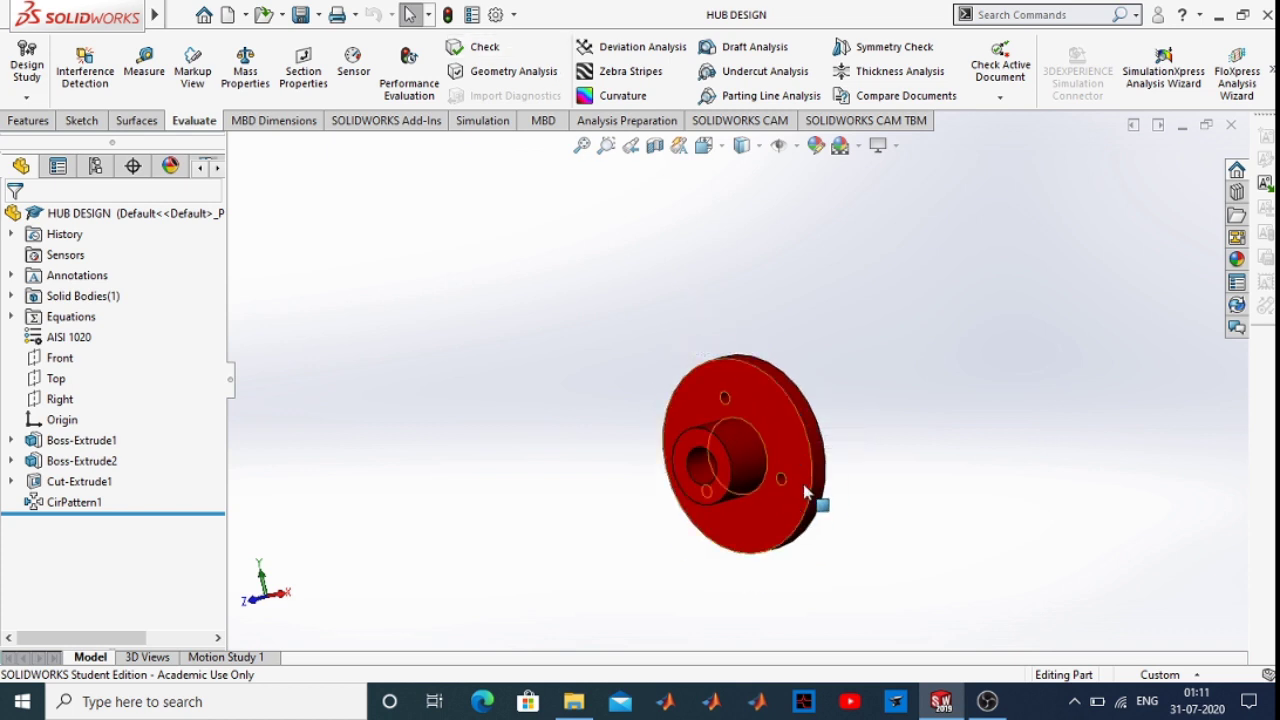
{"action": "scroll", "coordinate": [814, 500], "scroll_direction": "down", "scroll_amount": 1}
{"action": "left_click", "coordinate": [140, 62]}
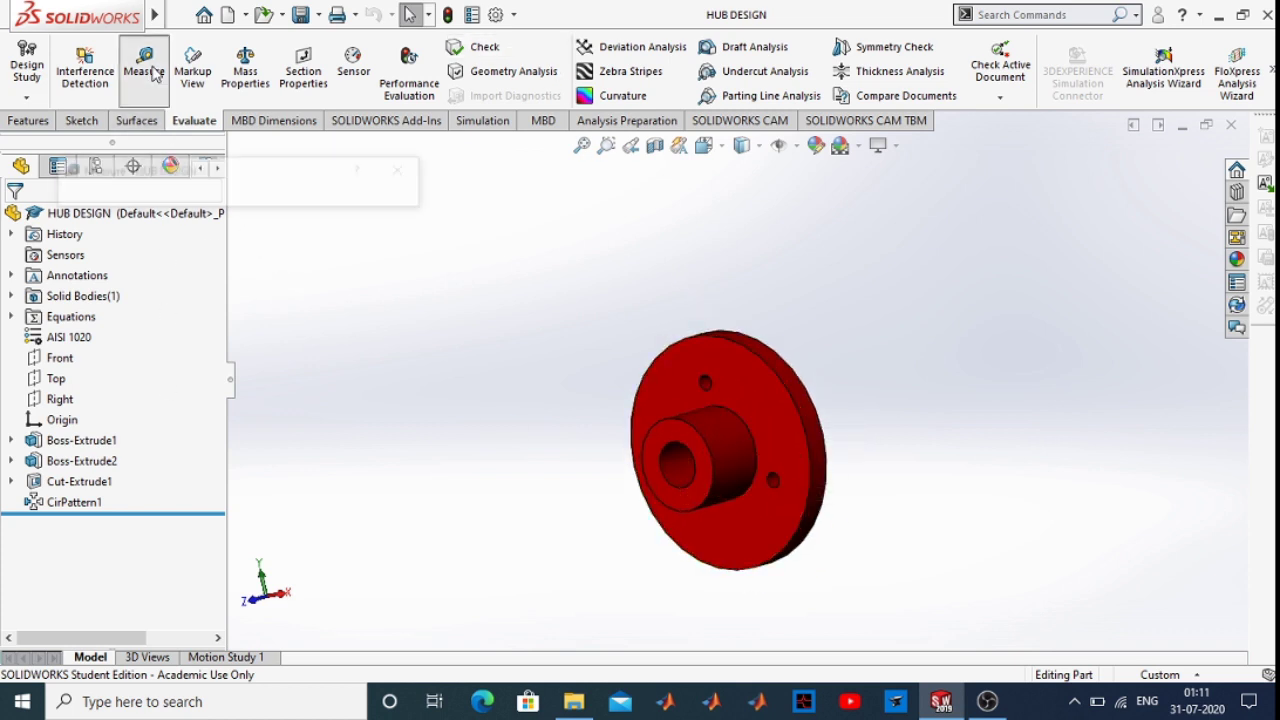
{"action": "left_click", "coordinate": [805, 436]}
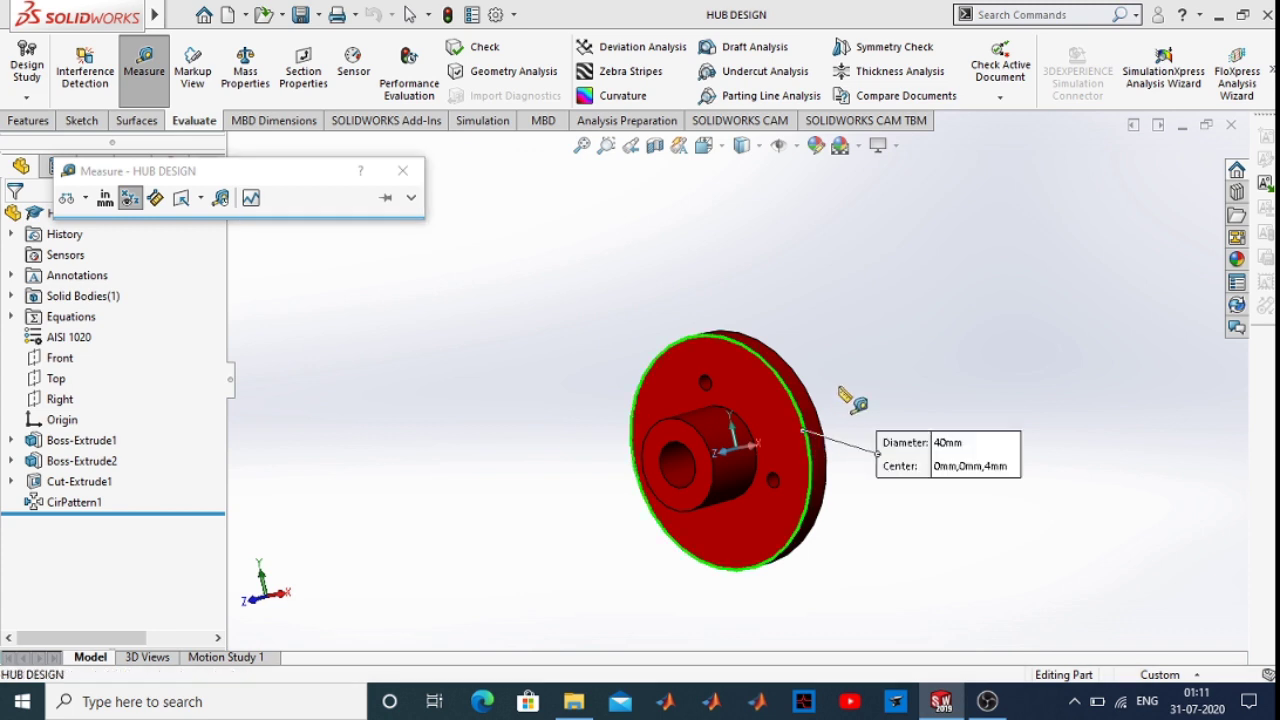
{"action": "left_click", "coordinate": [402, 170]}
{"action": "scroll", "coordinate": [886, 458], "scroll_direction": "up", "scroll_amount": 2}
{"action": "scroll", "coordinate": [790, 420], "scroll_direction": "down", "scroll_amount": 3}
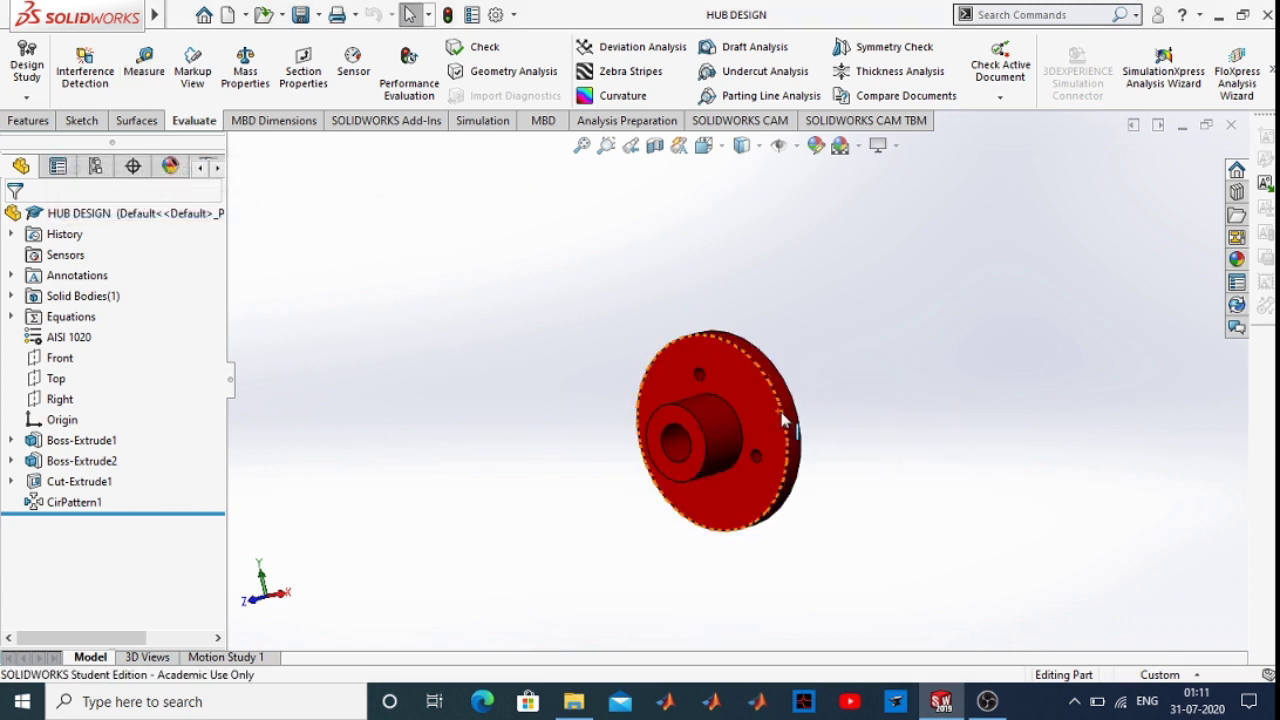
Replace Sketch2's Ø40 flange dimension with the equation ="d"*4, rebuilding it to 32 mm
{"action": "left_click", "coordinate": [11, 461]}
{"action": "left_click", "coordinate": [67, 482]}
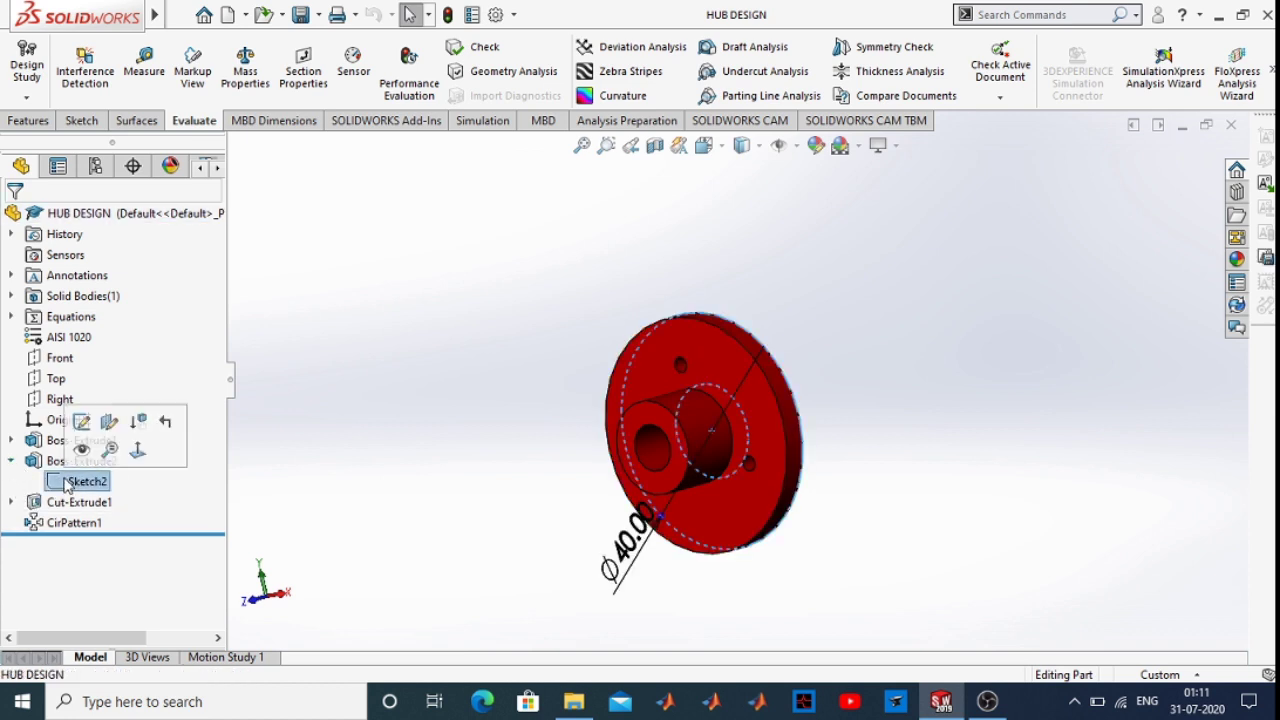
{"action": "left_click", "coordinate": [82, 422]}
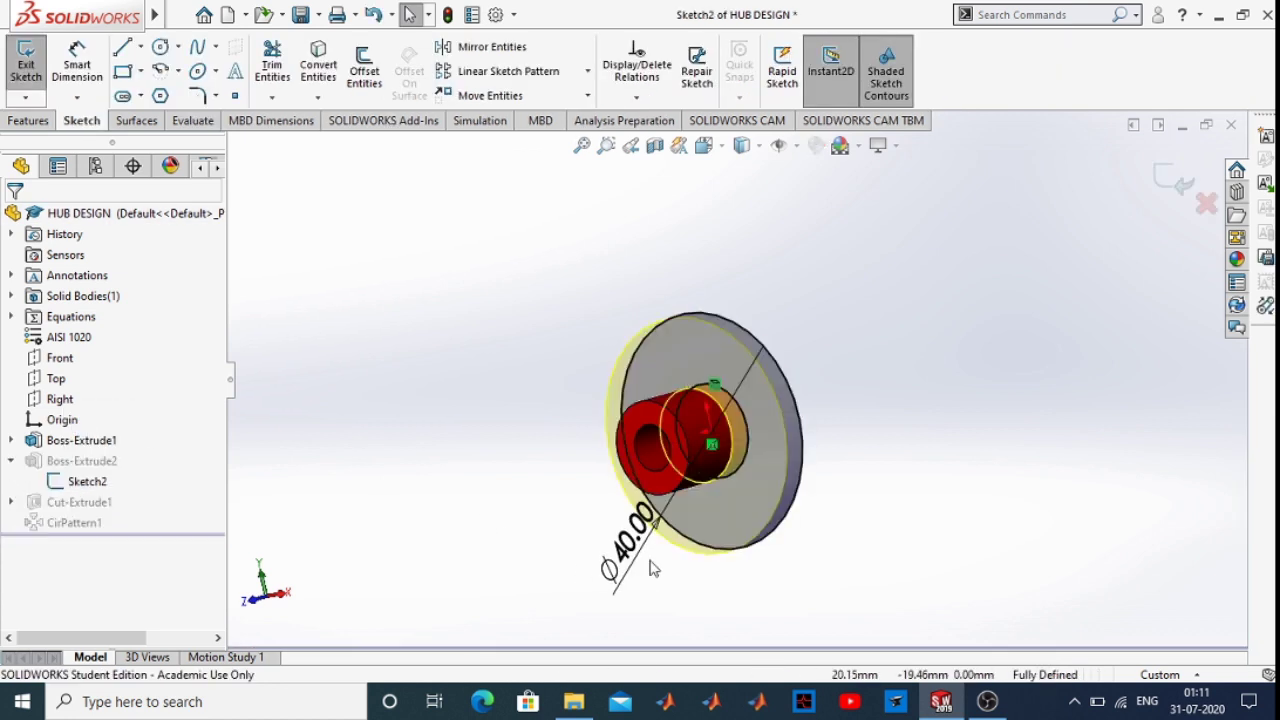
{"action": "middle_click_drag", "start_coordinate": [660, 557], "coordinate": [628, 563]}
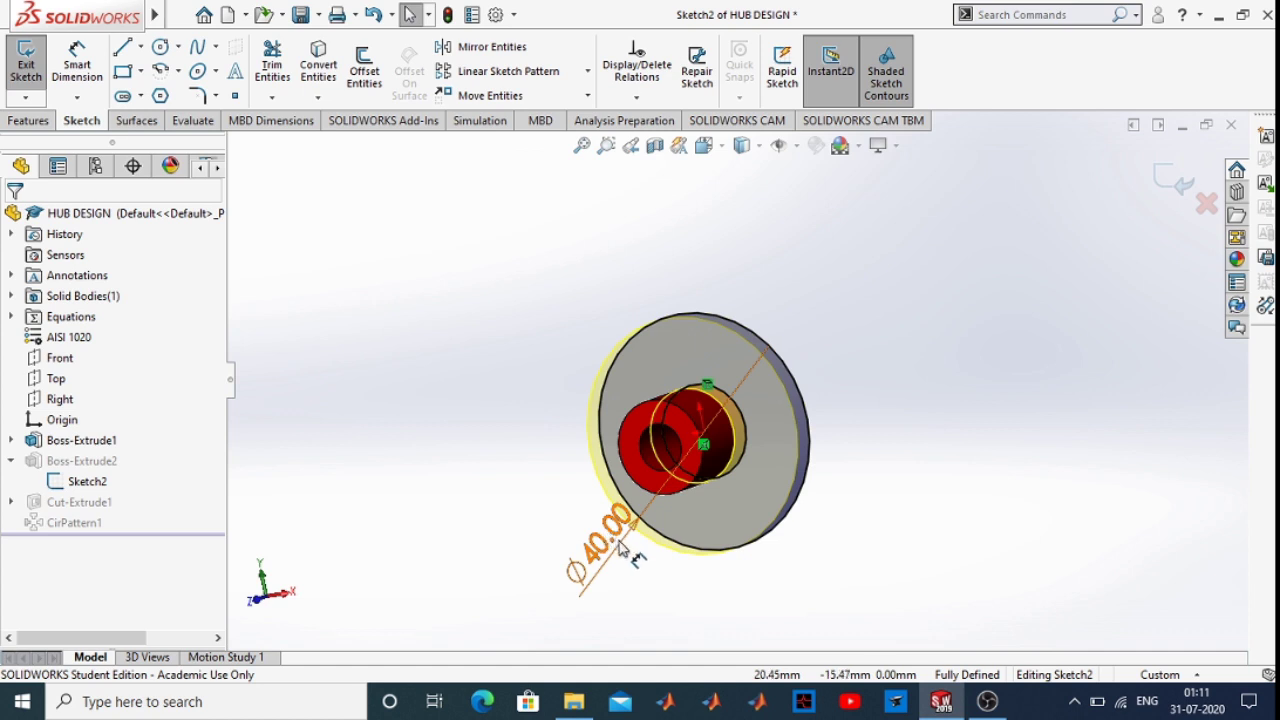
{"action": "double_click", "coordinate": [610, 540]}
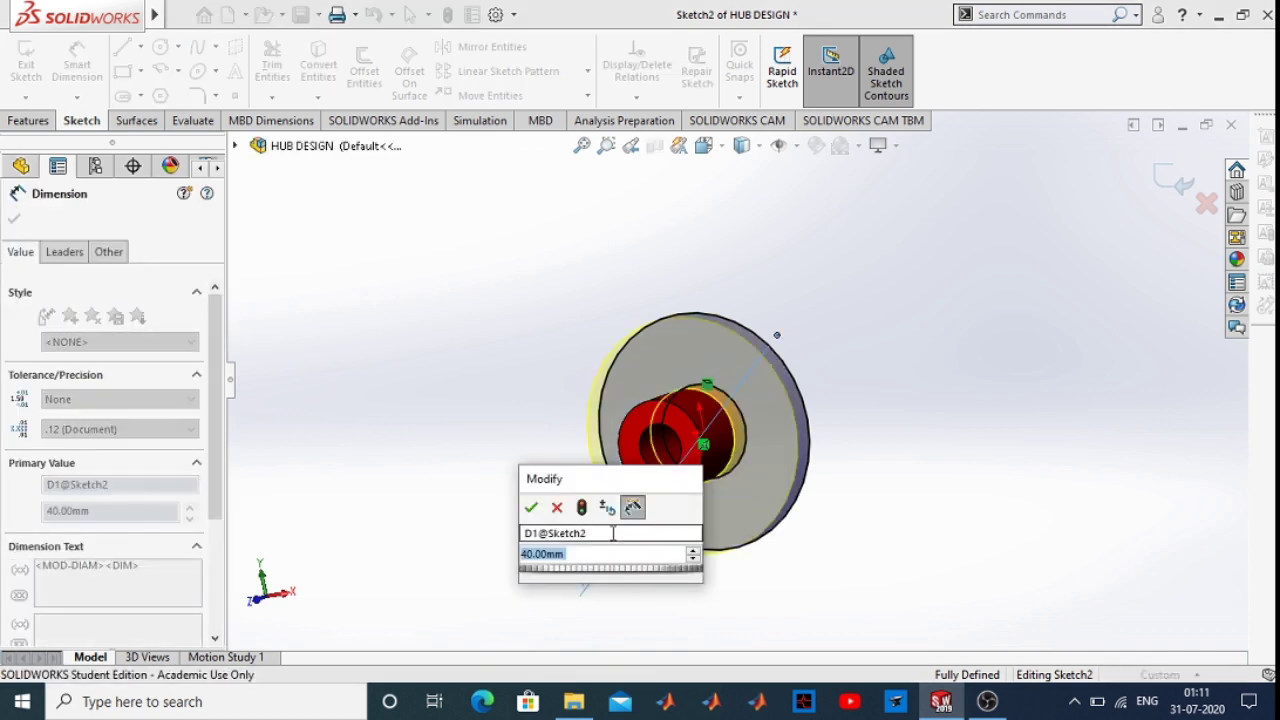
{"action": "type", "text": "="}
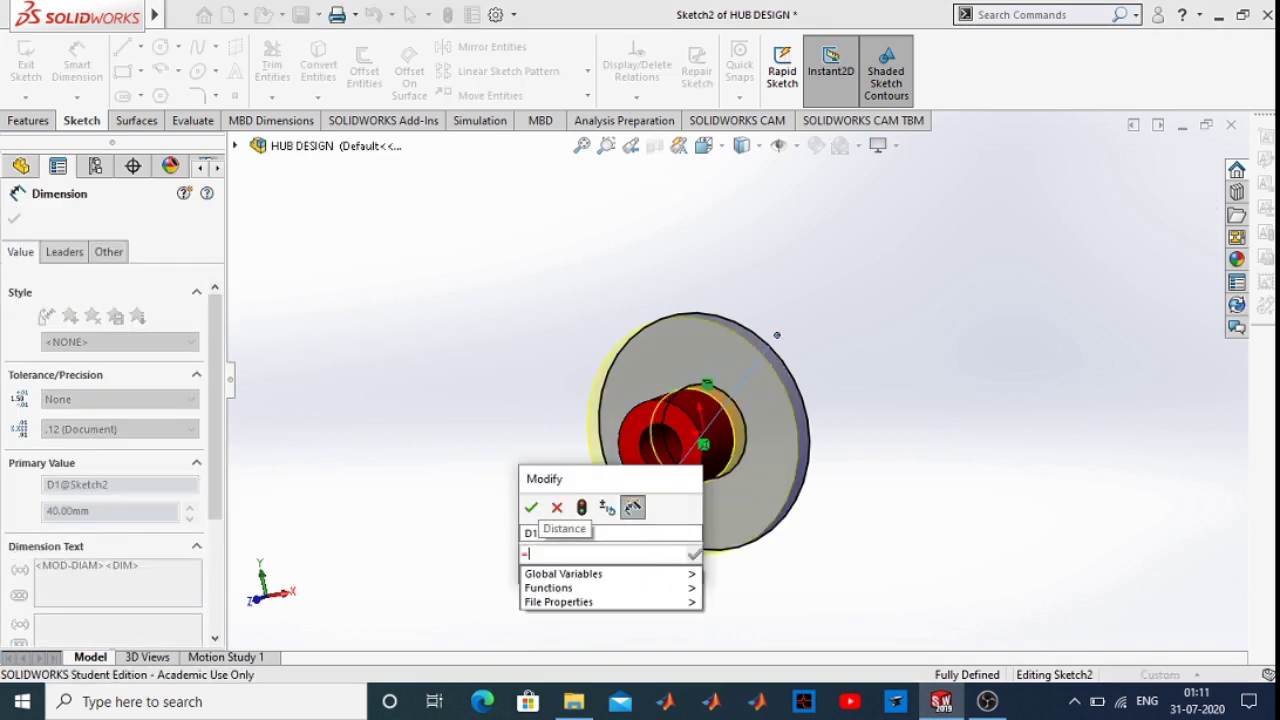
{"action": "type", "text": "d"}
{"action": "left_click", "coordinate": [580, 577]}
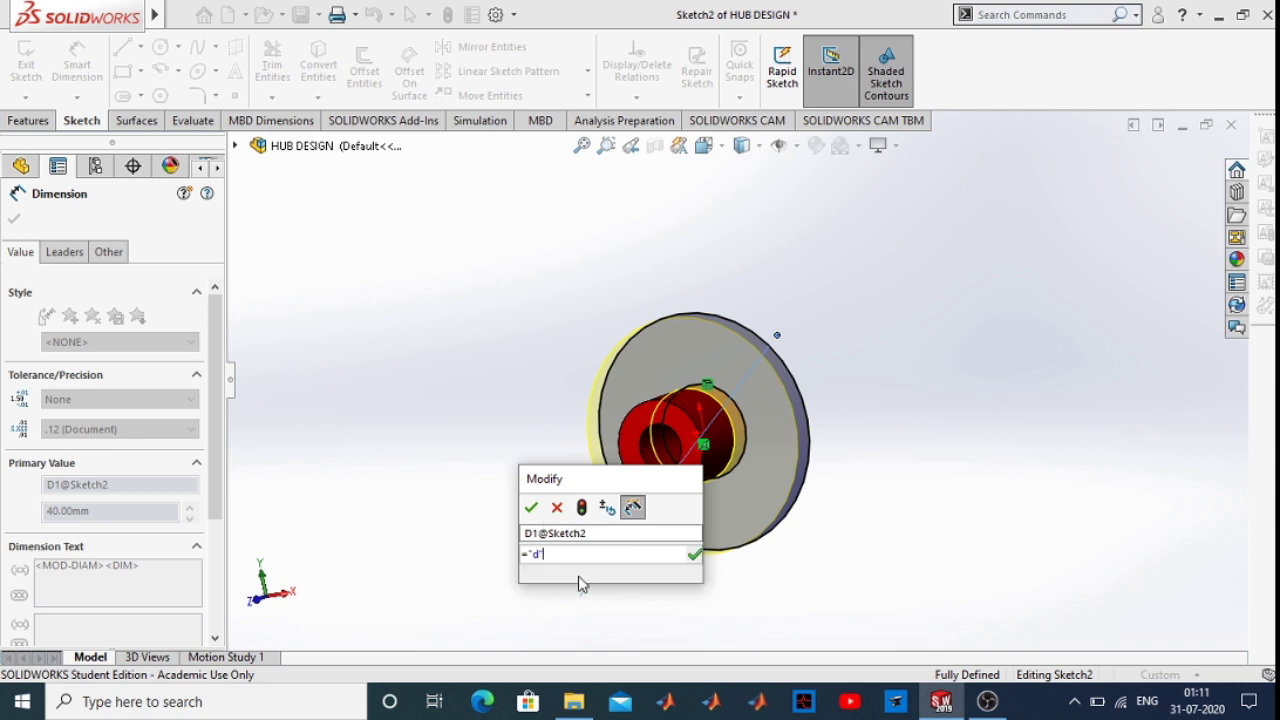
{"action": "type", "text": "*4"}
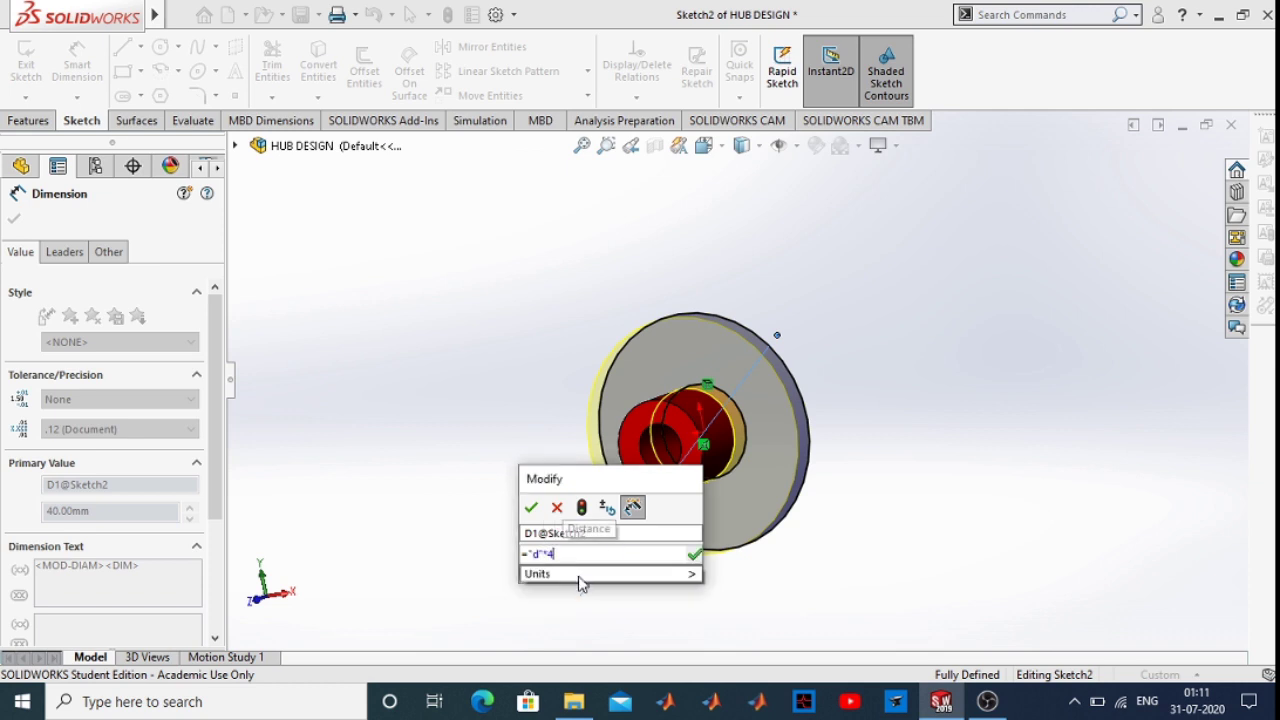
{"action": "left_click", "coordinate": [531, 507]}
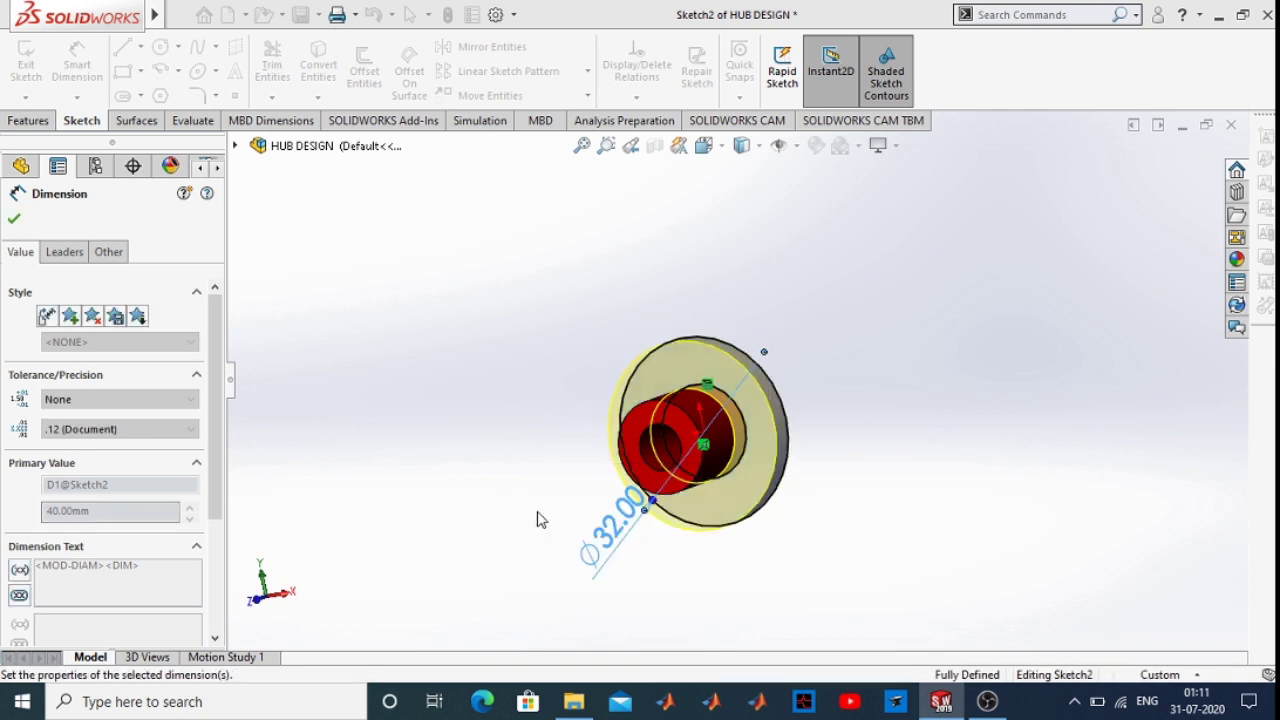
{"action": "left_click", "coordinate": [537, 519]}
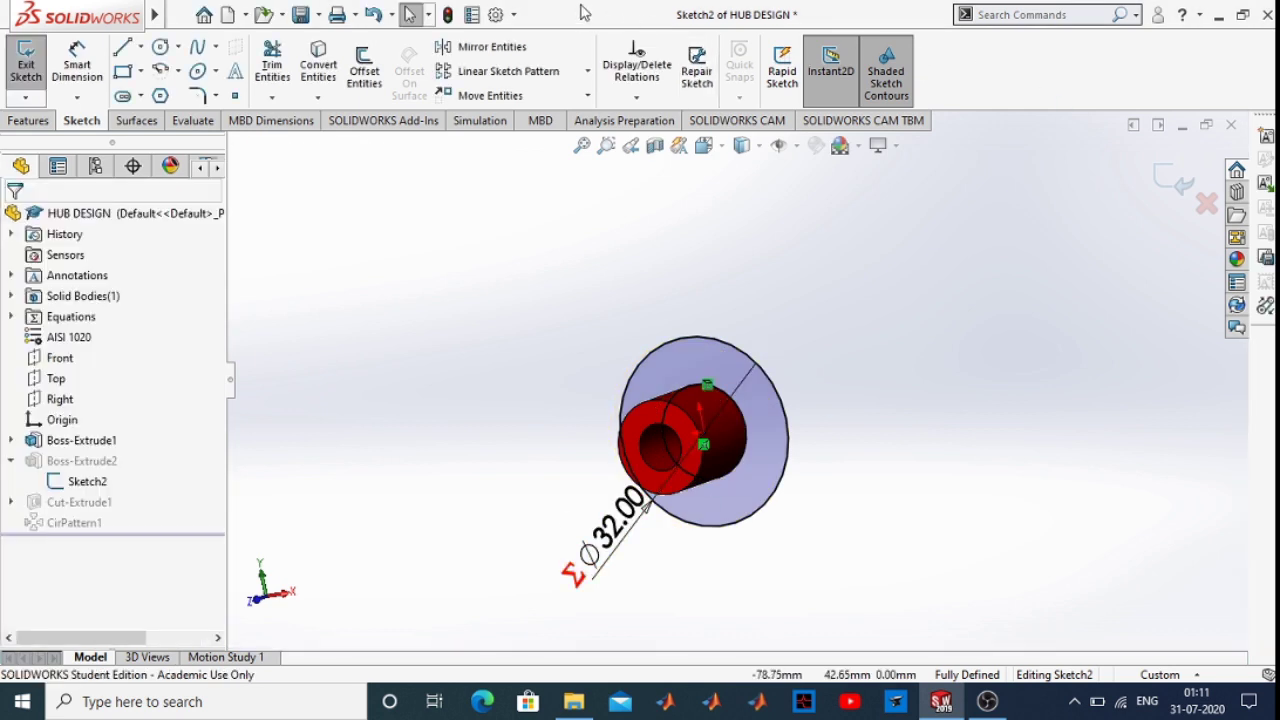
{"action": "left_click", "coordinate": [450, 14]}
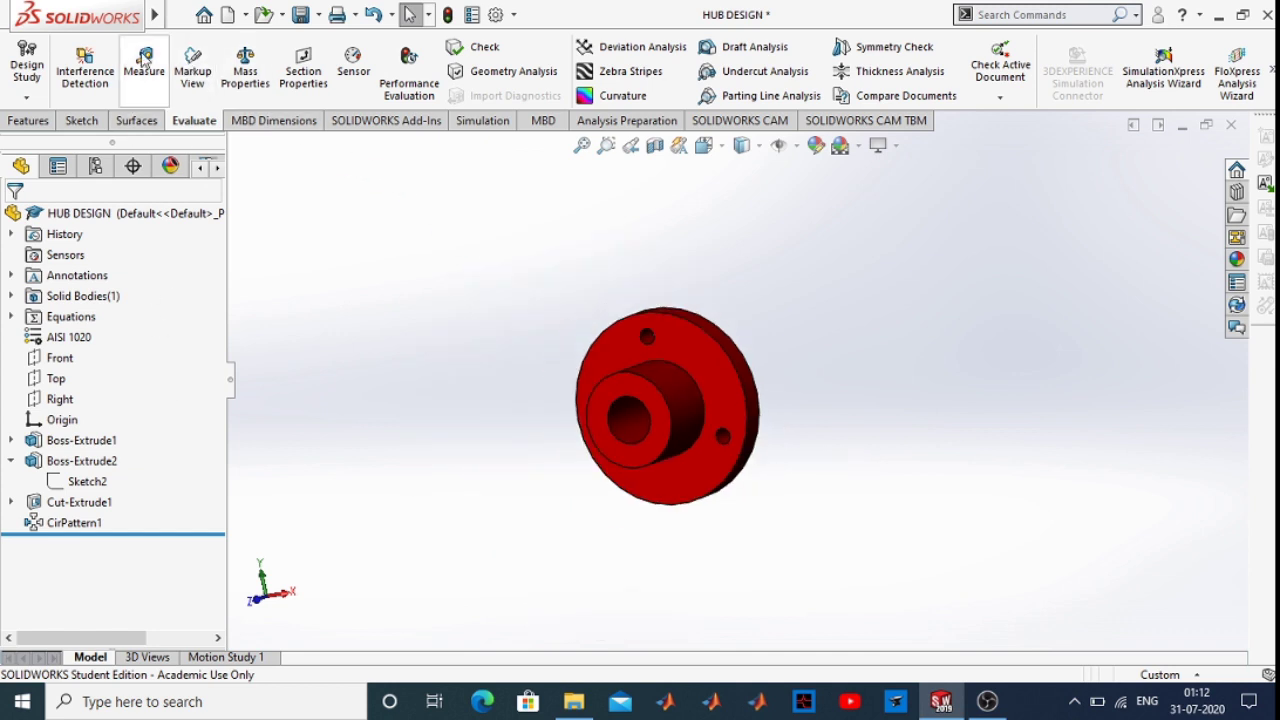
{"action": "left_click", "coordinate": [144, 62]}
{"action": "scroll", "coordinate": [678, 446], "scroll_direction": "down", "scroll_amount": 3}
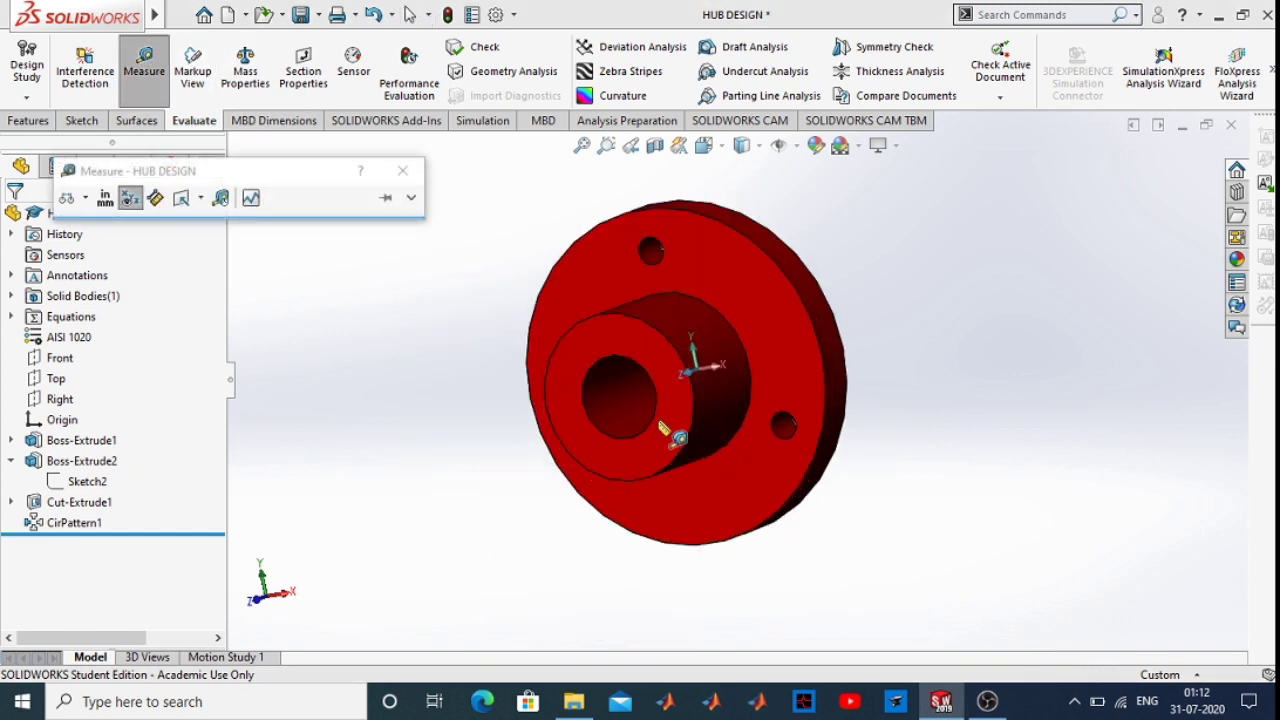
{"action": "left_click", "coordinate": [655, 413]}
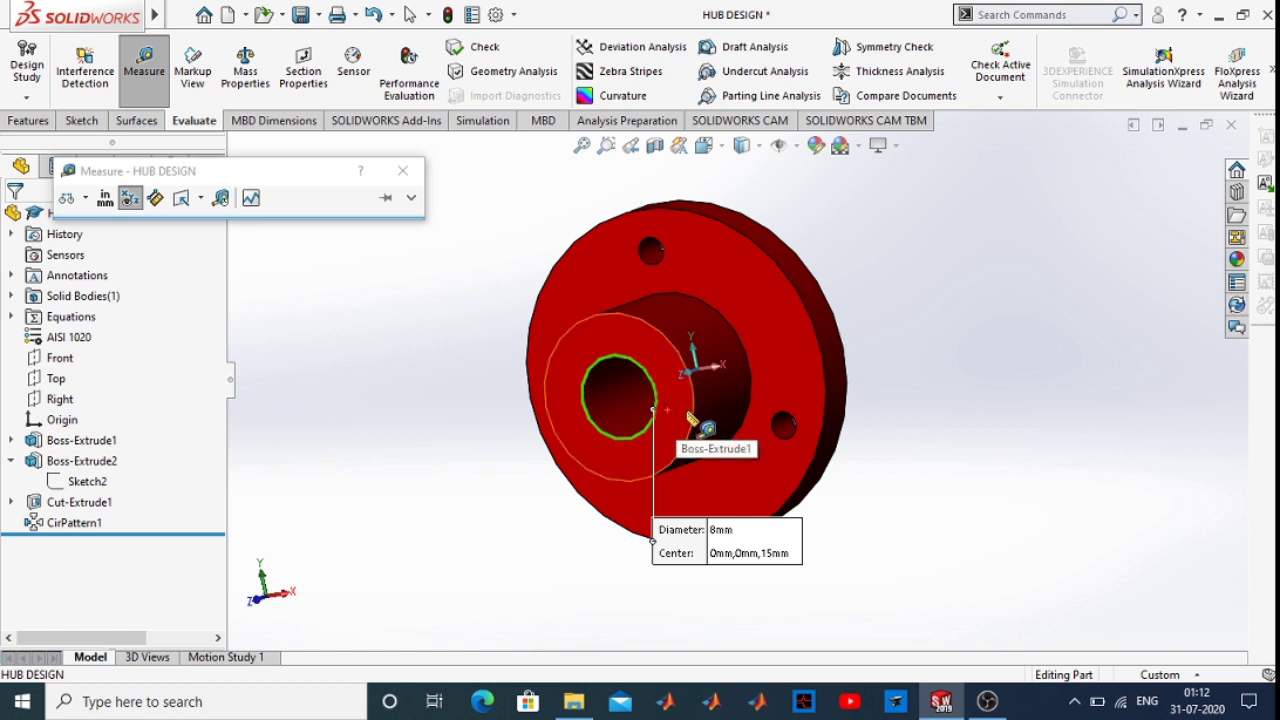
{"action": "key", "text": "Escape"}
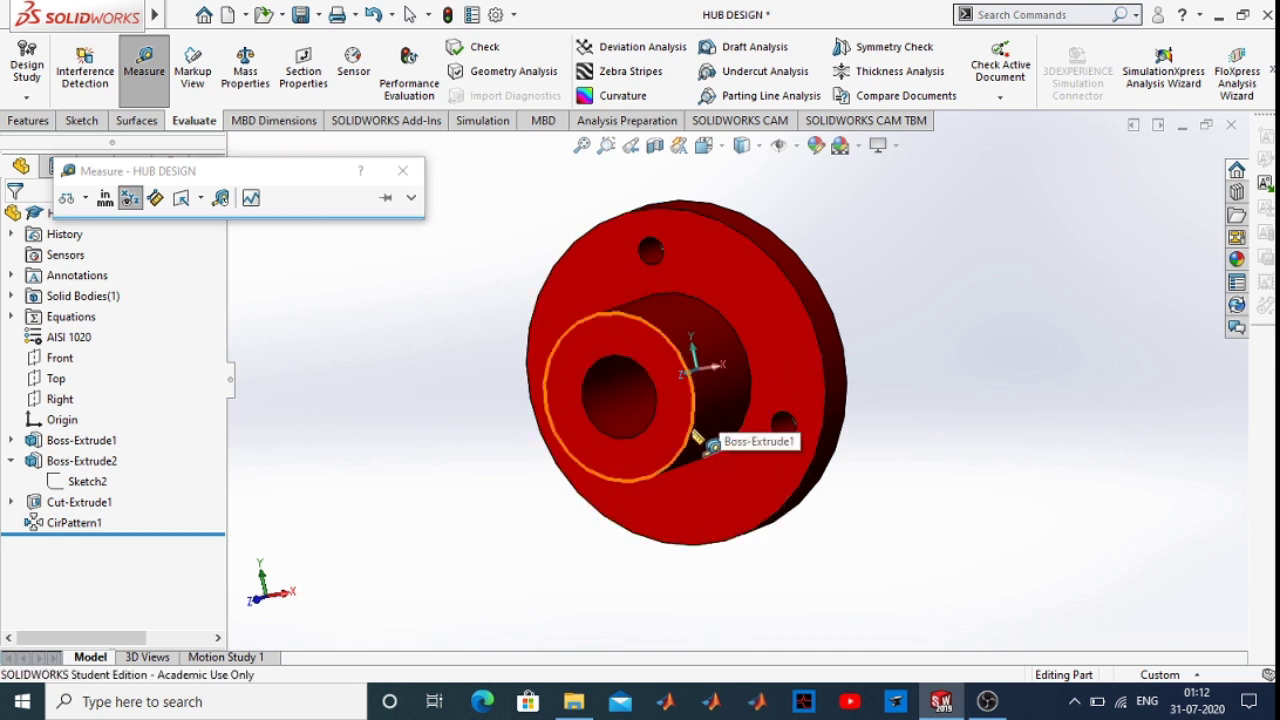
{"action": "left_click", "coordinate": [693, 434]}
{"action": "left_click", "coordinate": [925, 286]}
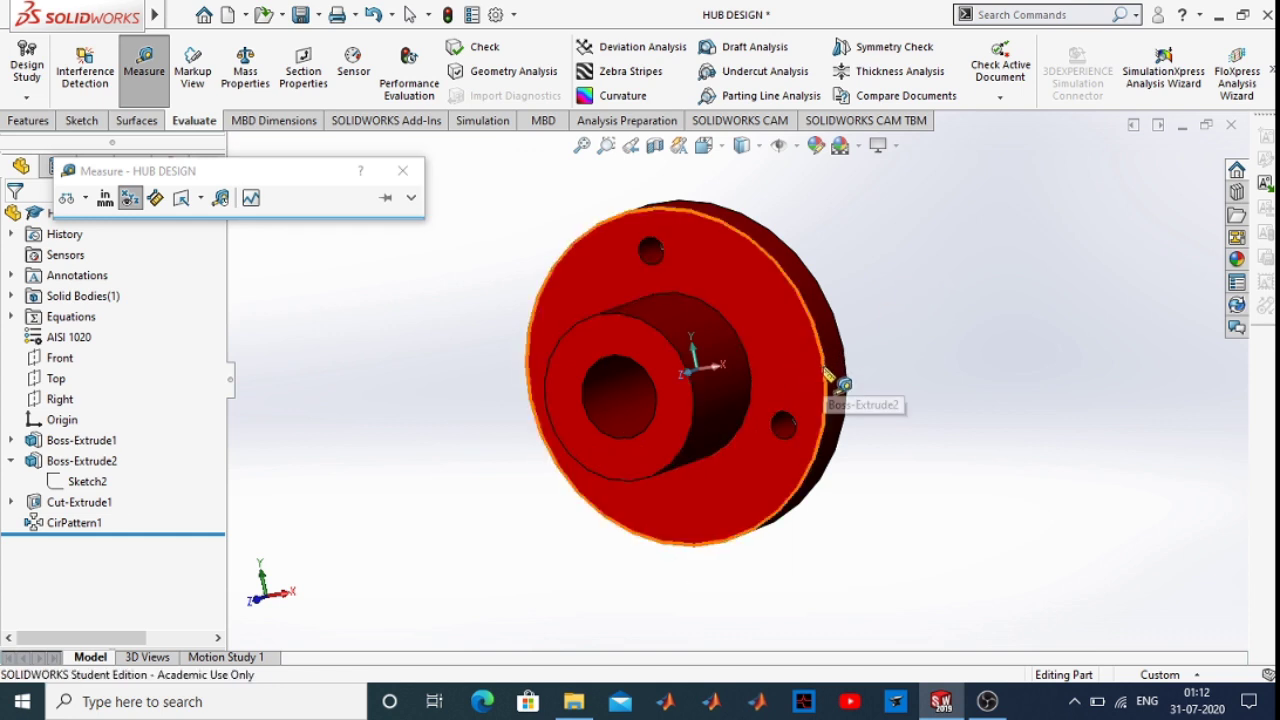
{"action": "left_click", "coordinate": [823, 366]}
{"action": "middle_click_drag", "start_coordinate": [885, 488], "coordinate": [865, 472]}
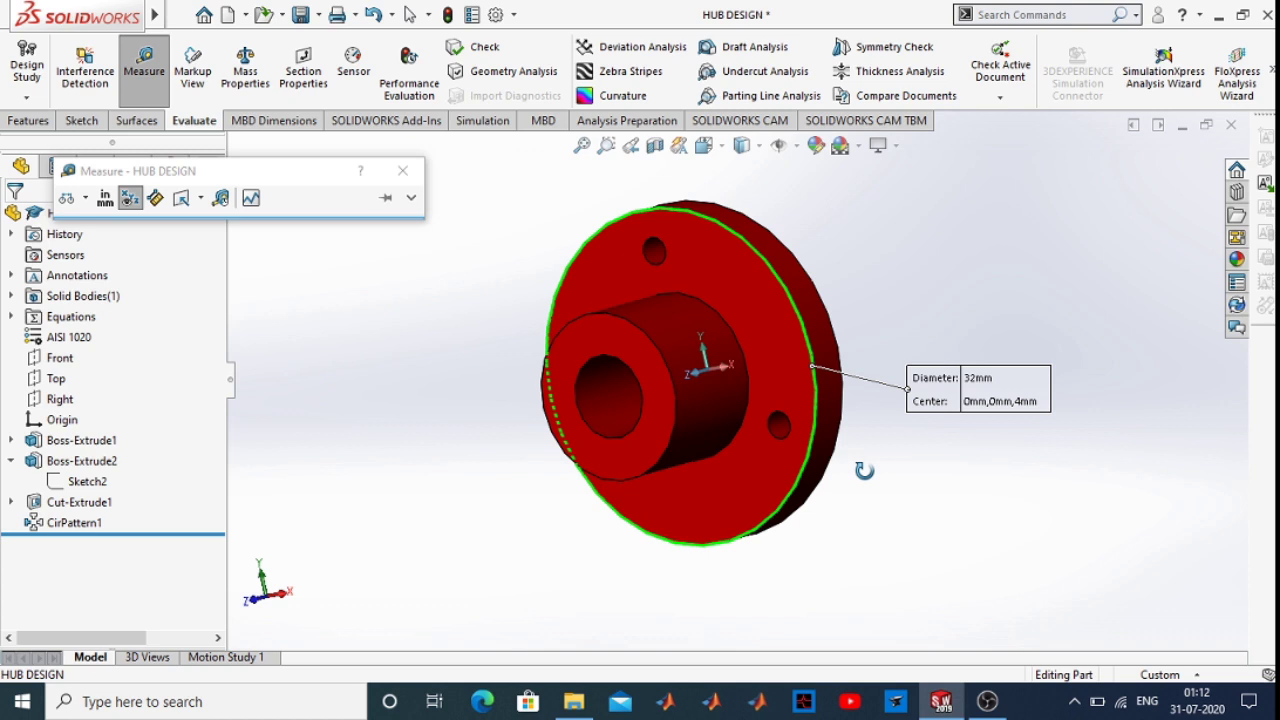
{"action": "left_click", "coordinate": [845, 438]}
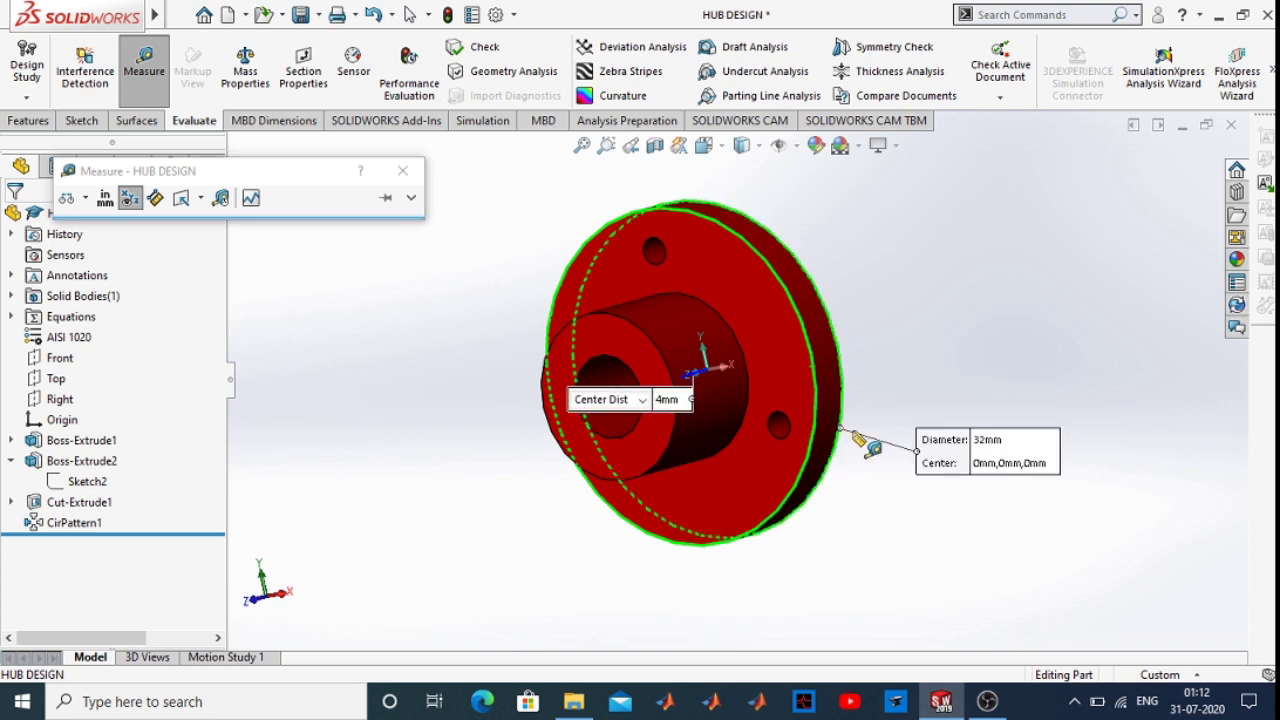
{"action": "scroll", "coordinate": [845, 442], "scroll_direction": "up", "scroll_amount": 3}
{"action": "middle_click_drag", "start_coordinate": [887, 443], "coordinate": [805, 447]}
{"action": "middle_click_drag", "start_coordinate": [868, 385], "coordinate": [757, 437]}
{"action": "scroll", "coordinate": [768, 450], "scroll_direction": "up", "scroll_amount": 3}
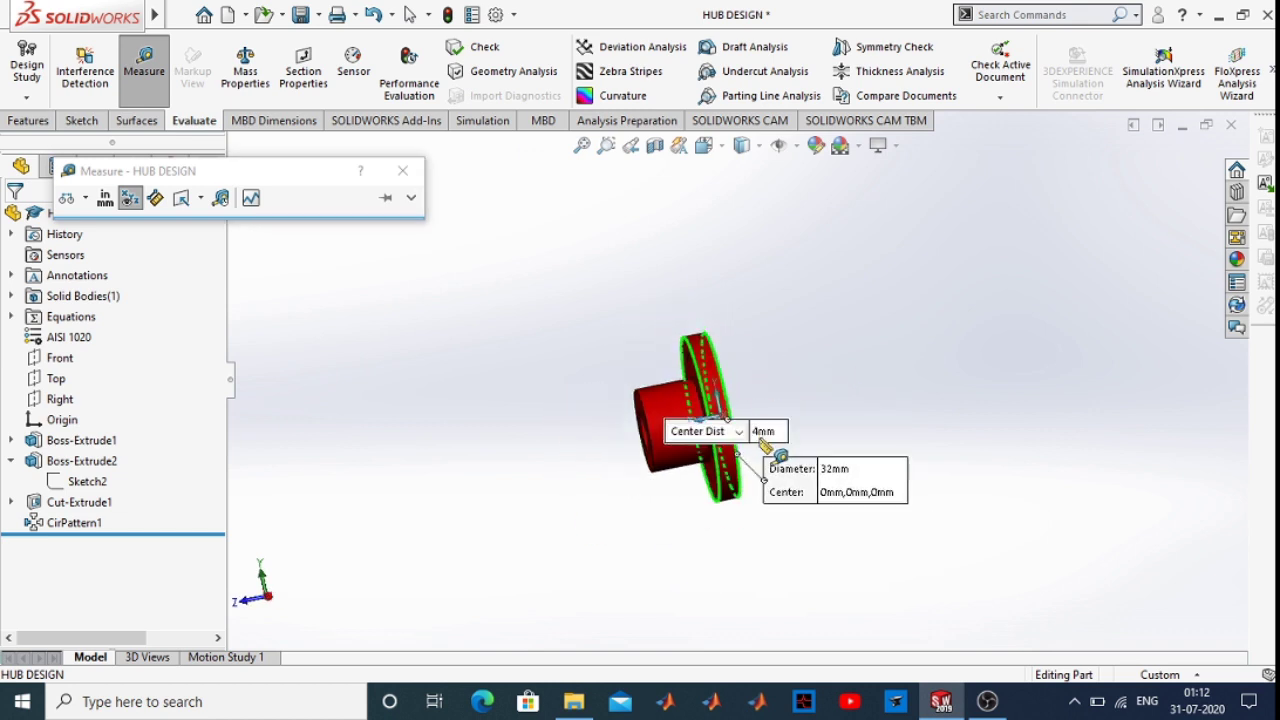
Close the Measure tool and orbit the red hub to show its flange holes and boss
{"action": "left_click", "coordinate": [403, 172]}
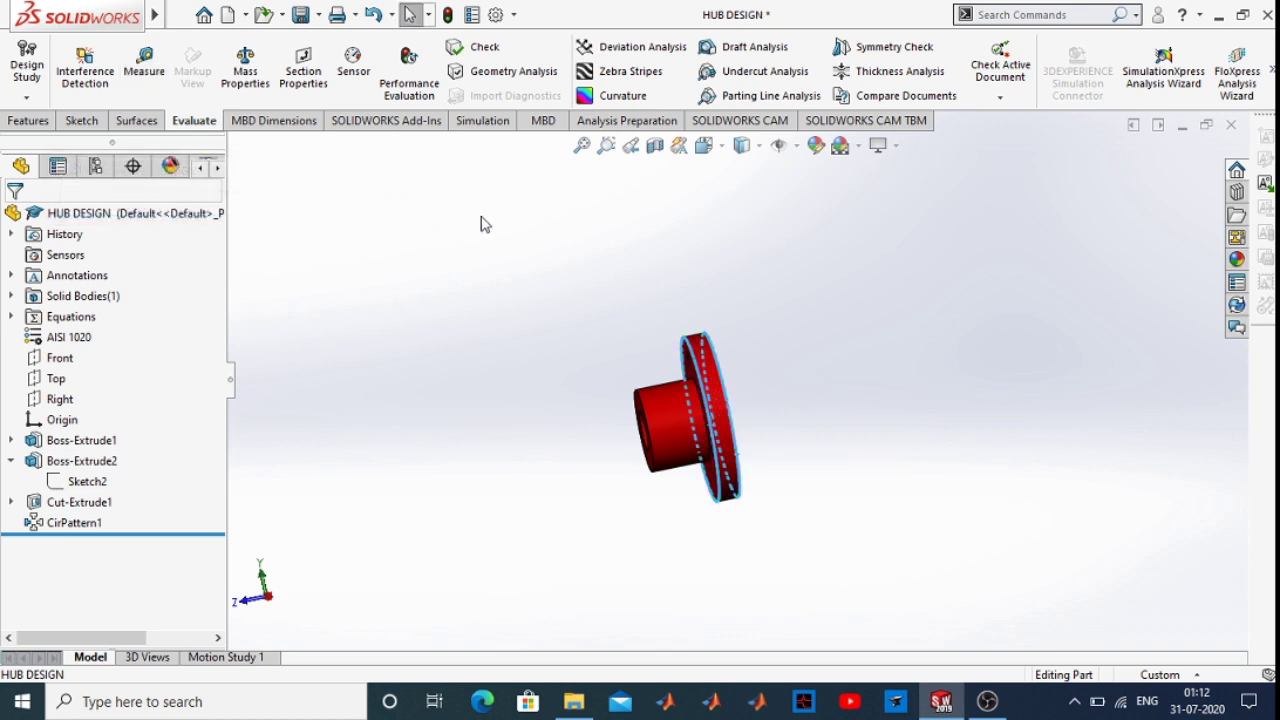
{"action": "middle_click_drag", "start_coordinate": [826, 446], "coordinate": [880, 426]}
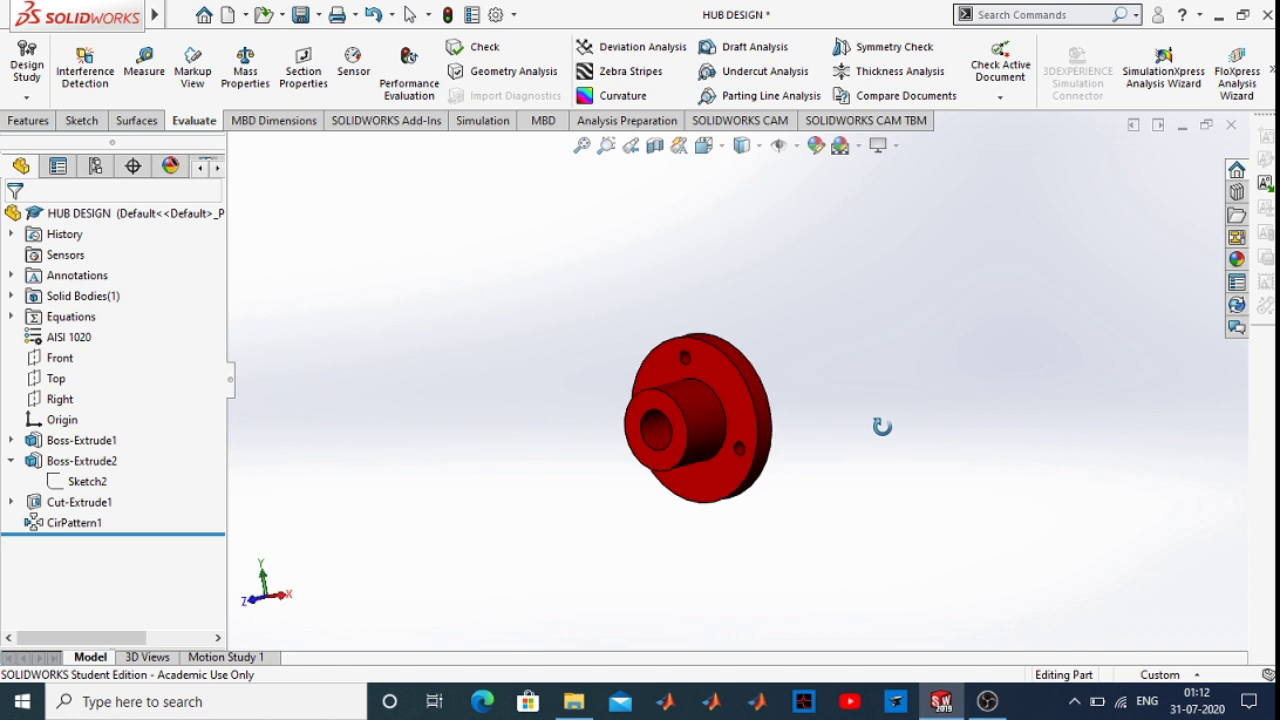
{"action": "middle_click_drag", "start_coordinate": [703, 443], "coordinate": [837, 429]}
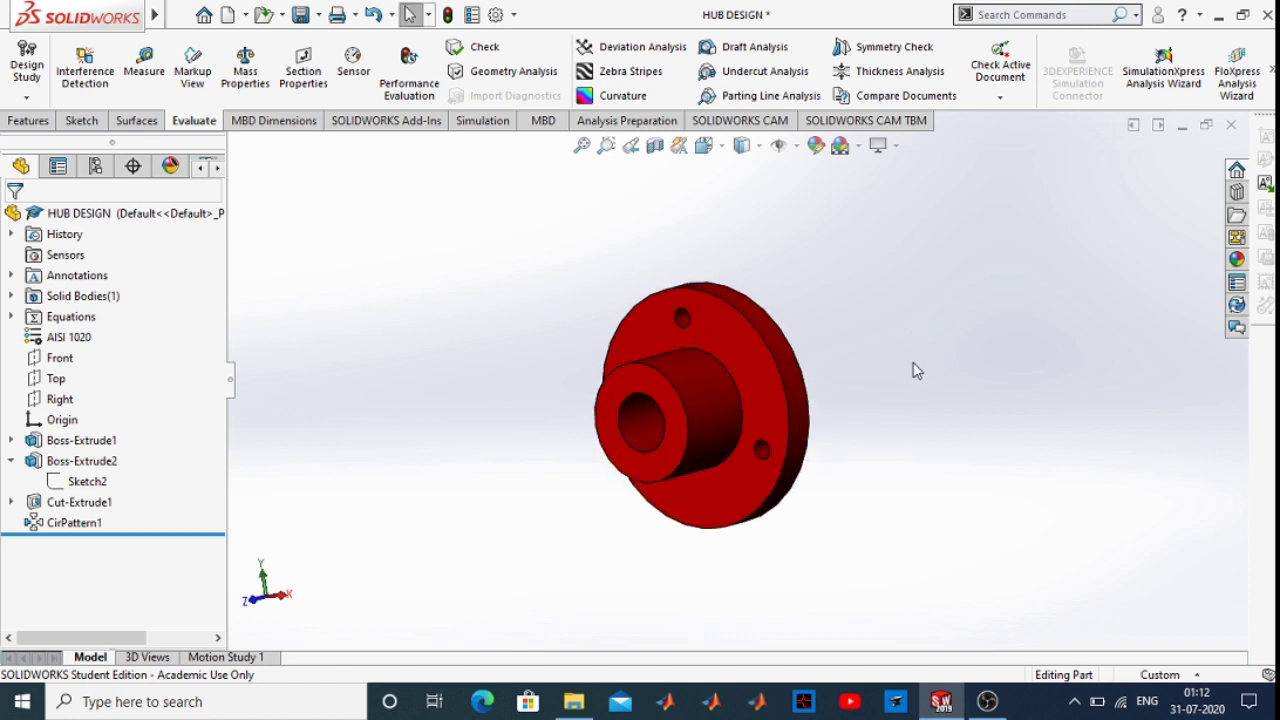